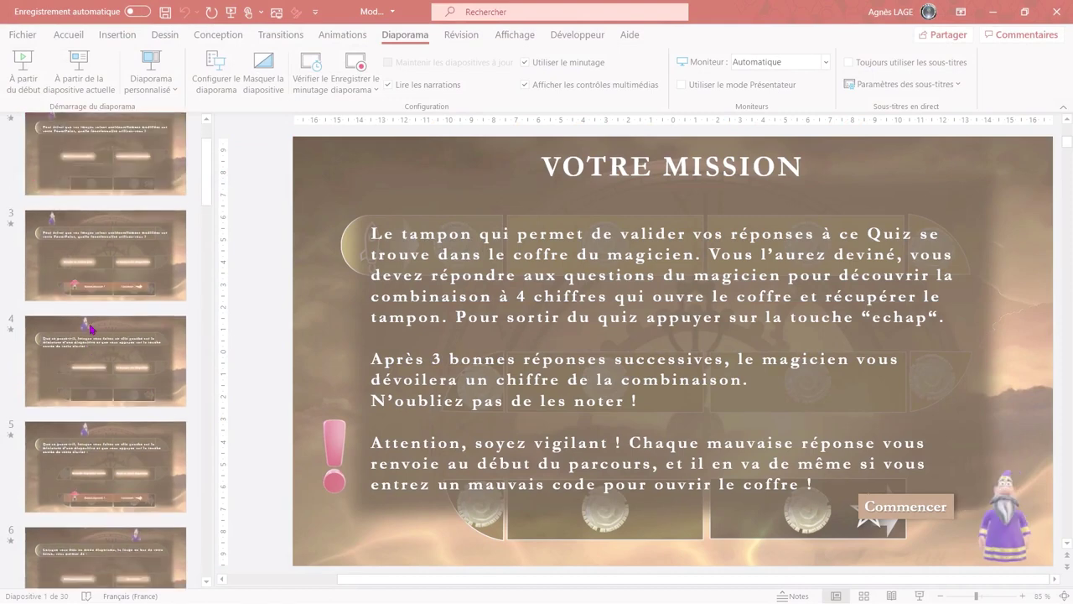
Browse the start screen and create a new blank presentation.
scroll(91, 329, "down", 5)
scroll(91, 329, "down", 5)
scroll(90, 329, "down", 4)
scroll(91, 329, "down", 4)
scroll(90, 329, "down", 4)
scroll(90, 329, "down", 4)
scroll(90, 329, "down", 4)
scroll(91, 330, "down", 4)
scroll(91, 330, "down", 4)
scroll(91, 329, "down", 4)
scroll(90, 329, "down", 2)
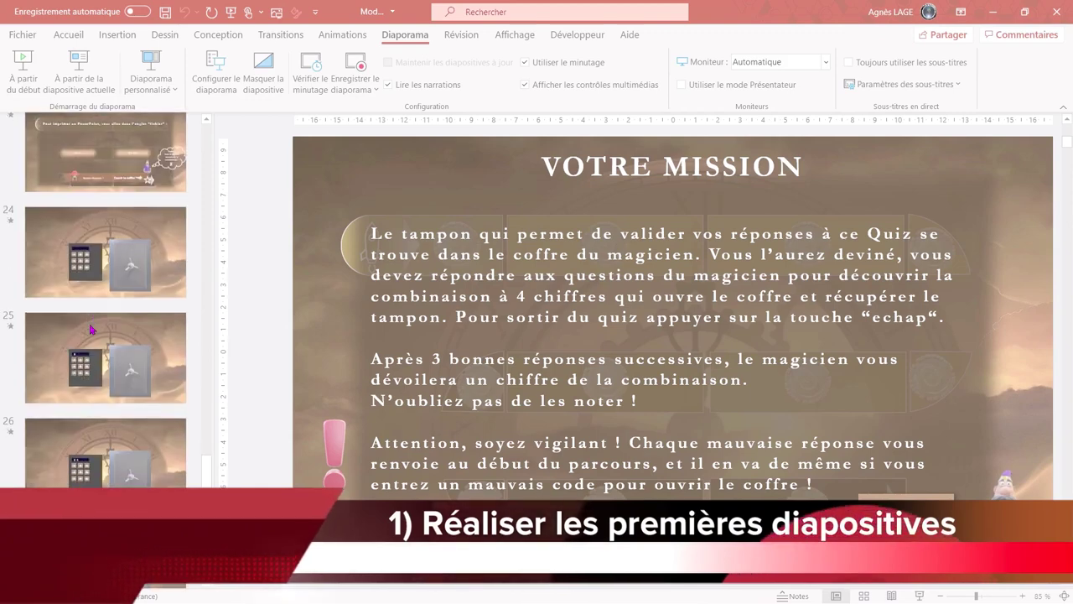
scroll(90, 329, "down", 2)
scroll(91, 329, "down", 1)
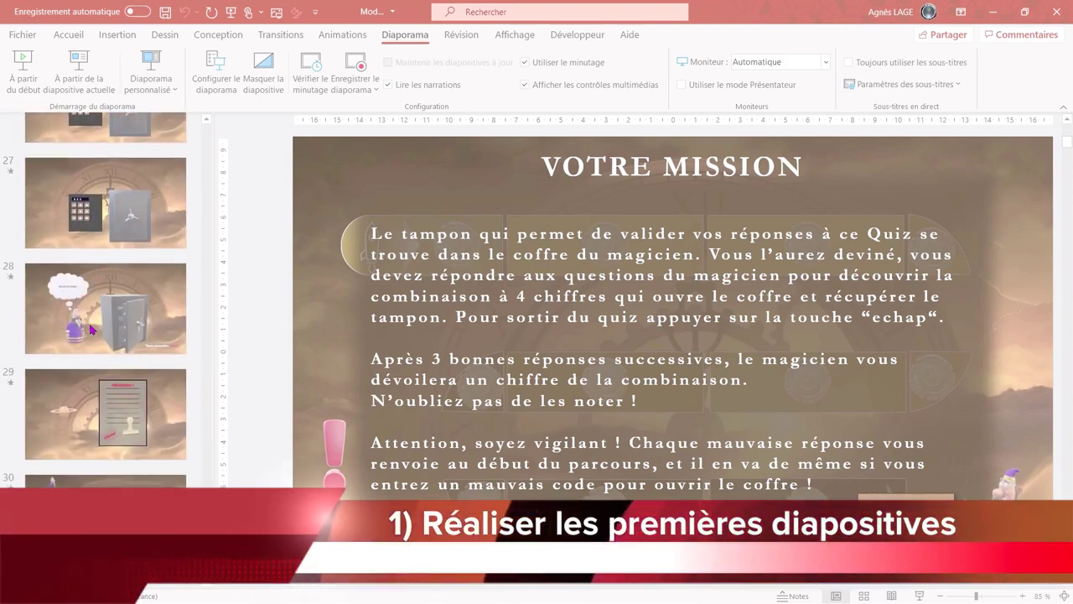
scroll(105, 336, "up", 2)
scroll(90, 329, "up", 2)
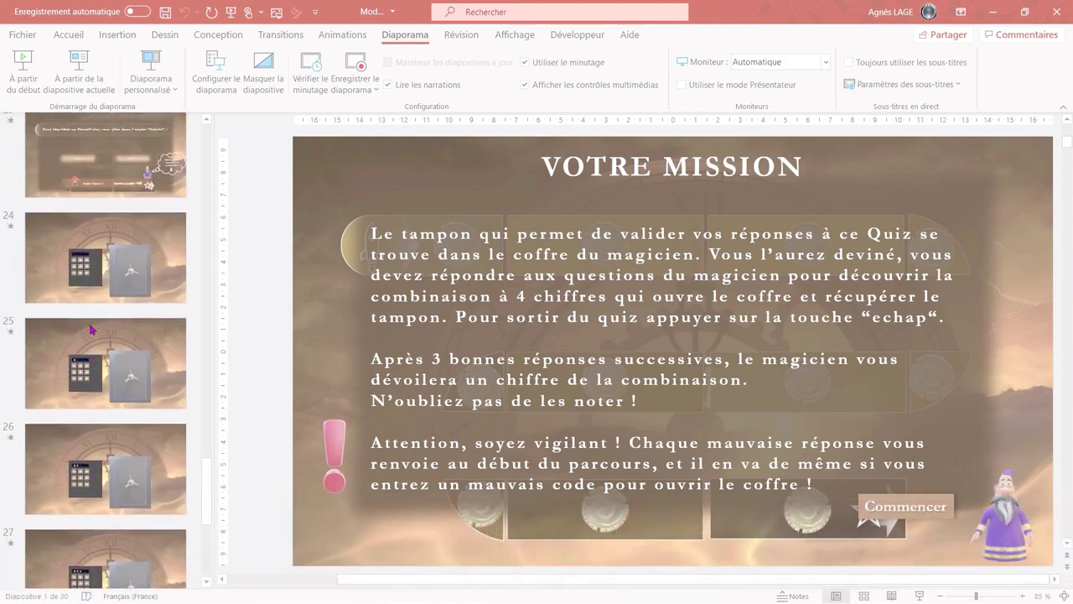
scroll(90, 329, "up", 7)
scroll(90, 330, "up", 5)
scroll(90, 329, "up", 5)
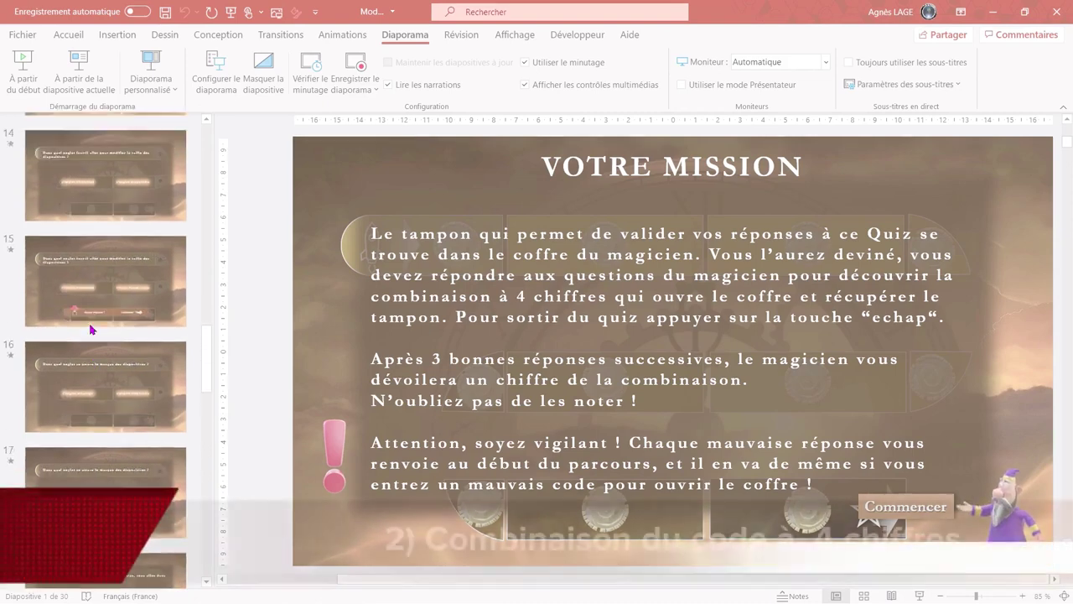
scroll(91, 329, "up", 4)
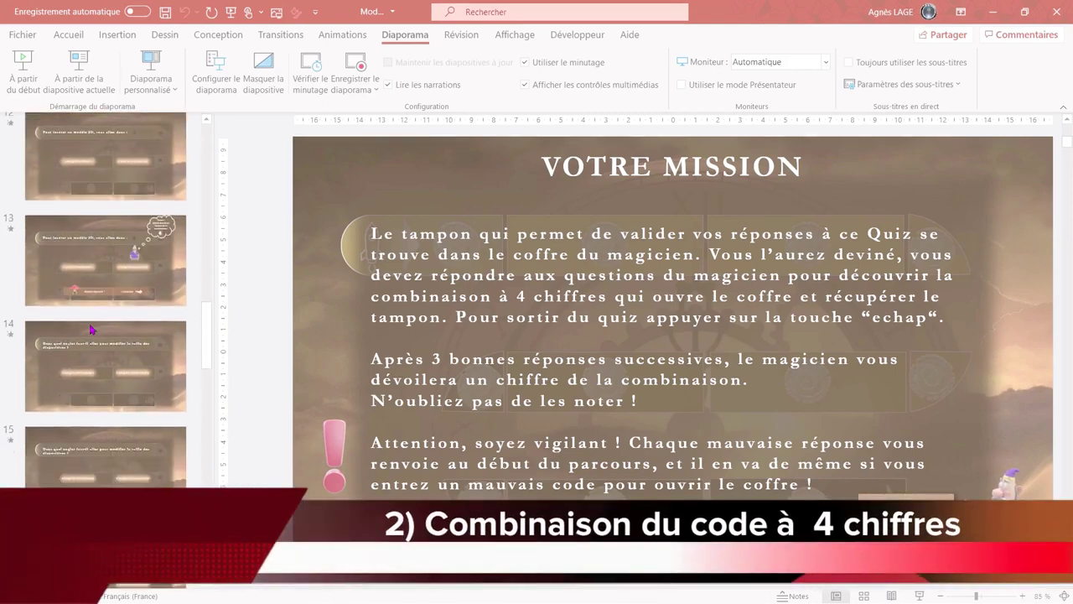
scroll(90, 329, "up", 4)
scroll(91, 330, "up", 3)
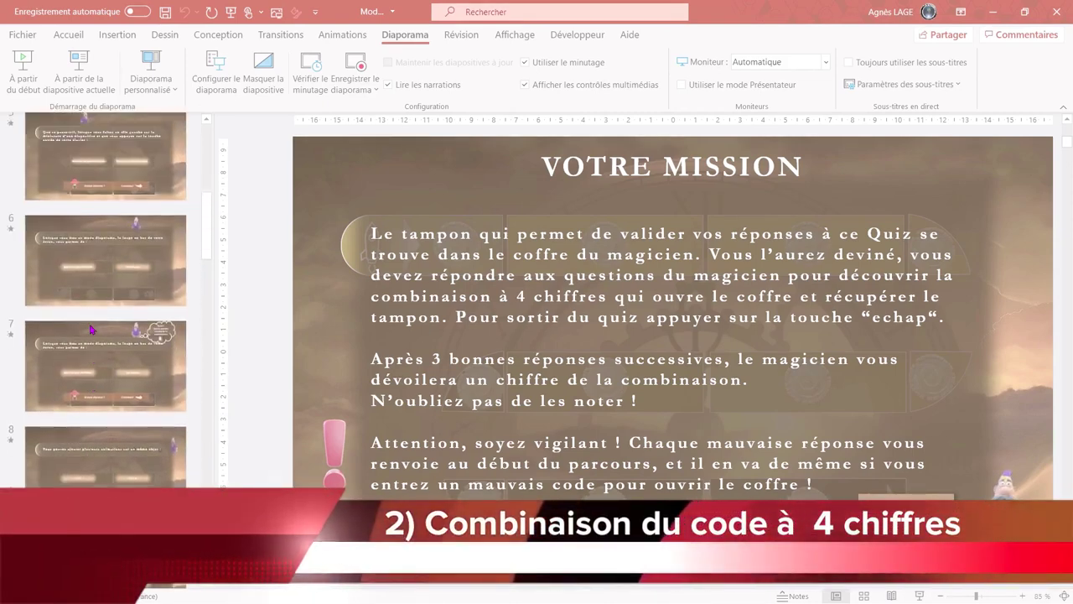
scroll(90, 330, "up", 6)
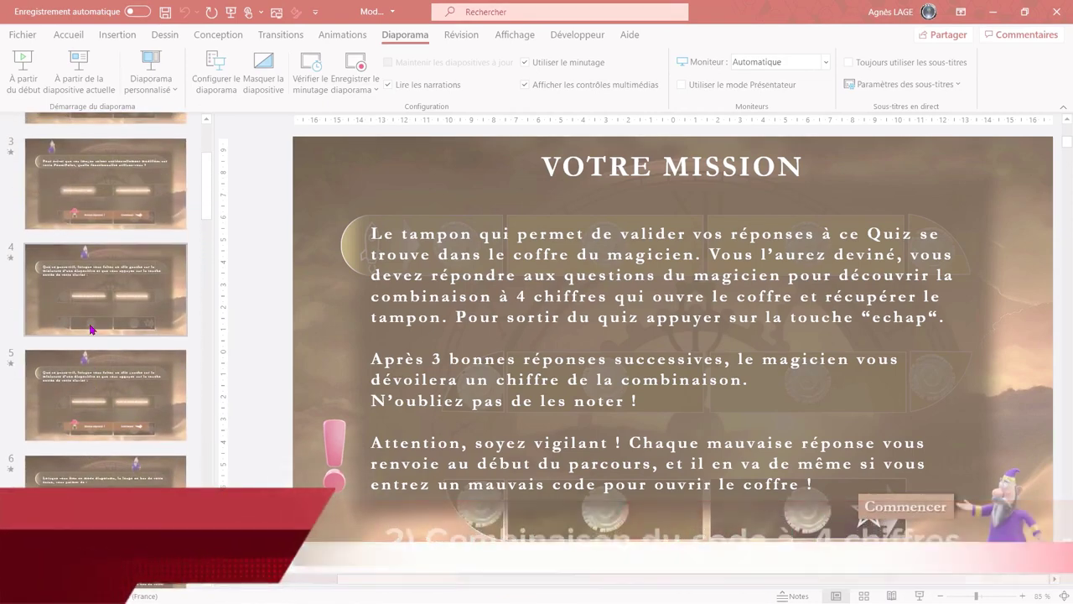
scroll(91, 330, "up", 3)
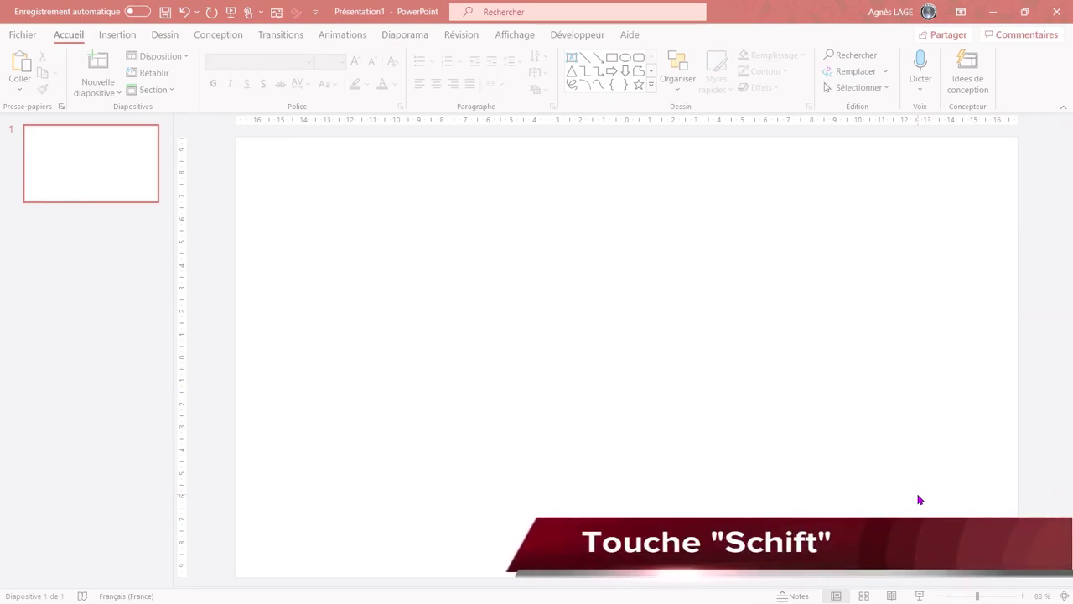
left_click(837, 596)
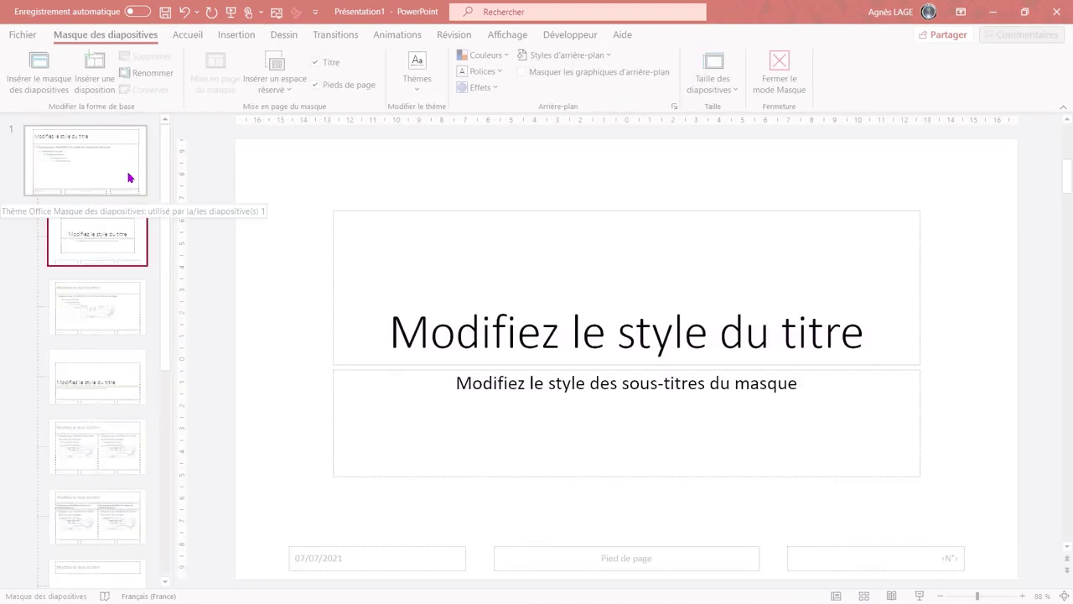
Select the master's title slide layout and delete all of its placeholders.
left_click(127, 241)
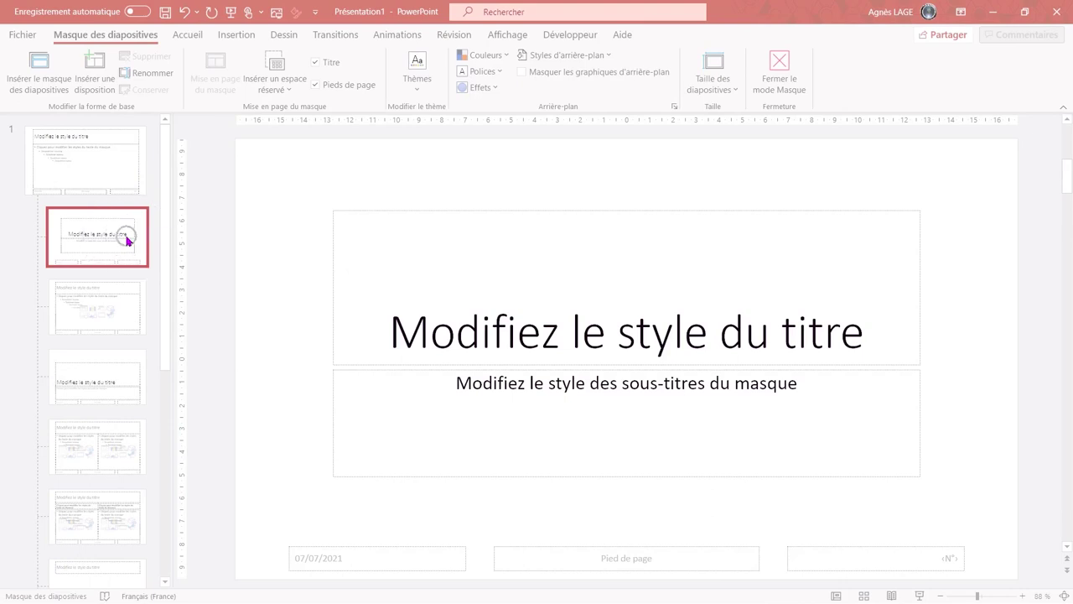
left_click(356, 210)
key("ctrl+a")
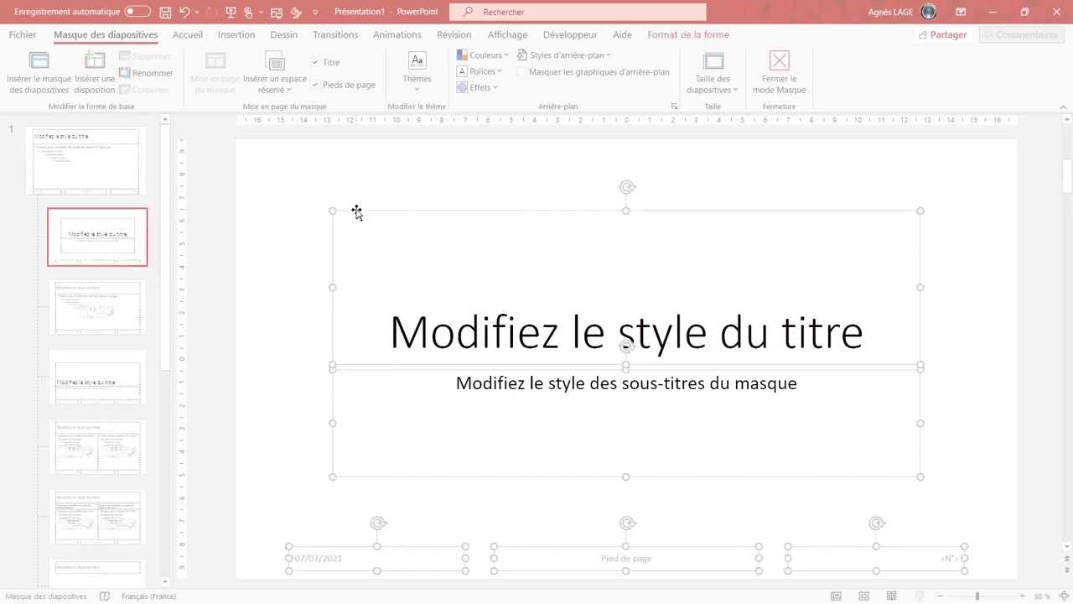
key("Delete")
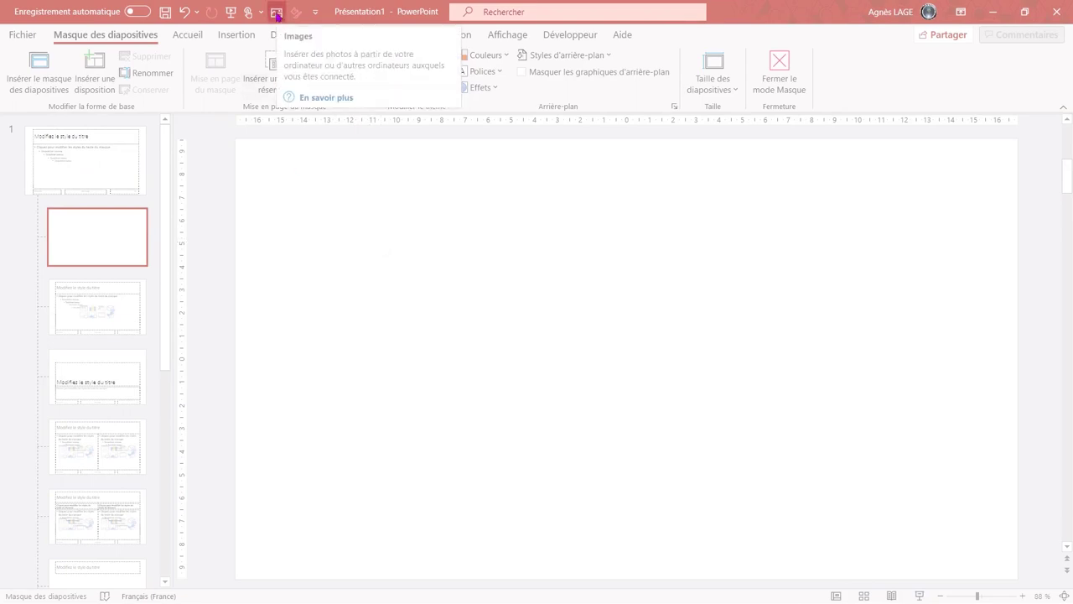
Insert the Image Quiz Game picture onto the title slide layout.
left_click(277, 13)
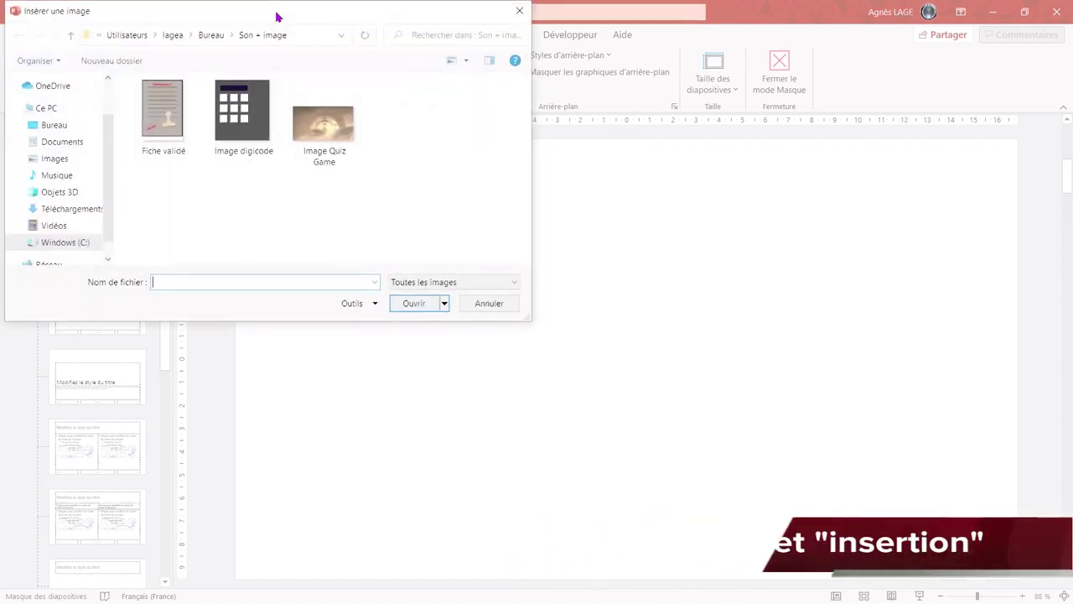
left_click(323, 151)
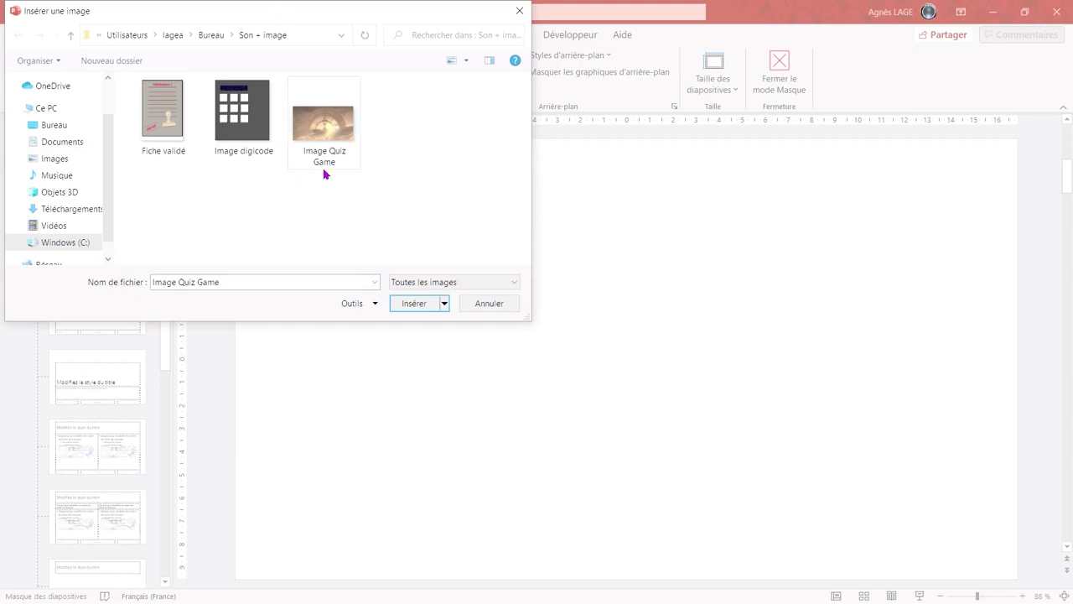
left_click(412, 305)
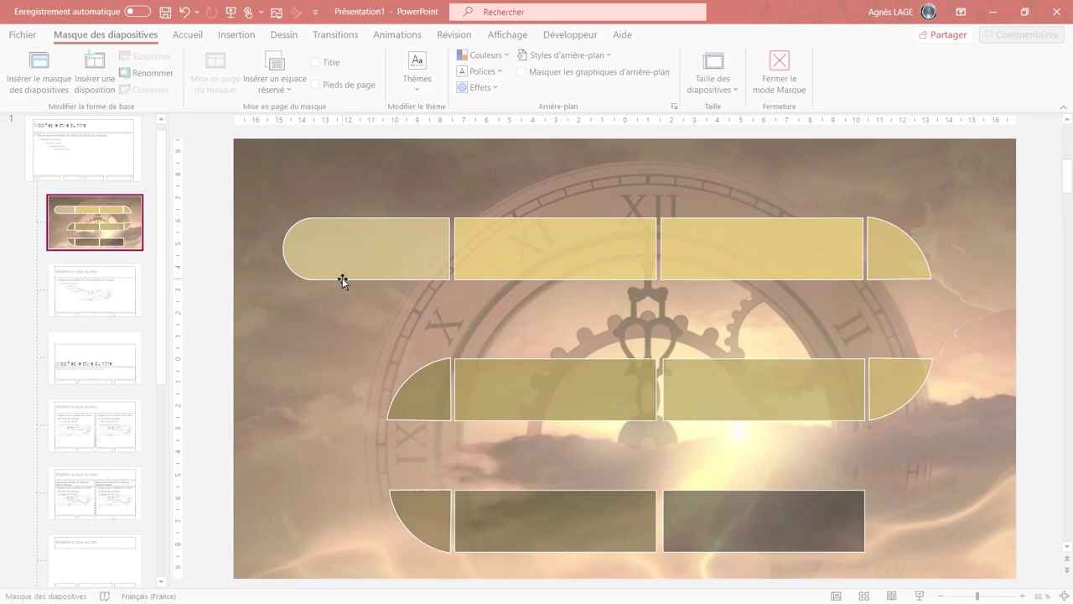
Draw a trial rectangle beside the middle row, rotate it, round its ends and widen it.
left_click(186, 35)
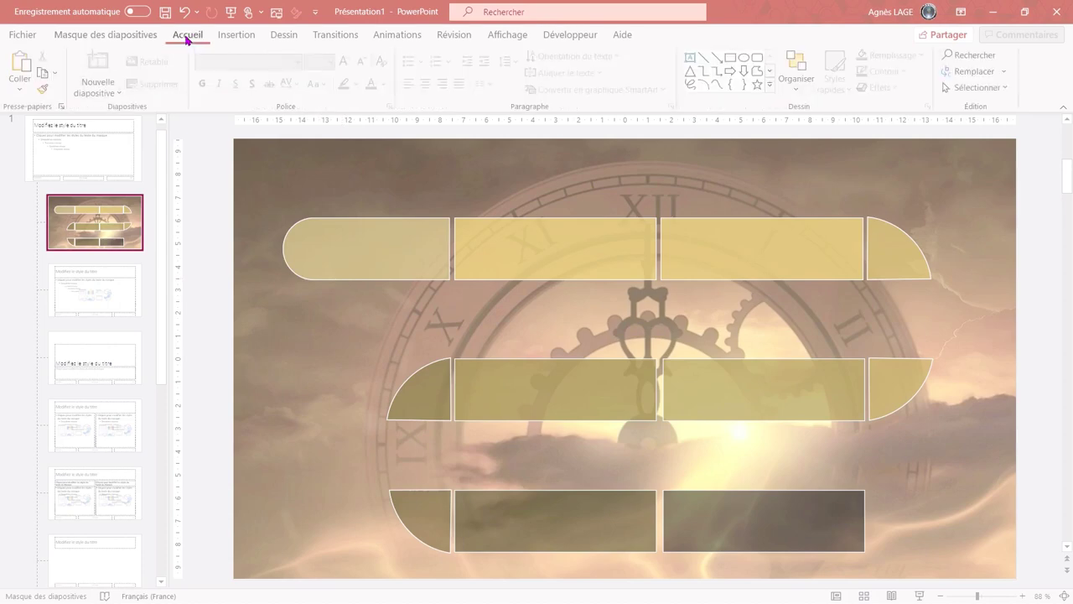
left_click(767, 86)
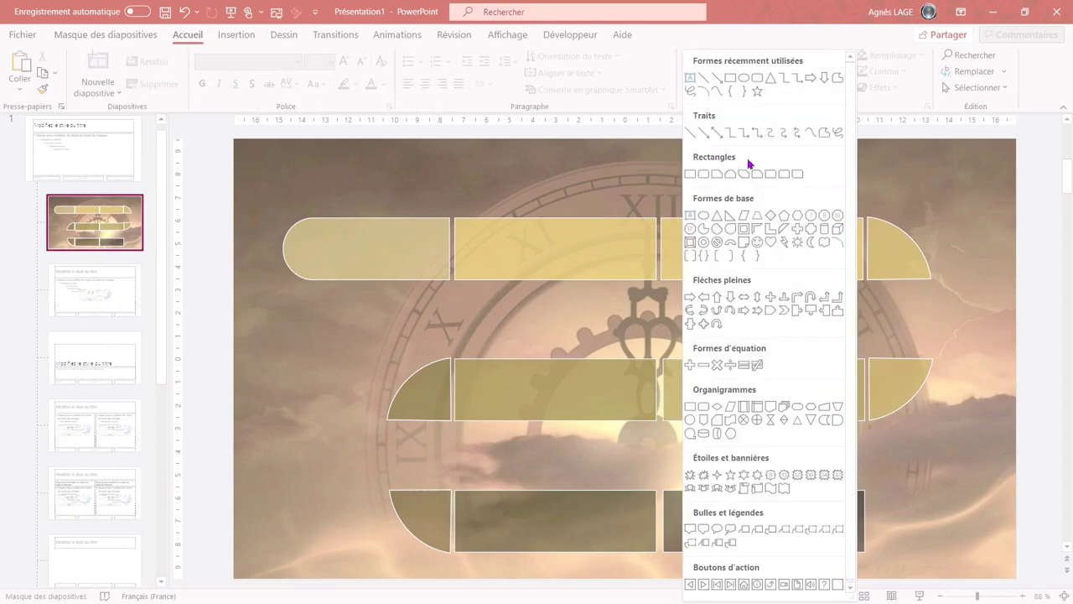
left_click(785, 175)
left_click(786, 175)
left_click_drag(363, 295, 431, 407)
left_click_drag(397, 278, 272, 359)
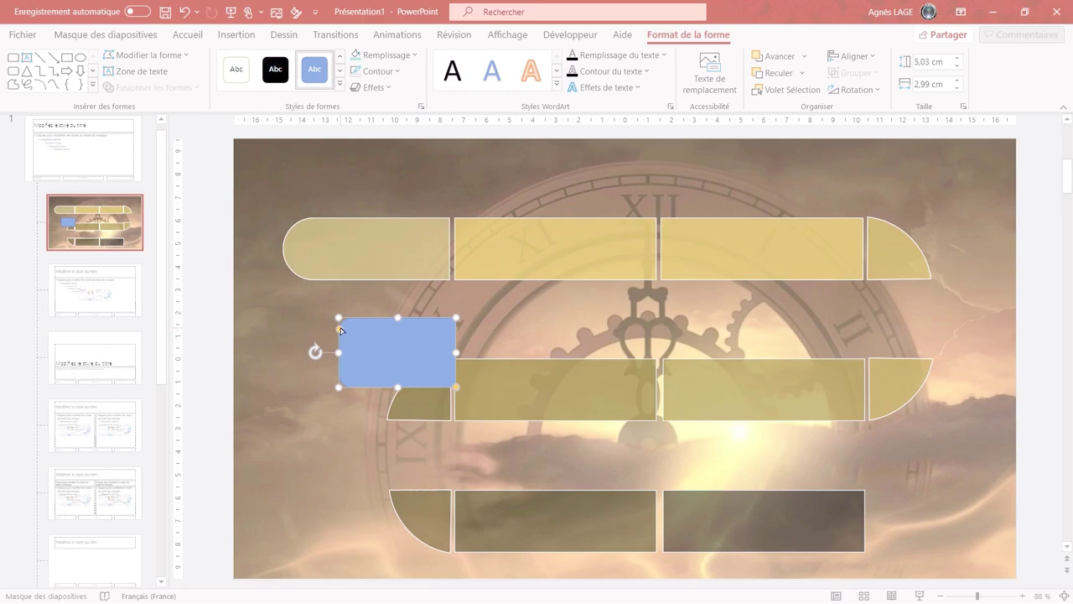
left_click_drag(341, 329, 340, 330)
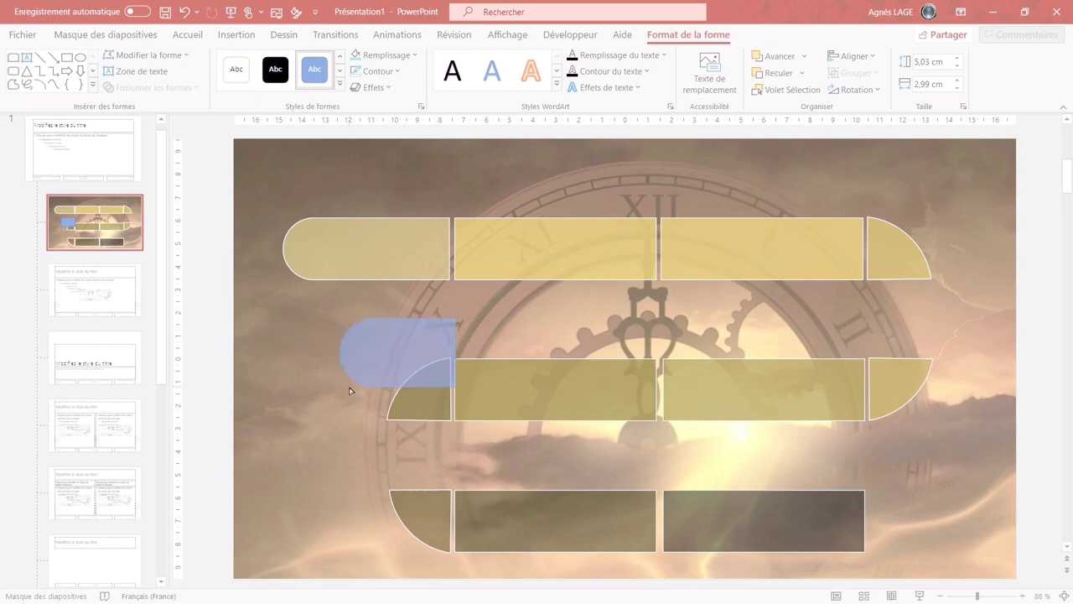
left_click_drag(350, 390, 351, 391)
left_click_drag(462, 351, 495, 351)
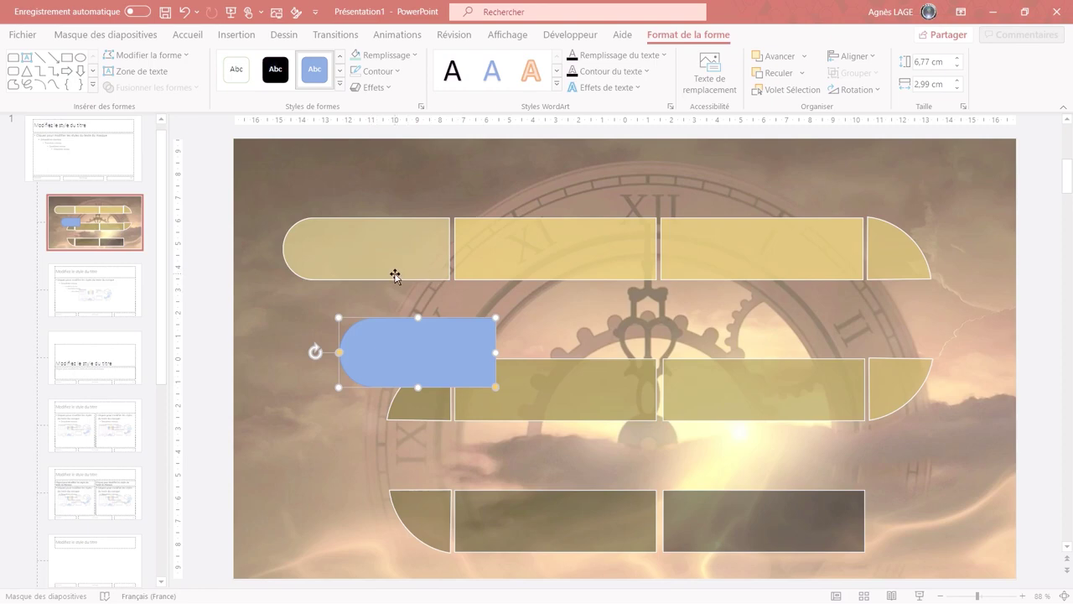
Fill the trial shape with the tan board colour.
left_click(394, 74)
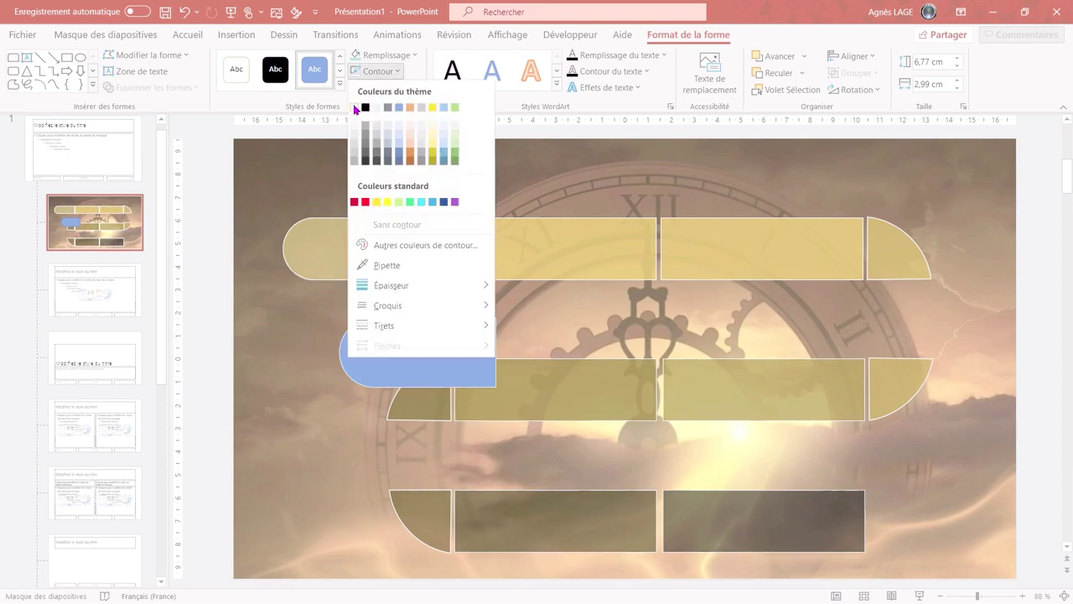
left_click(355, 107)
left_click(386, 56)
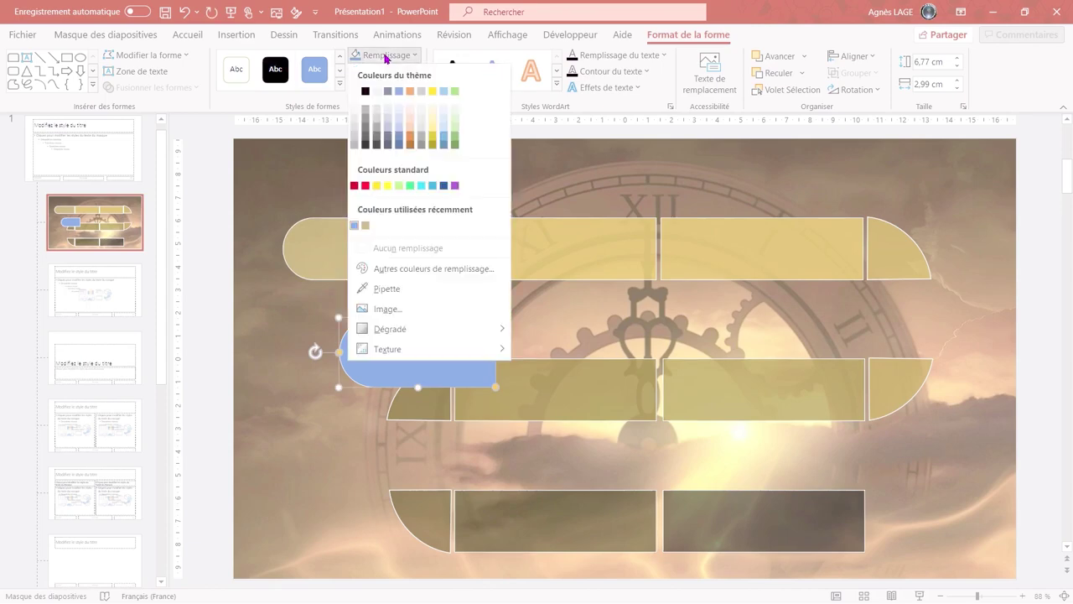
left_click(365, 225)
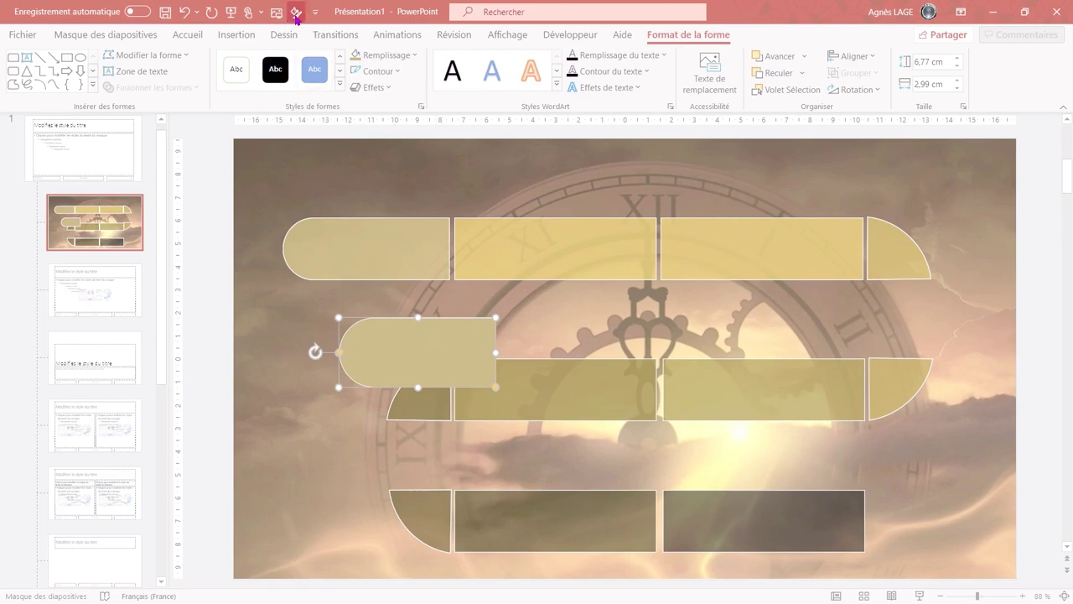
Inspect the board tiles' fills in Format de la forme, then delete the trial shape.
left_click(295, 13)
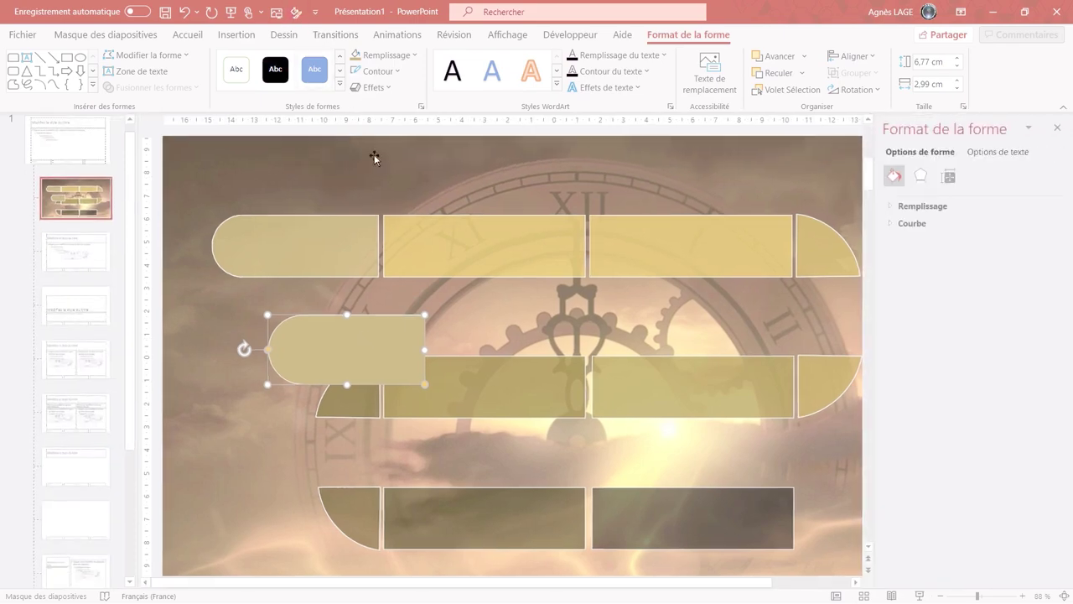
left_click(306, 253)
left_click(909, 206)
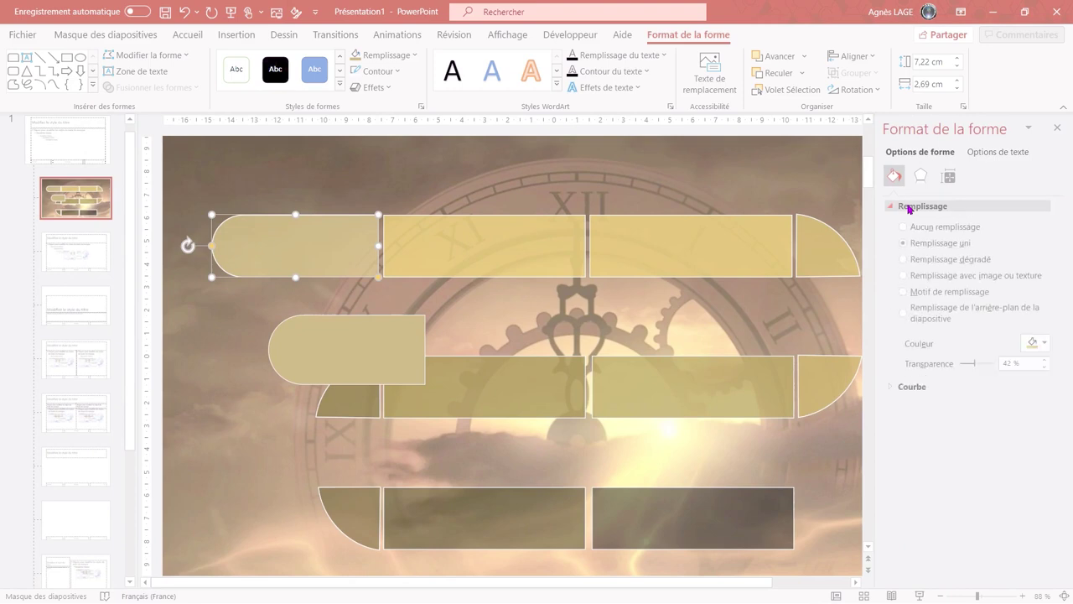
left_click(344, 237)
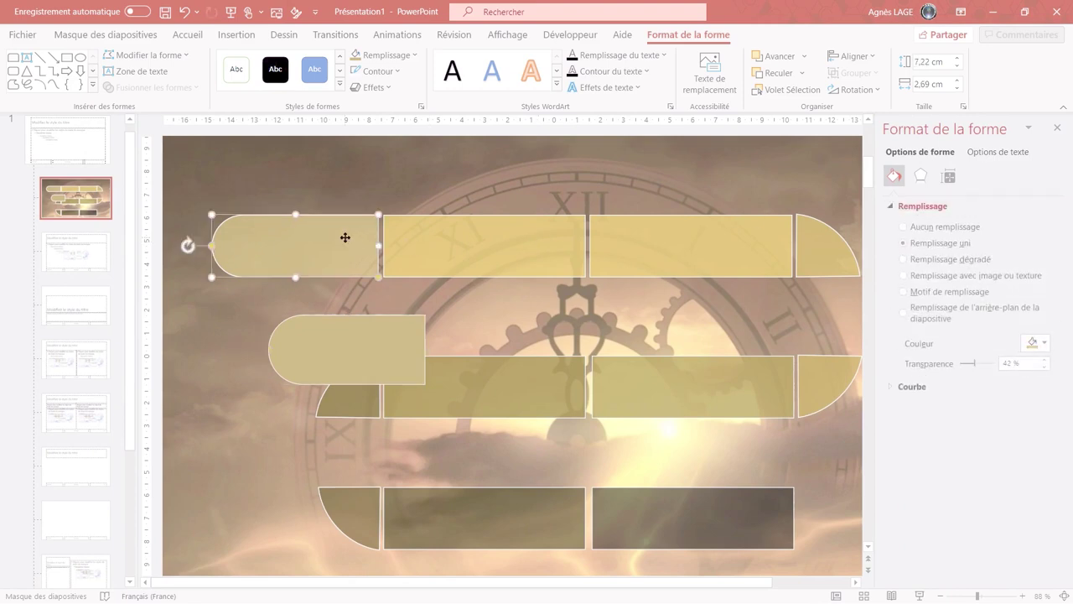
left_click(496, 227)
left_click(659, 223)
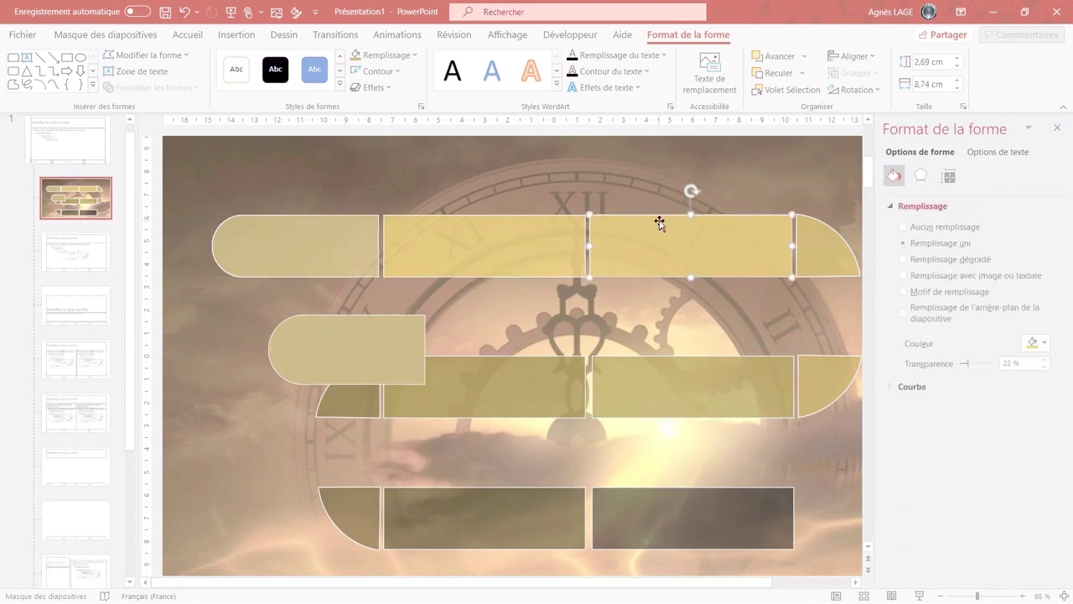
left_click(834, 241)
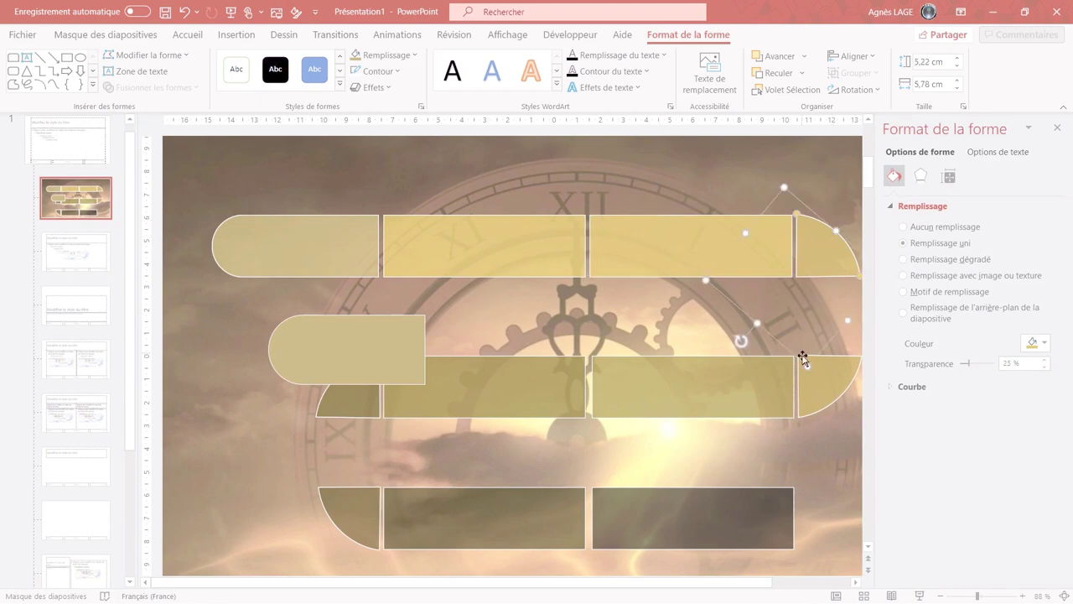
left_click(813, 386)
left_click(407, 337)
key("Delete")
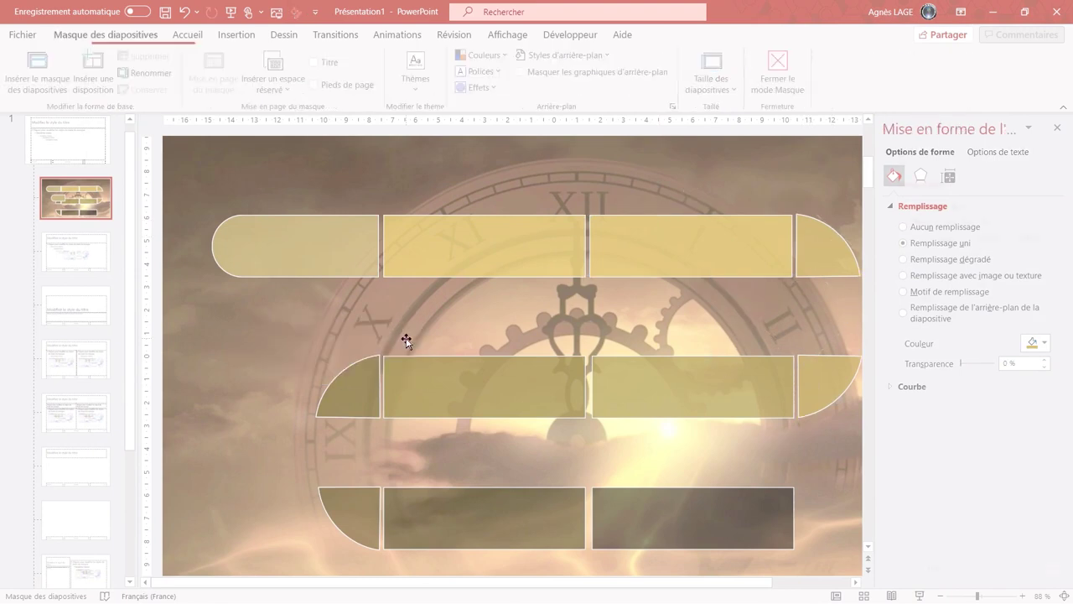
left_click(505, 249)
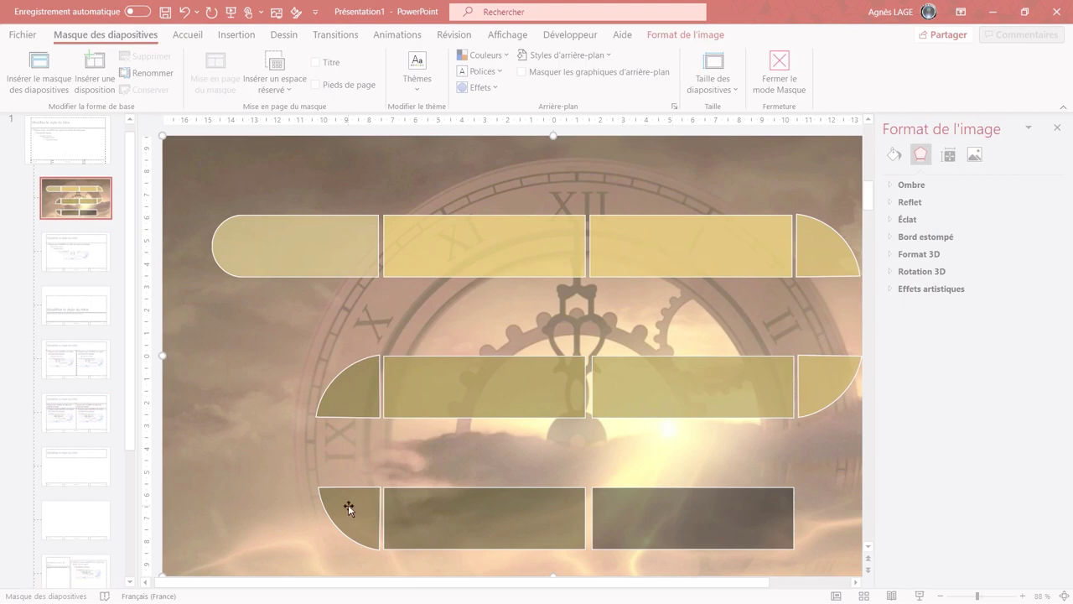
Draw a partial arc at the left, reshape it into a narrow wedge and rotate it to fit the row end.
left_click(198, 37)
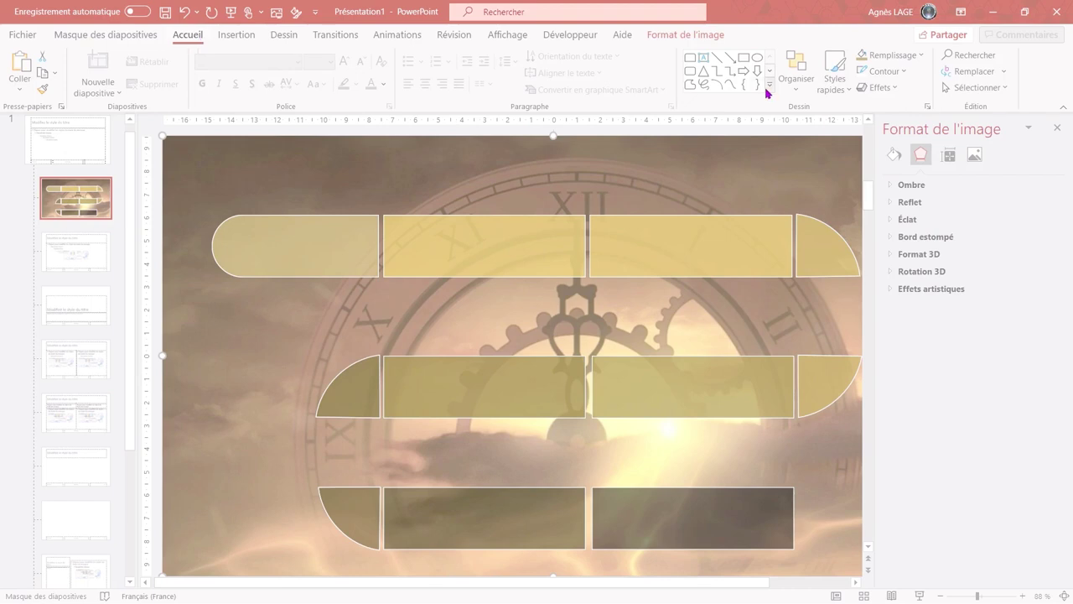
left_click(768, 87)
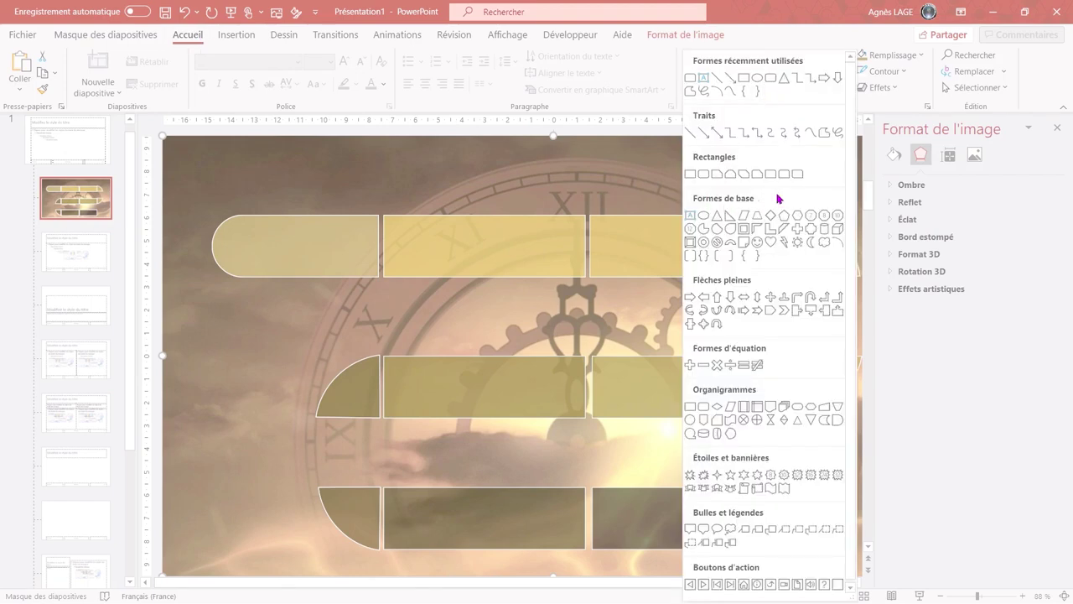
left_click(704, 229)
left_click_drag(266, 319, 328, 381)
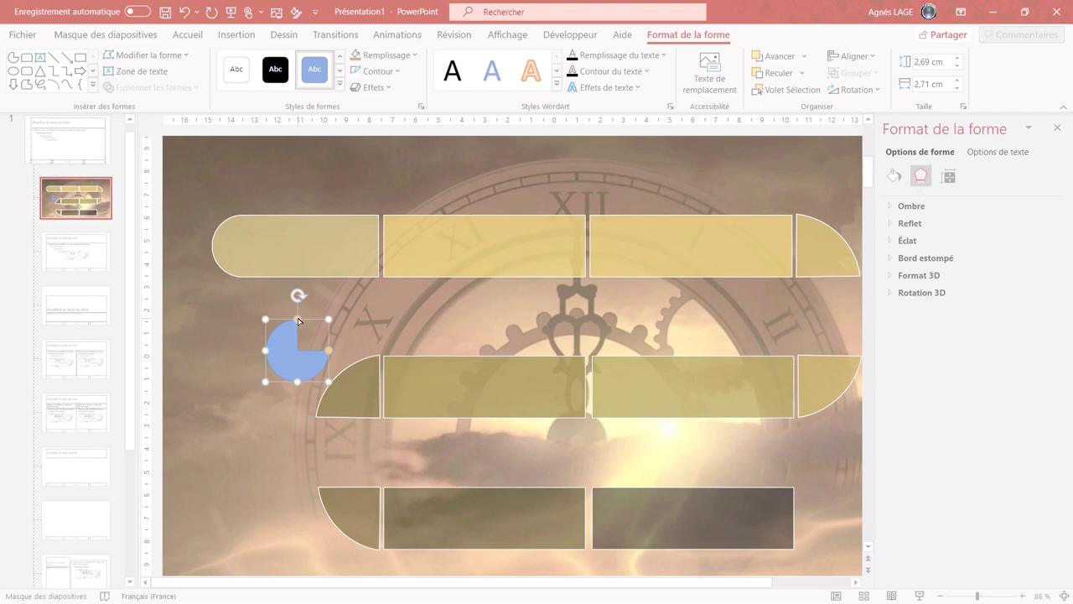
left_click_drag(298, 320, 284, 374)
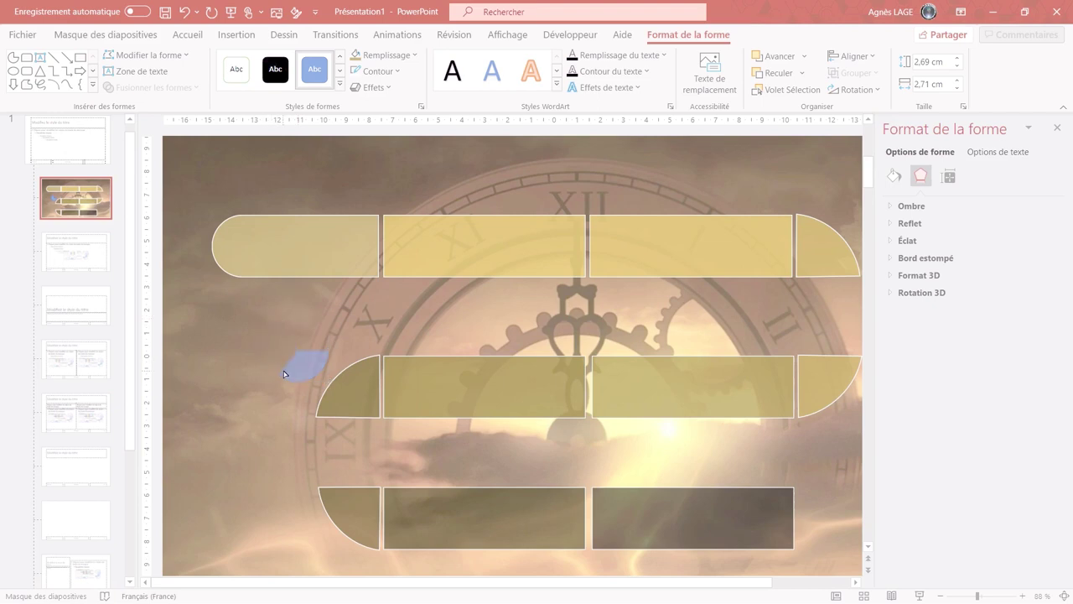
left_click_drag(300, 379, 382, 426)
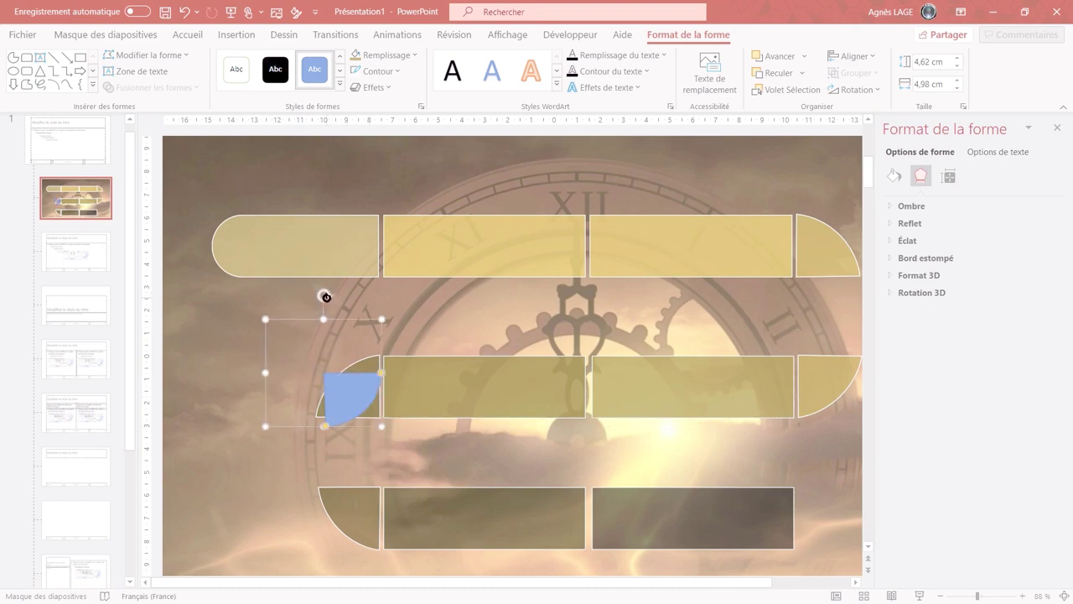
left_click_drag(326, 297, 272, 371)
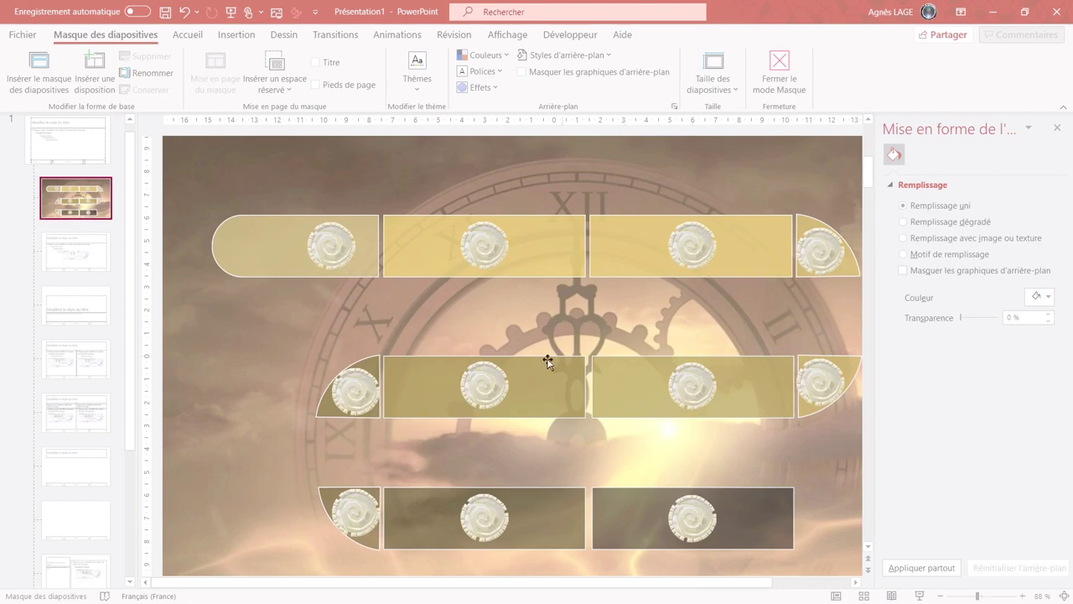
Search the stock 3D models for 'pièce' and insert the gold spiral coin.
left_click(235, 35)
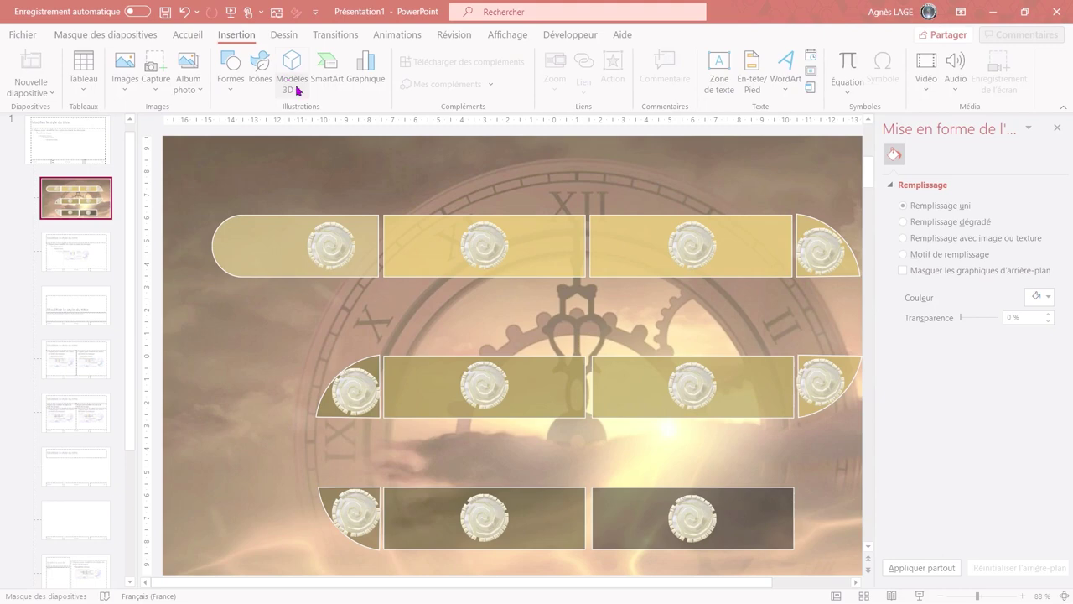
left_click(293, 83)
left_click(312, 149)
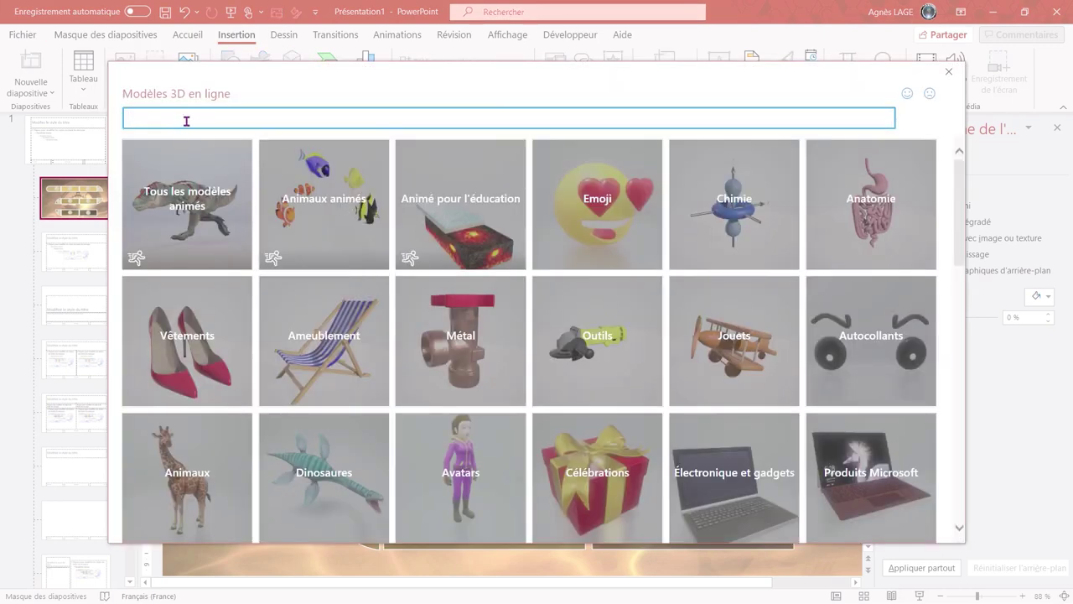
type("pl")
type("èce")
key("Return")
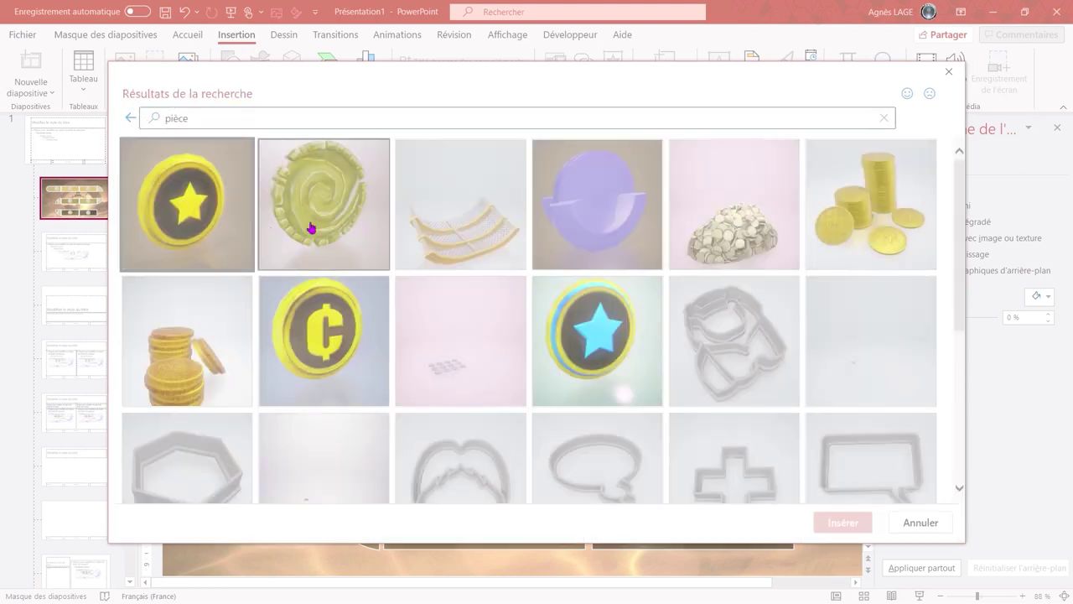
left_click(311, 228)
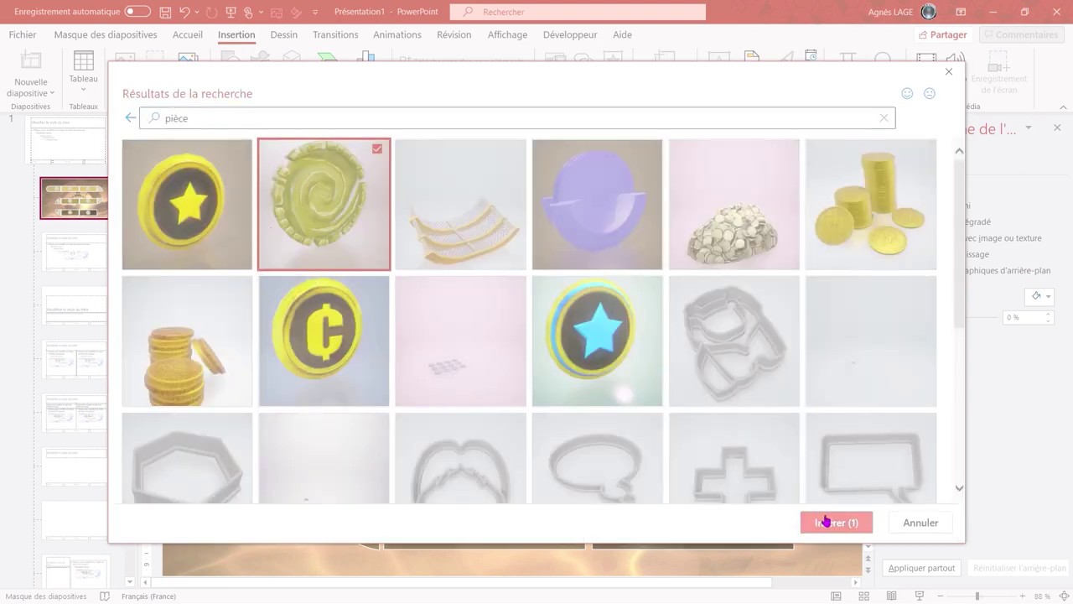
left_click(826, 521)
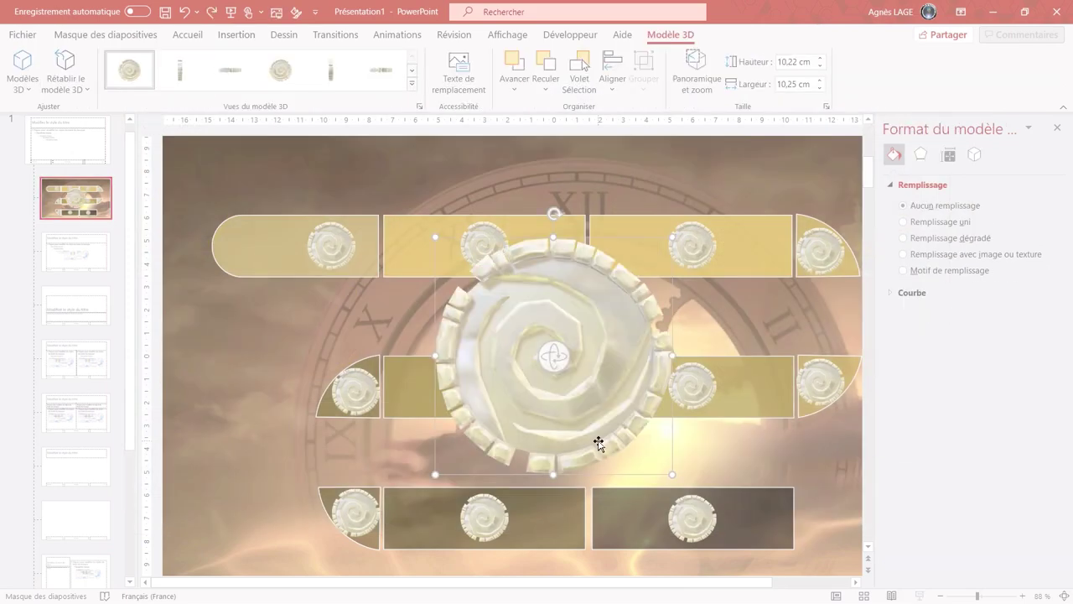
Delete the inserted coin, select the star finish arrow, and close Master View.
key("Delete")
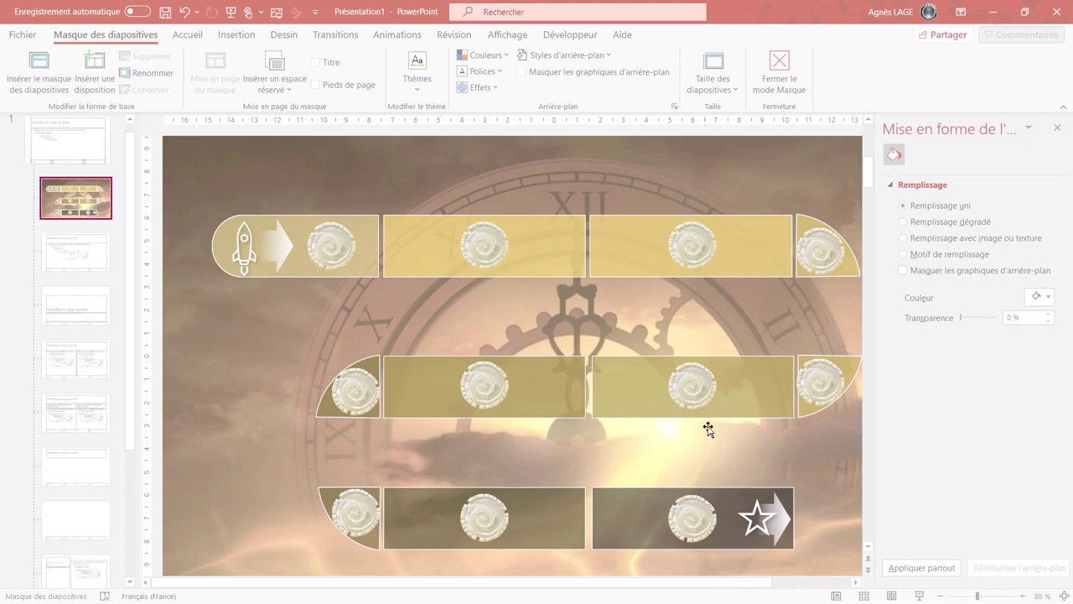
left_click(750, 504)
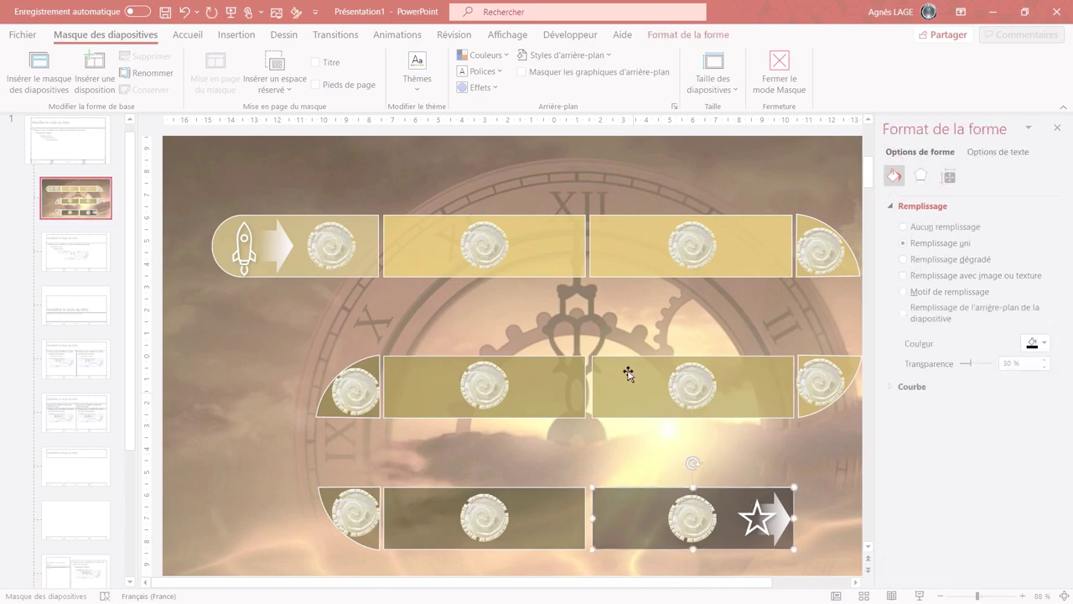
left_click(779, 72)
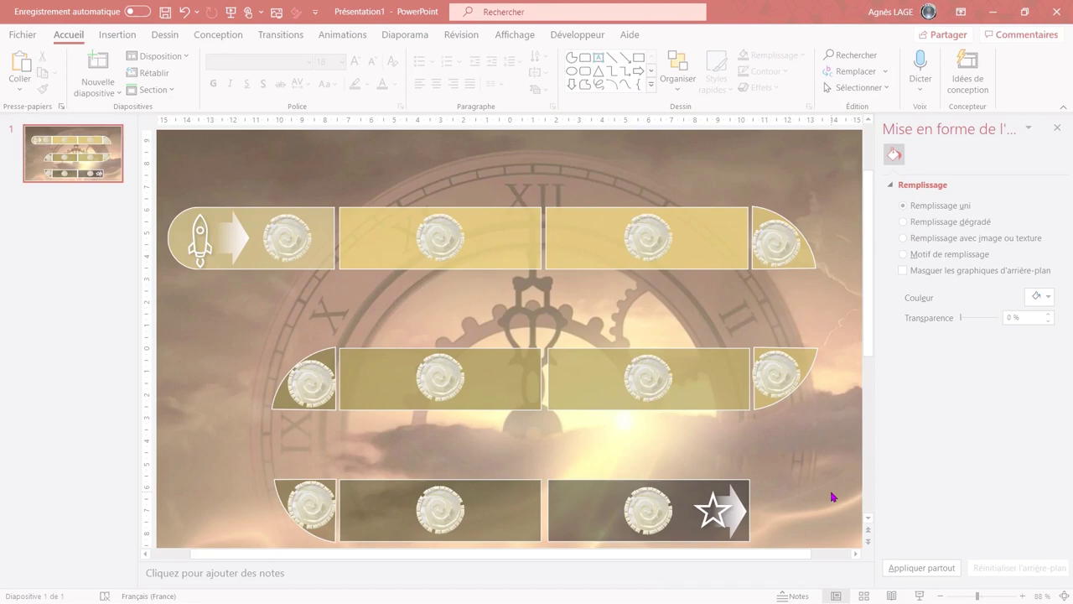
Fill the covering rectangle with the recent brown and give it soft edges.
left_click(942, 599)
left_click(942, 599)
left_click(942, 599)
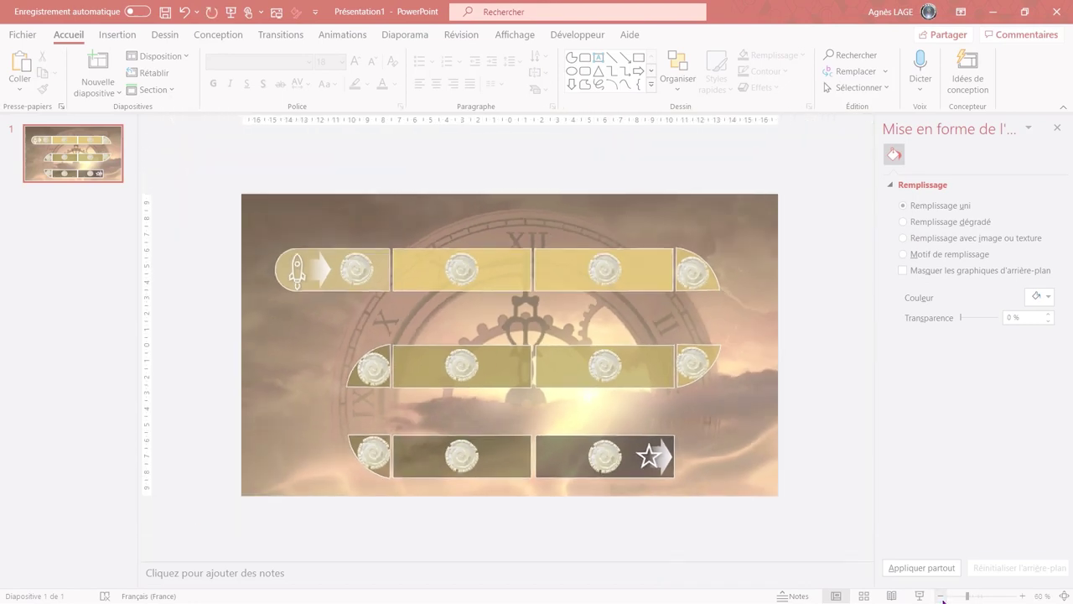
left_click(942, 598)
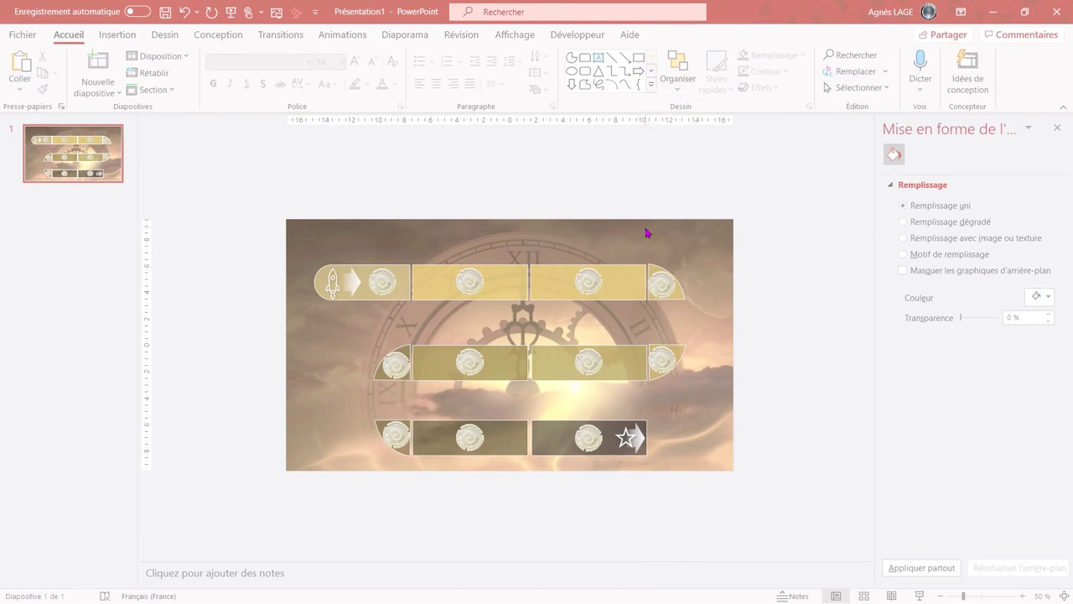
left_click(776, 56)
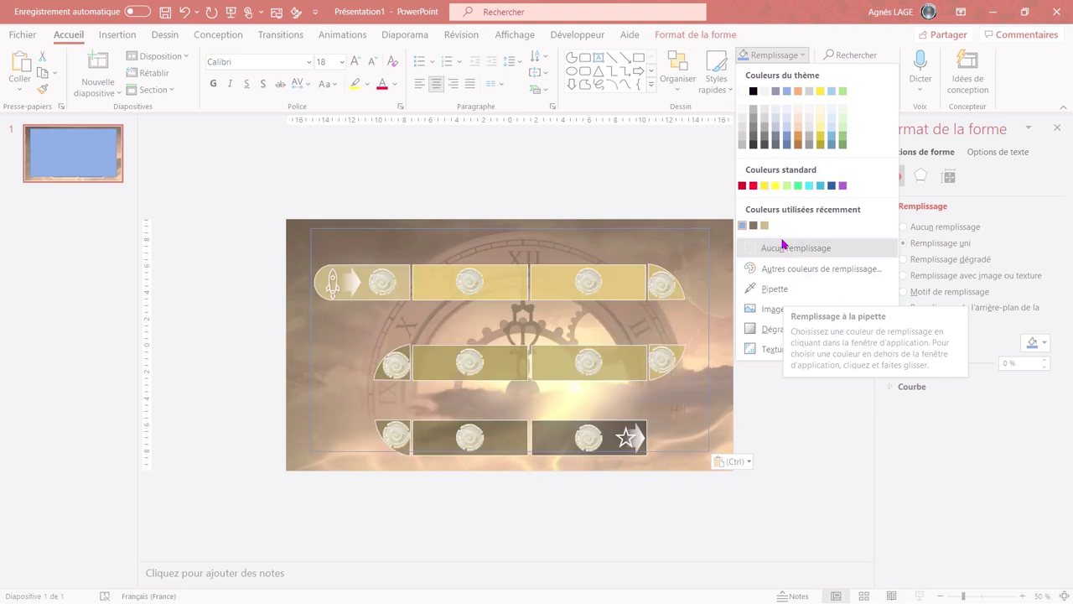
left_click(753, 226)
left_click(762, 87)
mouse_move(809, 247)
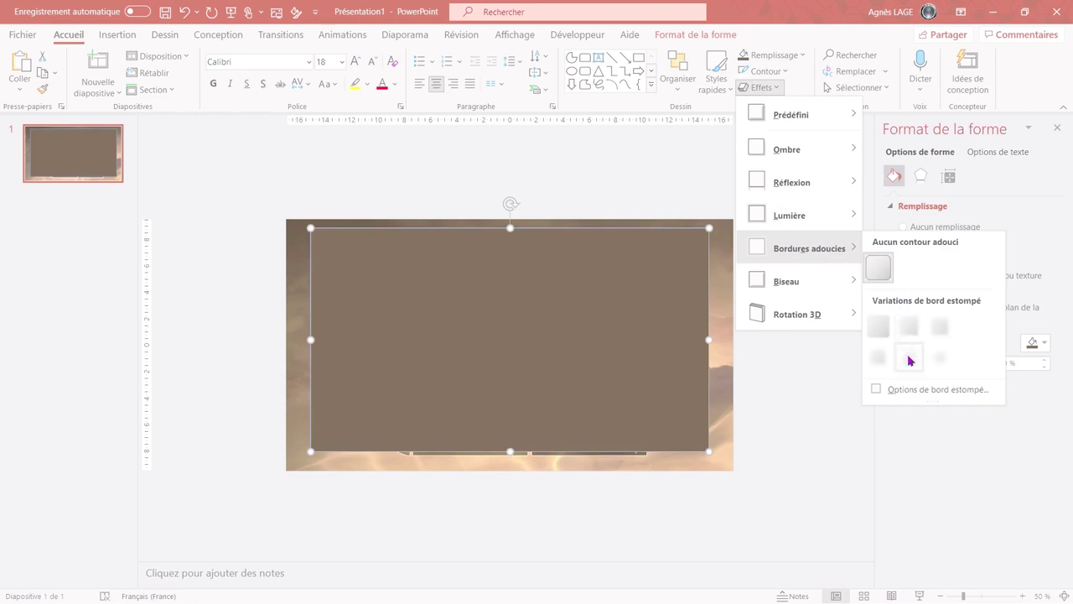
left_click(909, 357)
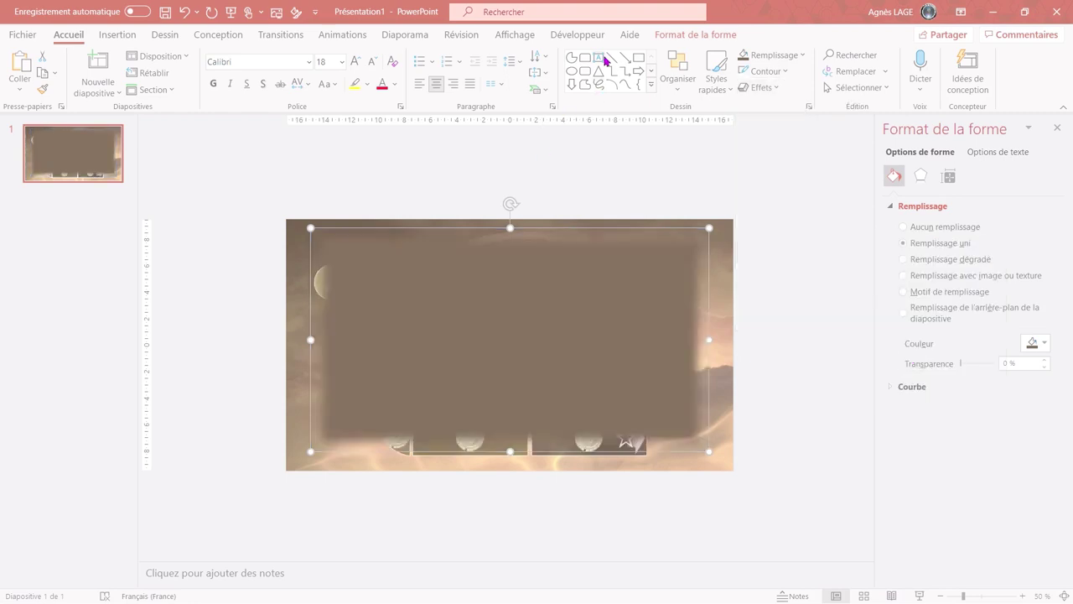
Paste the quiz instructions text box and group it with the brown panel.
key("ctrl+v")
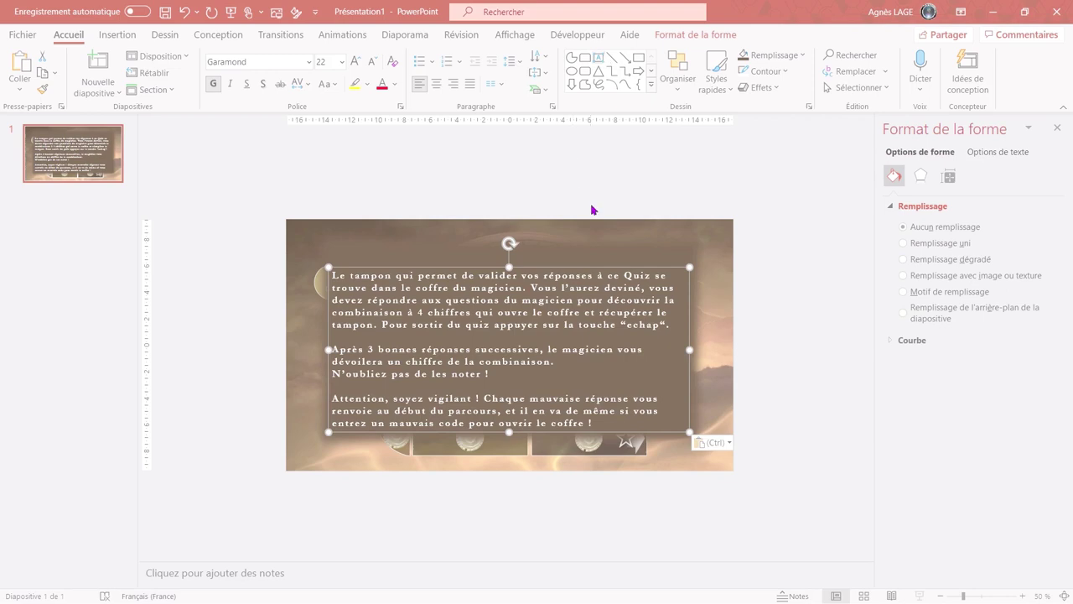
right_click(595, 261)
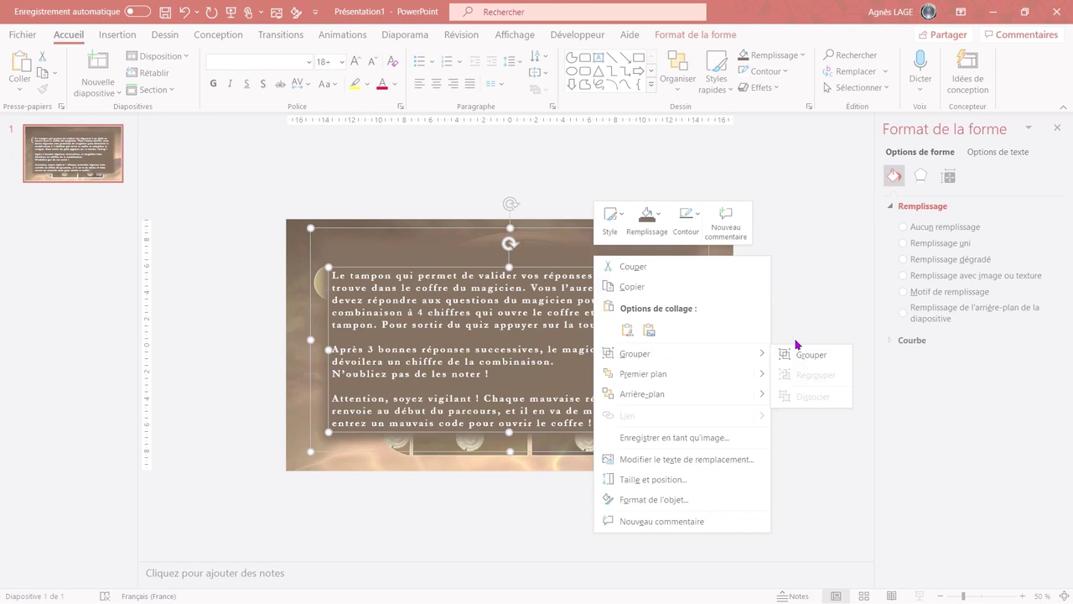
left_click(805, 356)
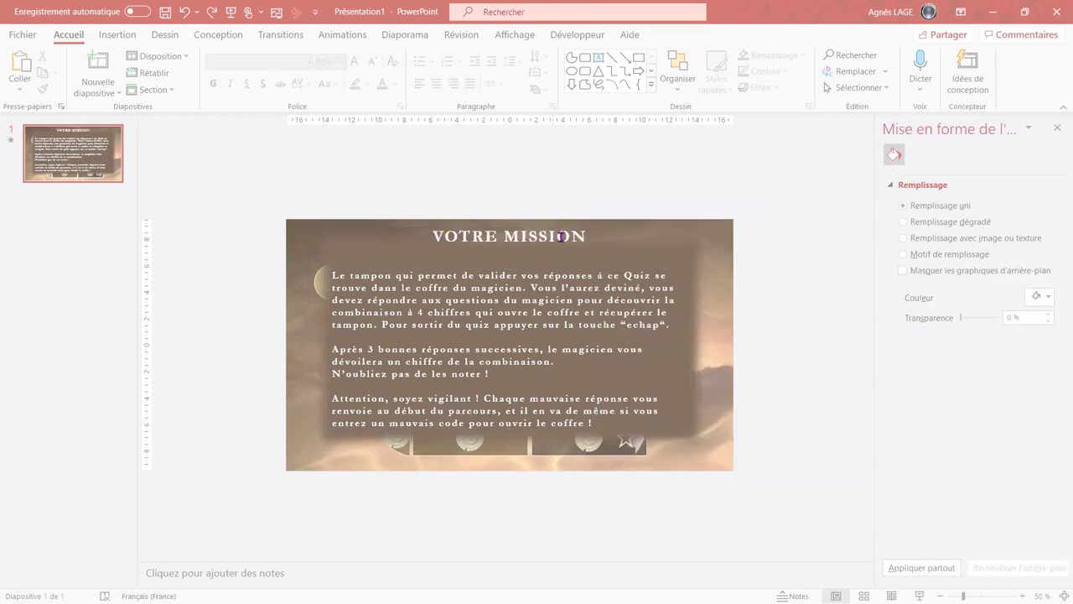
Give the mission panel a Float In entrance, With Previous, lasting 1,25 seconds.
left_click(688, 265)
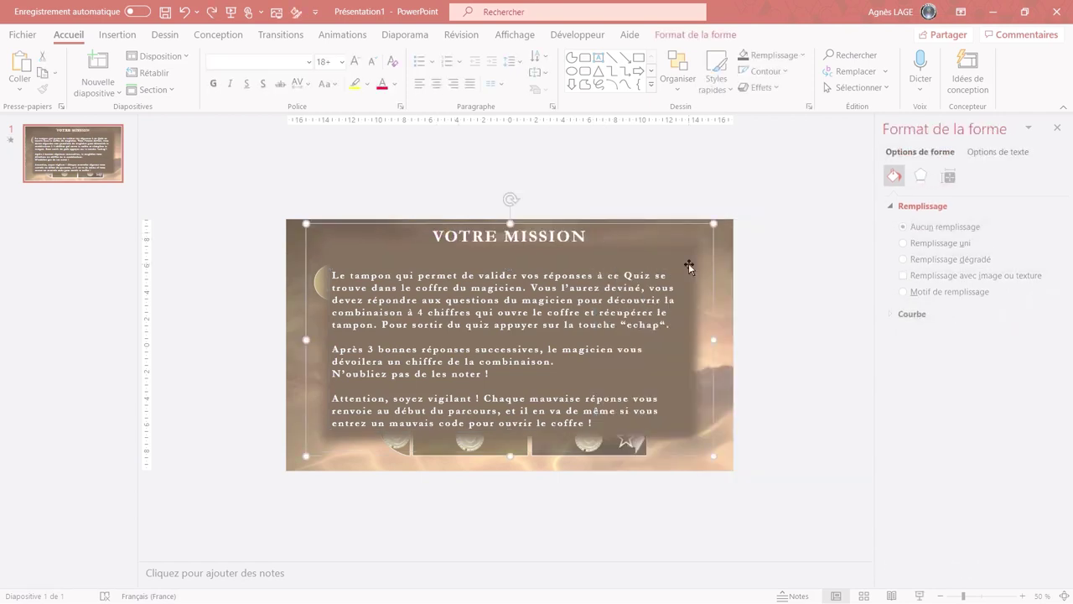
left_click(342, 35)
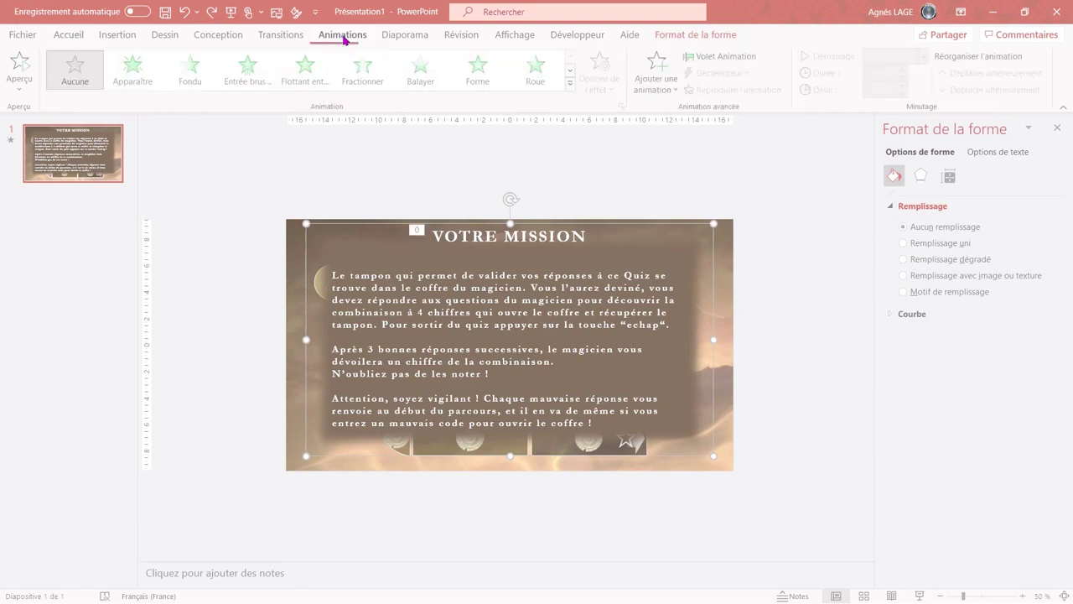
left_click(305, 68)
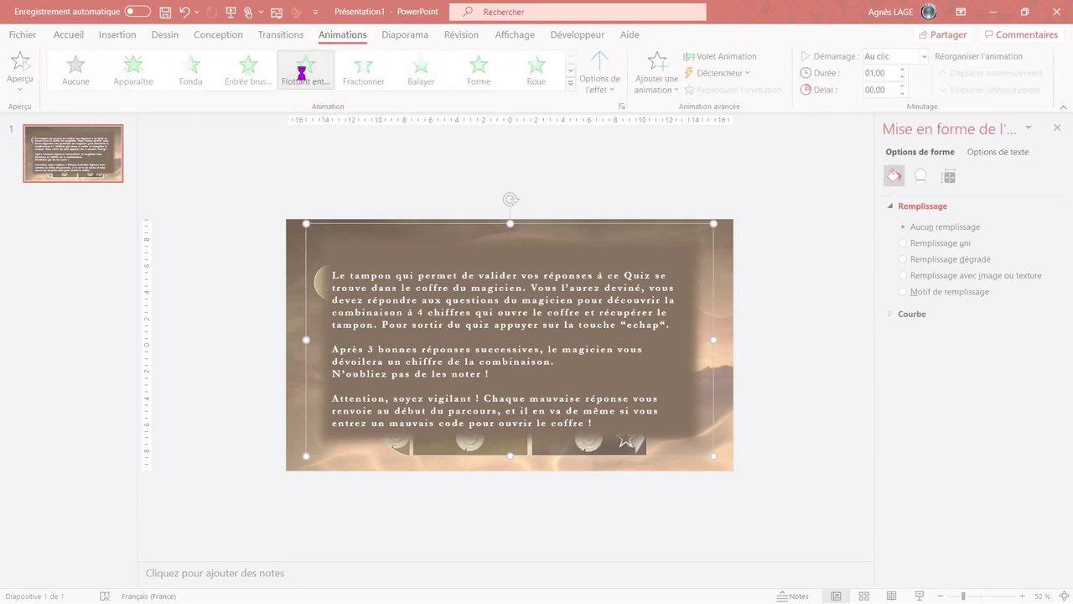
left_click(920, 59)
left_click(910, 90)
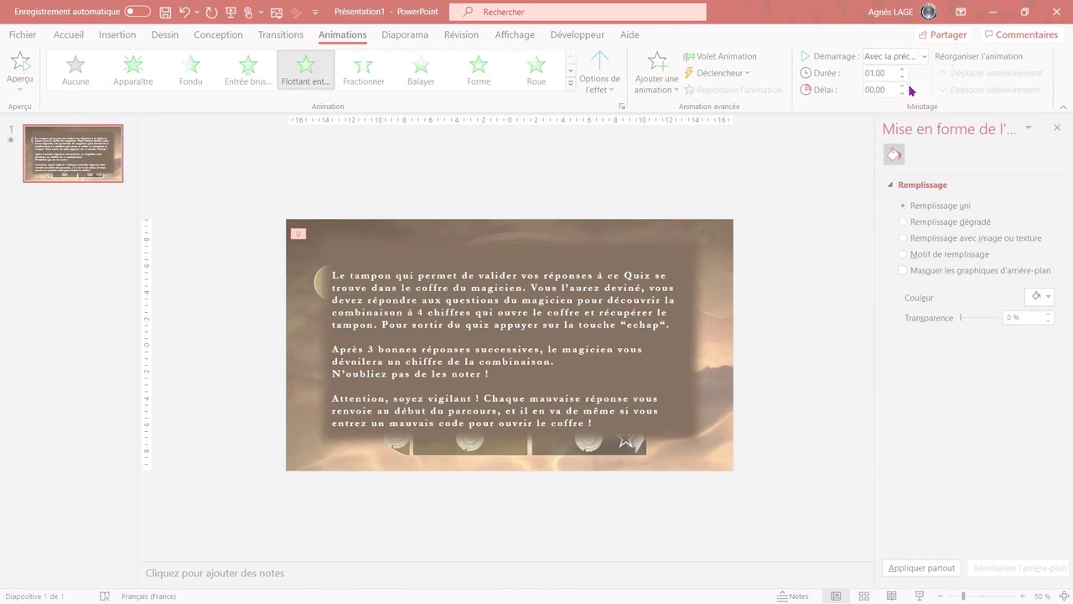
left_click(882, 73)
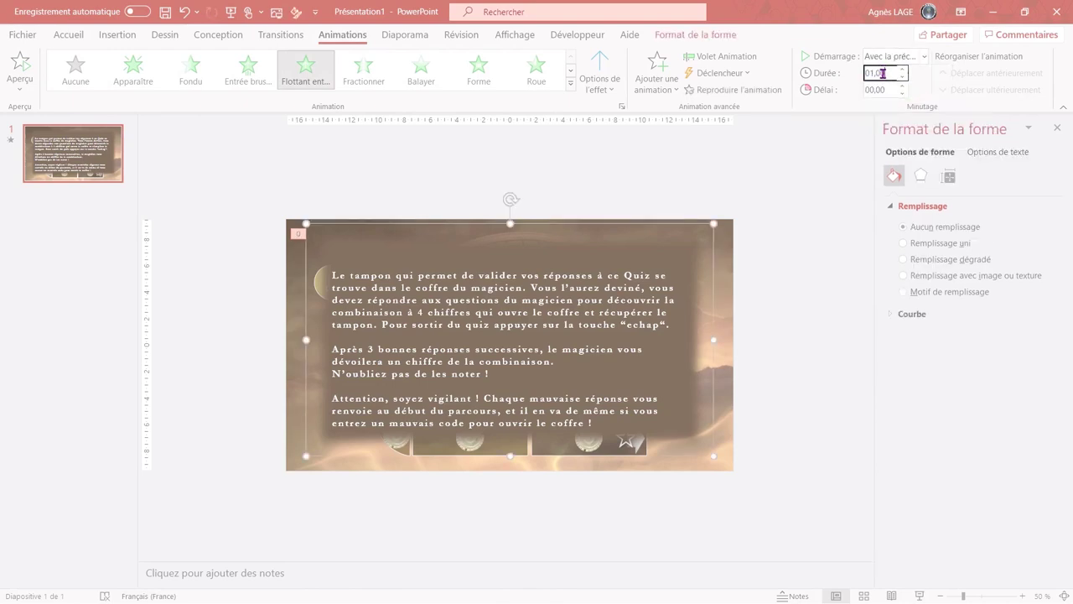
type("1,25")
key("Return")
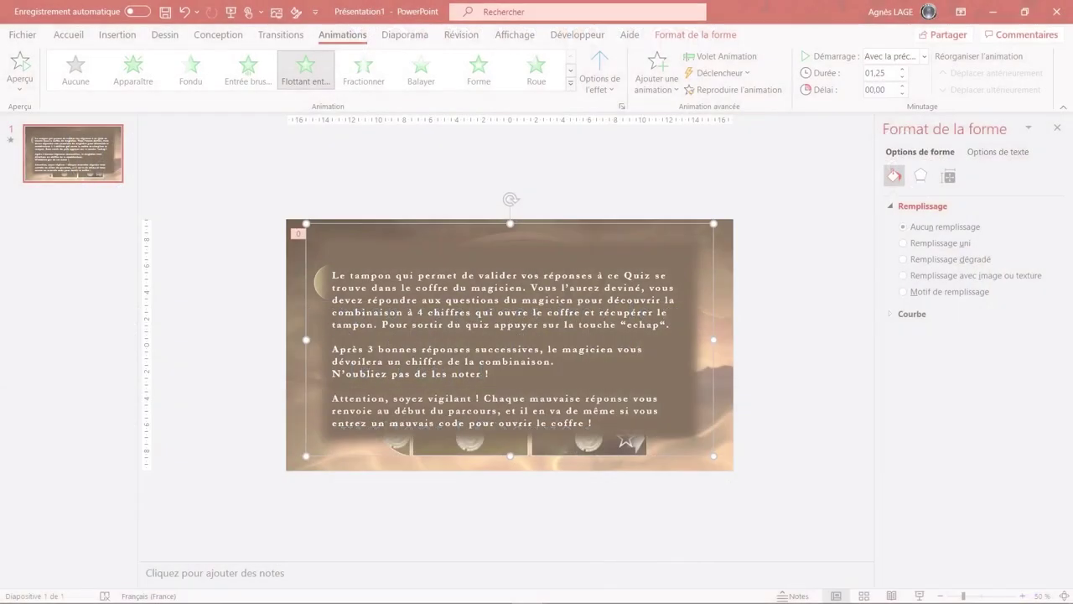
left_click(117, 35)
left_click(289, 89)
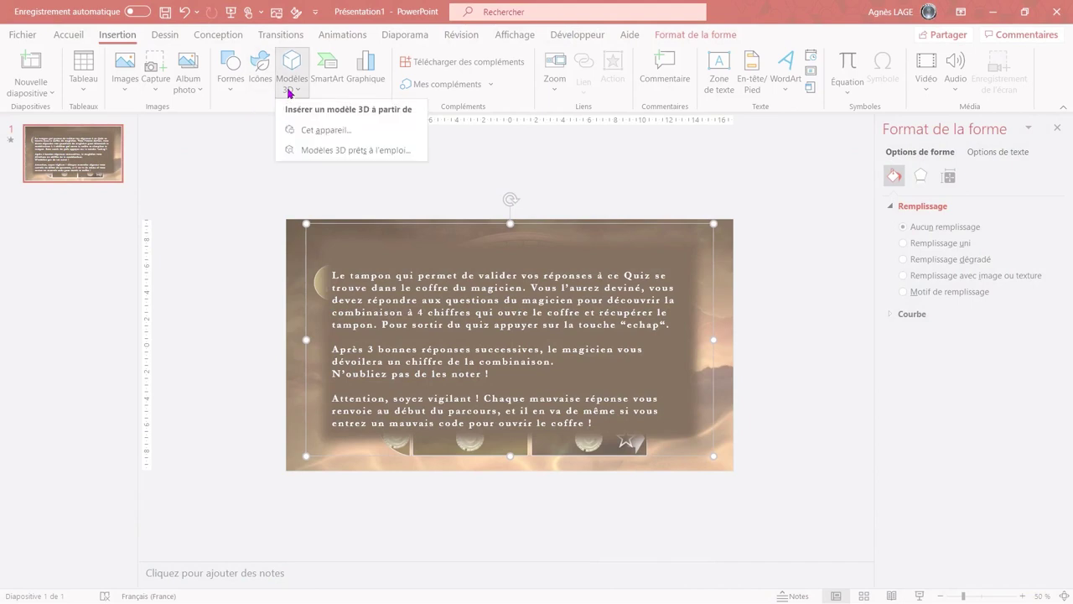
Insert the pink exclamation mark 3D model from the online library.
left_click(325, 149)
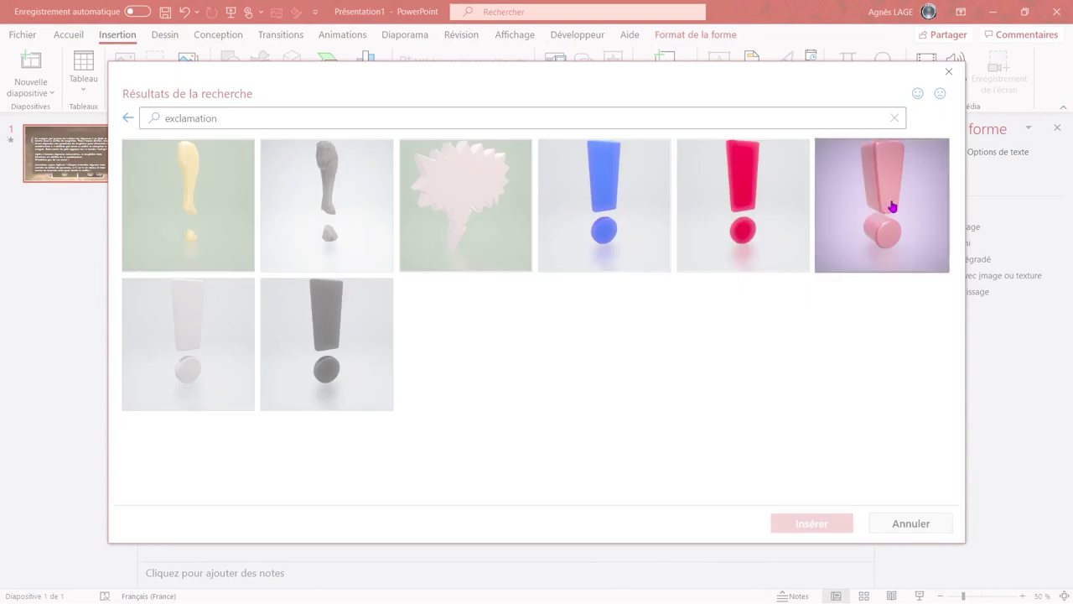
type("exclamation")
left_click(890, 206)
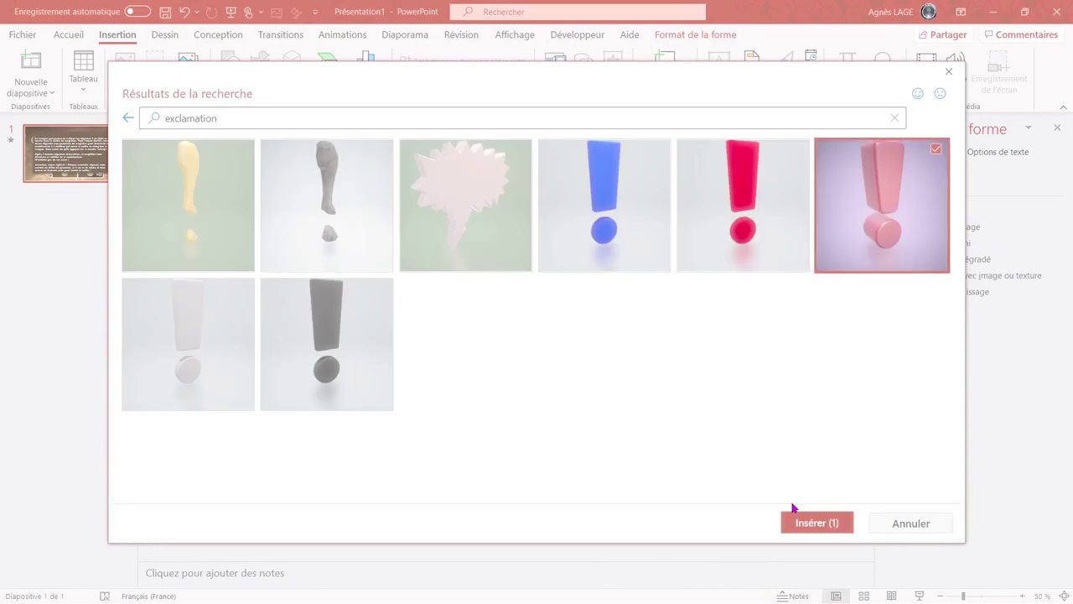
left_click(793, 523)
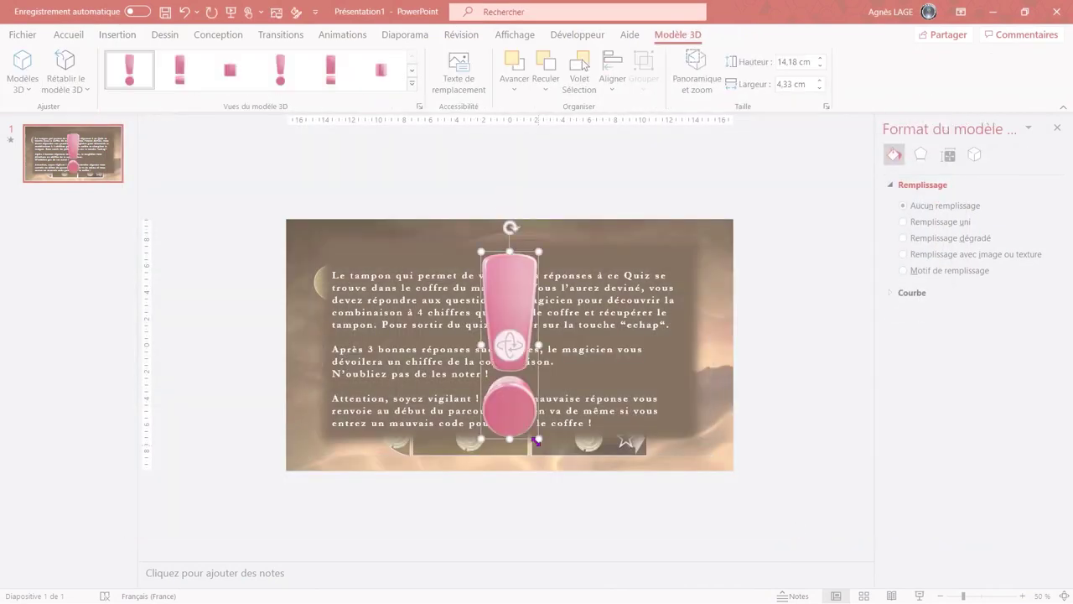
left_click(117, 34)
Insert the wizard model from the animated 3D models category.
left_click(290, 92)
left_click(350, 152)
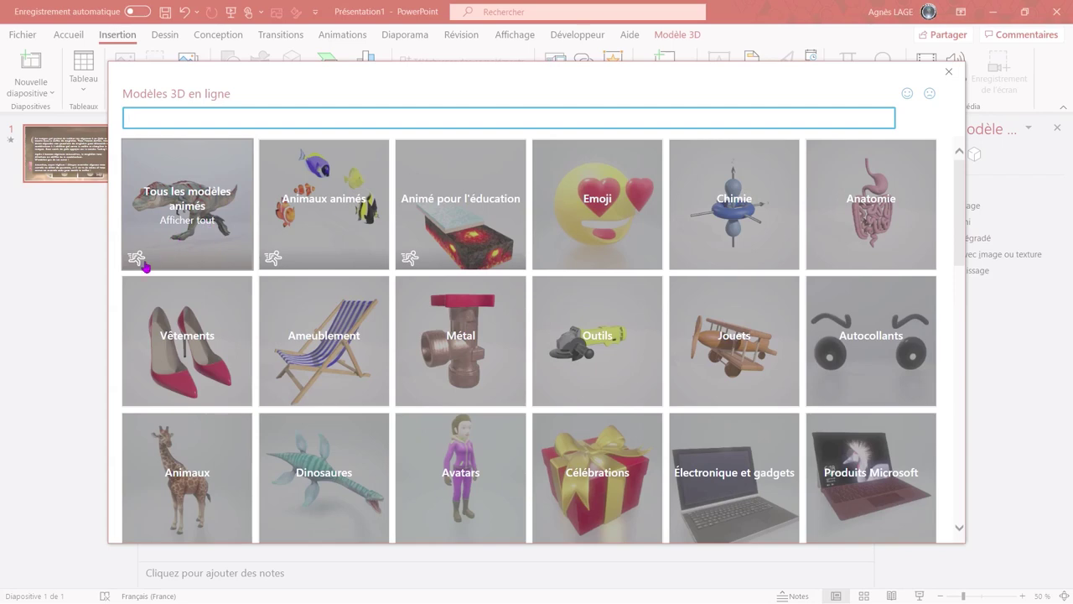
left_click(173, 214)
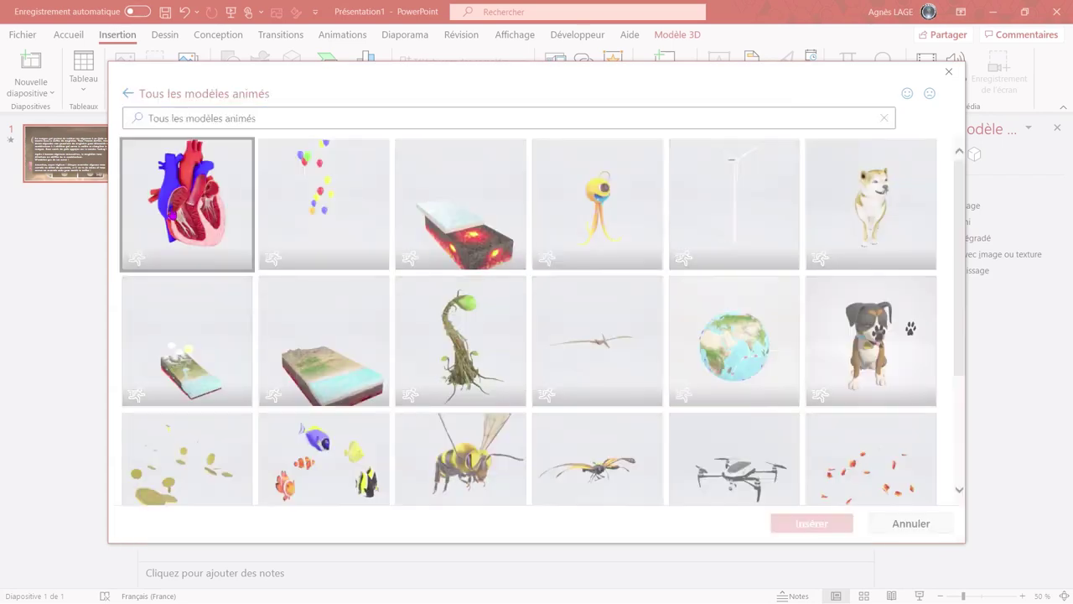
scroll(488, 238, "down", 3)
scroll(488, 237, "down", 5)
left_click(848, 415)
left_click(806, 520)
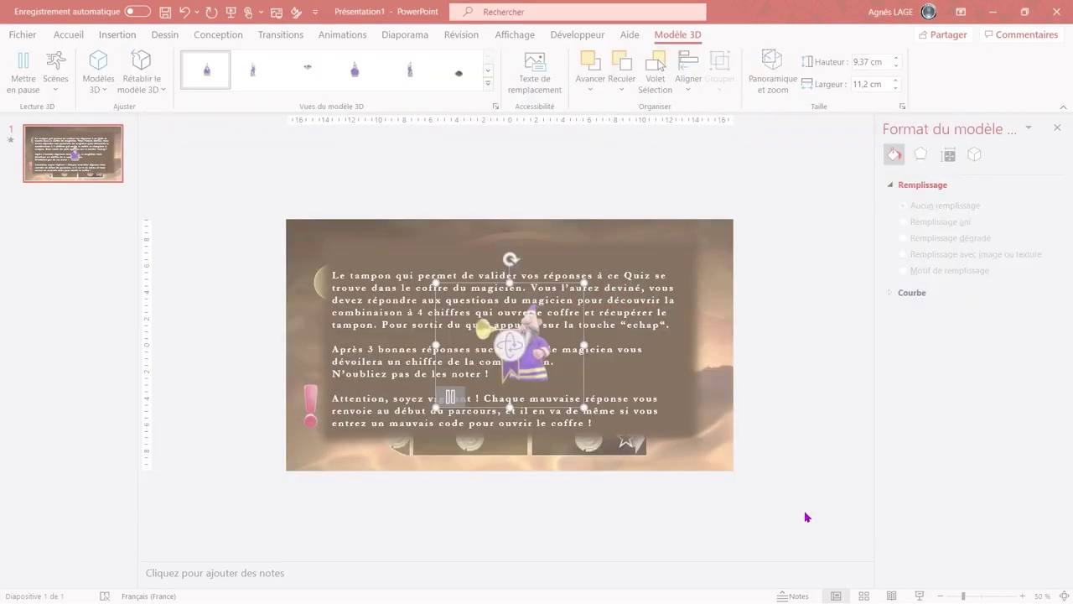
Show the wizard's built-in animation scenes, then deselect and reselect the model.
left_click(54, 80)
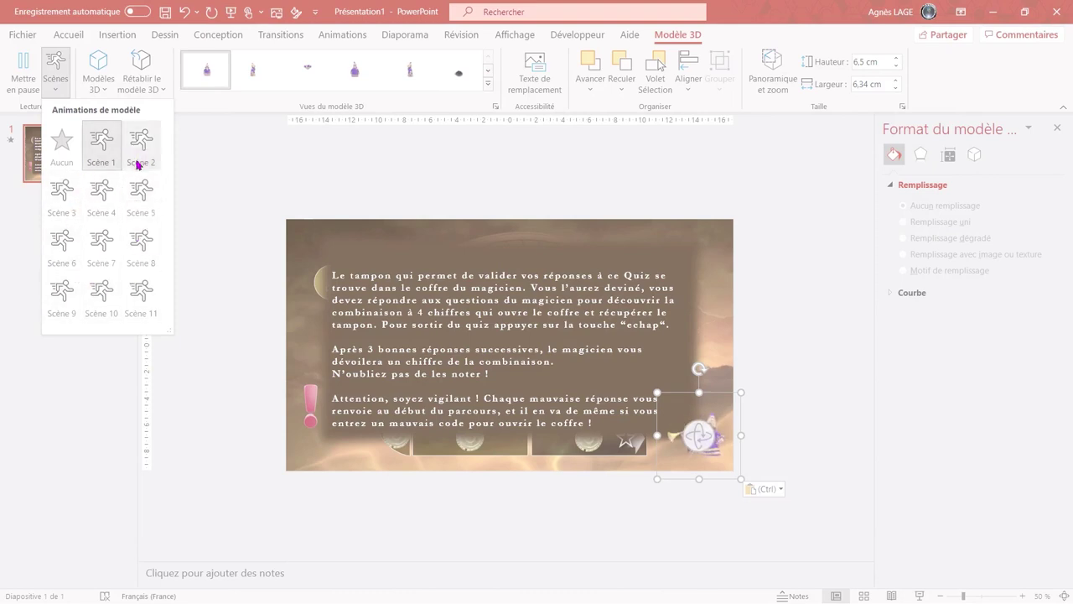
left_click(403, 517)
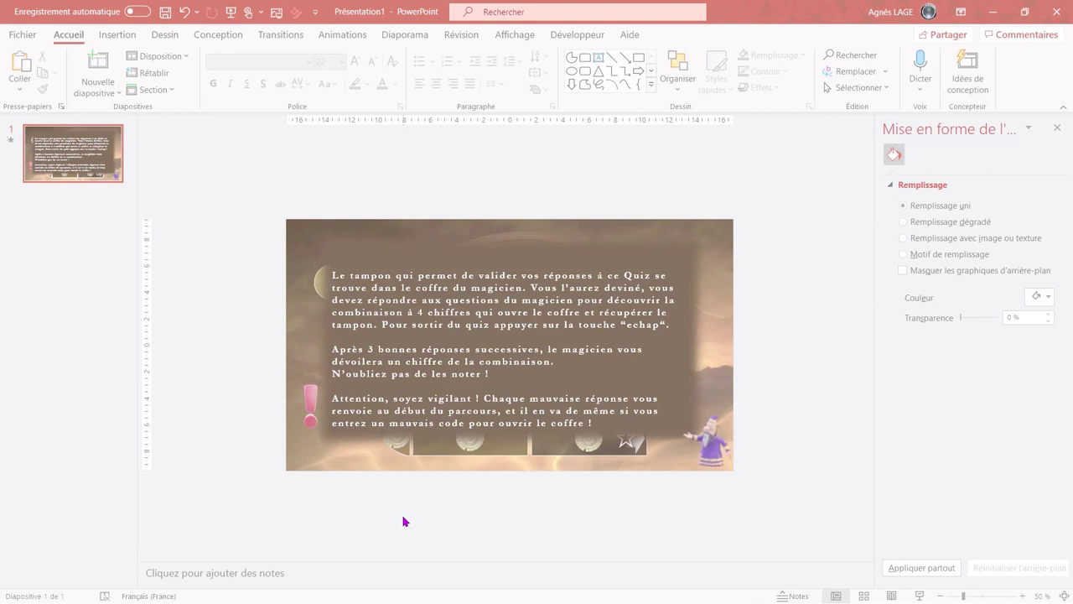
left_click(672, 466)
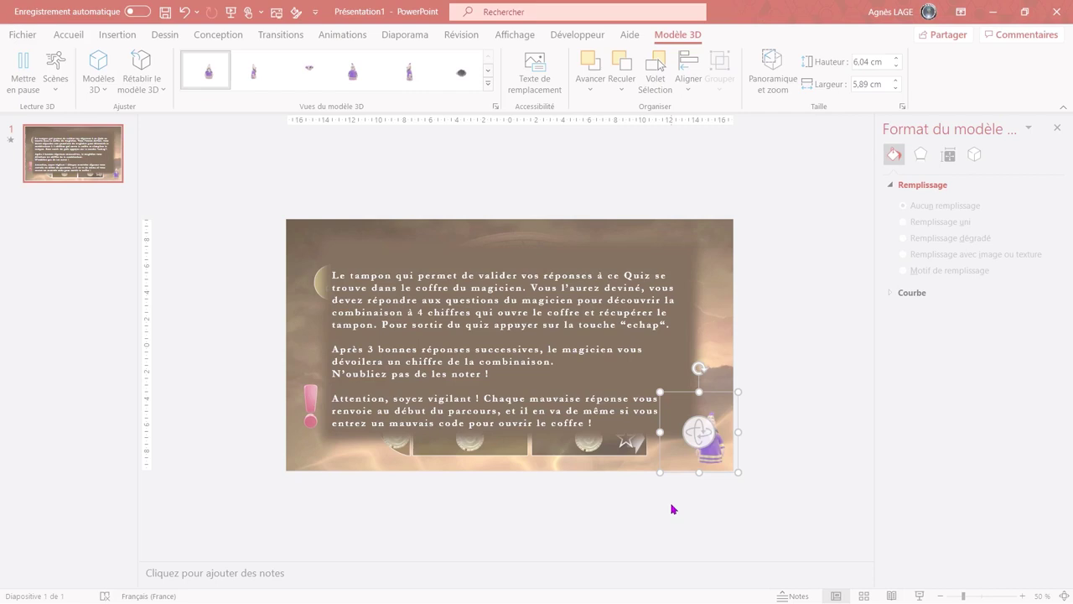
Give the wizard a 3D Arrivée entrance With Previous and move Modèle 3D 18 above Modèle 3D 15.
left_click(343, 34)
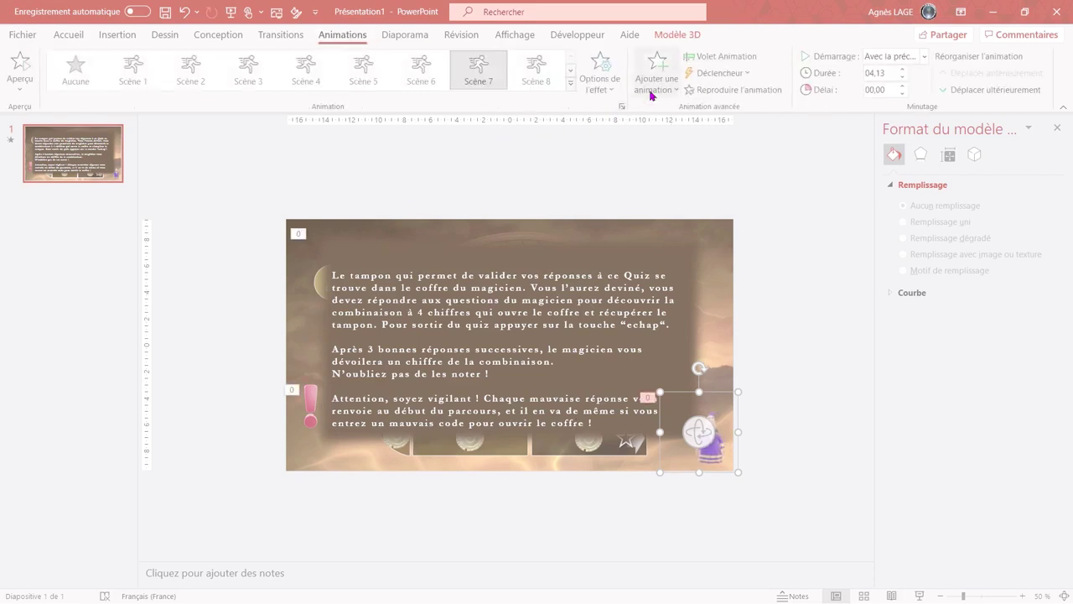
left_click(654, 84)
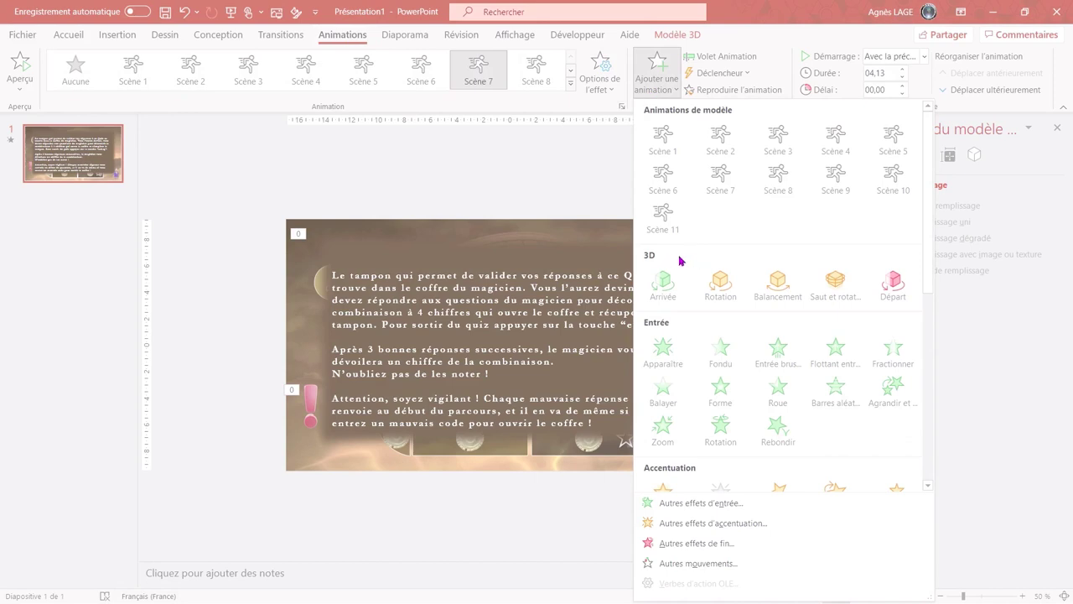
left_click(662, 276)
left_click(924, 56)
left_click(909, 90)
type("02")
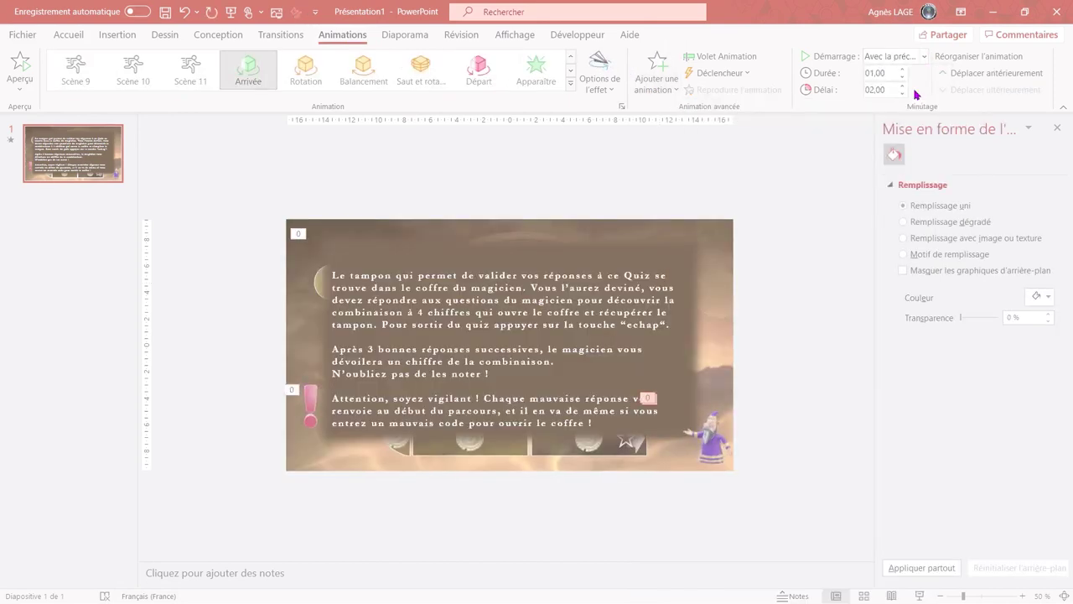
left_click(728, 57)
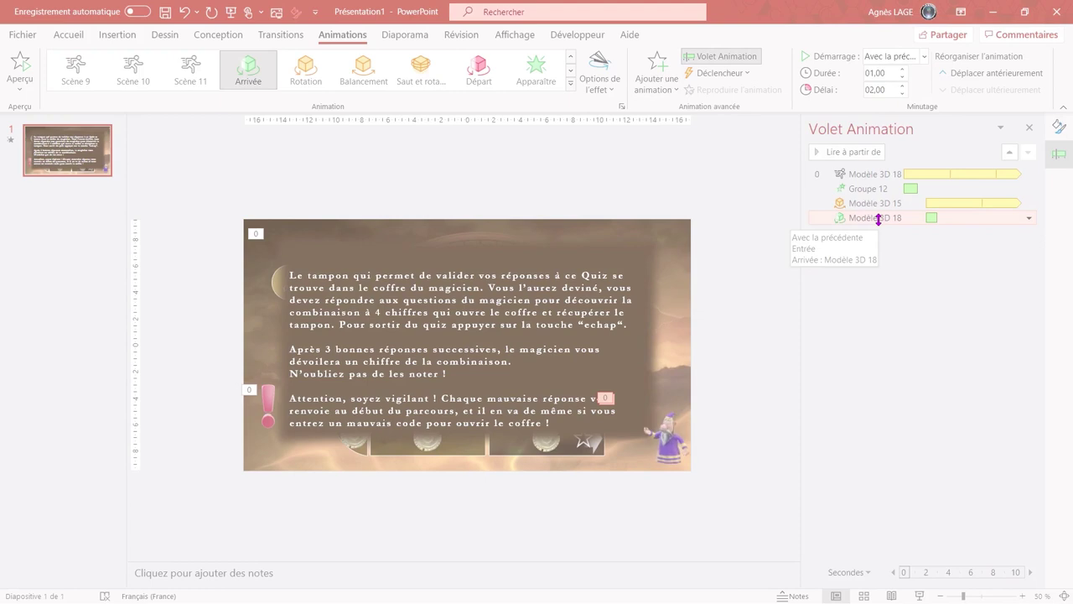
left_click_drag(877, 219, 875, 203)
Add a 3D Arrivée entrance to the exclamation mark, first in sequence, With Previous.
left_click(265, 411)
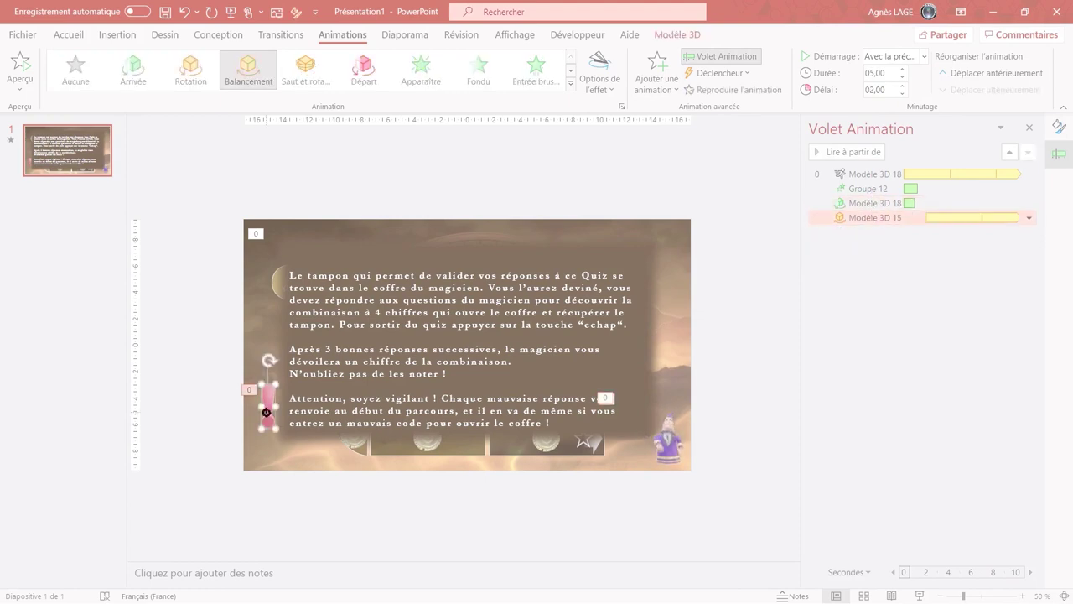
left_click(655, 90)
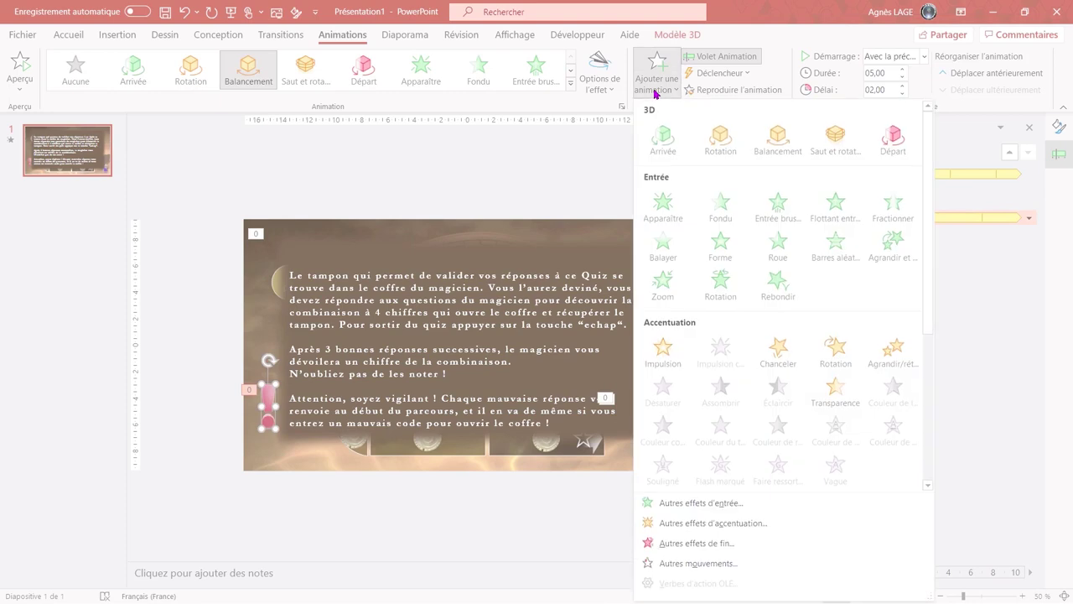
left_click(668, 136)
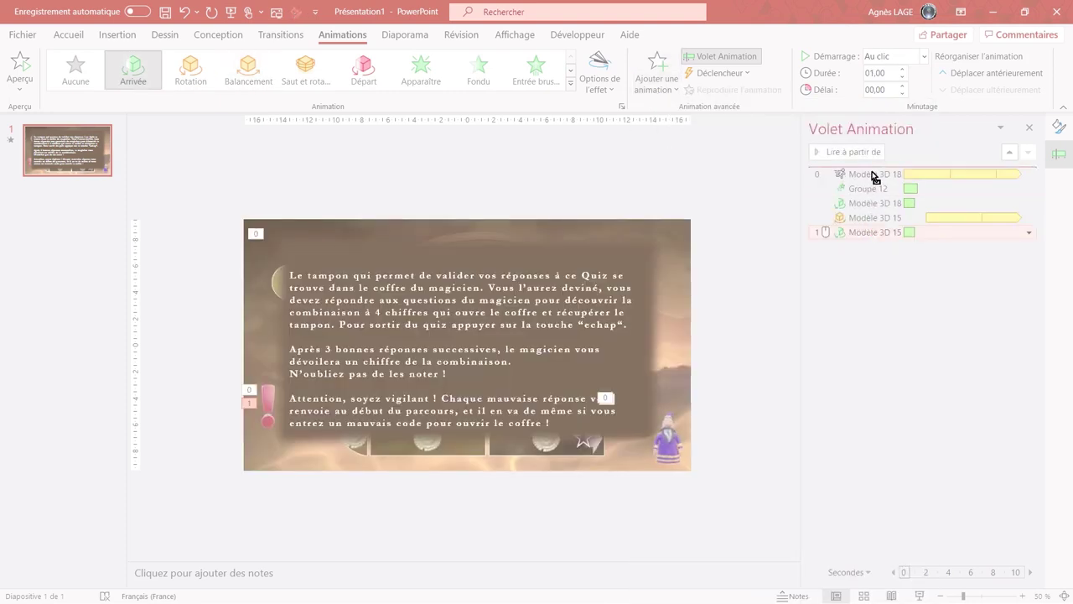
left_click_drag(874, 174, 871, 168)
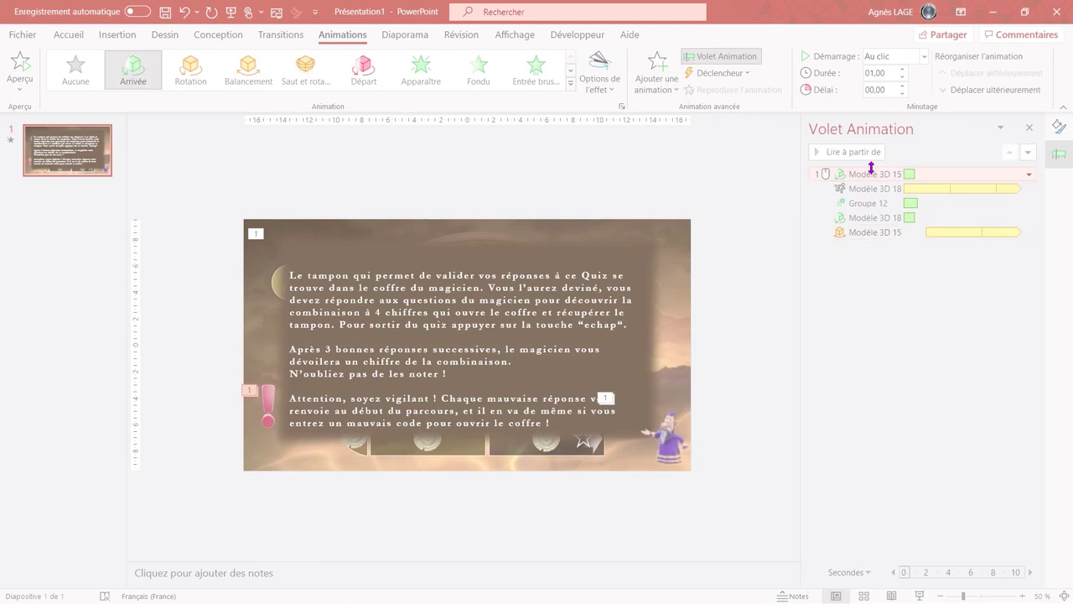
left_click(922, 57)
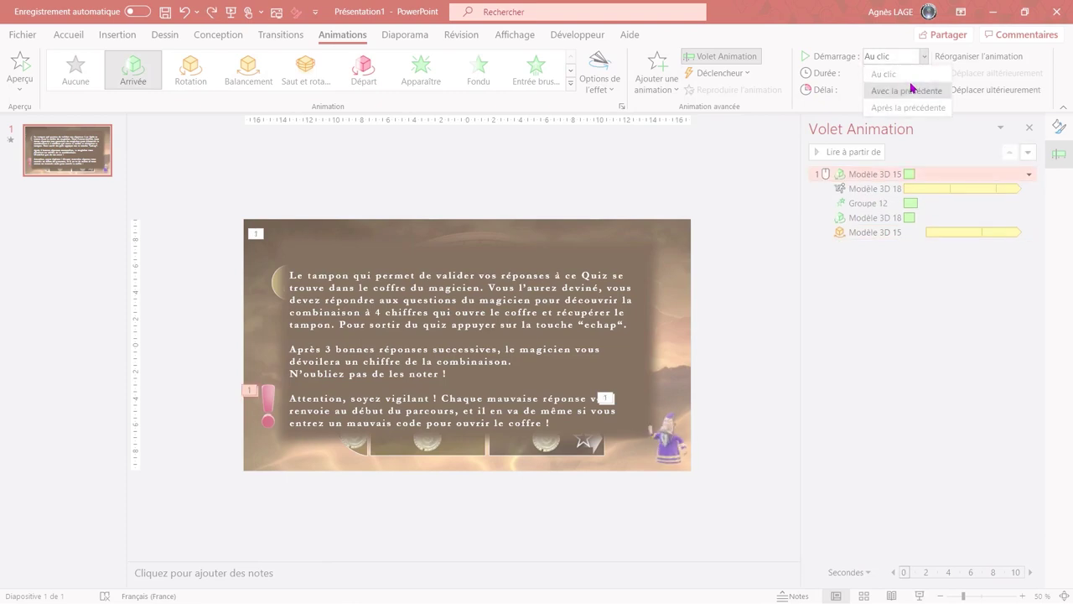
left_click(907, 91)
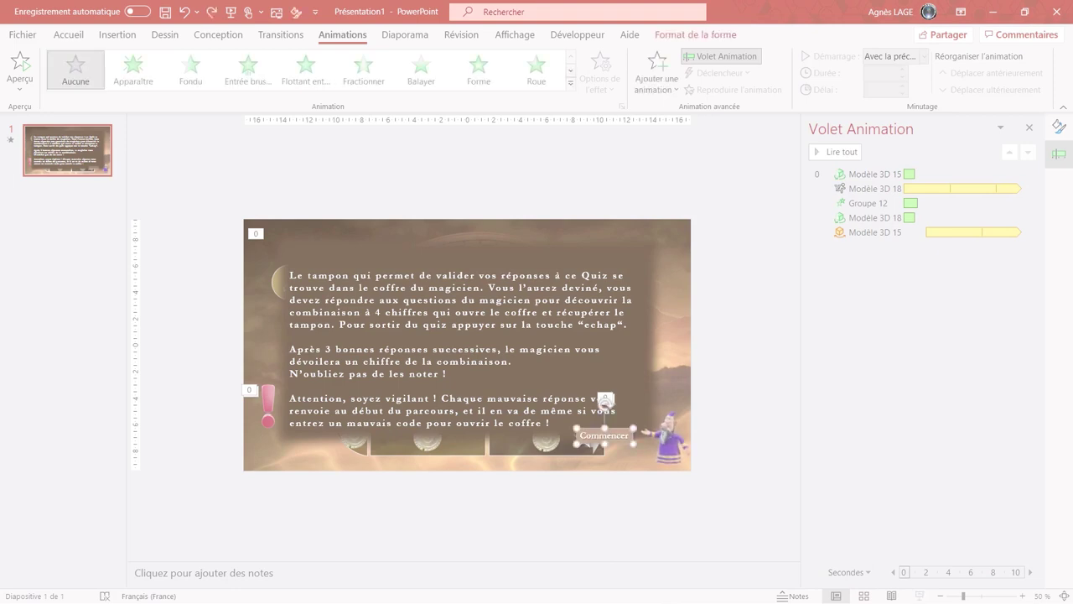
Give the Commencer button an Insertion furtive entrance With Previous and a longer duration.
left_click(702, 35)
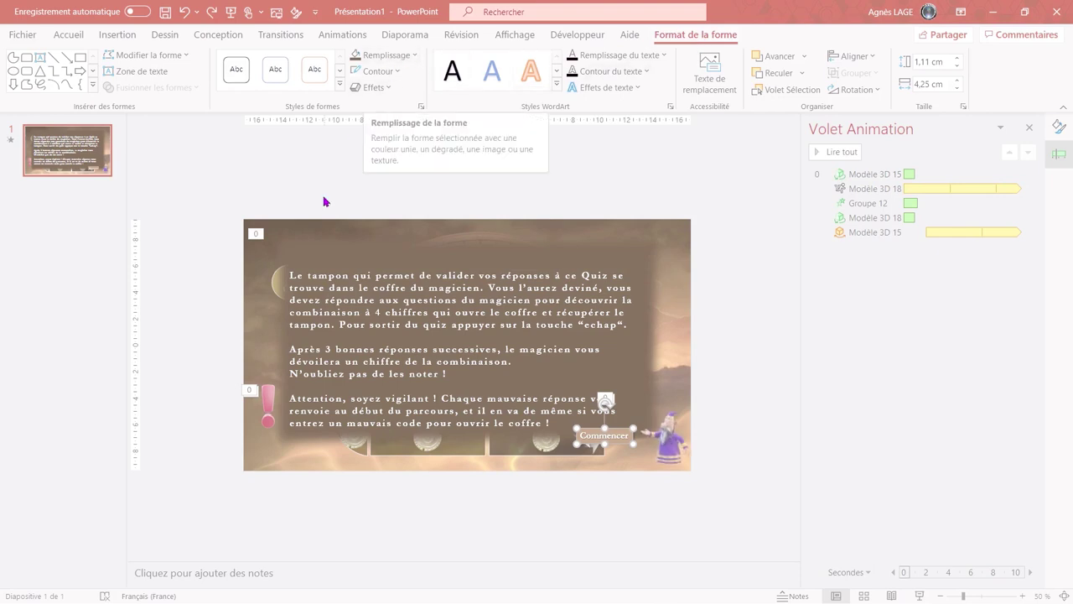
left_click(349, 37)
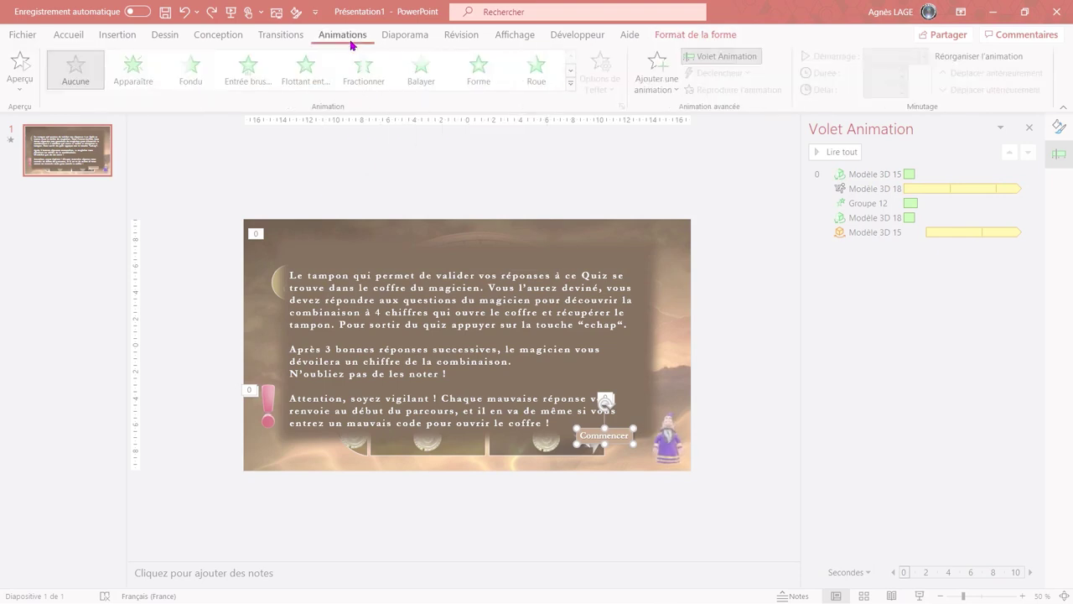
left_click(570, 83)
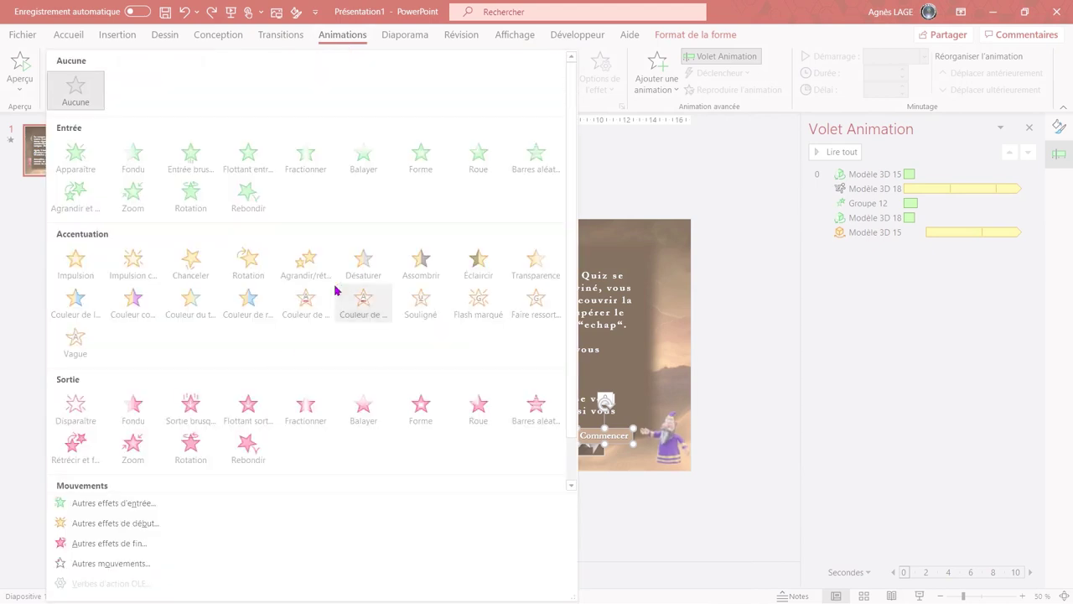
left_click(141, 502)
left_click(574, 263)
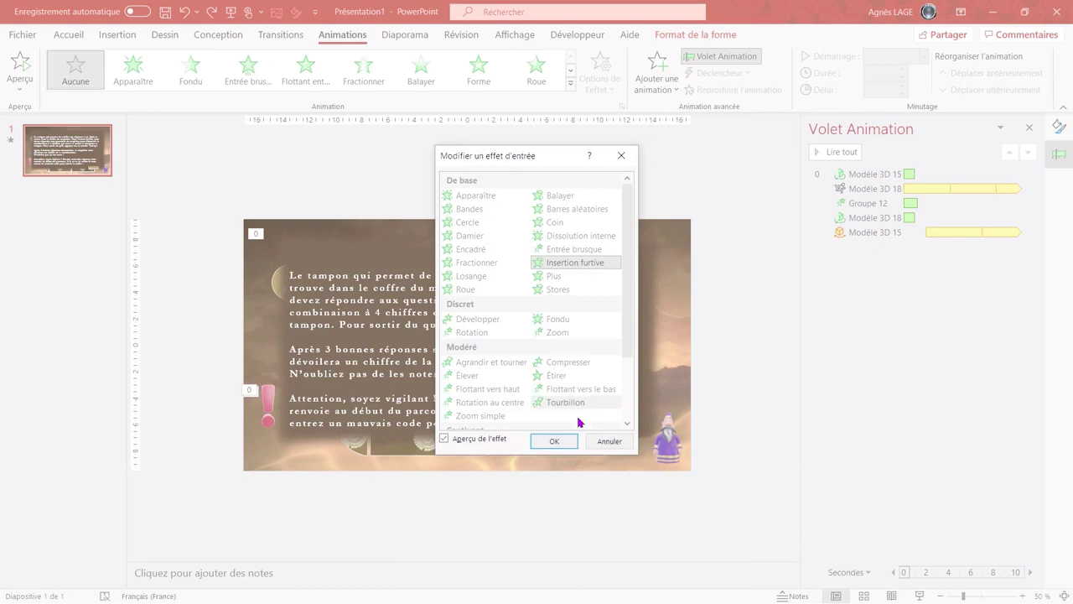
left_click(554, 441)
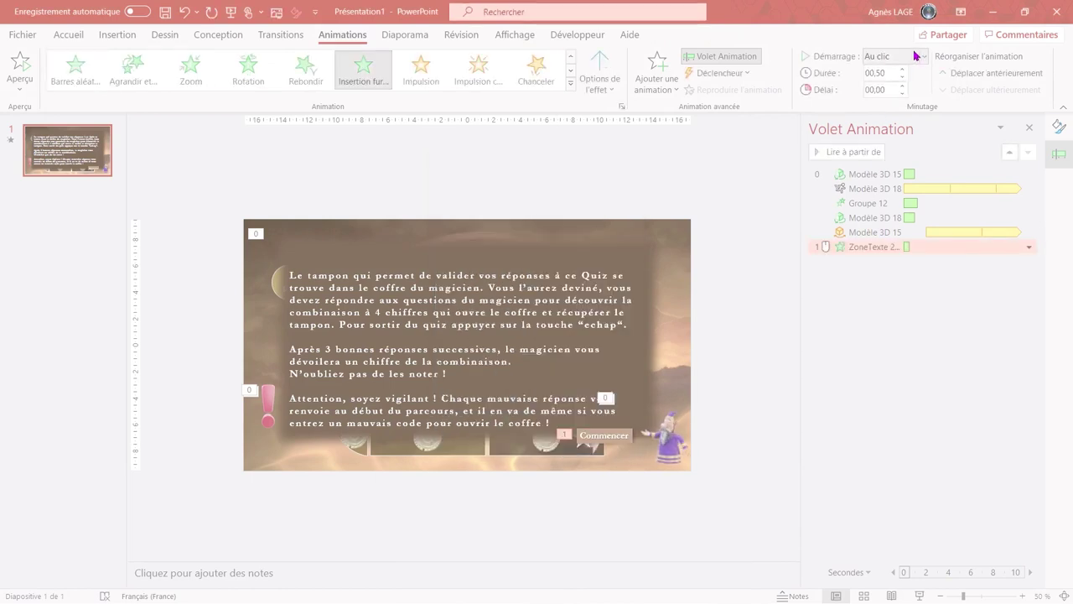
left_click(920, 58)
left_click(898, 91)
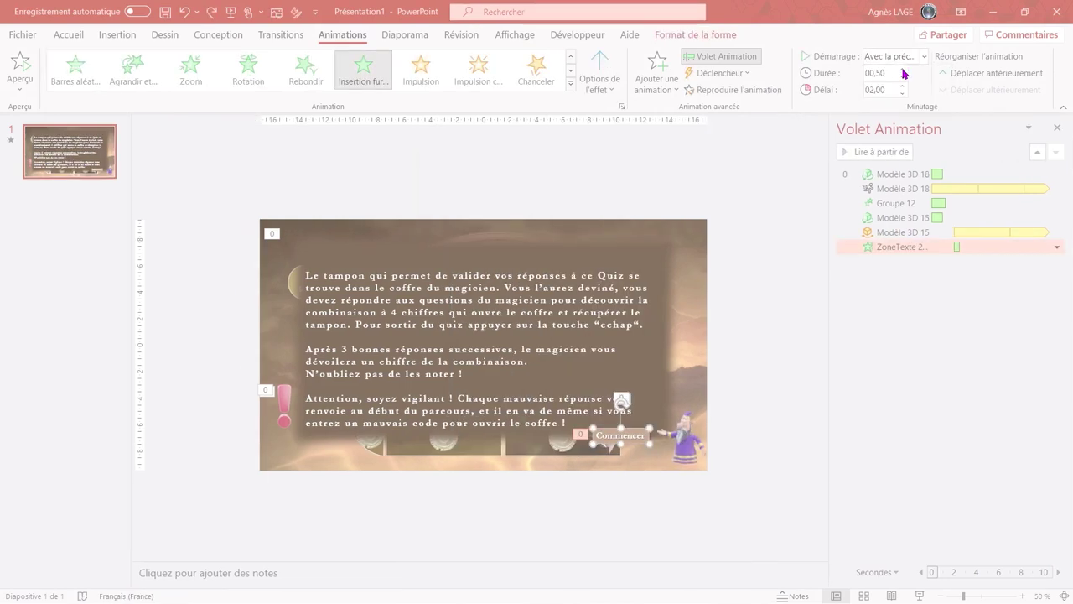
left_click(902, 69)
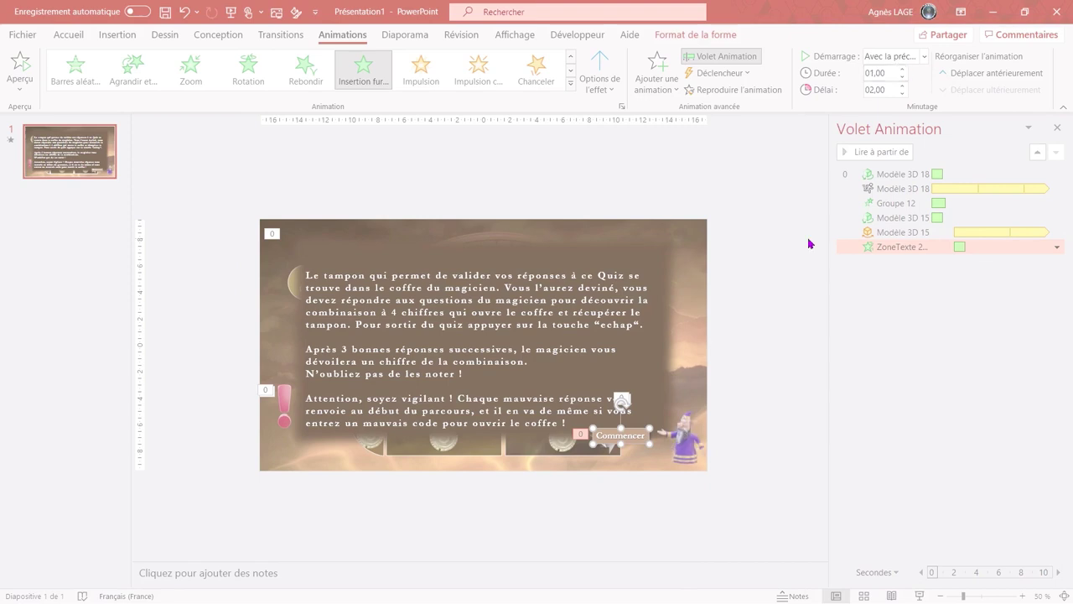
Set the delay of the exclamation mark's Balancement effect to 0.
left_click(907, 228, "ctrl")
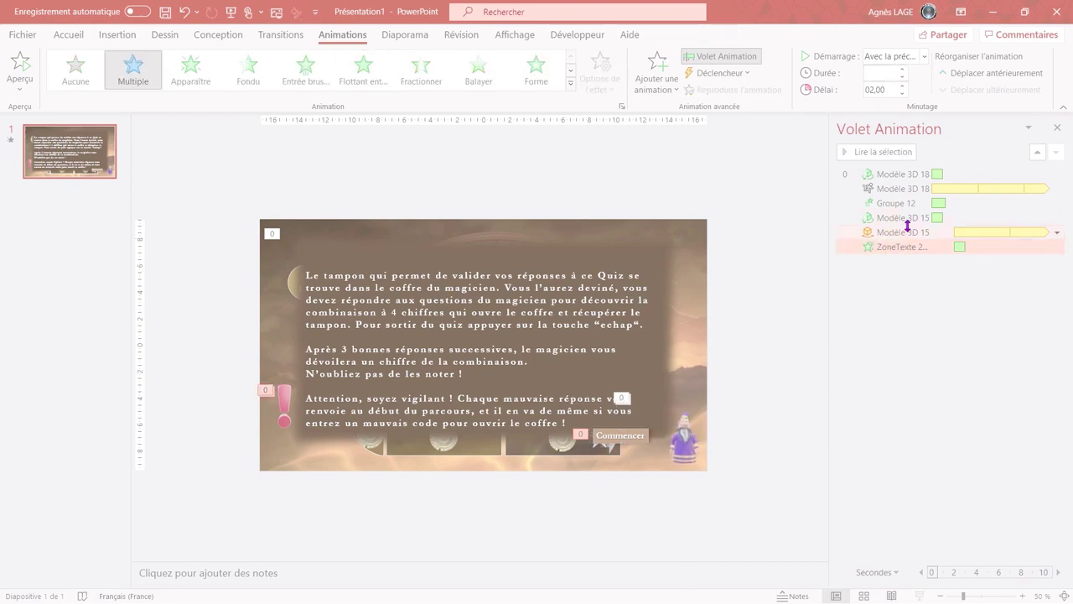
double_click(880, 89)
type("0")
key("Return")
left_click(69, 34)
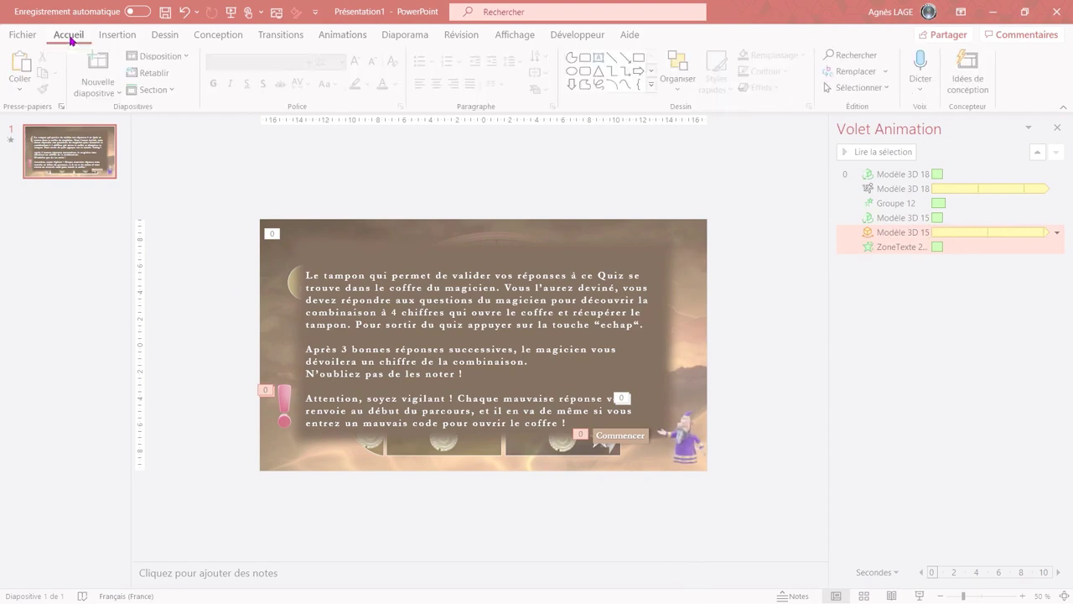
Add a new Title Slide as slide 2 and paste the VOTRE MISSION title onto slide 1.
left_click(119, 93)
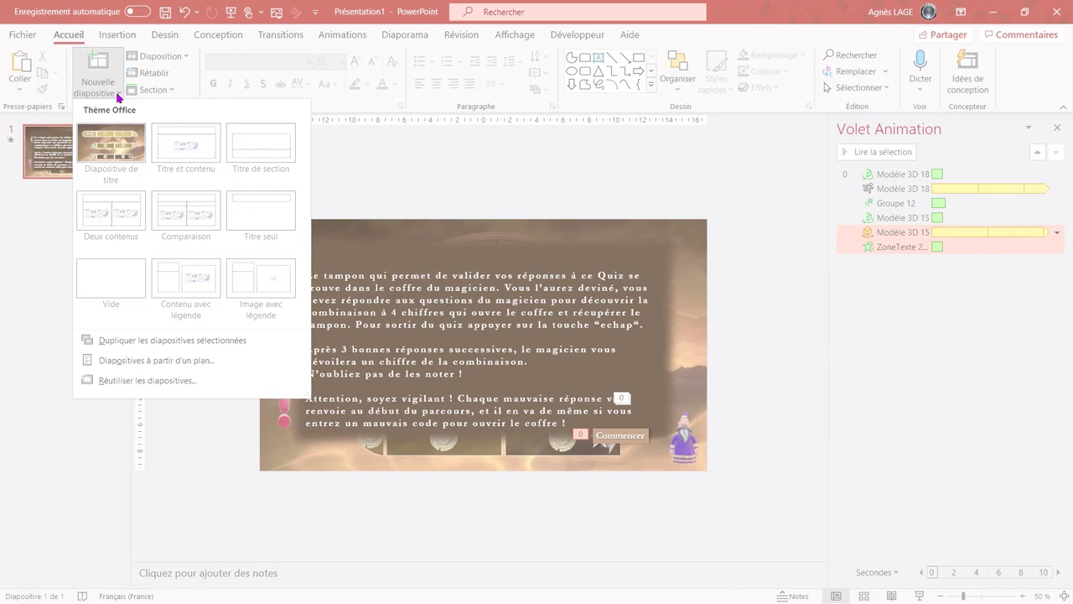
left_click(115, 151)
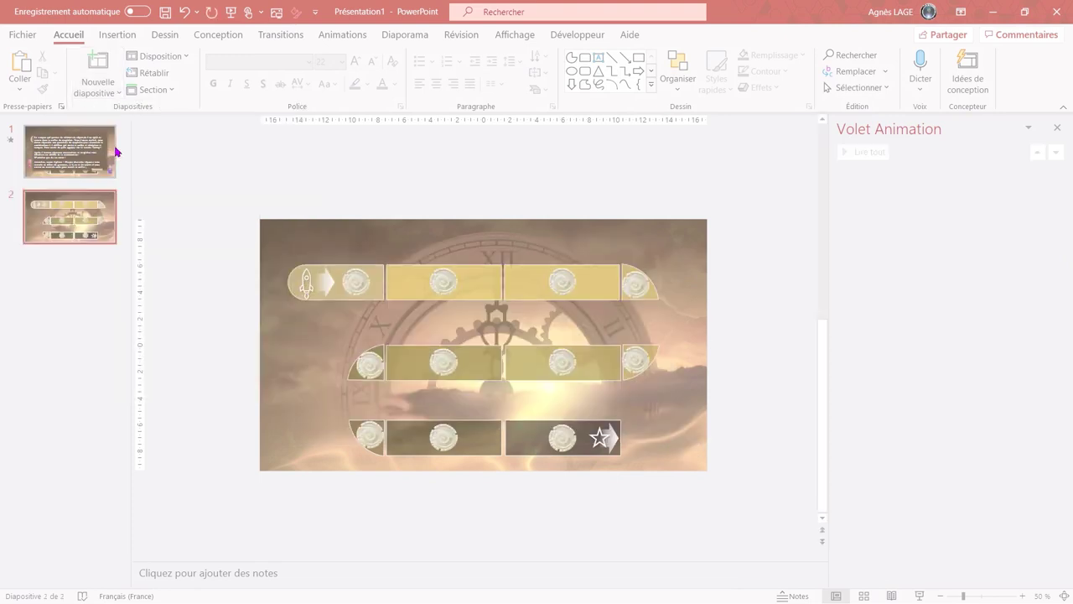
left_click(67, 148)
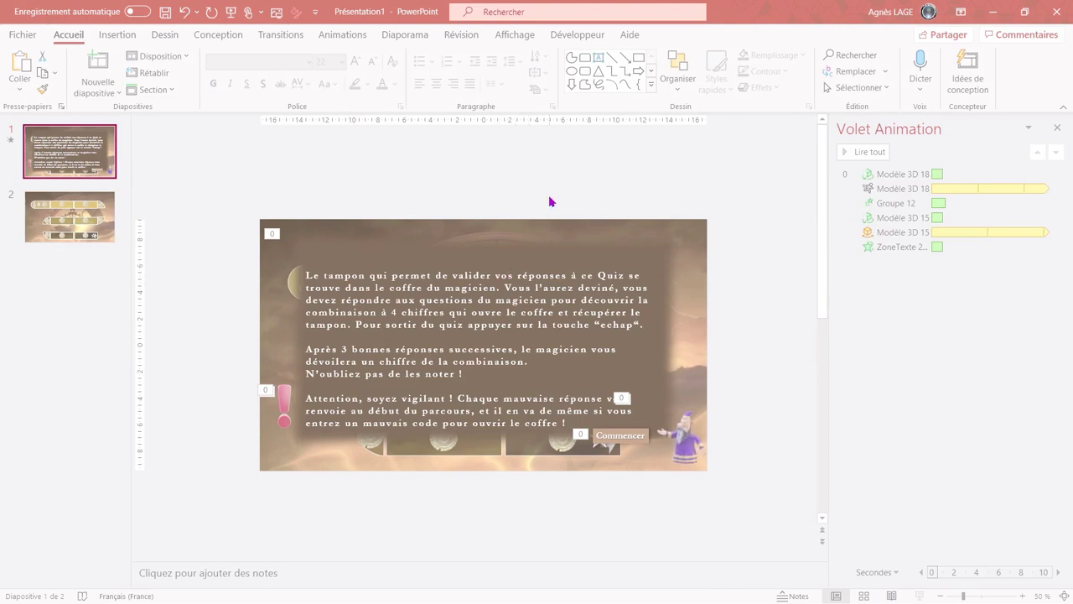
key("ctrl+v")
Give the title a Compresser entrance with previous, moved first, then start a hyperlink on Commencer.
left_click(339, 35)
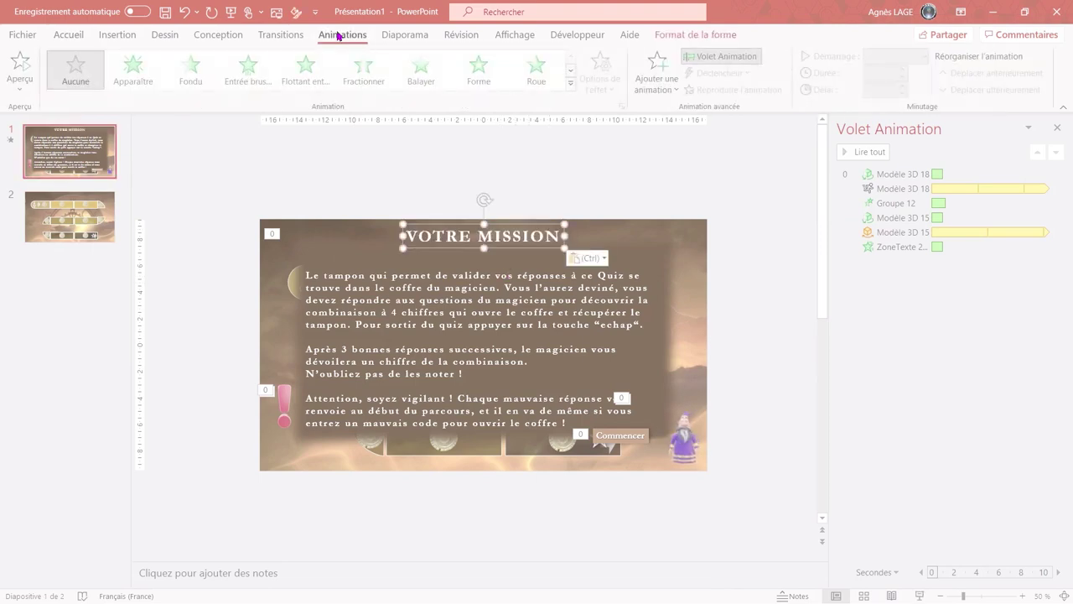
left_click(571, 82)
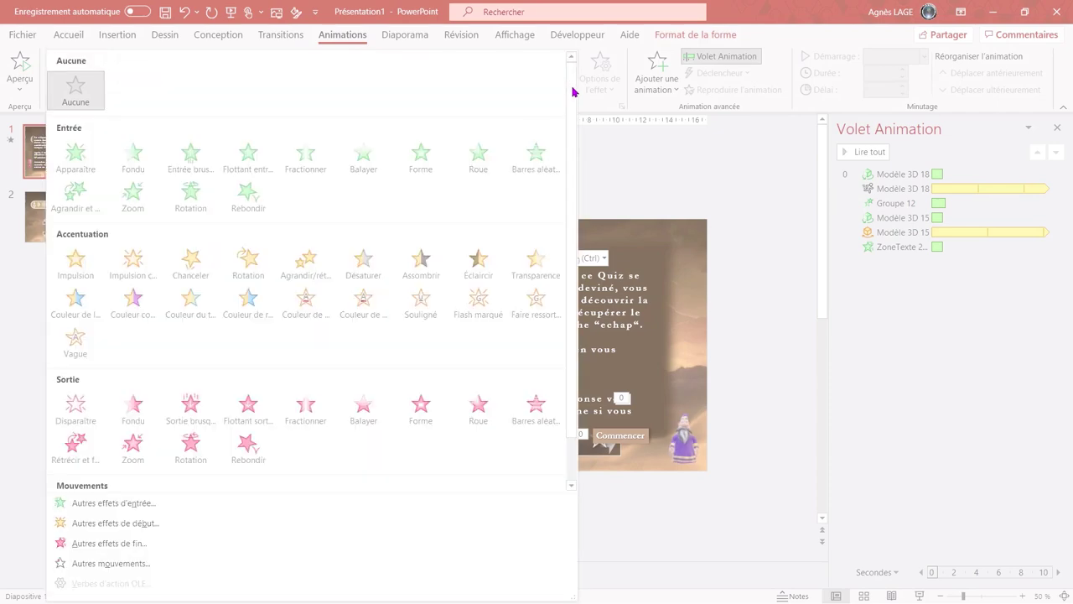
left_click(141, 502)
left_click(578, 363)
left_click(554, 440)
left_click(923, 56)
left_click(911, 91)
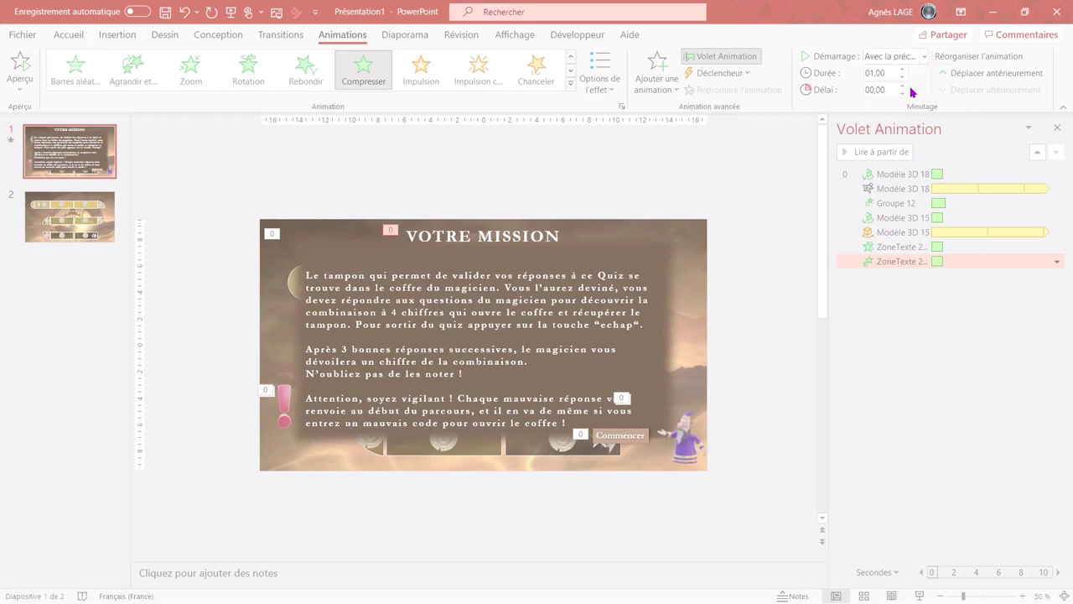
left_click_drag(901, 262, 906, 170)
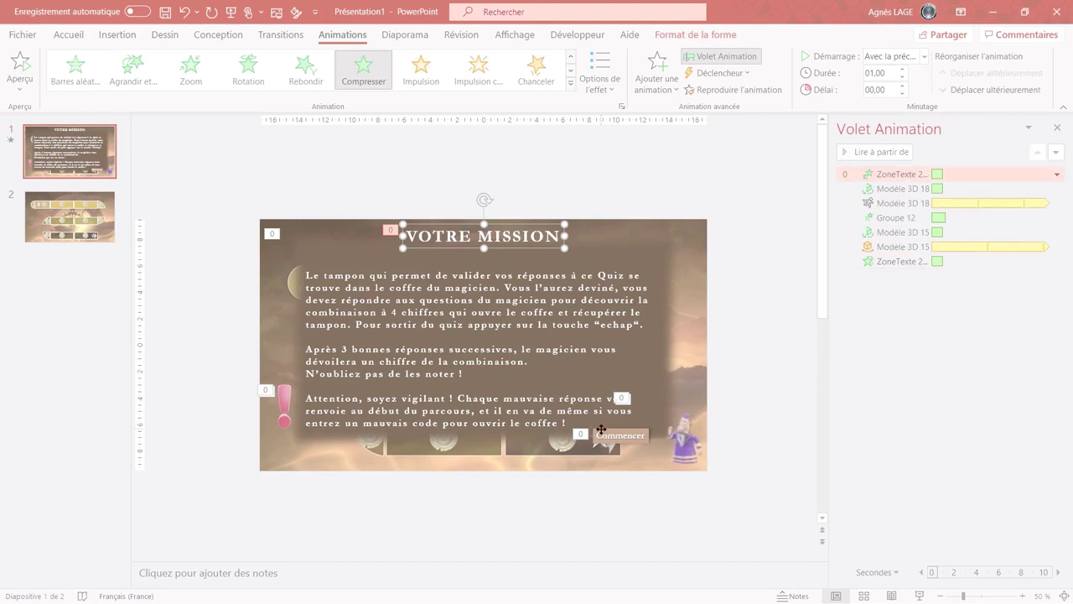
left_click(601, 432)
key("ctrl+k")
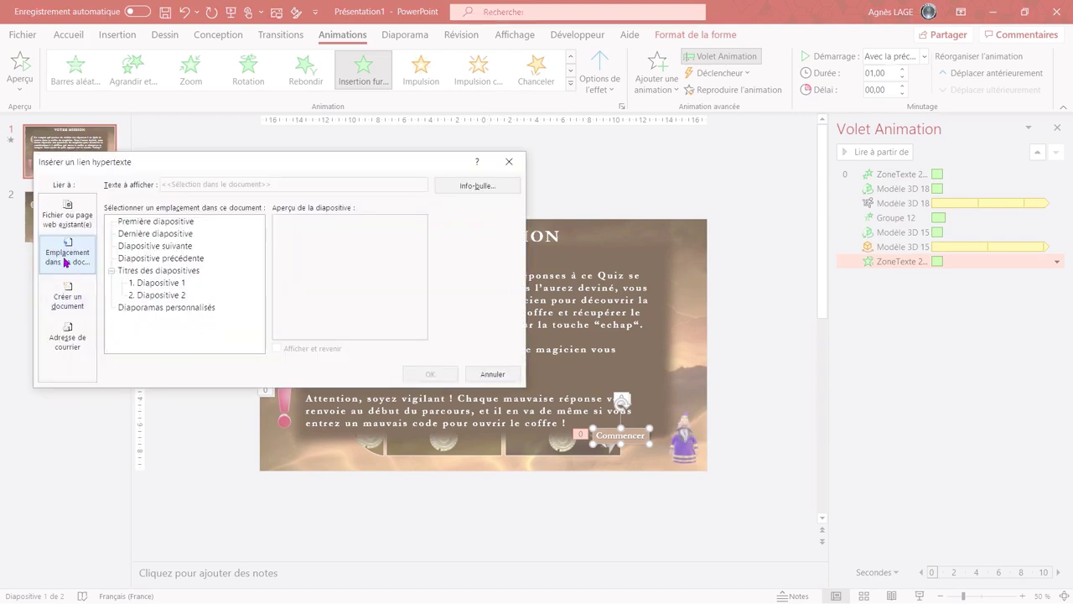
Link the Commencer button to Diapositive 2, the path board slide.
left_click(157, 297)
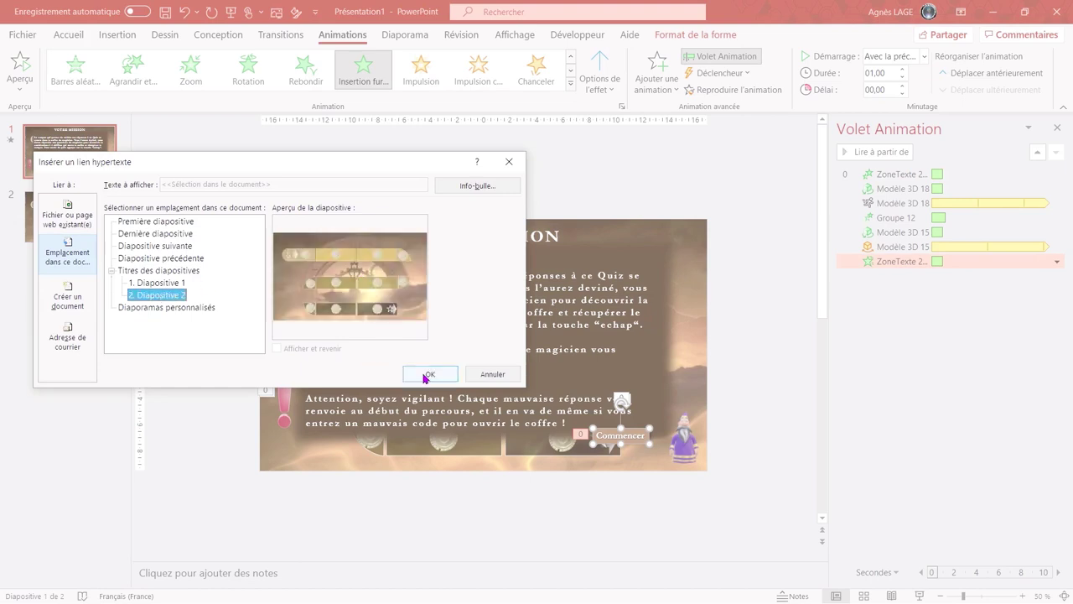
left_click(426, 373)
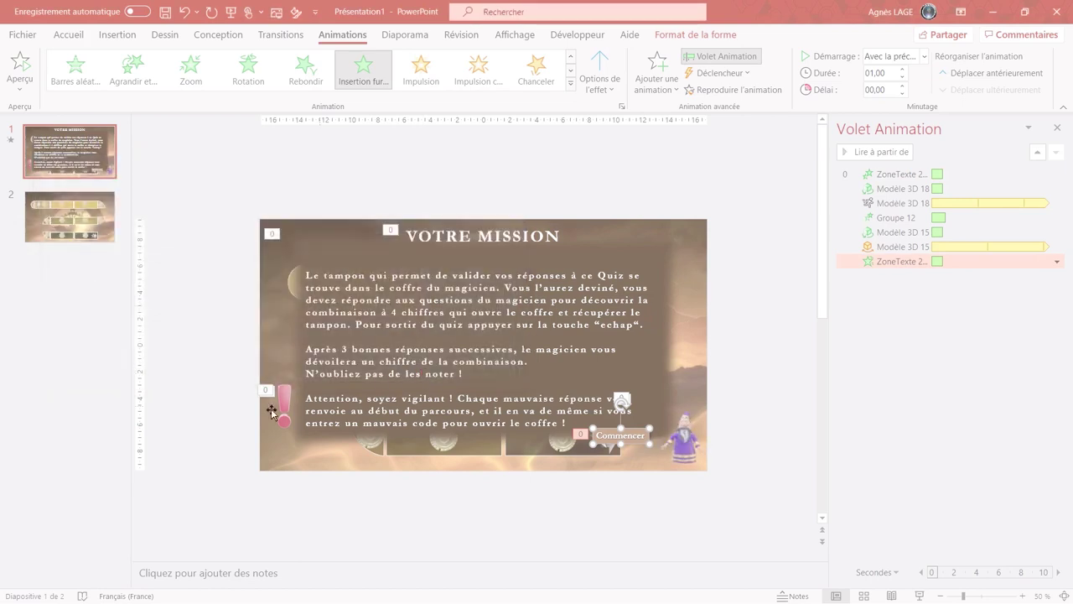
Give slide 2 a Fondu transition.
left_click(92, 225)
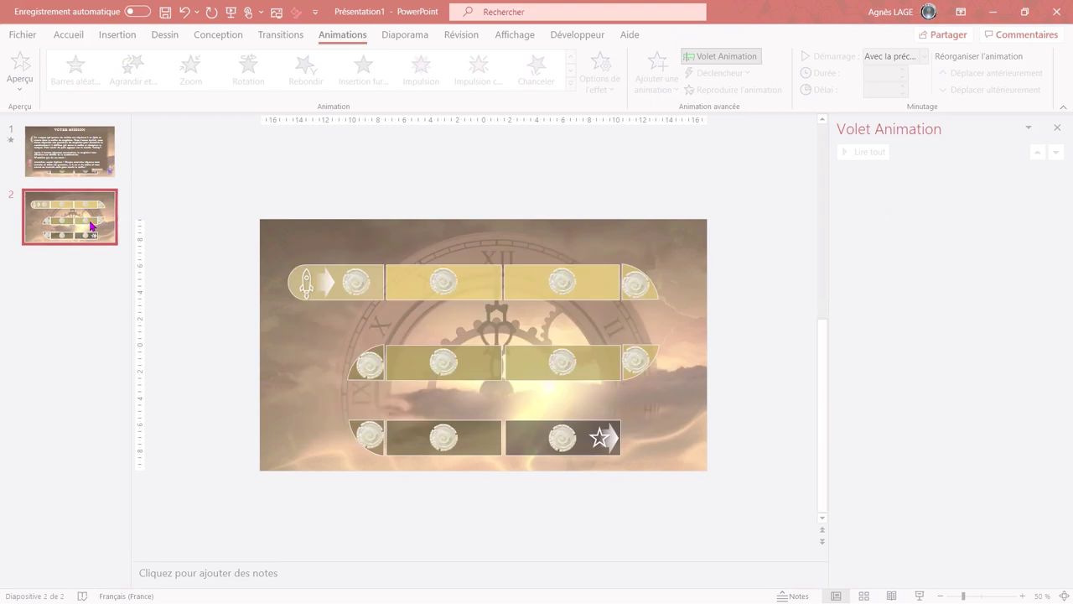
left_click(277, 38)
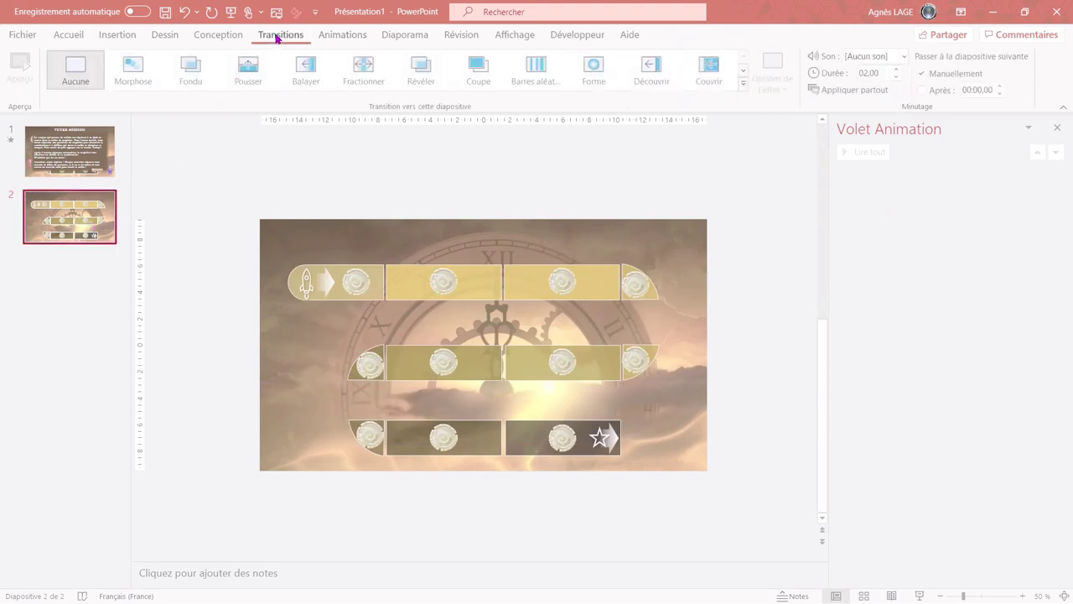
left_click(185, 71)
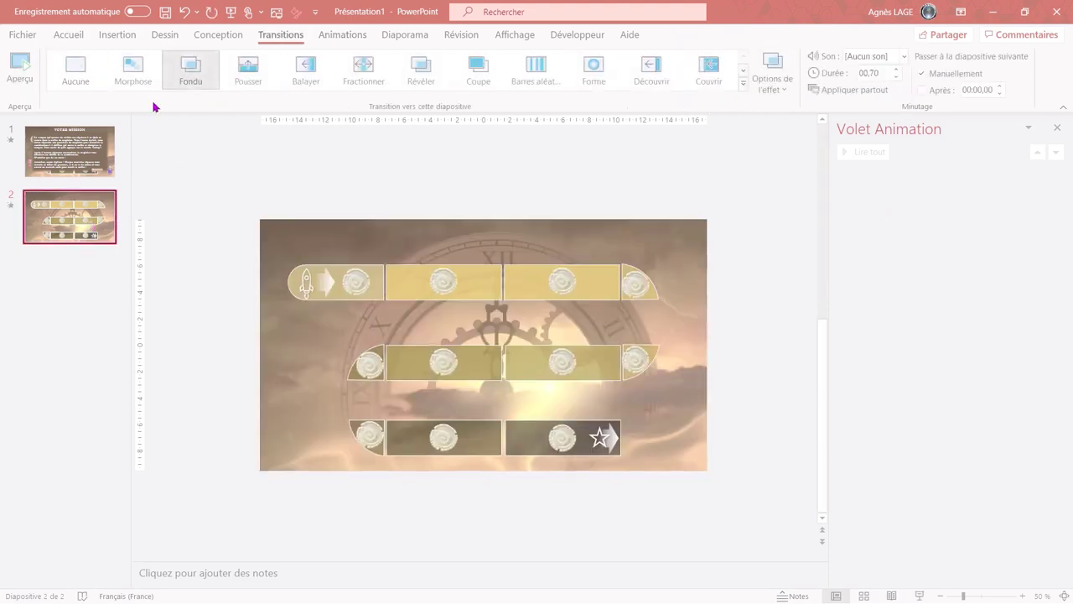
Insert the animated 3D wizard model, set a preset view, and place it top-left by the rocket.
left_click(119, 37)
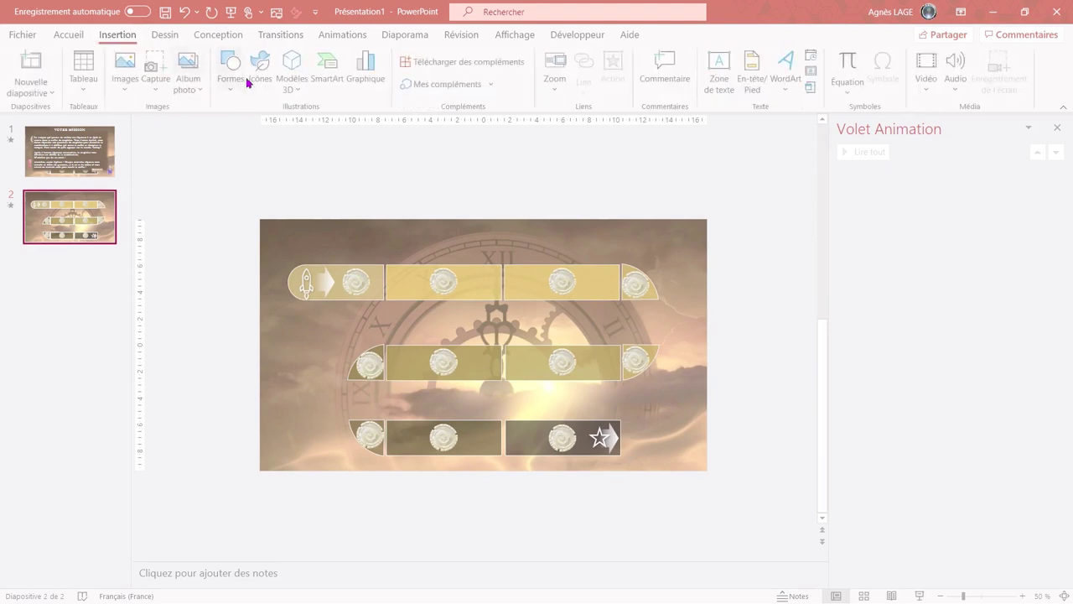
left_click(298, 99)
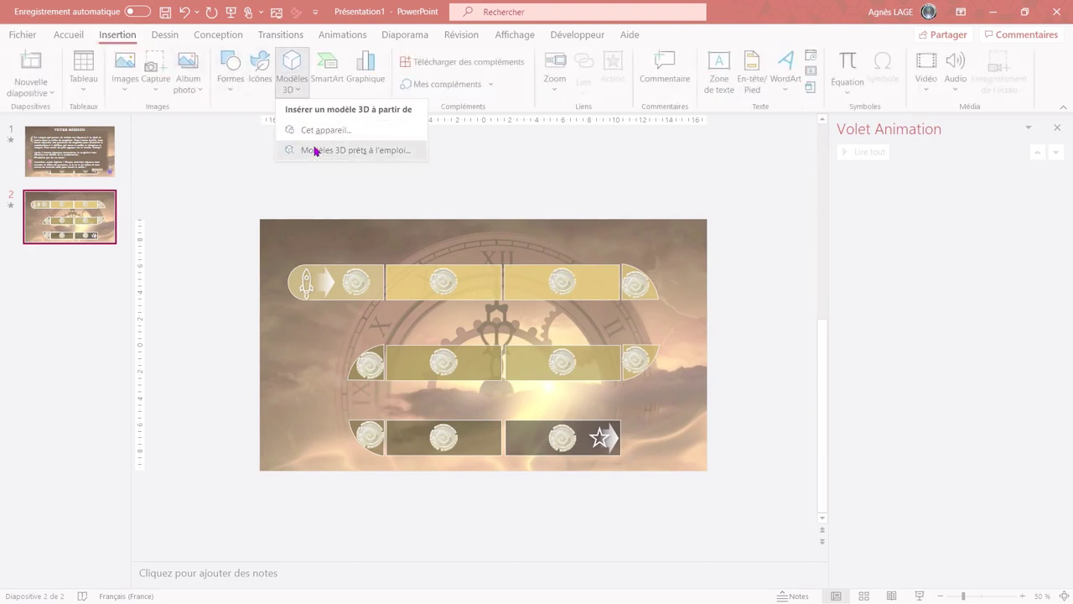
left_click(314, 150)
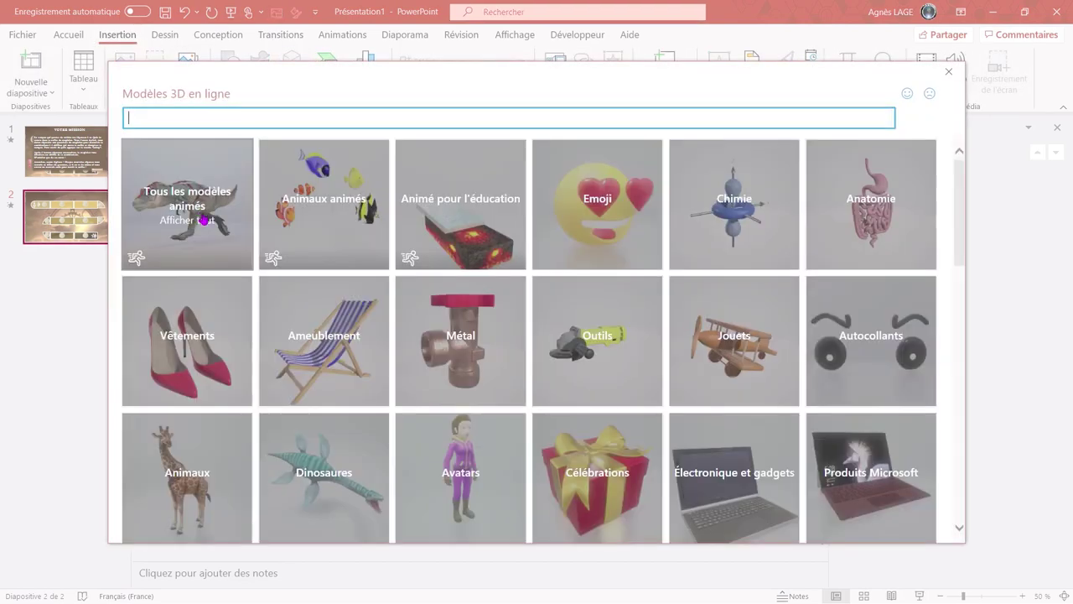
left_click(203, 220)
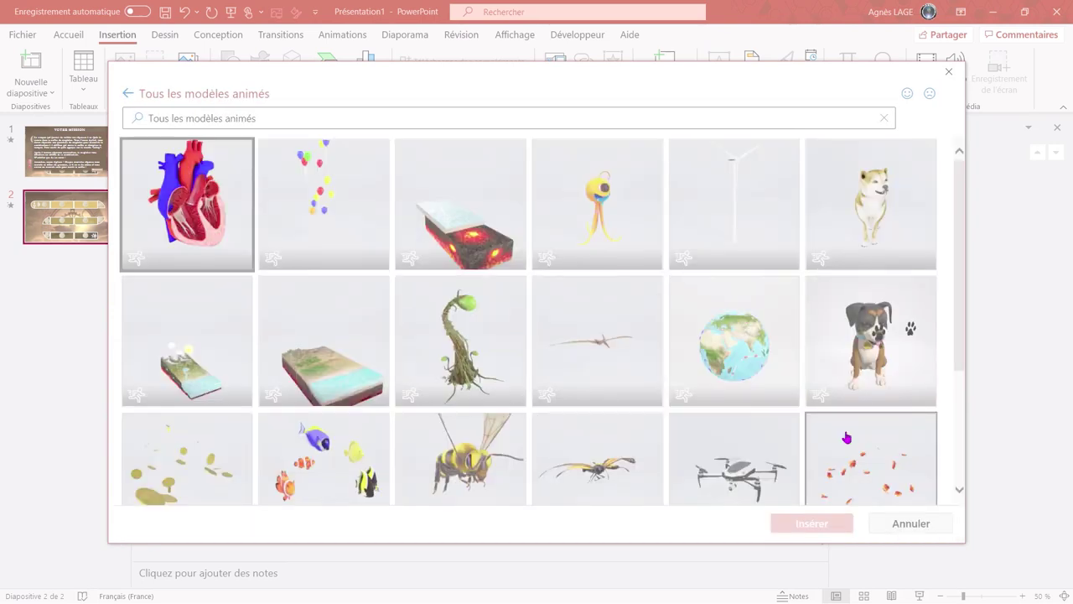
scroll(847, 438, "down", 10)
left_click(832, 475)
left_click(813, 522)
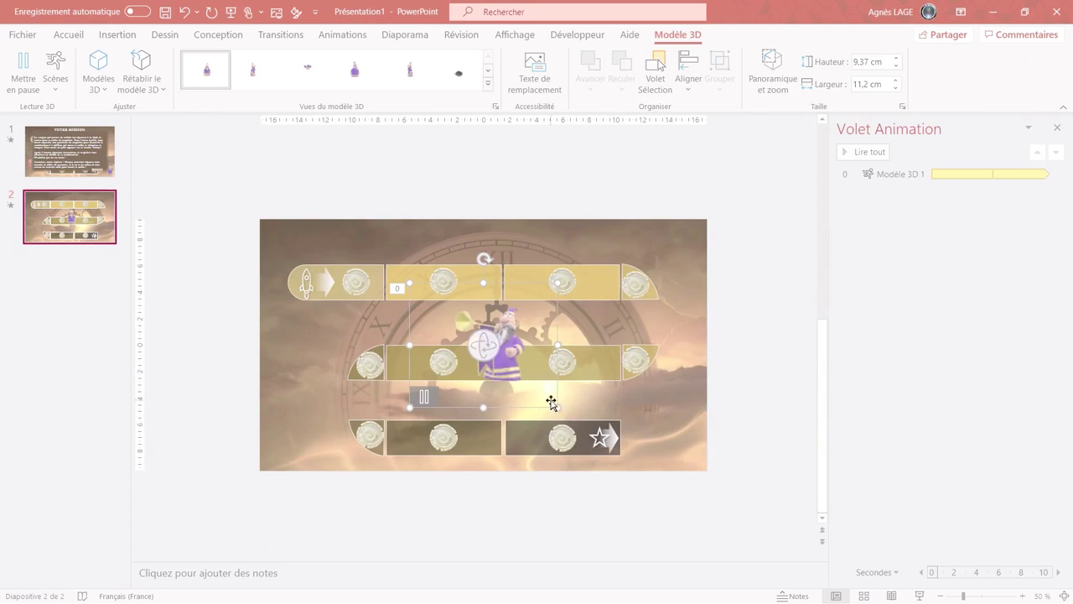
left_click(487, 84)
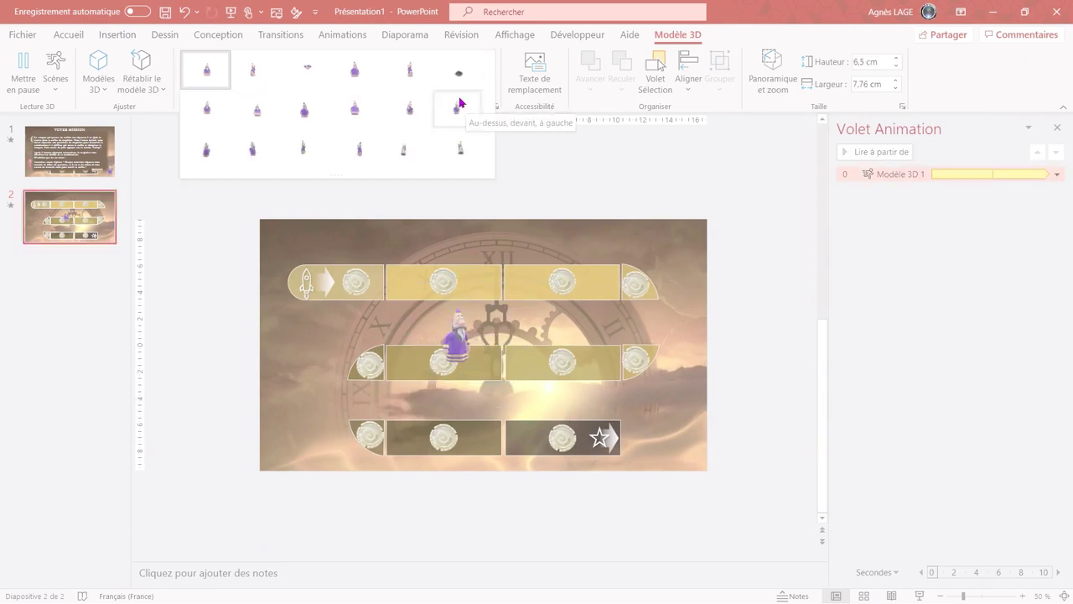
left_click(455, 101)
mouse_move(496, 316)
left_mouse_down()
mouse_move(388, 232)
mouse_move(374, 195)
left_mouse_up()
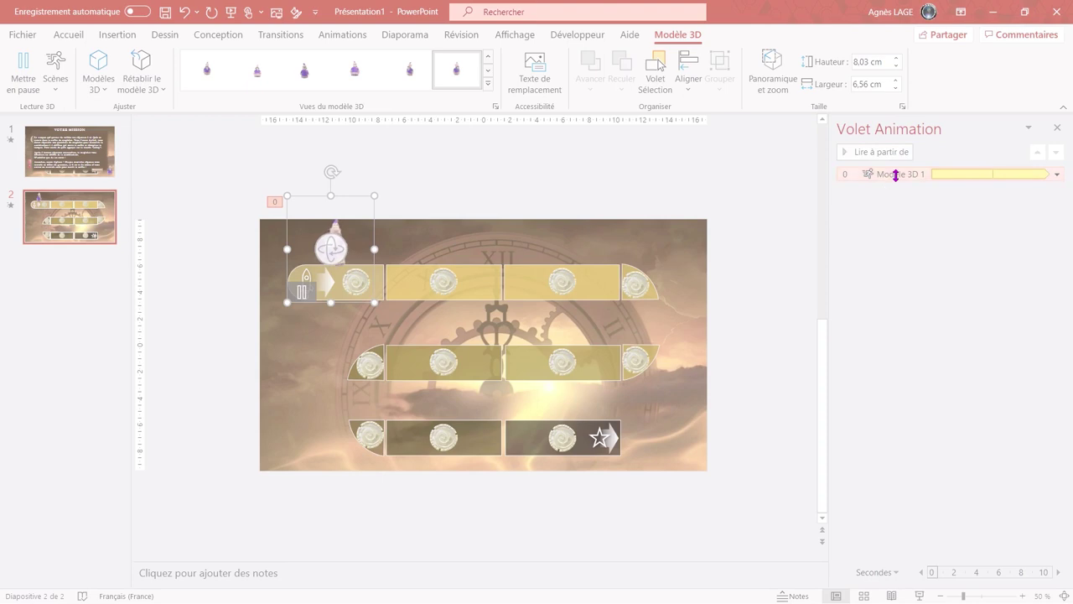
double_click(895, 174)
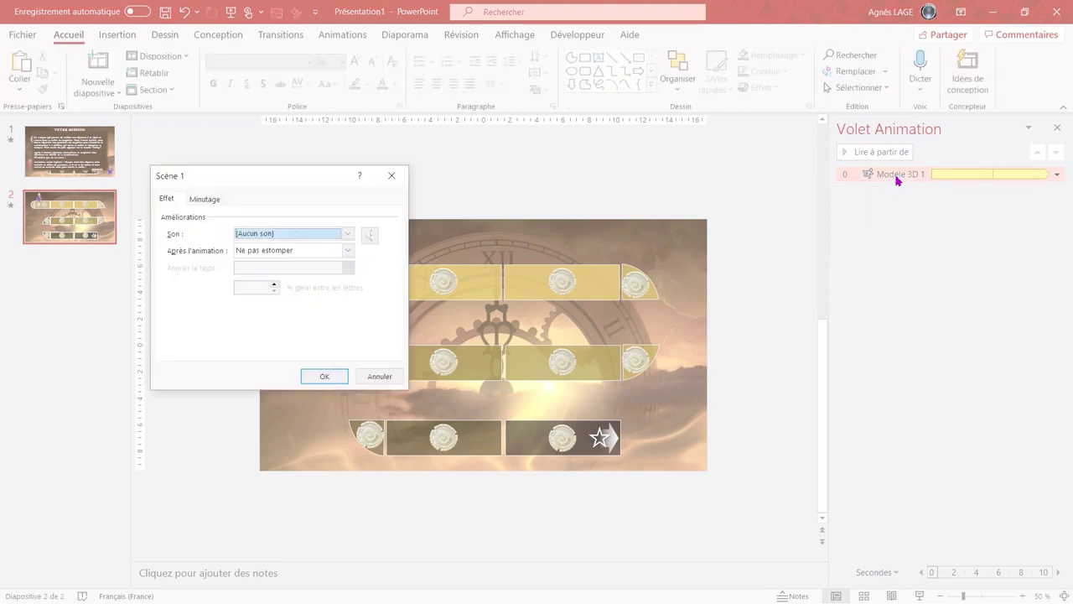
Set the wizard animation's sound to the bruitage trompette file from the desktop.
left_click(347, 234)
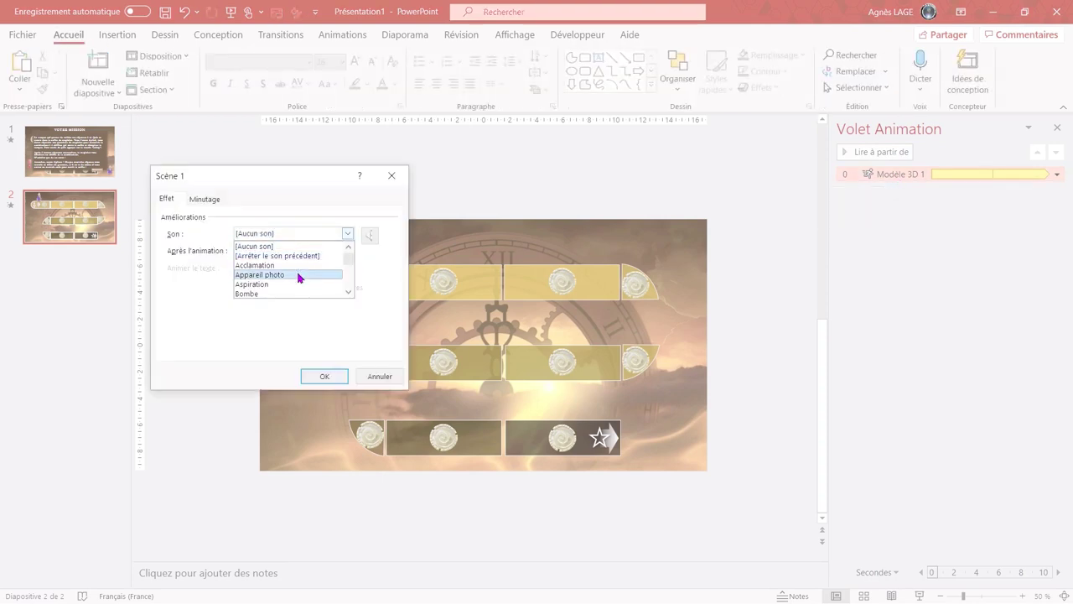
scroll(299, 277, "down", 3)
scroll(298, 277, "down", 3)
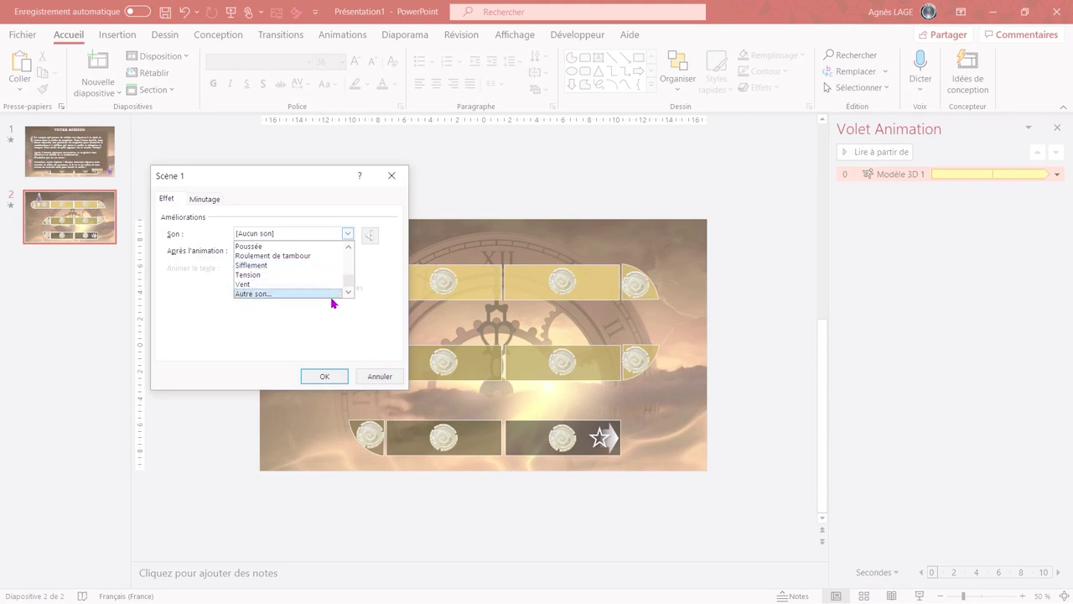
left_click(266, 294)
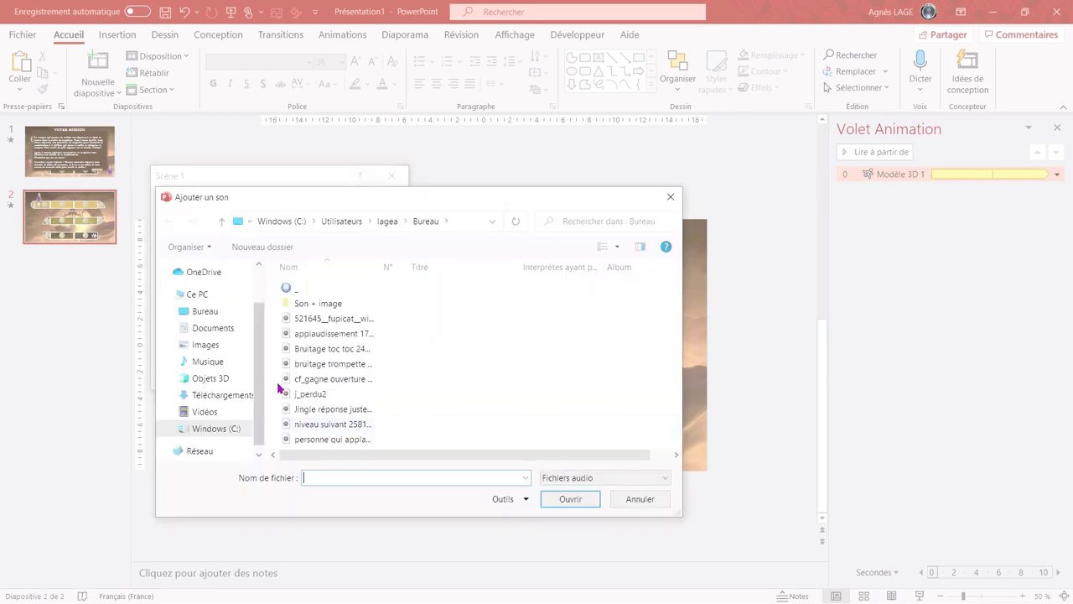
left_click(335, 371)
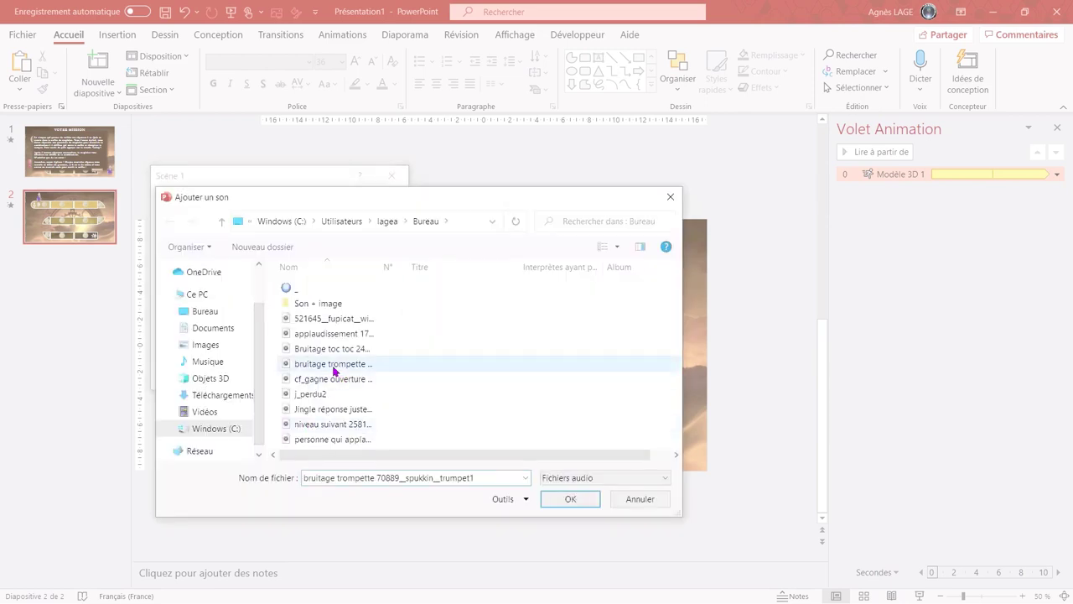
left_click(570, 498)
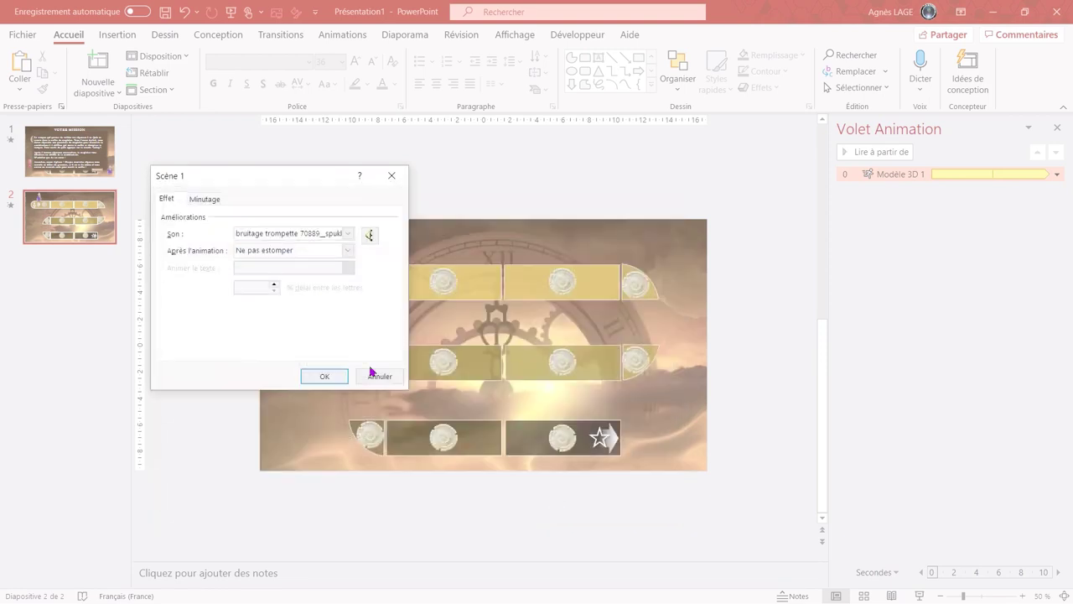
left_click(340, 376)
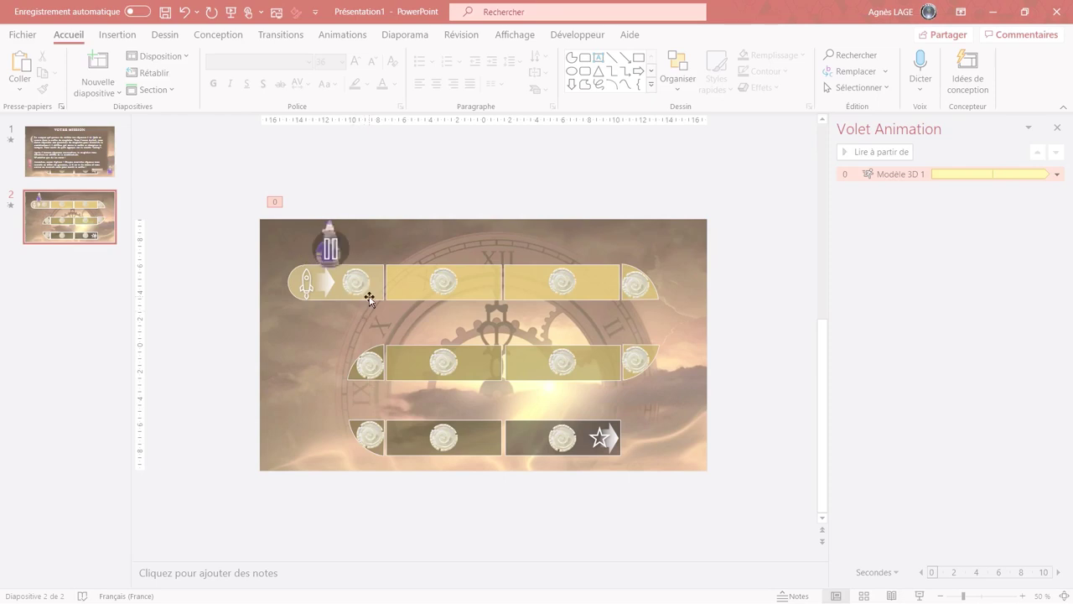
left_click(126, 38)
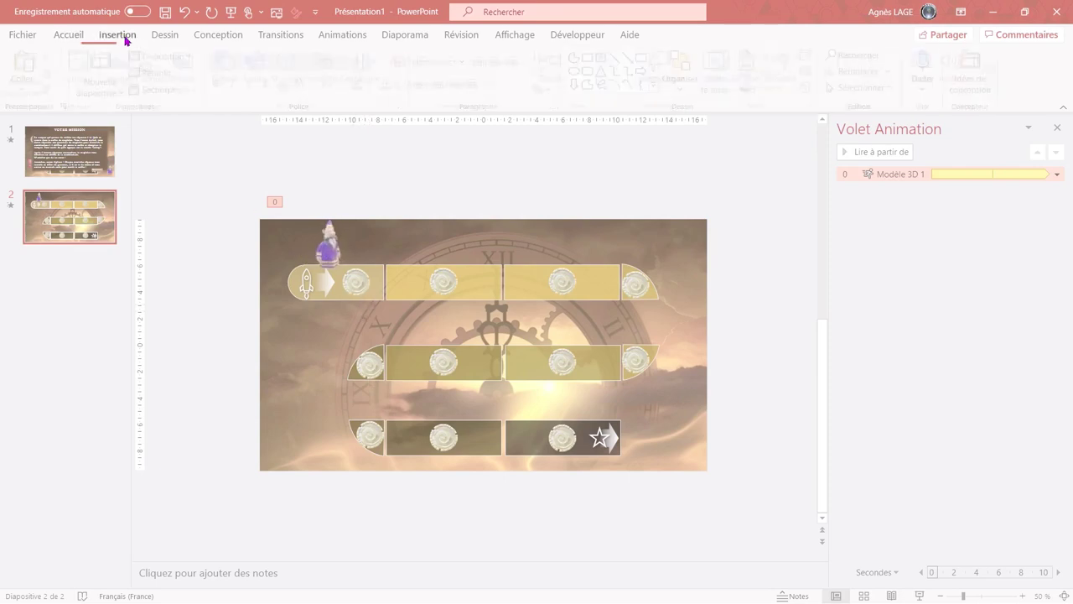
Insert a 1 cm number 1 icon onto the first medallion beside the rocket.
left_click(258, 67)
type("1")
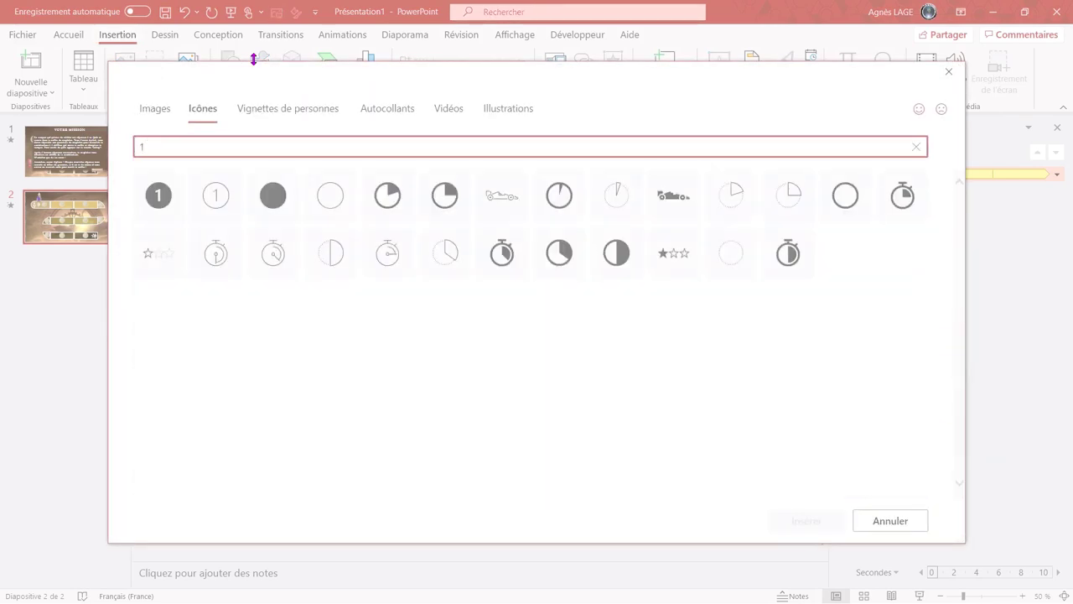
left_click(165, 199)
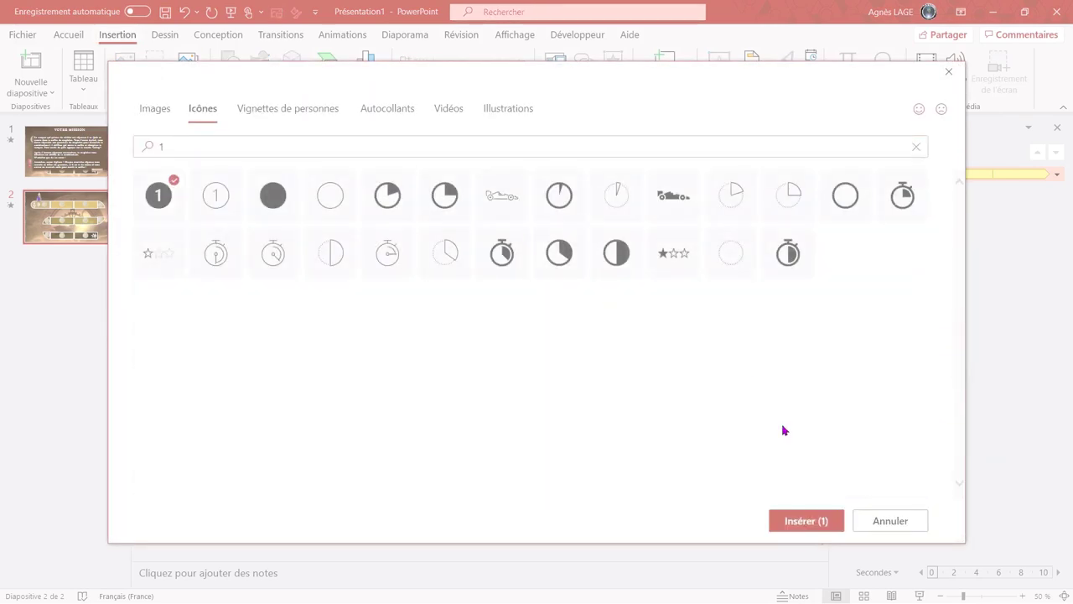
left_click(803, 520)
left_click(875, 62)
type("1")
key("Return")
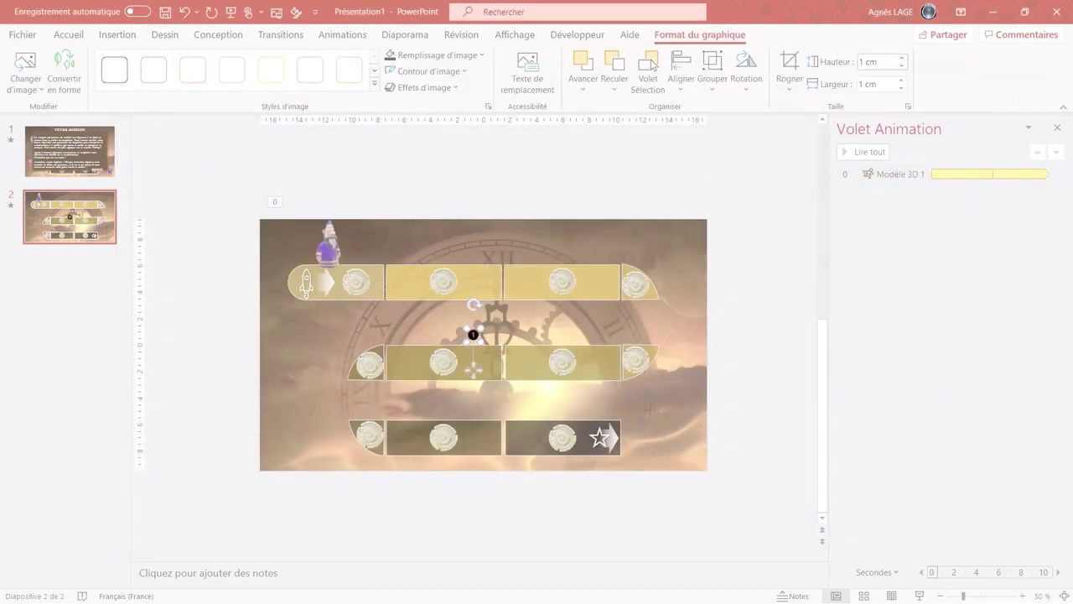
left_click_drag(473, 366, 357, 326)
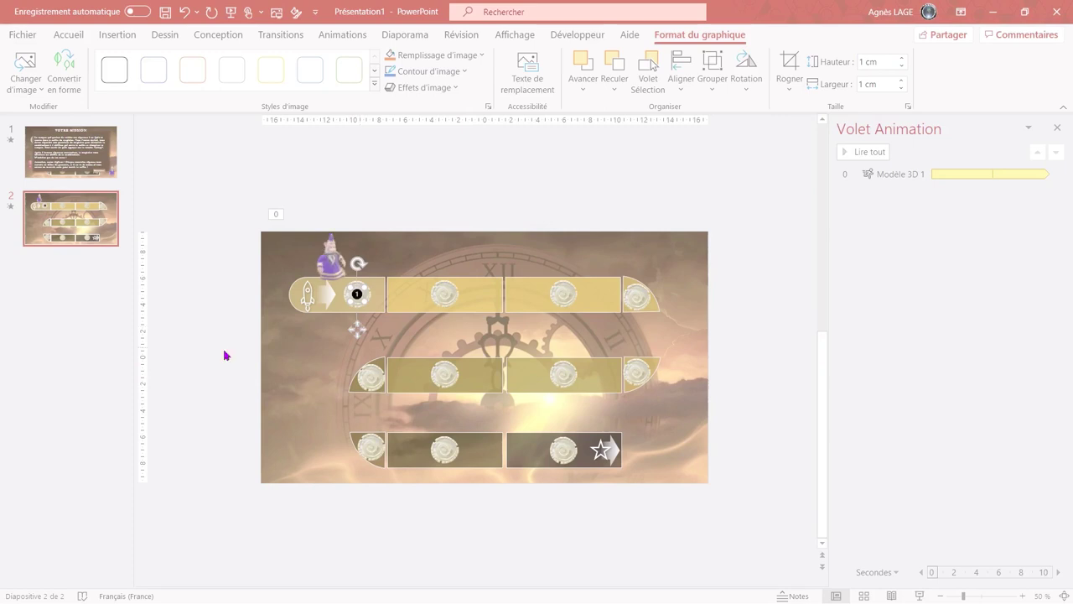
left_click(67, 174)
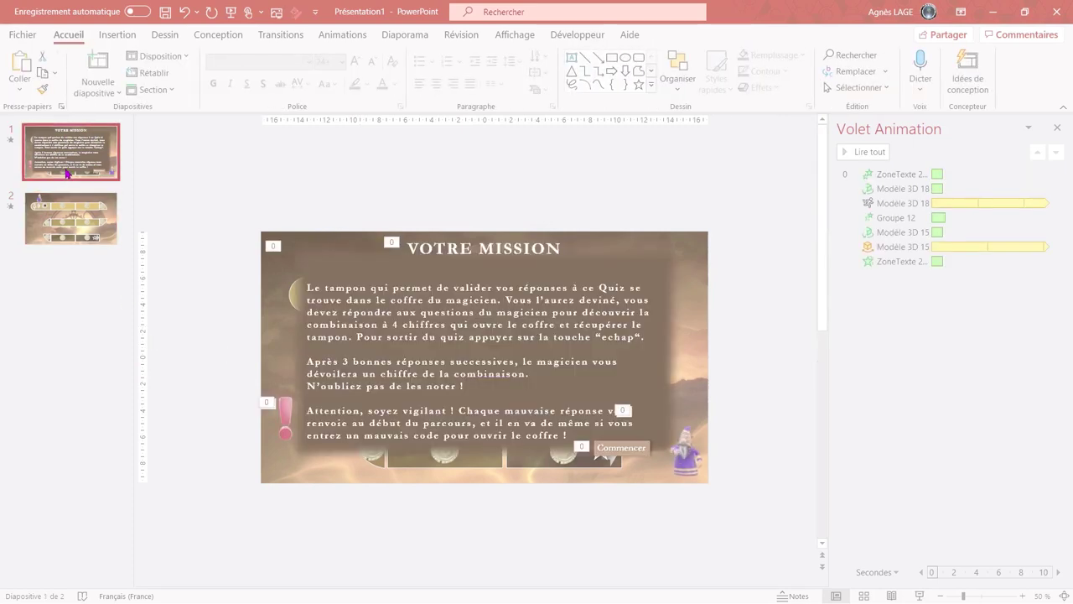
Copy the mission text panel to slide 2 and replace its text with the image-protection question.
left_click(652, 268)
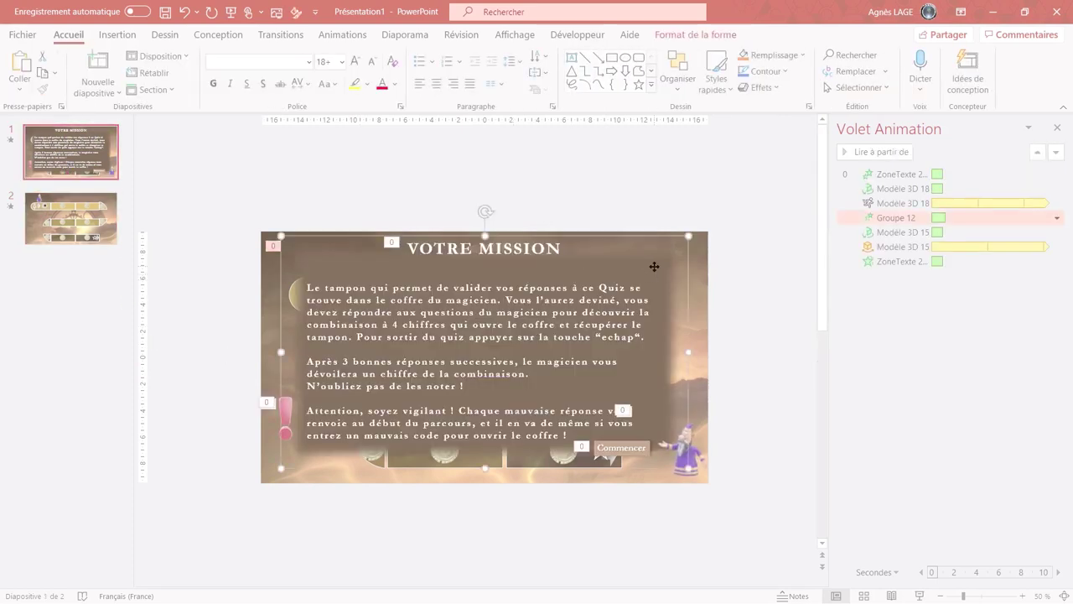
key("ctrl+c")
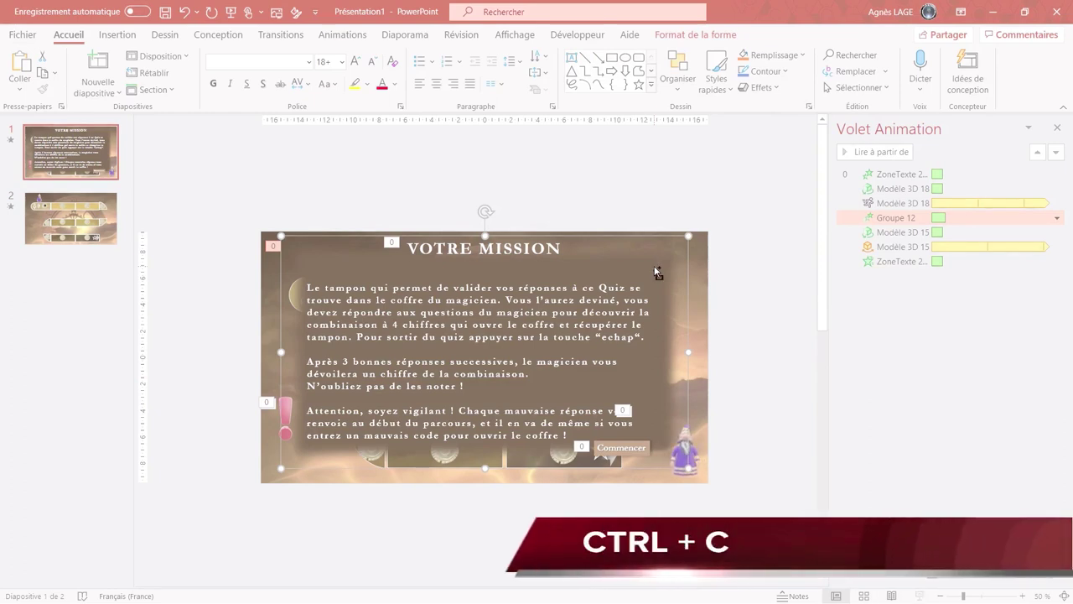
left_click(90, 230)
key("ctrl+v")
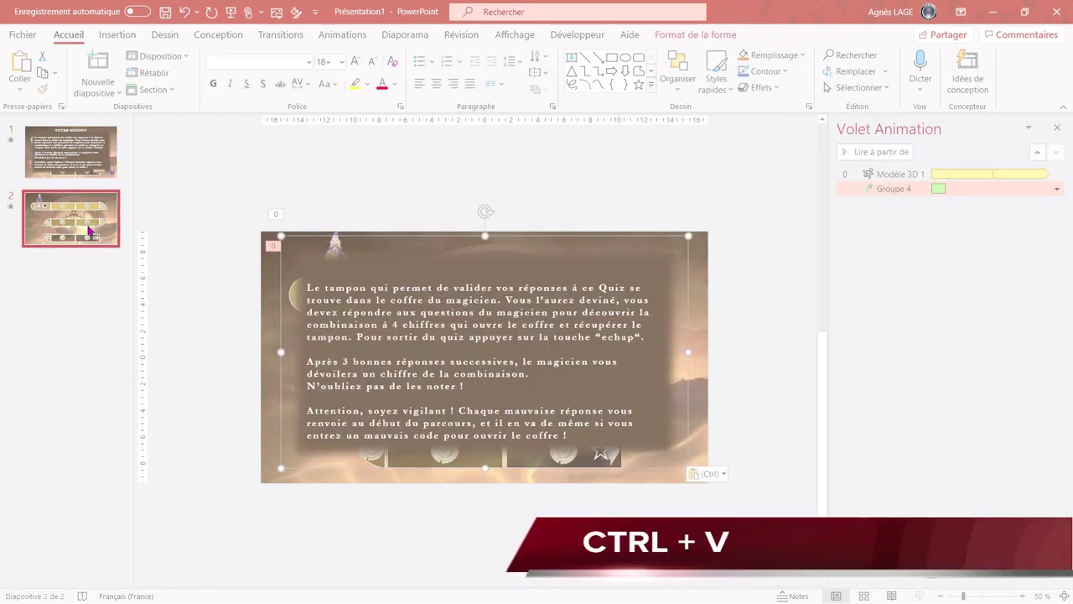
left_click_drag(572, 435, 312, 289)
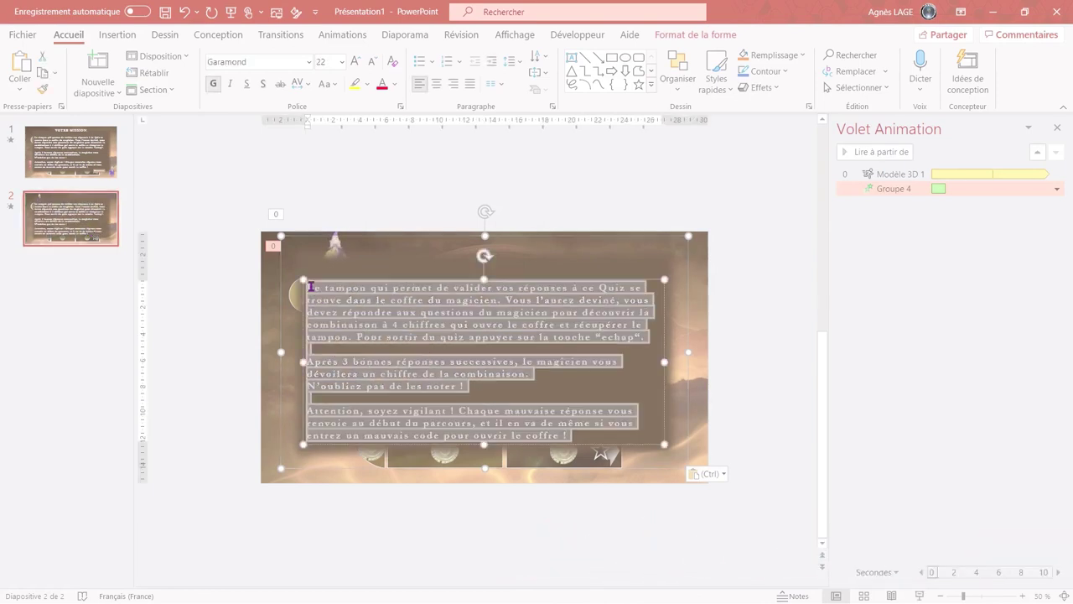
key("ctrl+v")
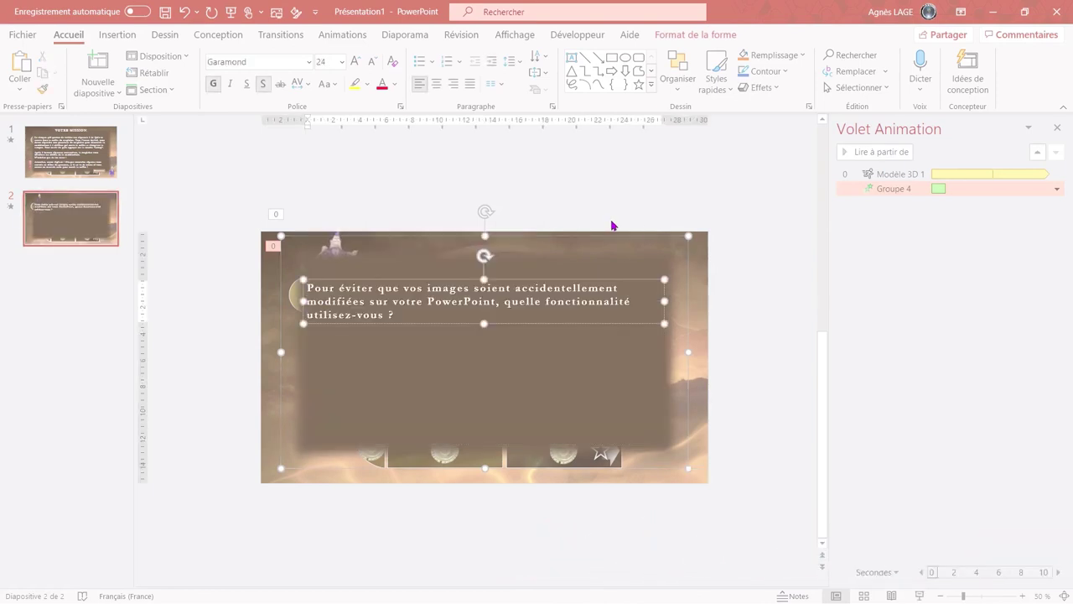
left_click_drag(690, 237, 697, 232)
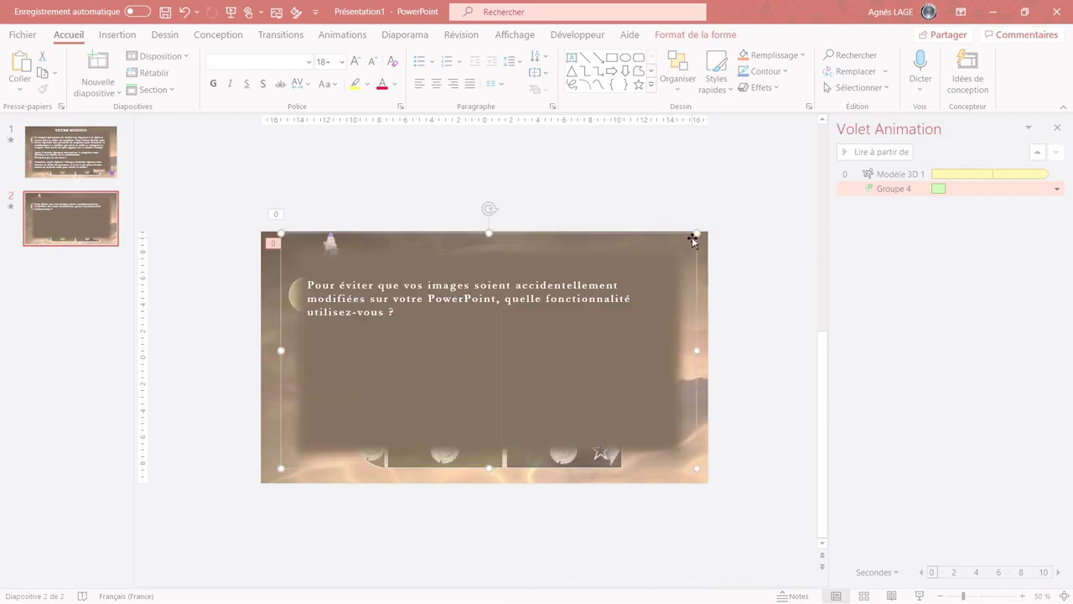
Give the question panel's animation a 3-second delay.
left_click(343, 36)
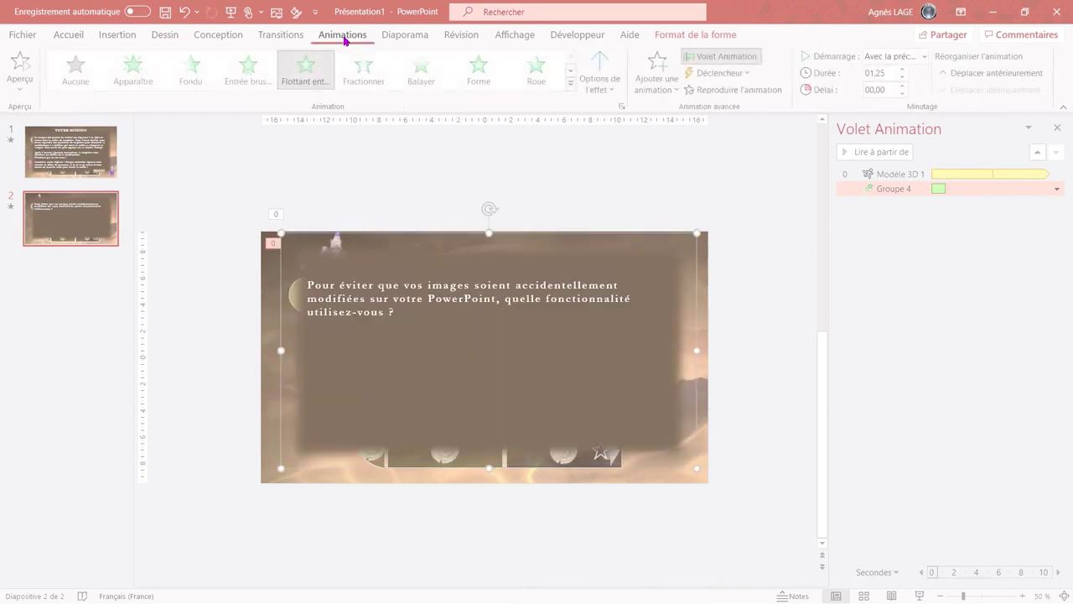
left_click(877, 90)
type("3,5")
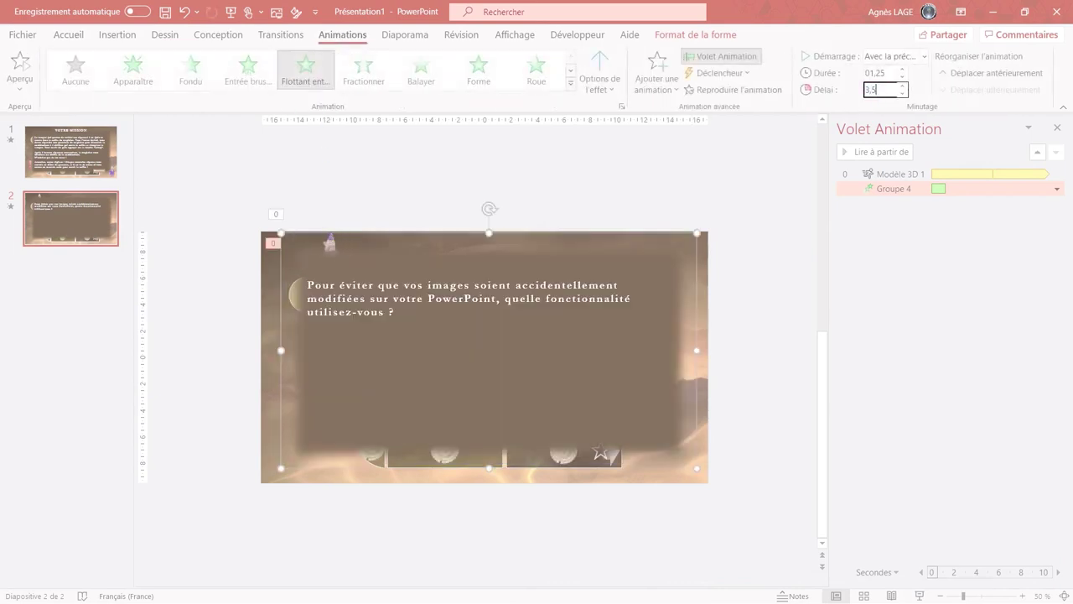
key("Return")
left_click(71, 34)
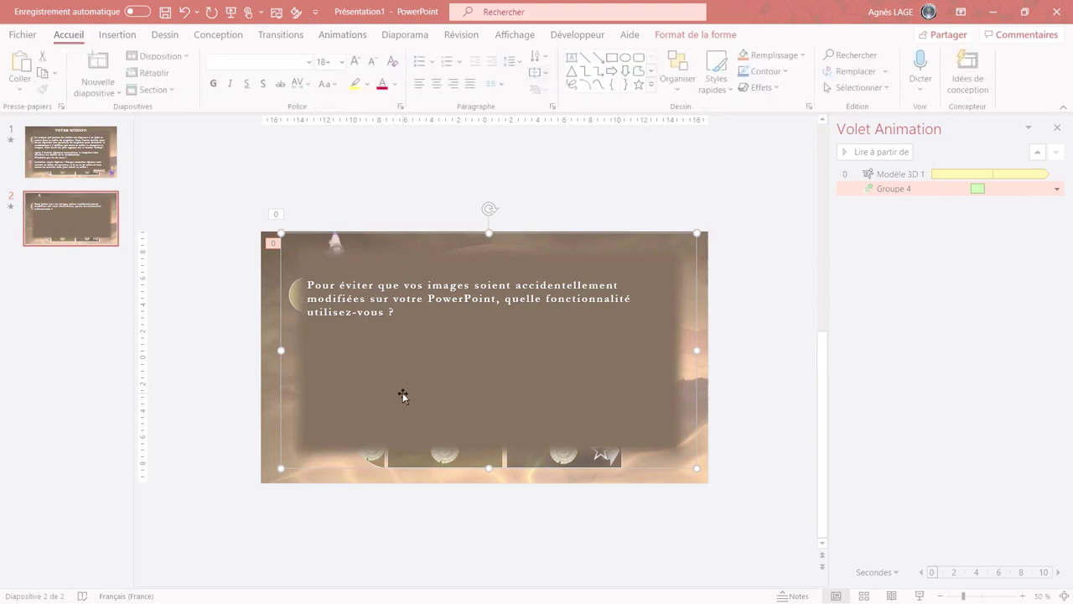
Paste two rectangles and make them borderless, peach-filled, with soft edges.
key("ctrl+v")
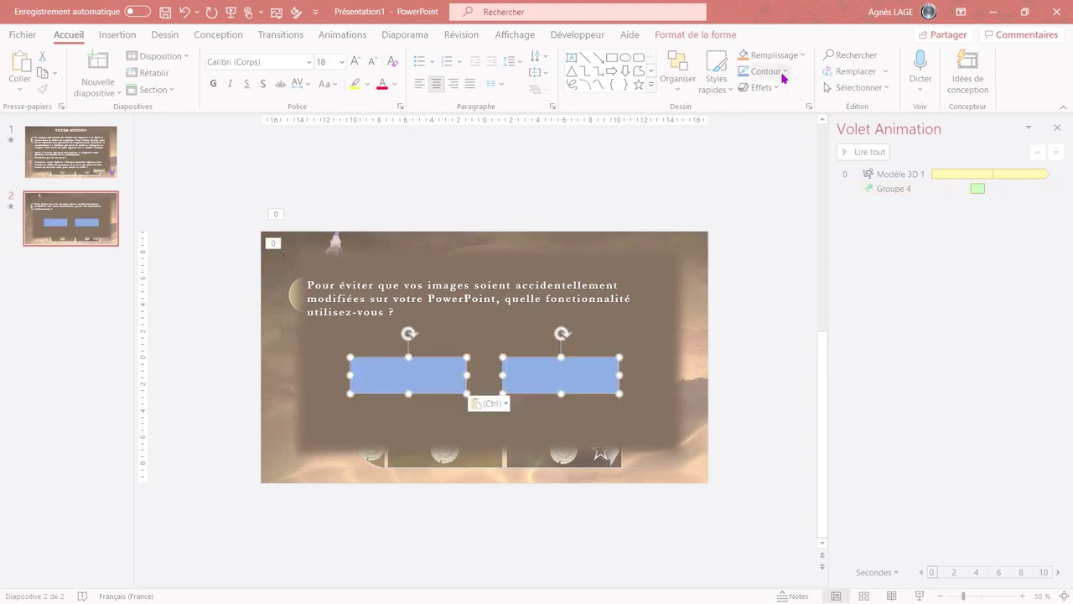
left_click(781, 72)
left_click(772, 224)
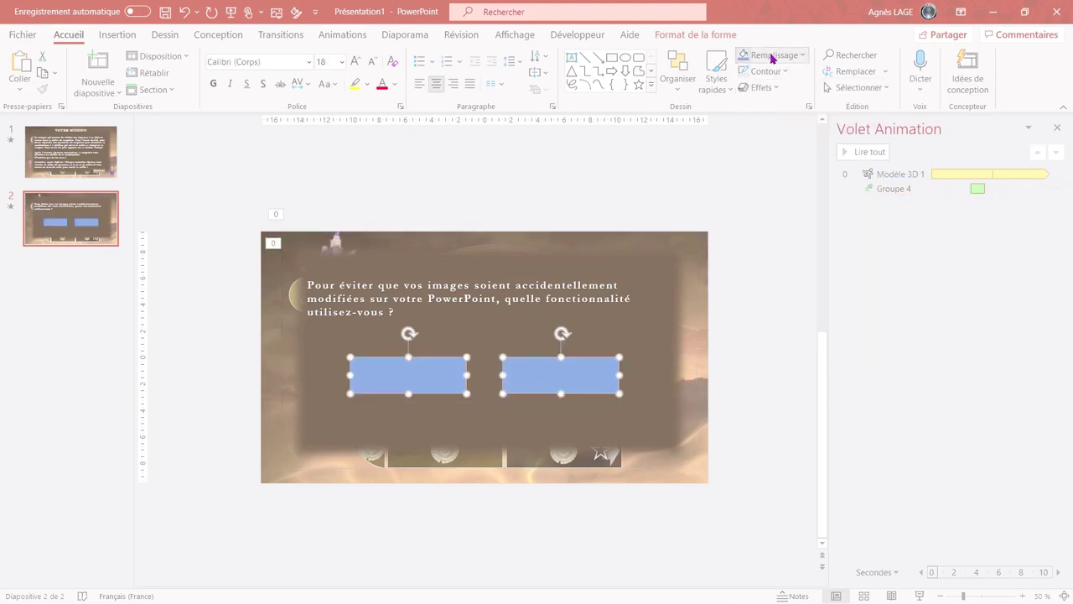
left_click(769, 54)
left_click(753, 223)
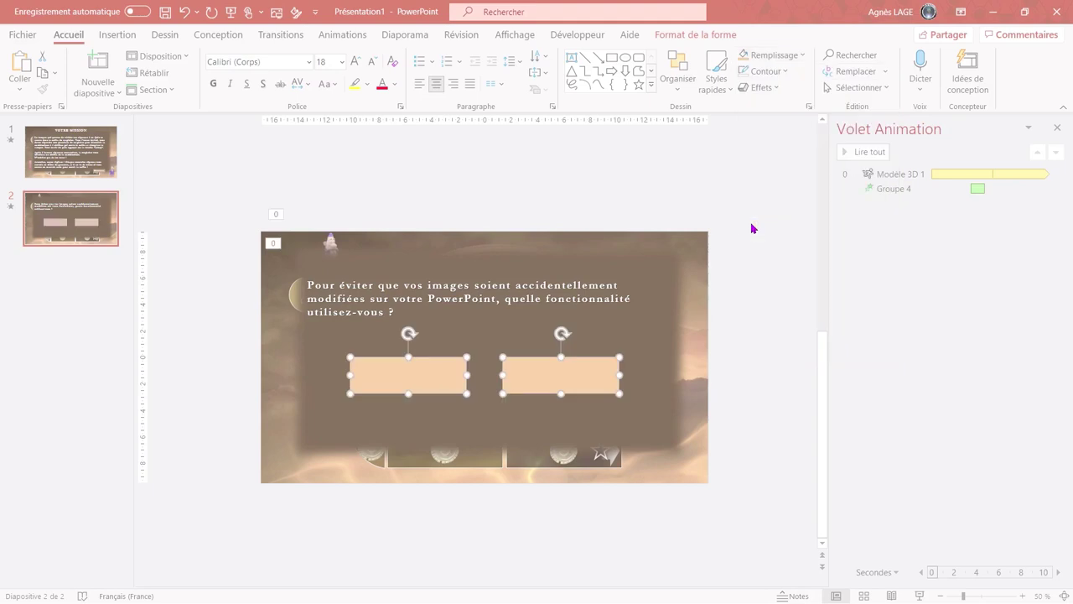
left_click(765, 93)
mouse_move(809, 247)
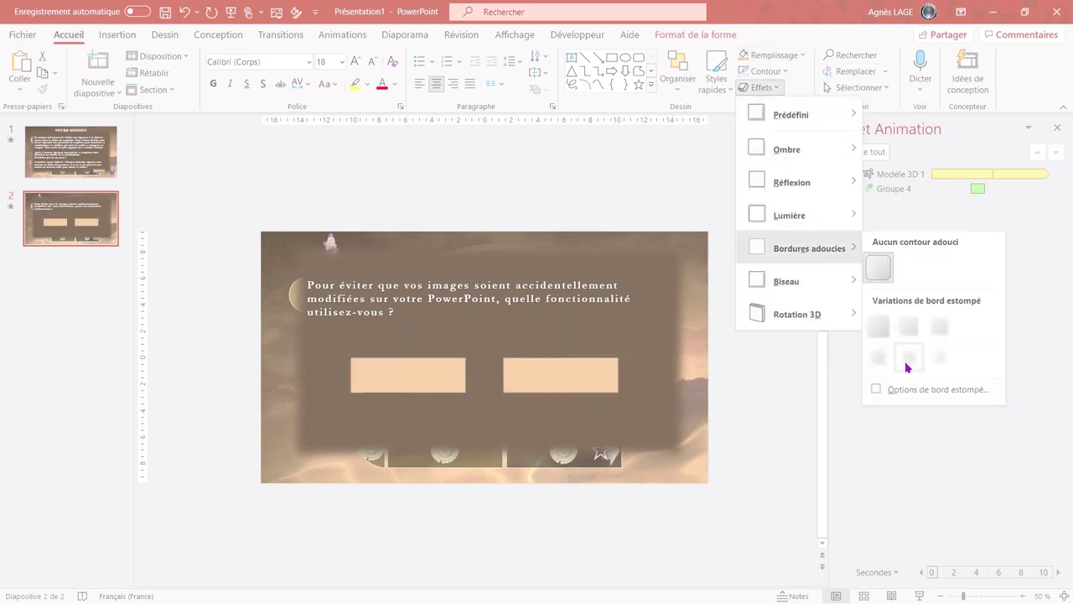
left_click(908, 359)
Label the buttons 'Reculer en arrière-plan' and 'Le masque des diapositives' and select both.
key("Tab")
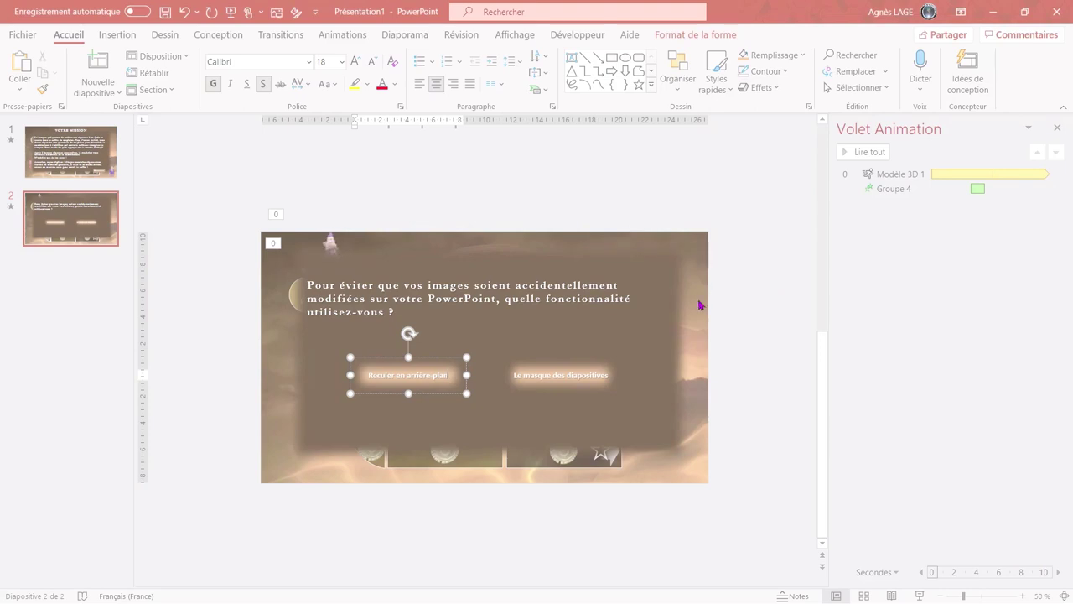
left_click(616, 388, "shift")
left_click(344, 35)
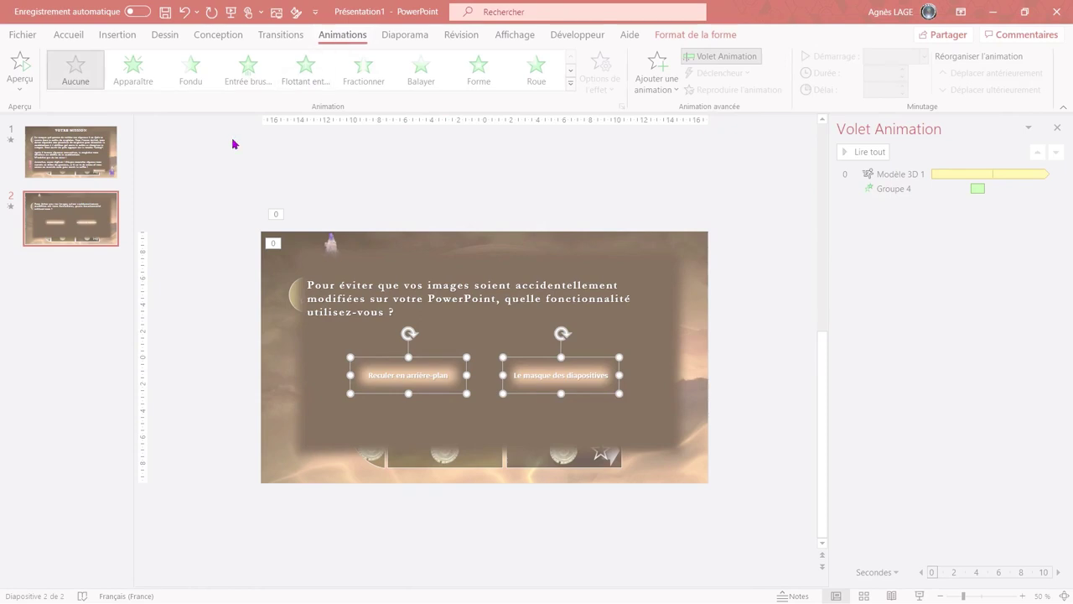
Fade in both buttons with the previous effect over 1,25 s, then duplicate slide 2.
left_click(191, 77)
left_click(923, 56)
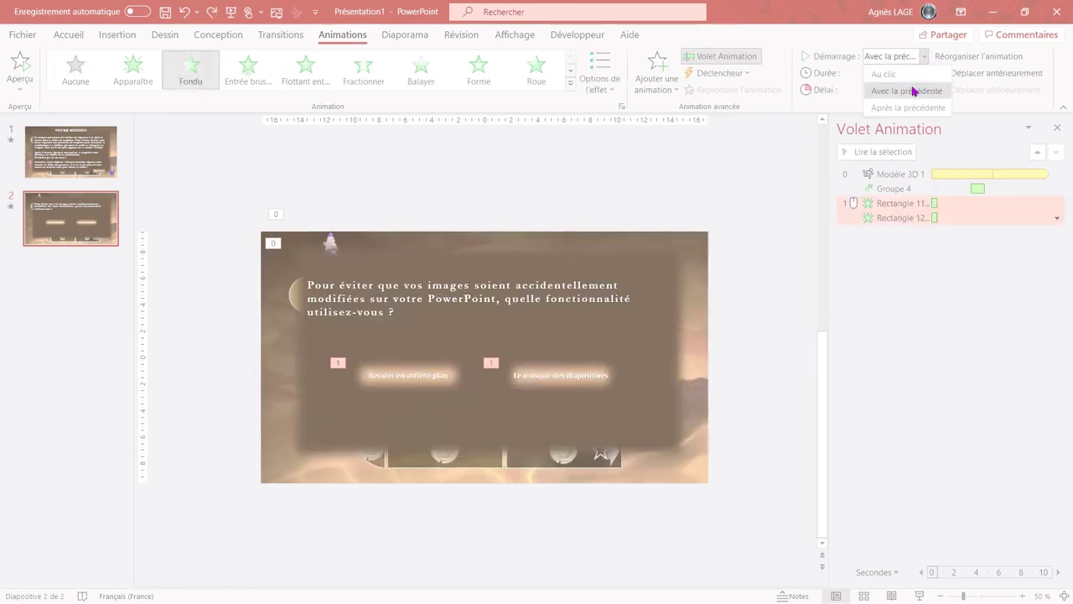
left_click(914, 92)
double_click(871, 73)
type("1,25")
key("Return")
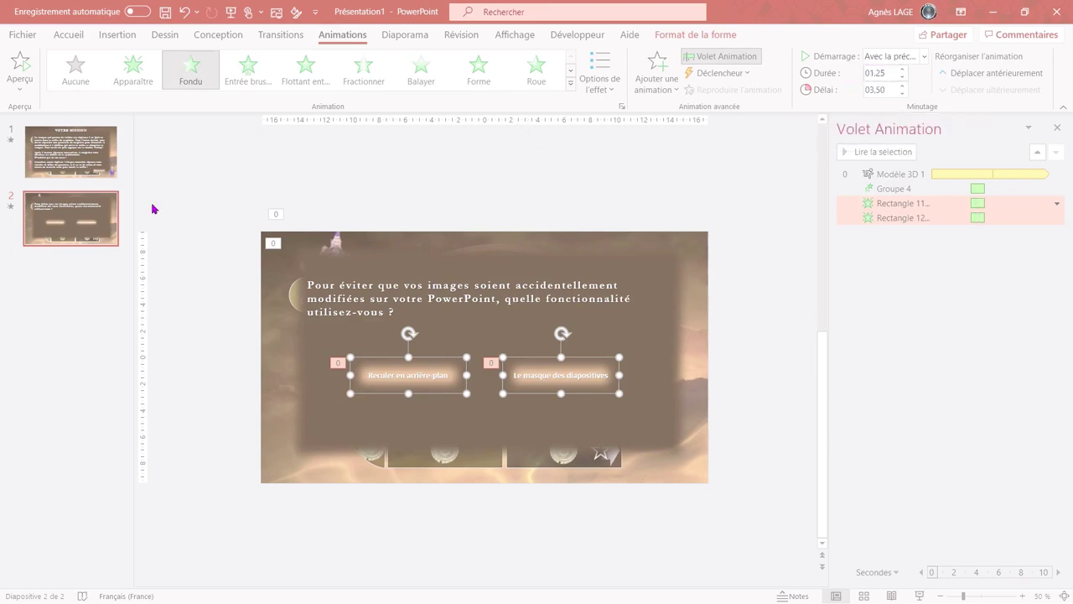
left_click(78, 241)
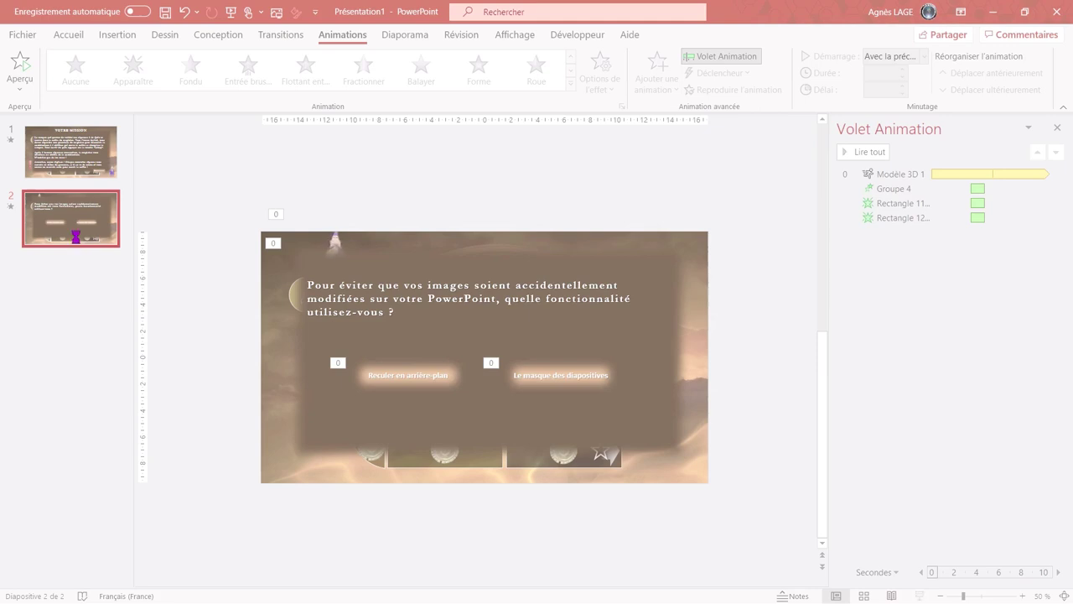
key("ctrl+d")
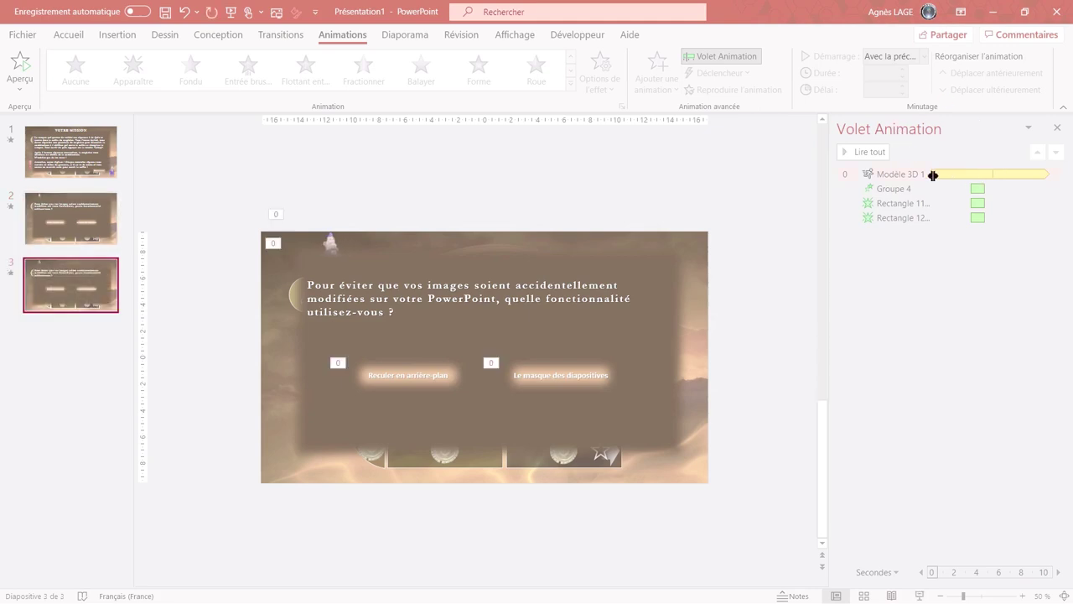
Delete all four existing animations on slide 3.
left_click(902, 176)
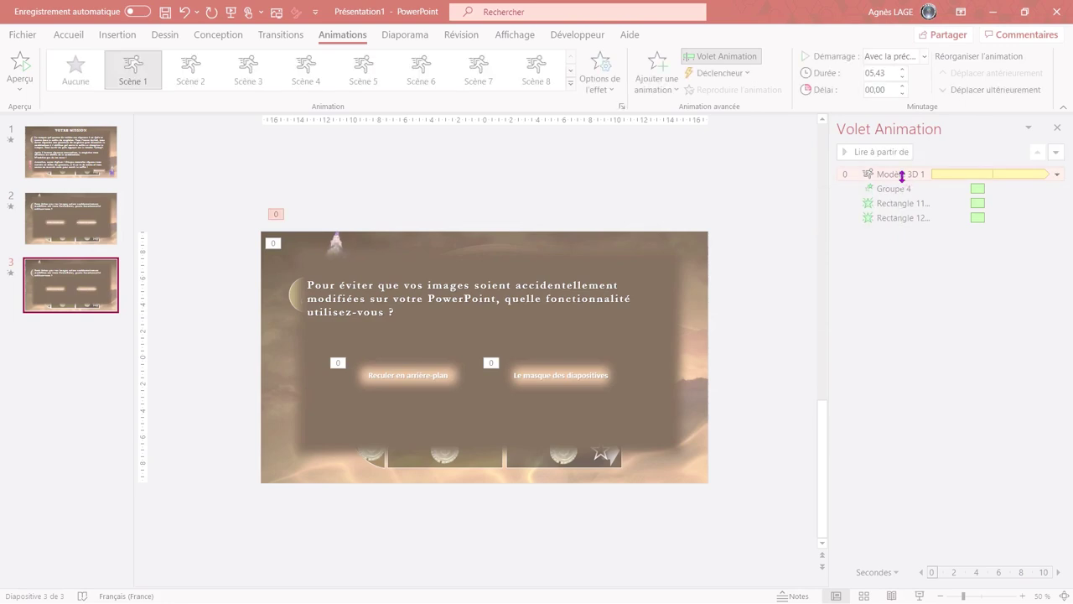
left_click(893, 219, "shift")
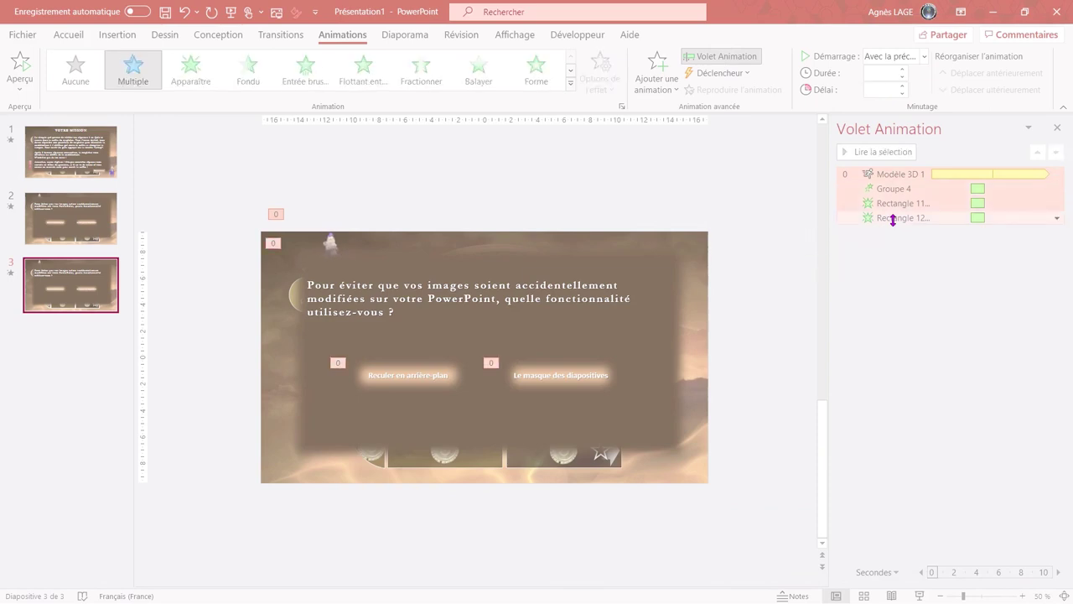
left_click(1057, 218)
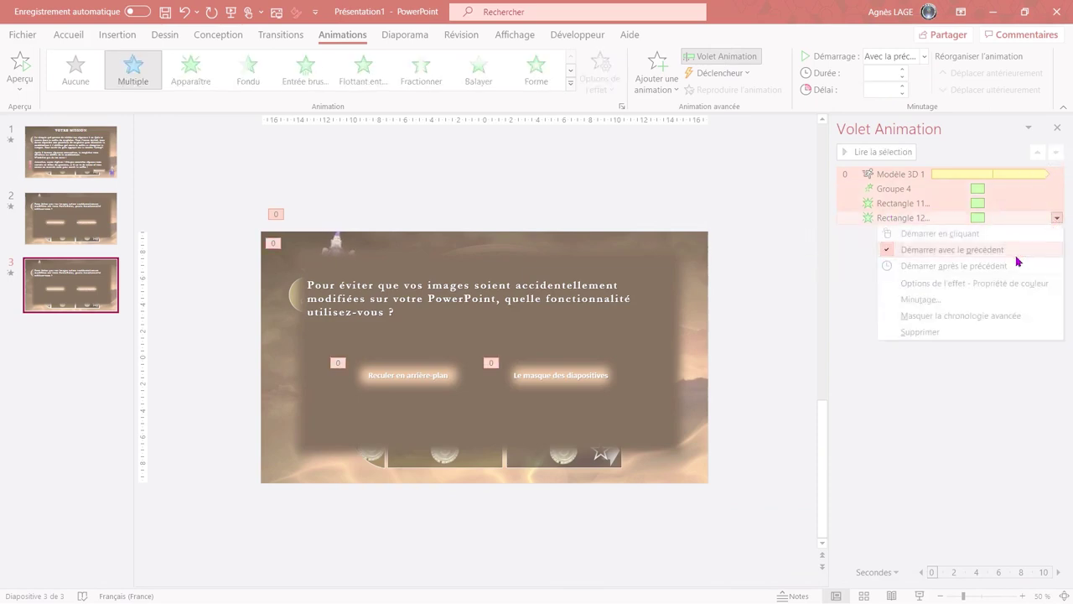
left_click(919, 332)
Paste the pink 3D mushroom character near the bottom left of the board.
left_click(117, 34)
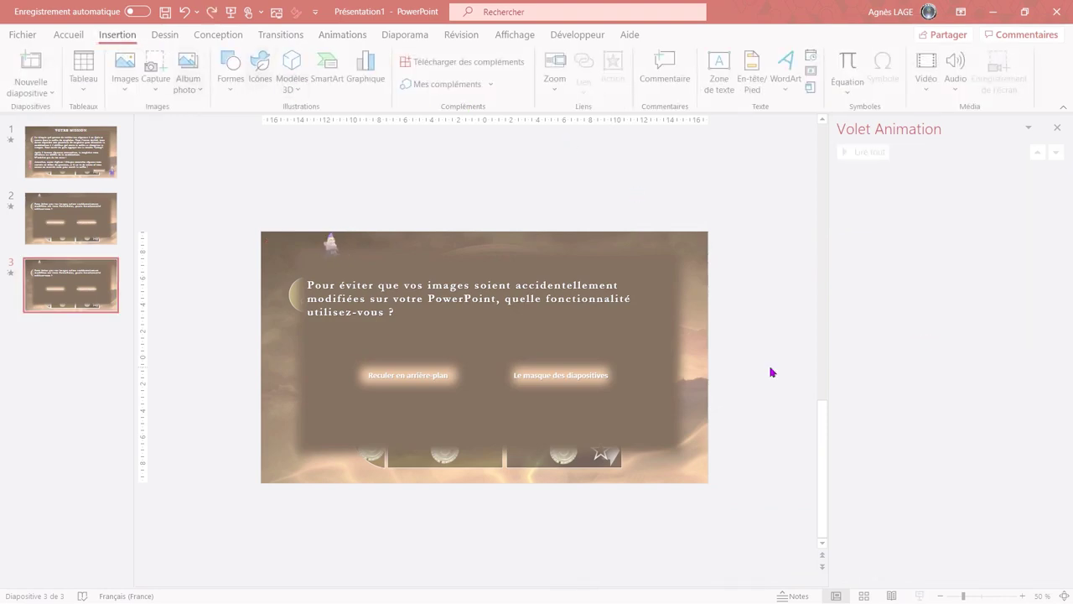
key("ctrl+v")
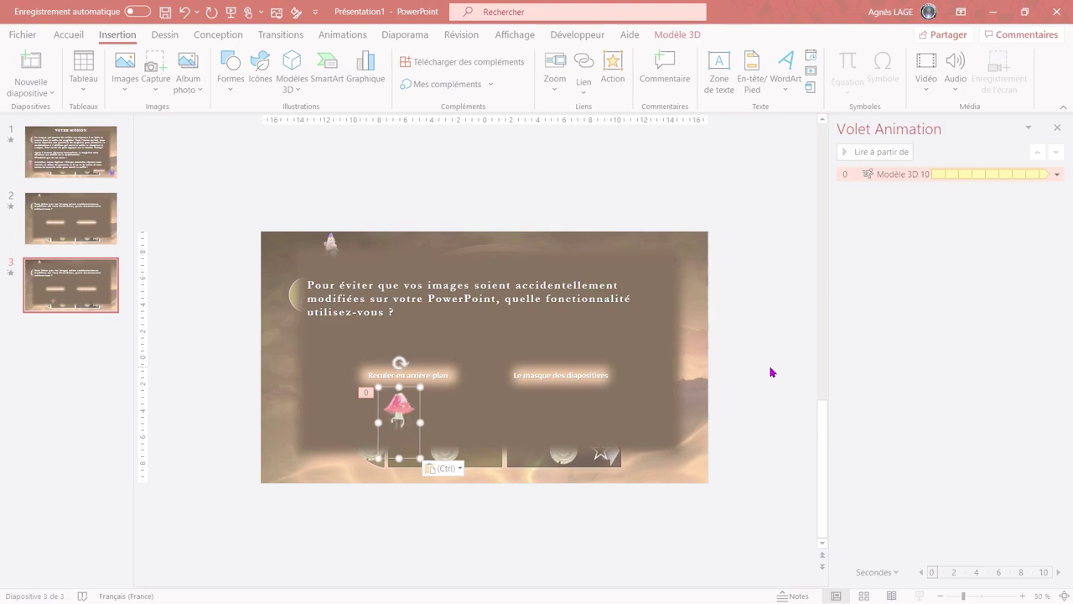
left_click(340, 37)
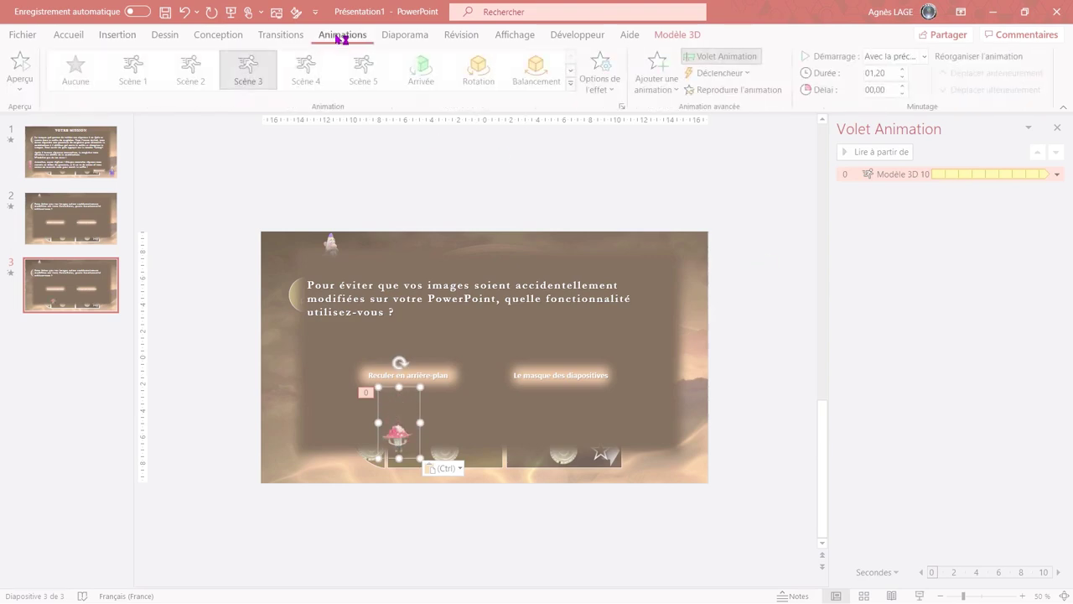
Add a 3D Arrivée entrance to the mushroom, moved first, with previous, lasting 0,50 s.
left_click(658, 94)
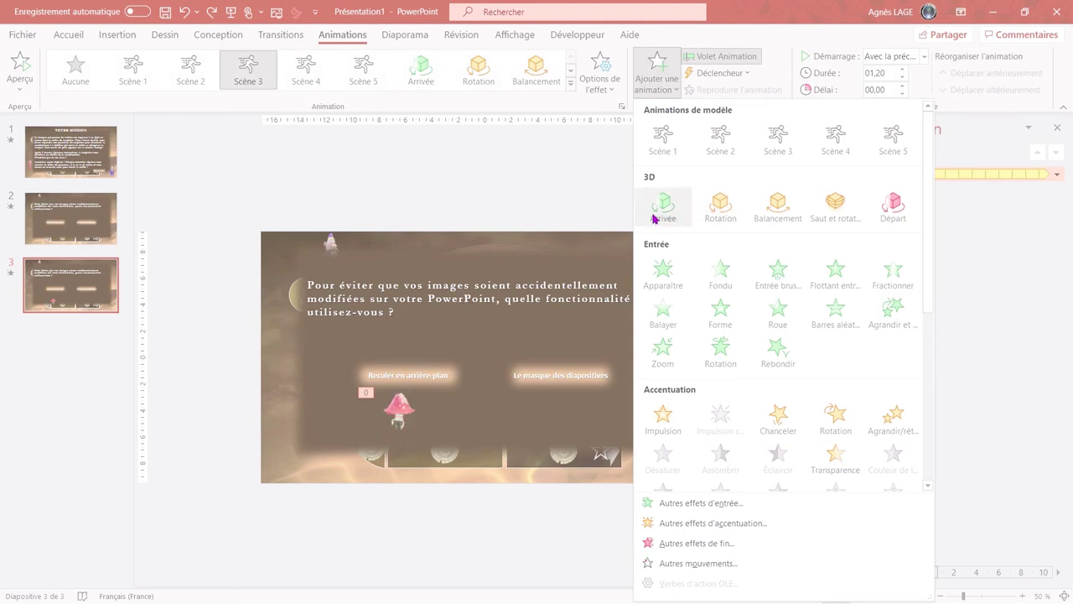
left_click(655, 209)
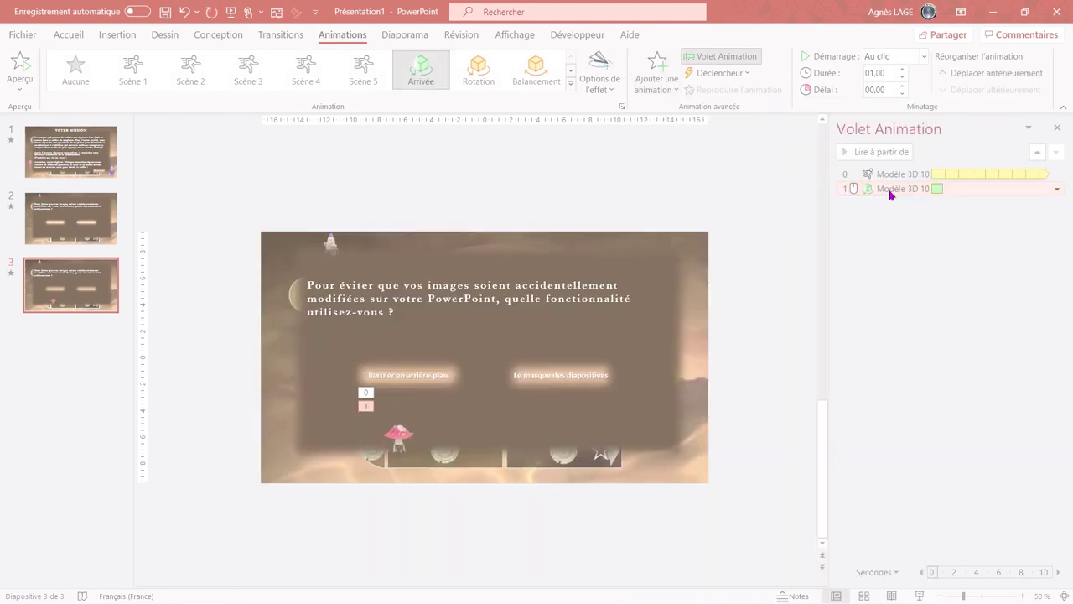
left_click_drag(891, 195, 888, 171)
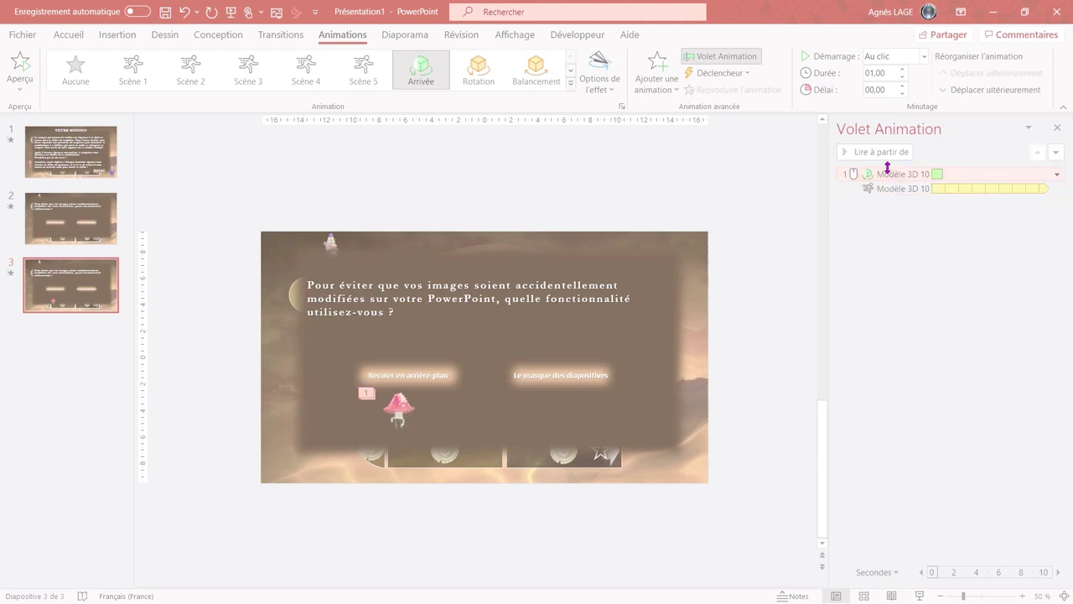
left_click(915, 63)
left_click(903, 84)
double_click(902, 79)
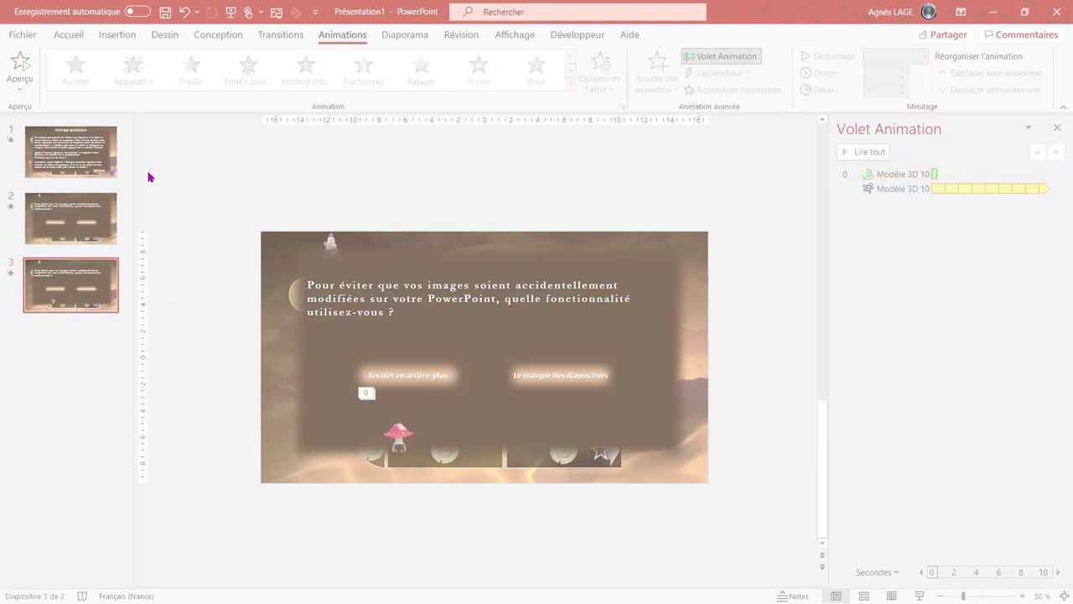
left_click(73, 36)
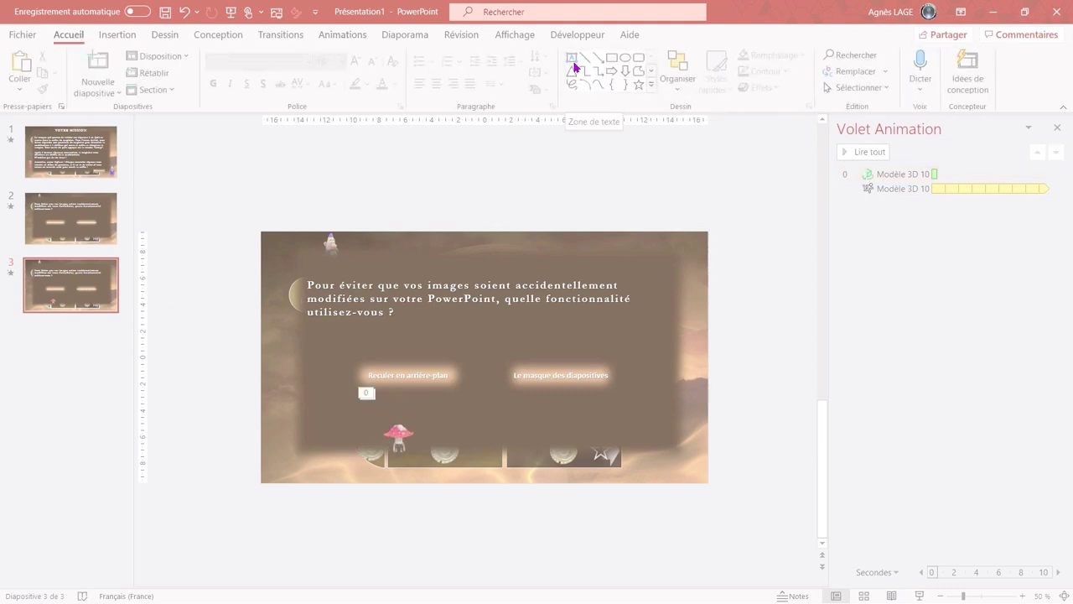
Paste the Bonne réponse ! / Continuer banner and give it a soft-edge effect.
key("ctrl+v")
left_click(766, 54)
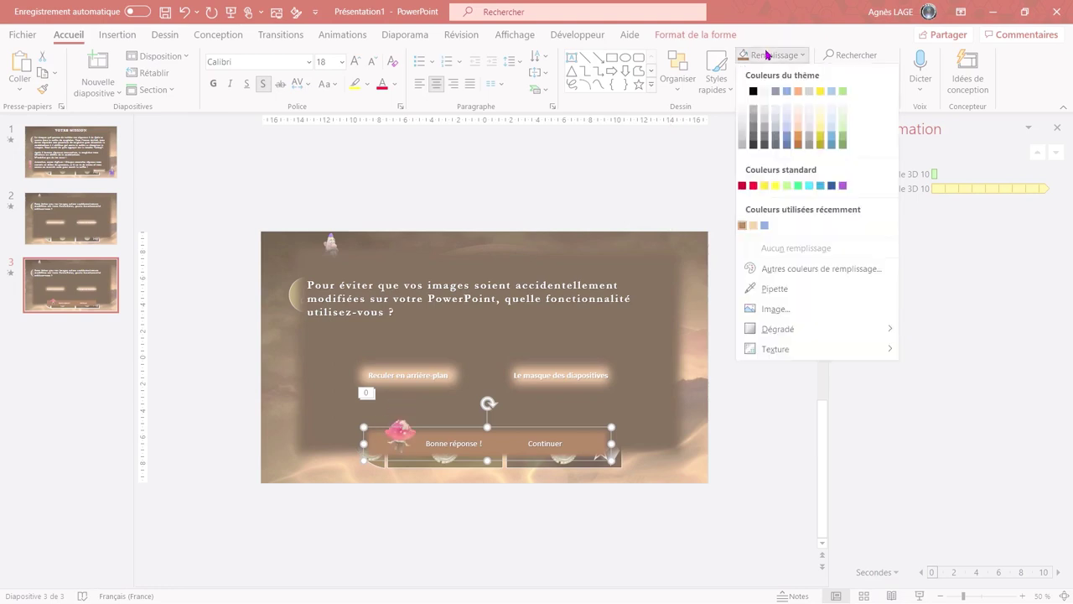
left_click(767, 55)
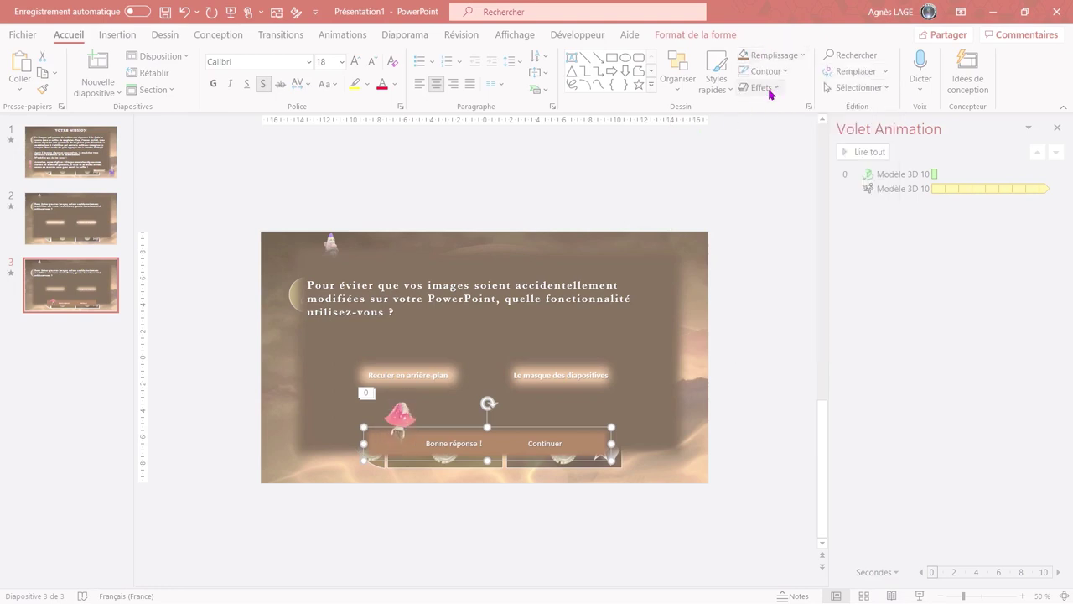
left_click(769, 91)
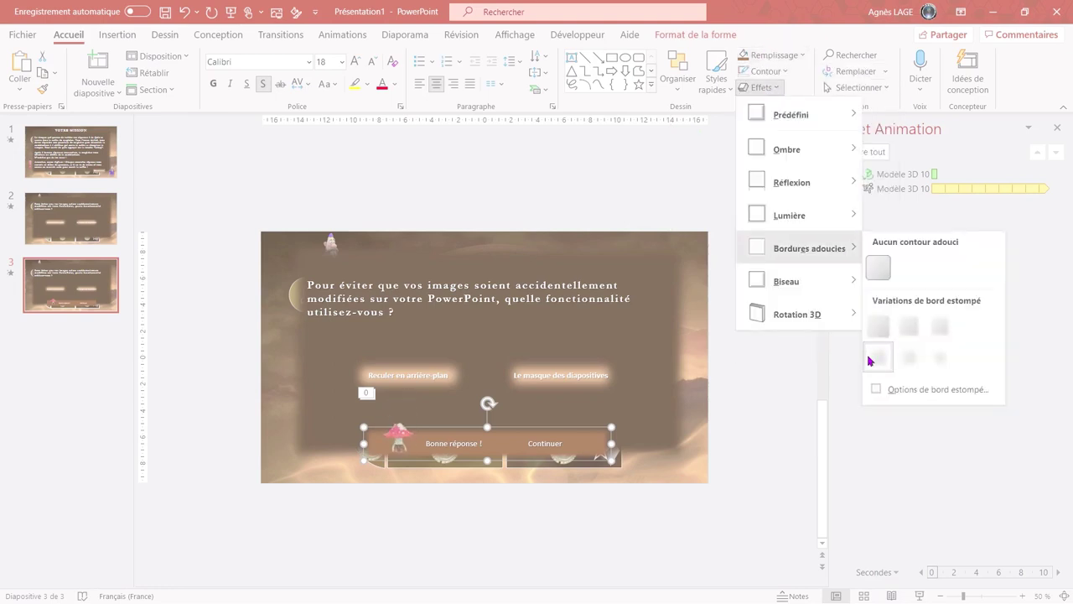
left_click(876, 358)
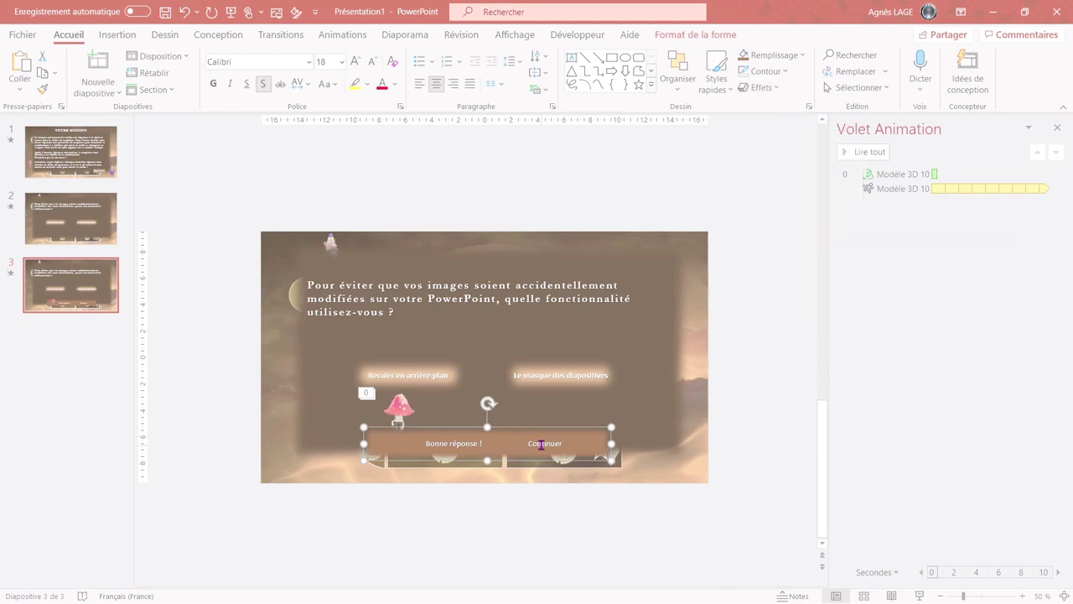
Browse the icon library and fill colours for the Continuer arrow, leaving it unchanged.
left_click(576, 443)
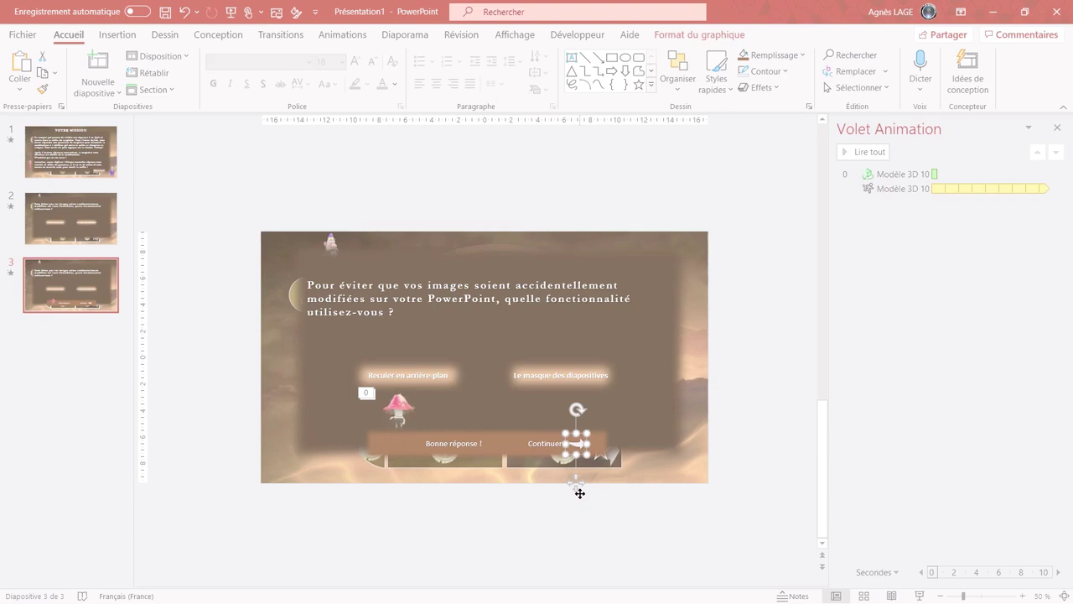
left_click(117, 34)
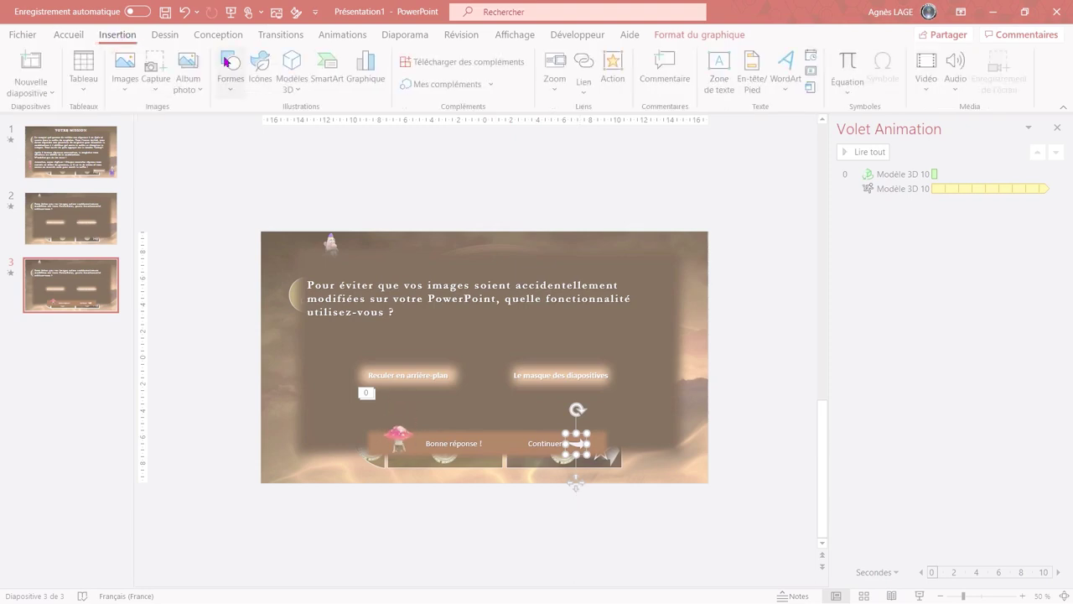
left_click(253, 73)
type("t")
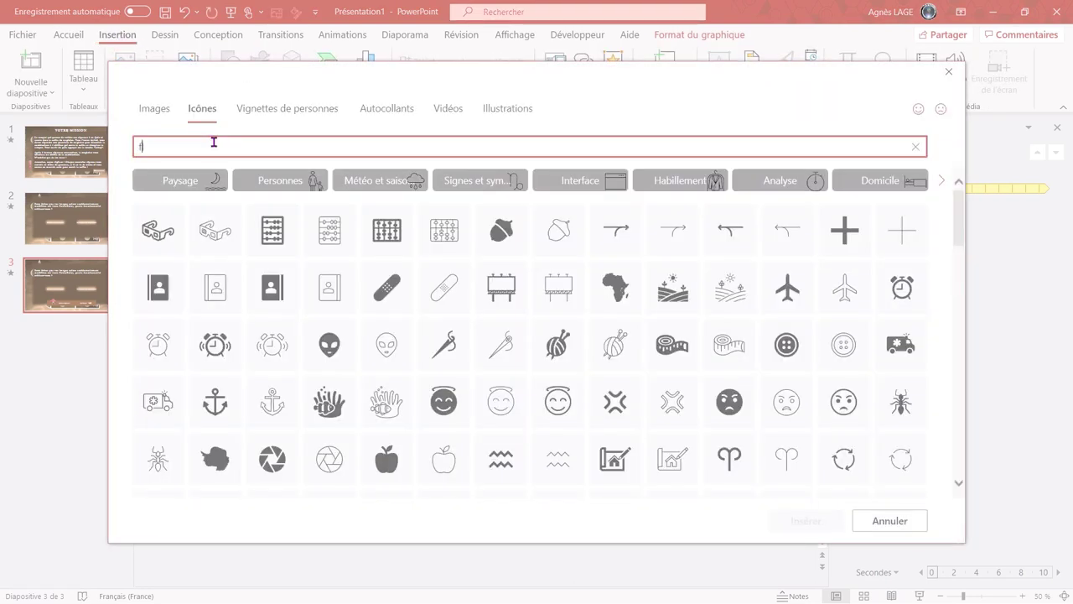
type("he")
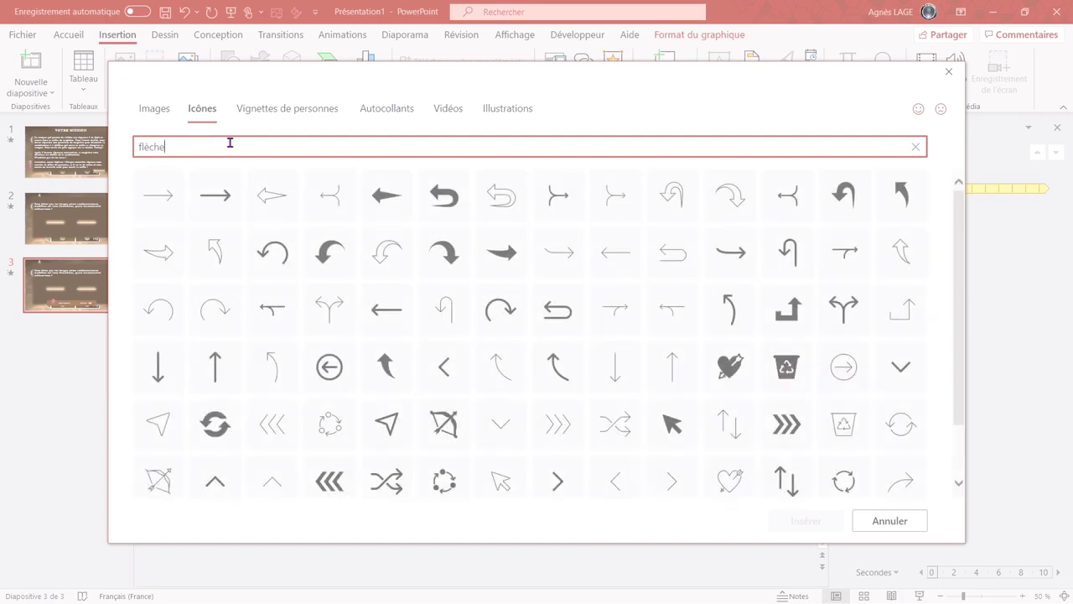
key("Escape")
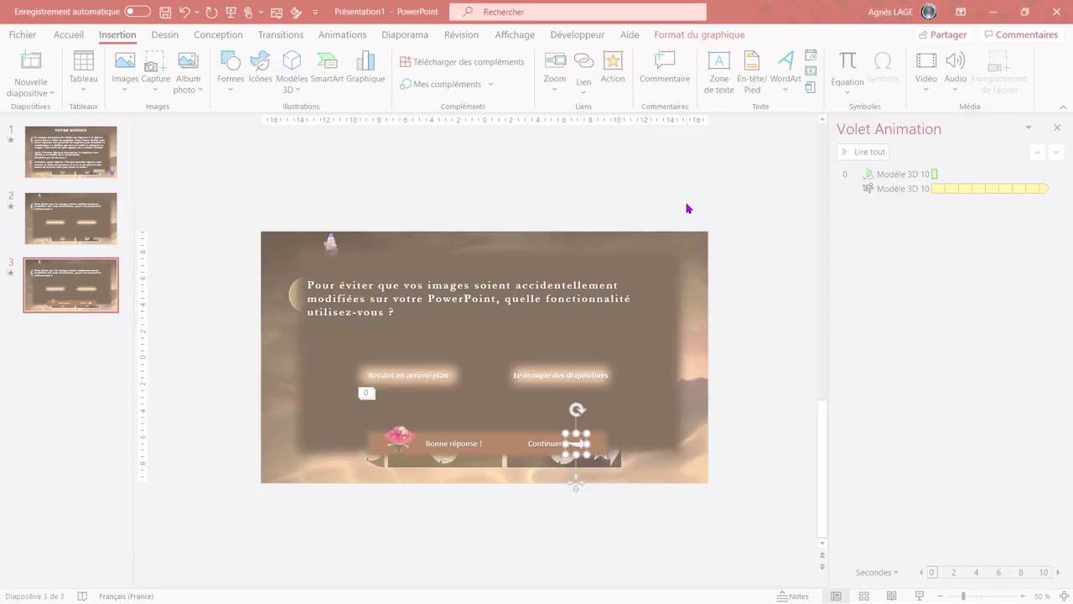
left_click(721, 34)
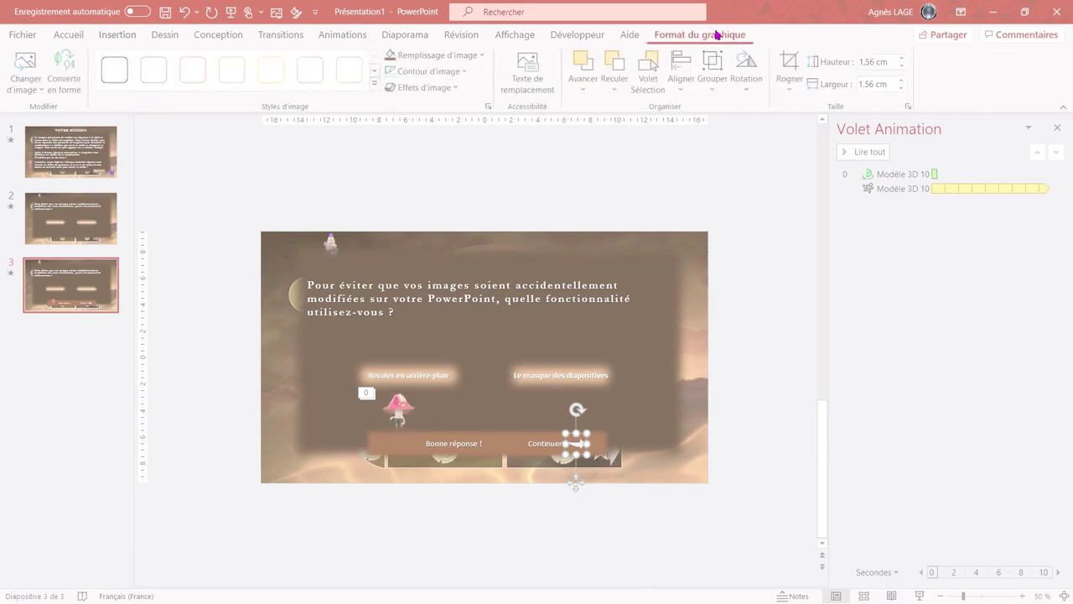
left_click(477, 57)
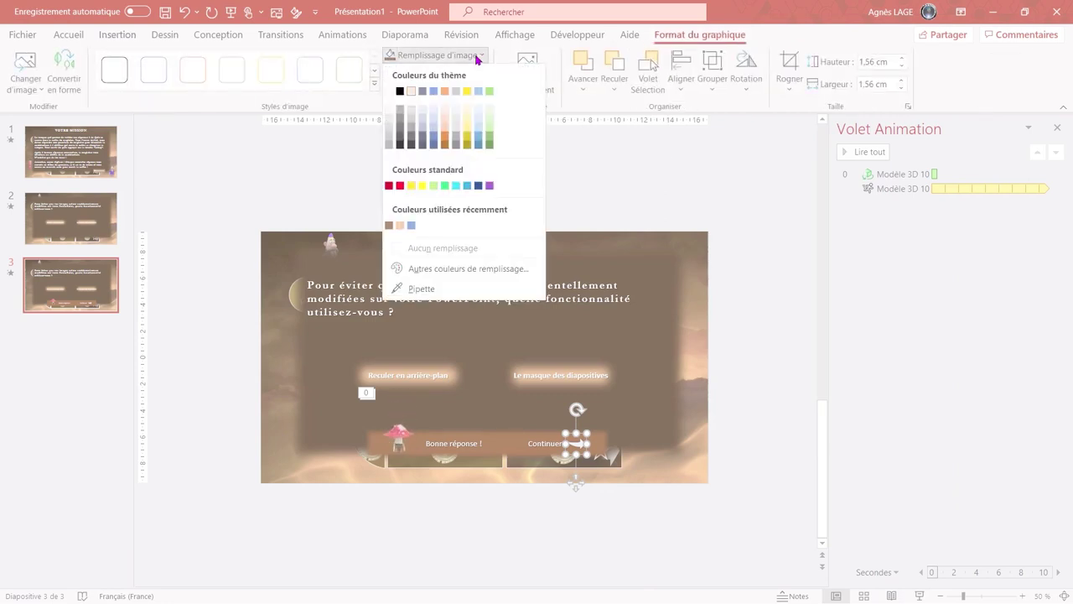
left_click(477, 57)
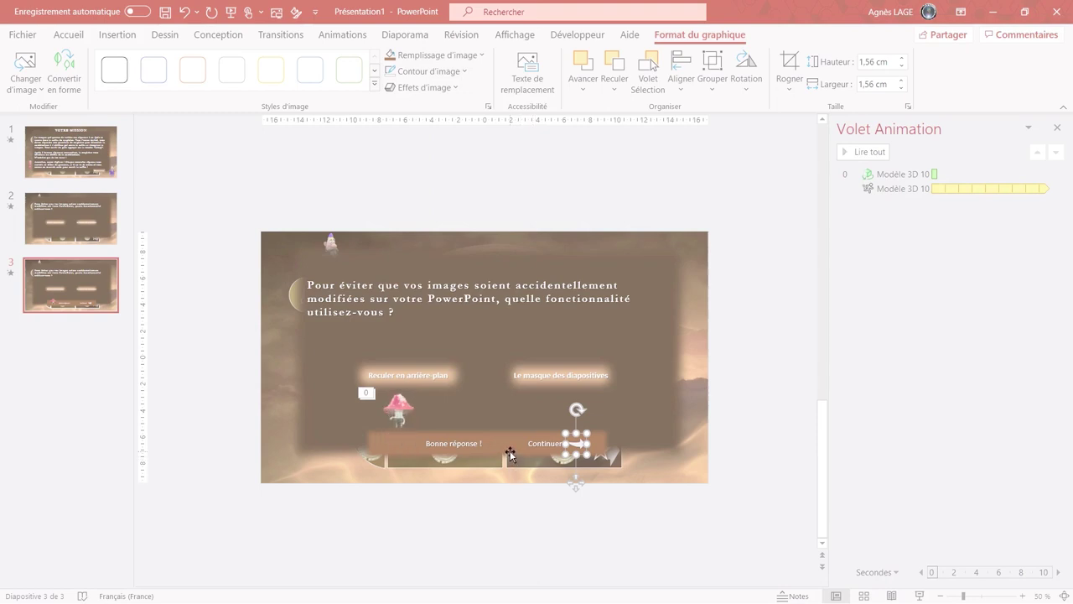
Group the Bonne réponse banner and the Continuer arrow into one object.
left_click(509, 453)
right_click(499, 459)
mouse_move(587, 276)
left_click(706, 281)
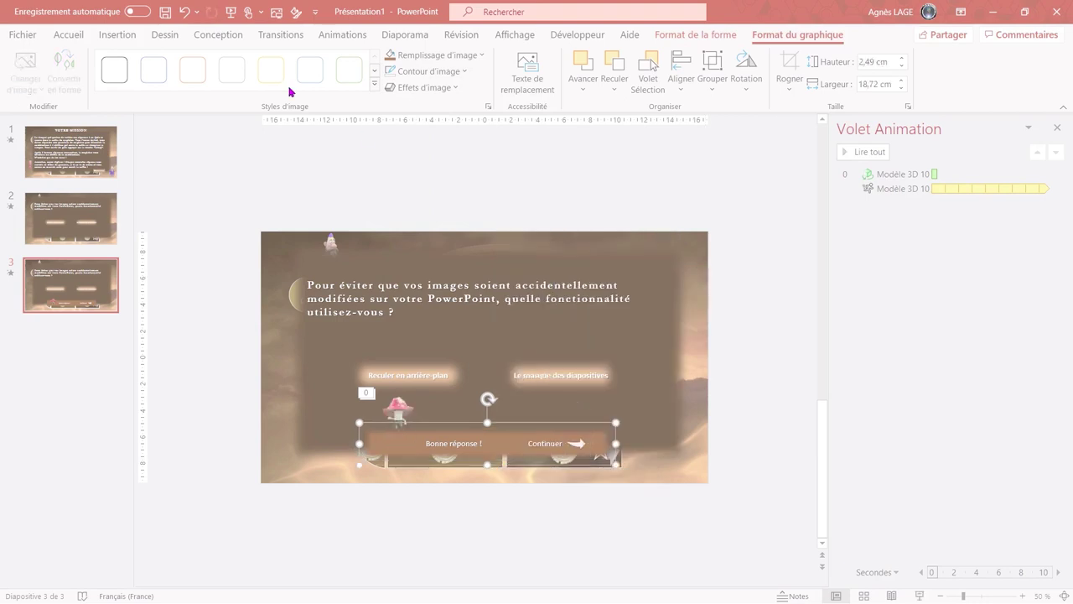
Give the banner group a Fondu entrance starting Avec la précédente.
left_click(343, 35)
left_click(205, 82)
left_click(913, 56)
left_click(900, 91)
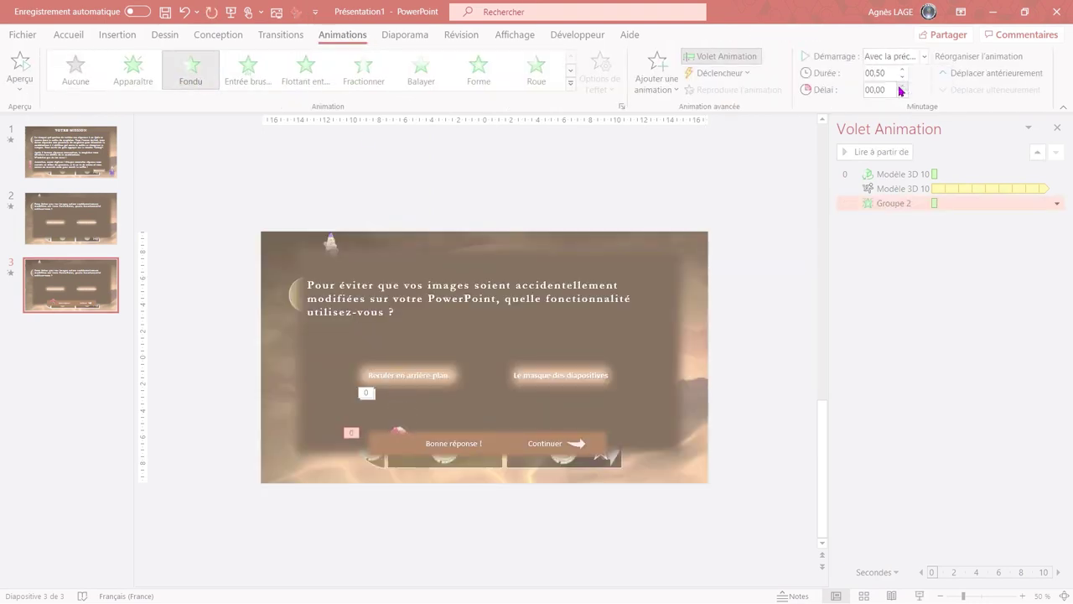
Bring the pink 3D mushroom model to the front with Premier plan.
left_click(414, 403)
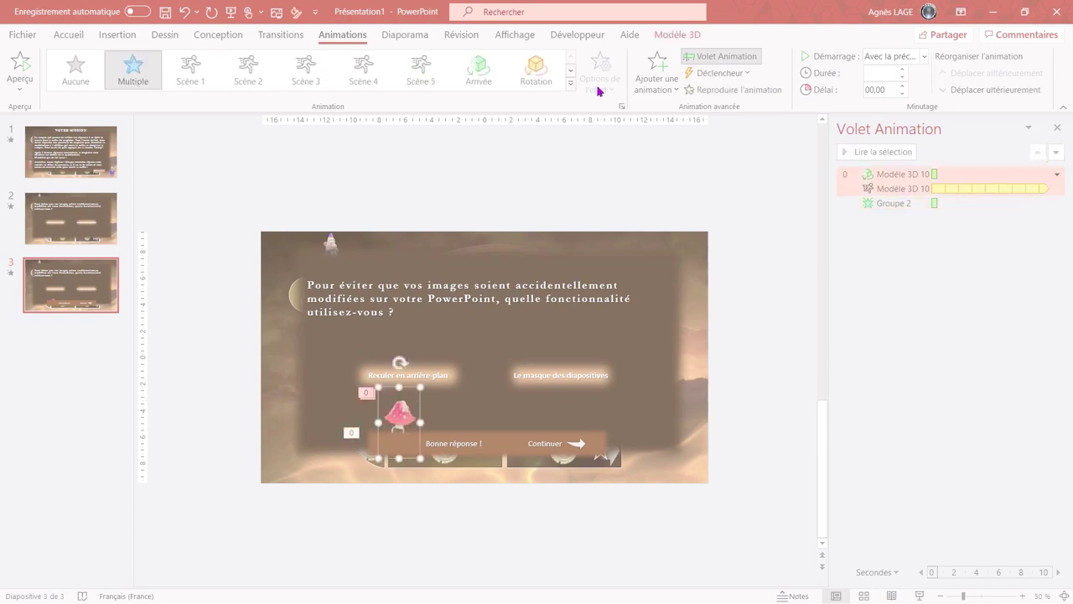
left_click(678, 34)
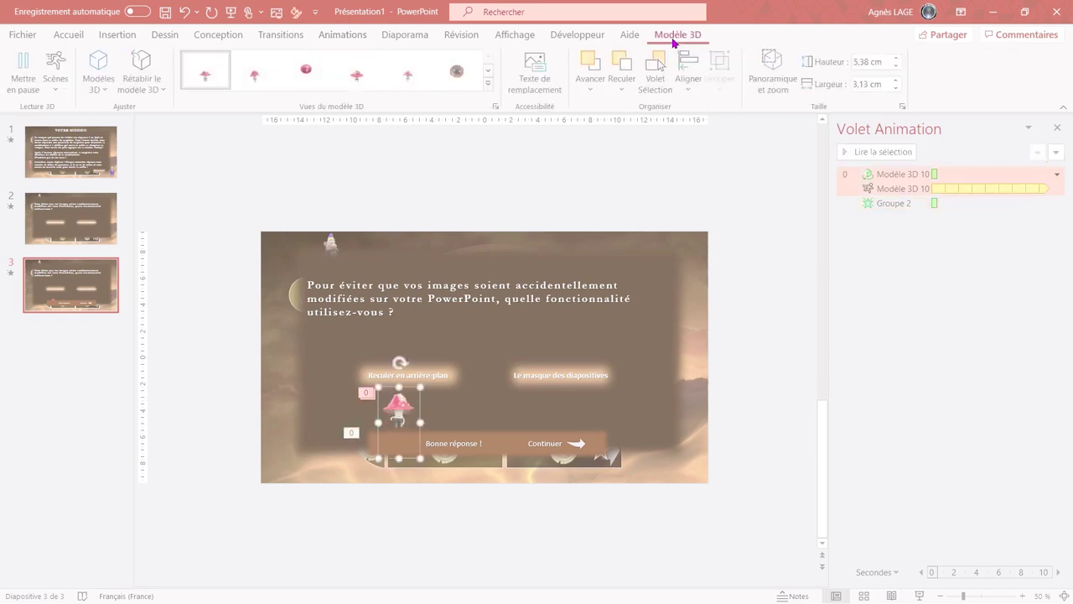
left_click(591, 91)
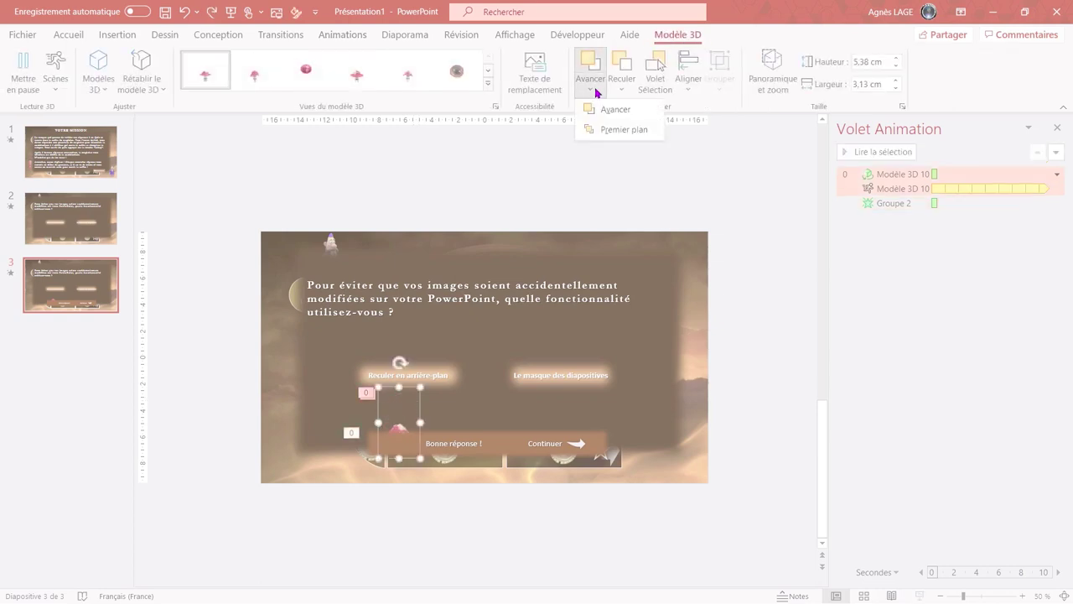
left_click(611, 130)
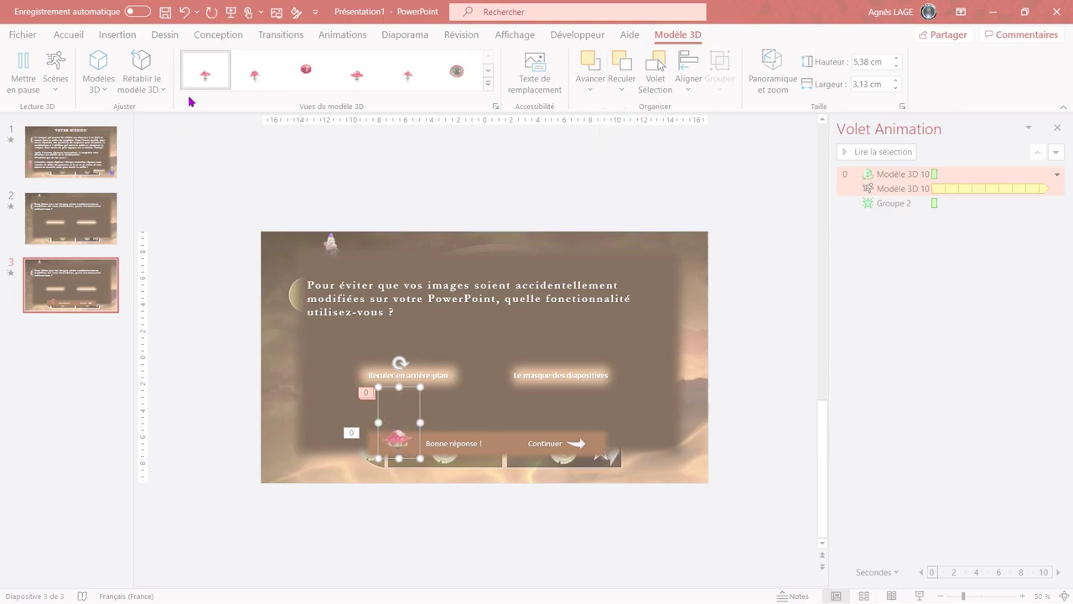
left_click(280, 37)
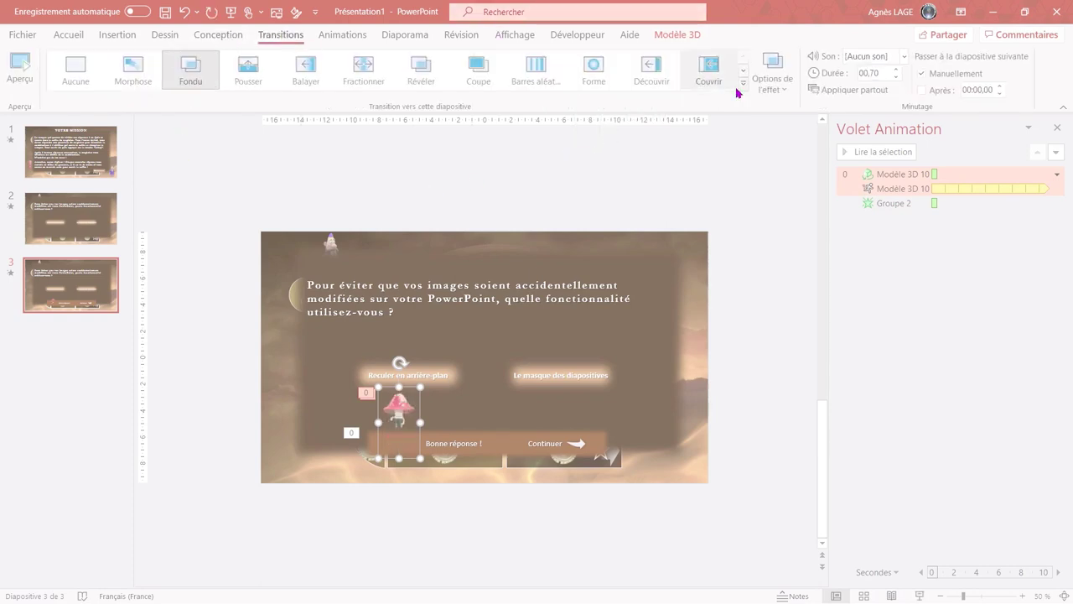
Set slide 3's transition duration to 00,25.
double_click(879, 72)
type("0,25")
key("Return")
Make the transition play the Jingle réponse juste sound file.
left_click(905, 56)
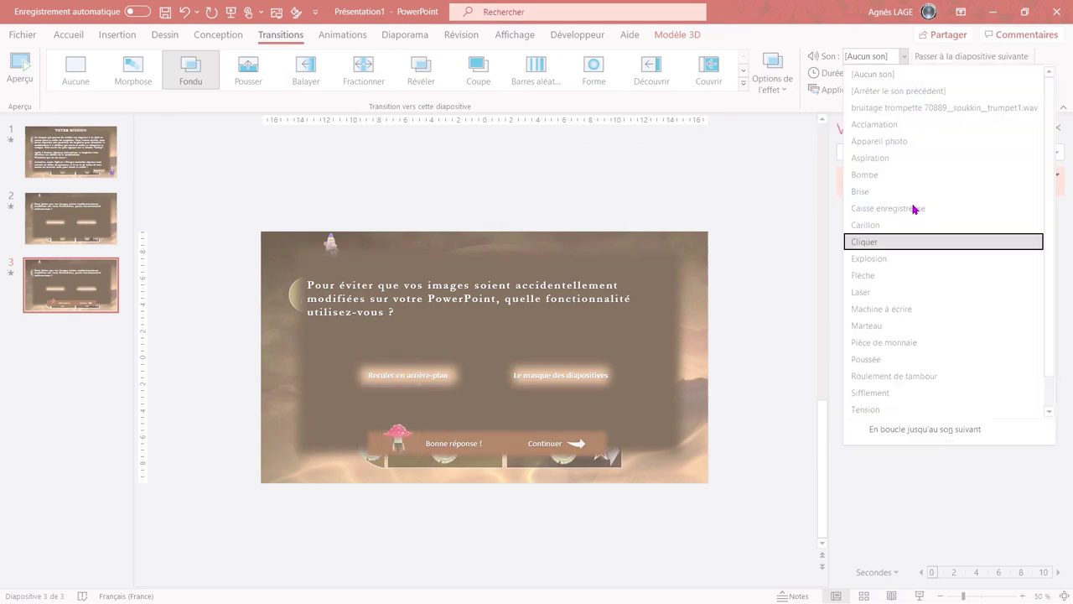
scroll(914, 208, "down", 1)
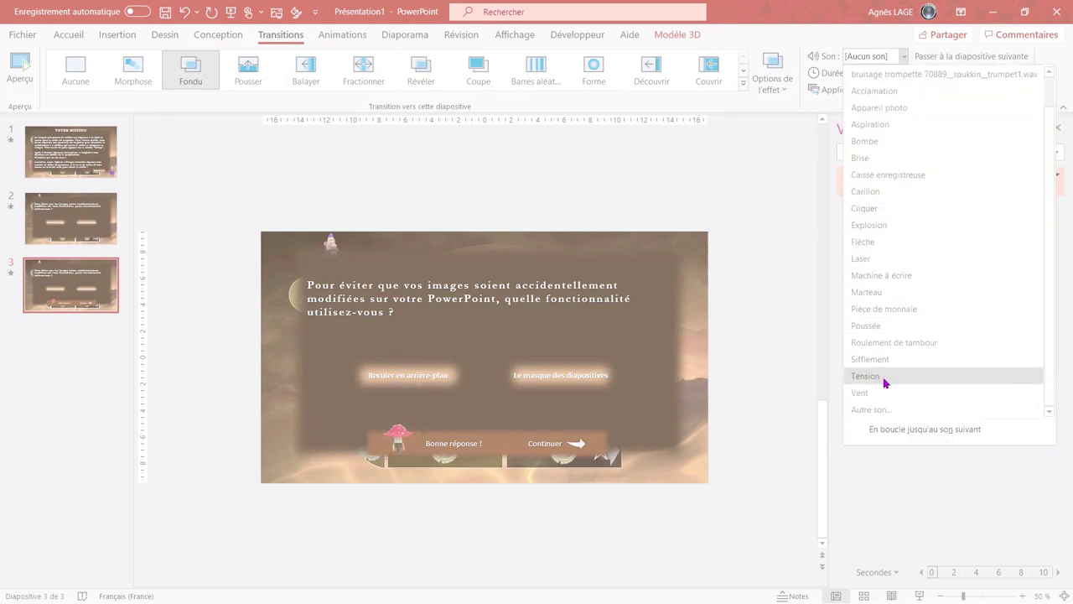
left_click(872, 409)
left_click(194, 227)
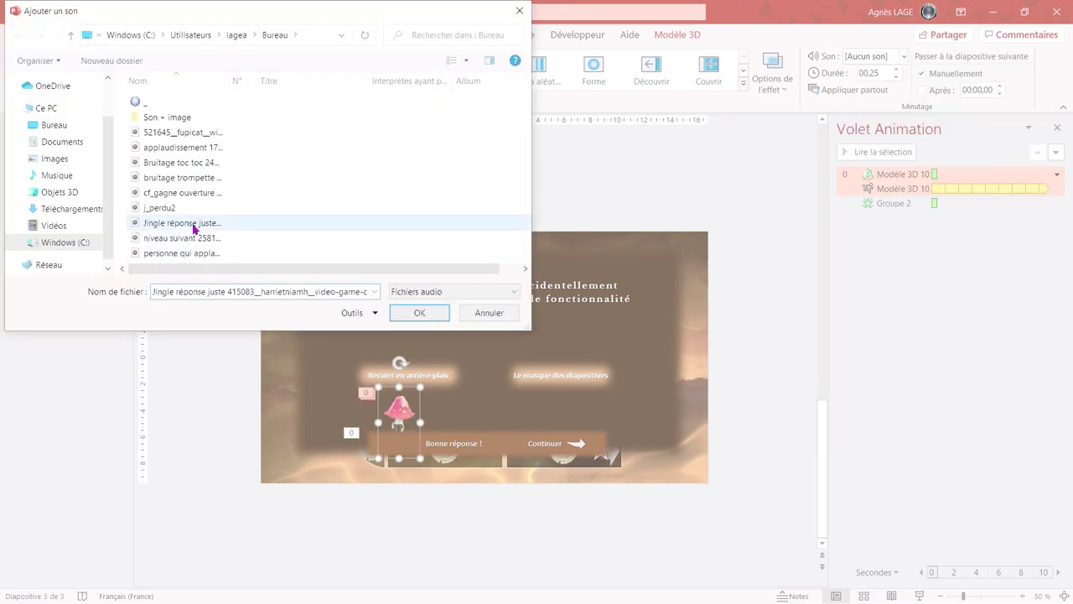
left_click(419, 312)
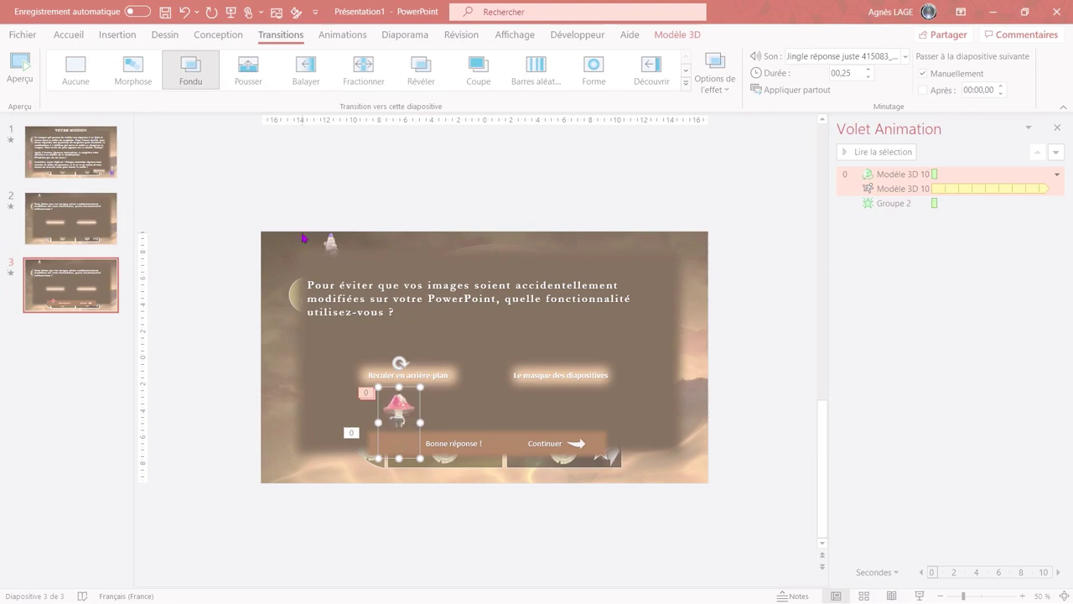
left_click(81, 218)
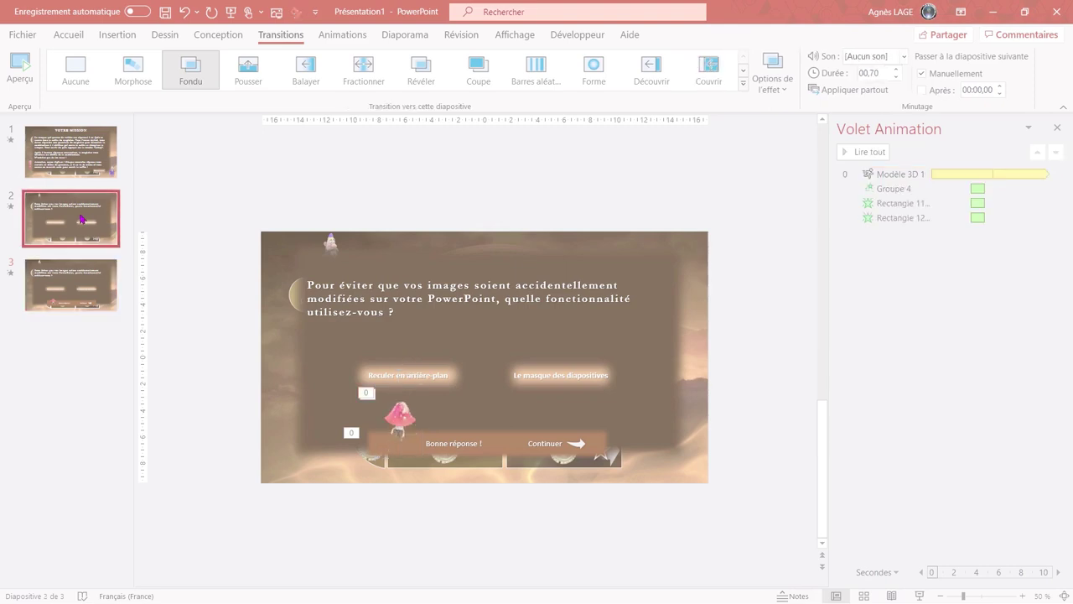
Duplicate slide 2, drag the copy to the end, and delete all its animations.
key("ctrl+d")
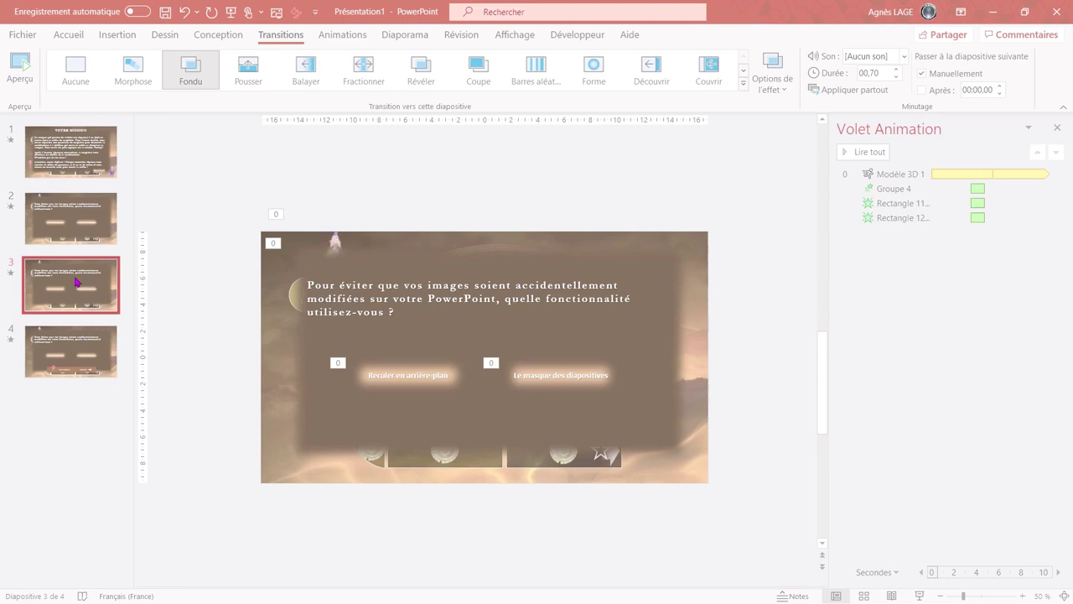
left_click_drag(76, 282, 76, 370)
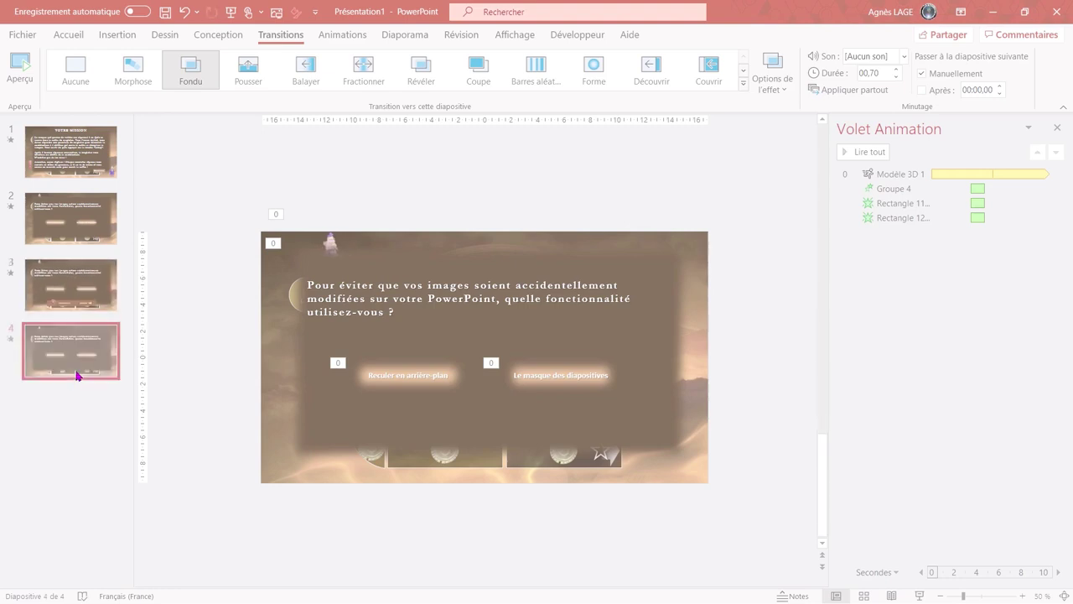
left_click(895, 175)
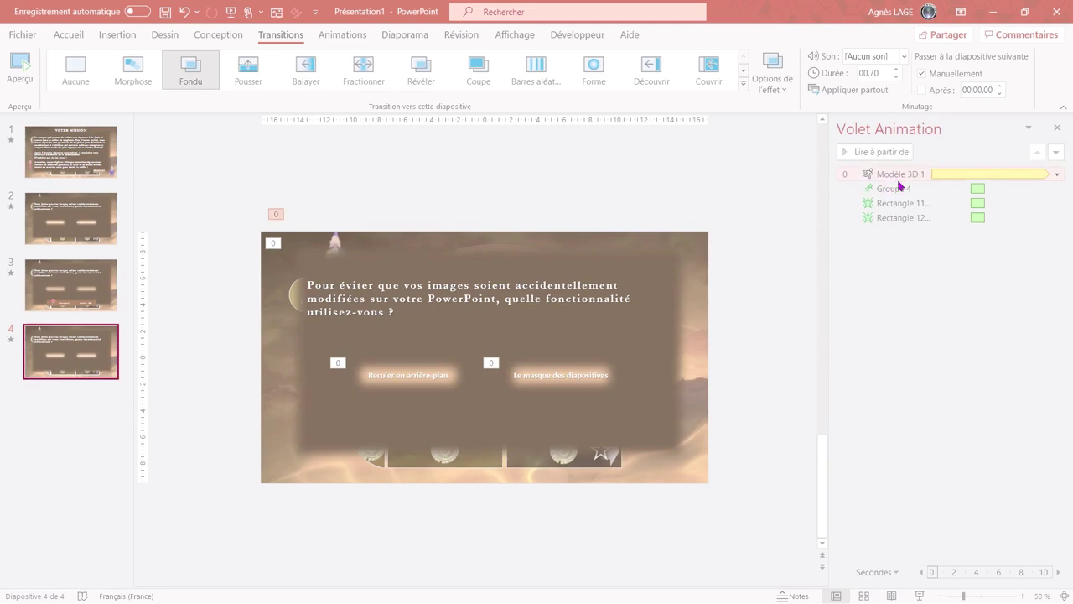
left_click(903, 218, "shift")
left_click(1056, 217)
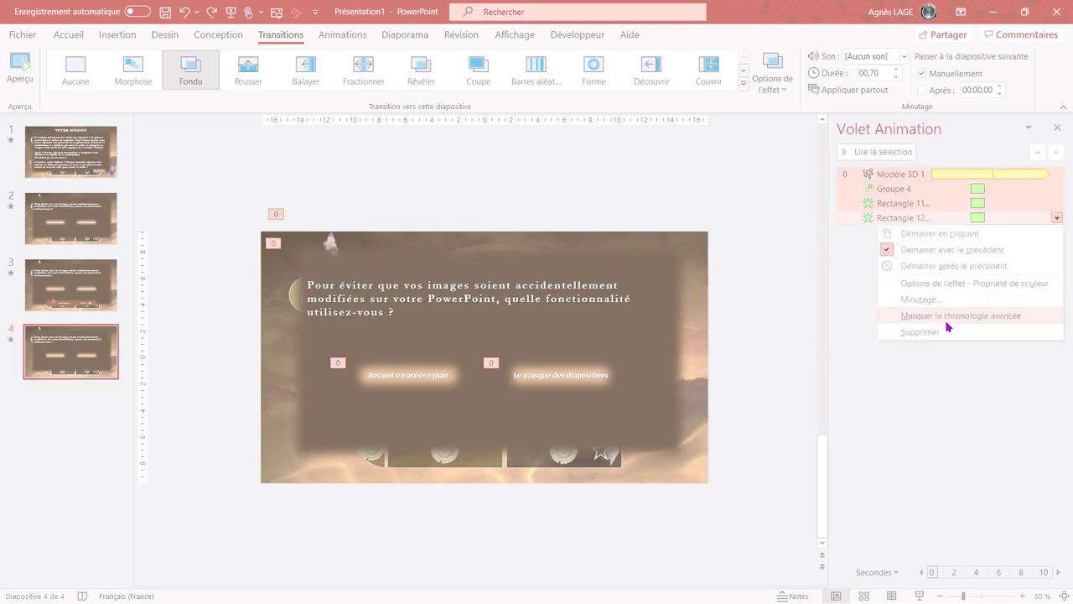
left_click(934, 331)
left_click(601, 383)
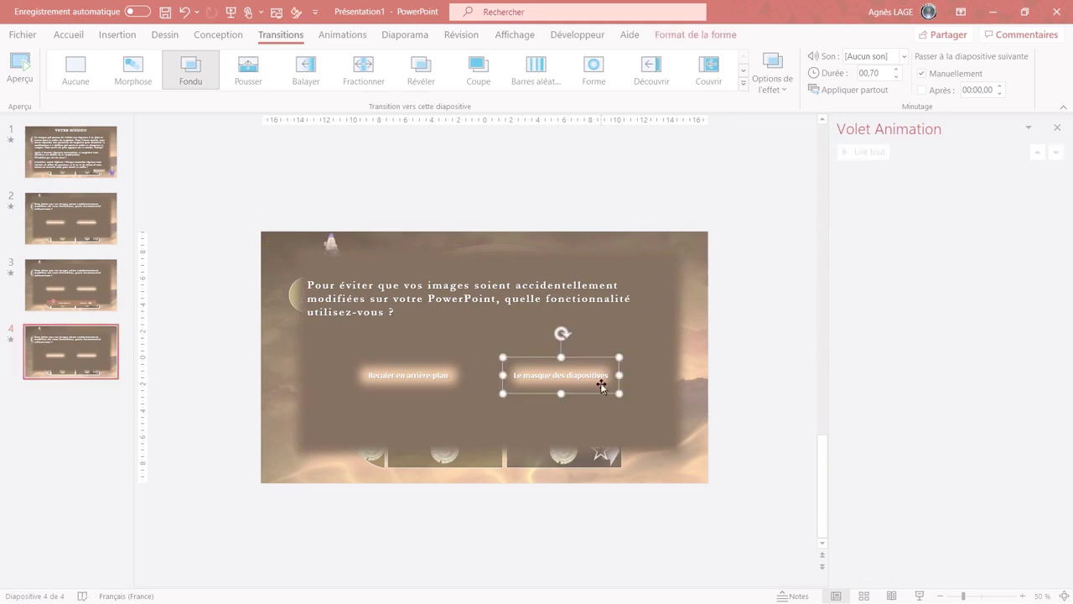
Replace the answer buttons with the Oups ! Mauvaise réponse banner and retry icon, grouped.
key("Delete")
left_click(447, 396)
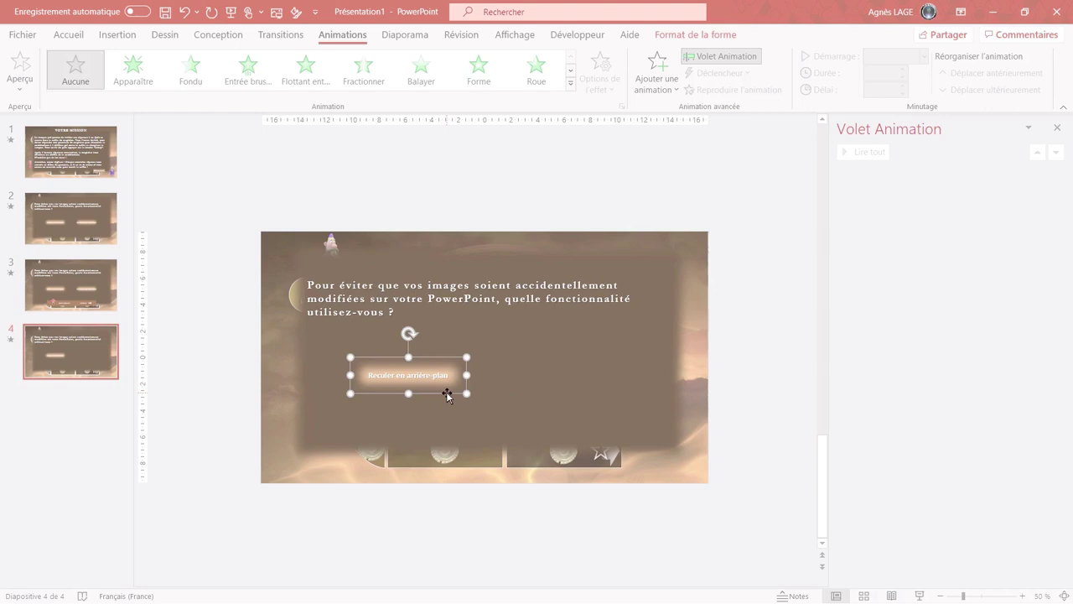
key("ctrl+y")
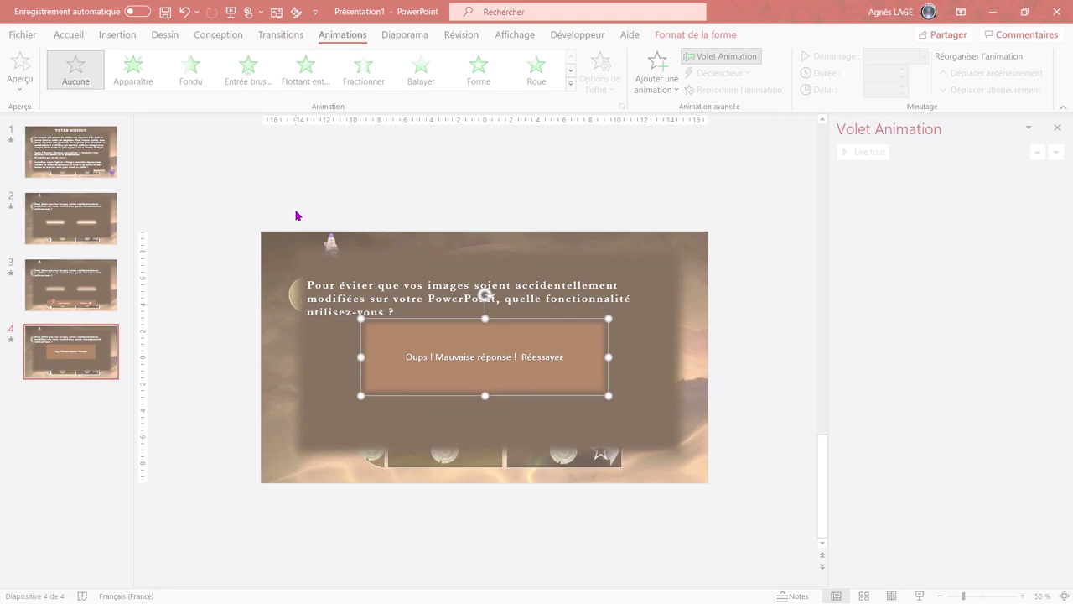
key("ctrl+v")
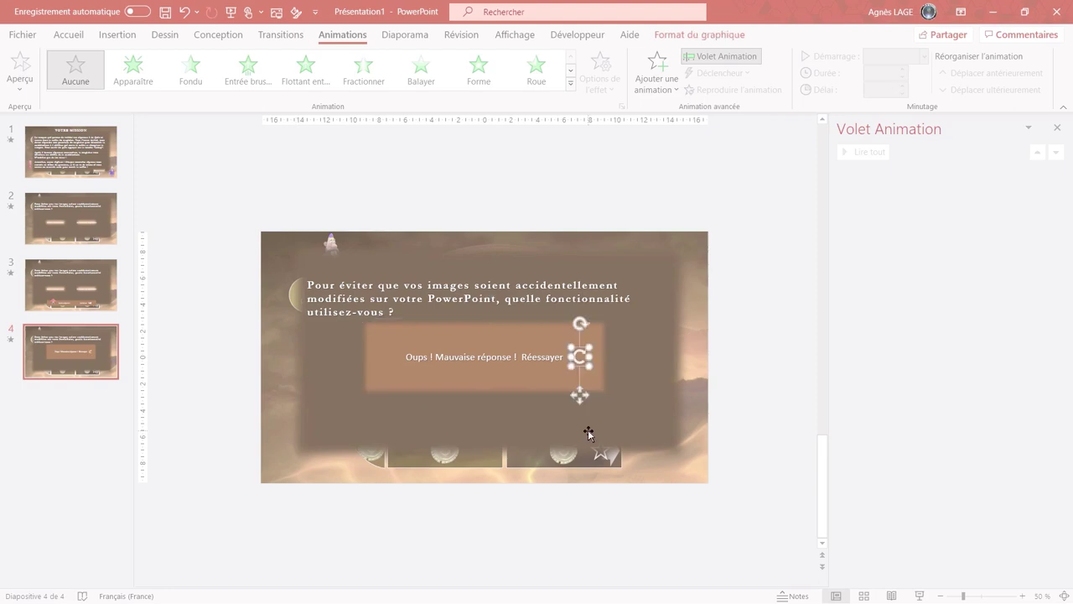
left_click(507, 393, "shift")
right_click(494, 394)
mouse_move(537, 216)
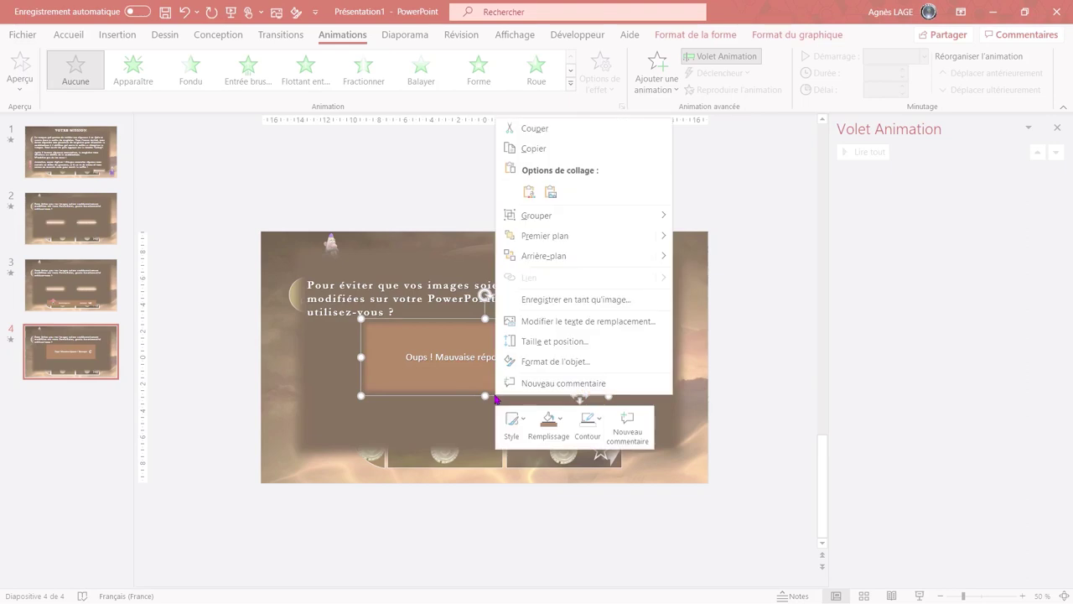
left_click(751, 200)
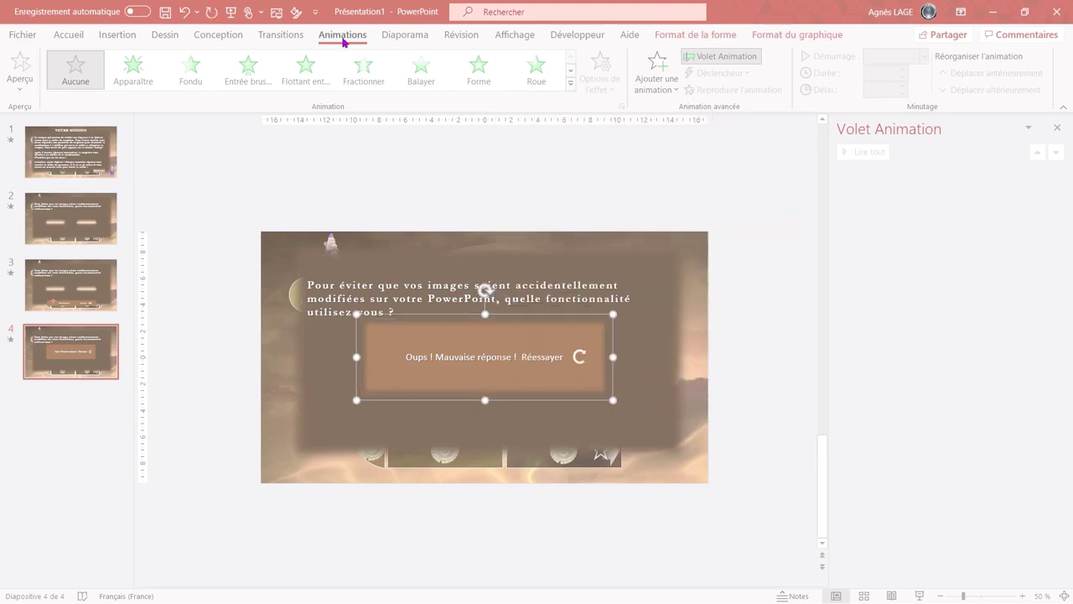
Give the banner group a Fondu entrance, Avec la précédente, lasting 01,00.
left_click(189, 79)
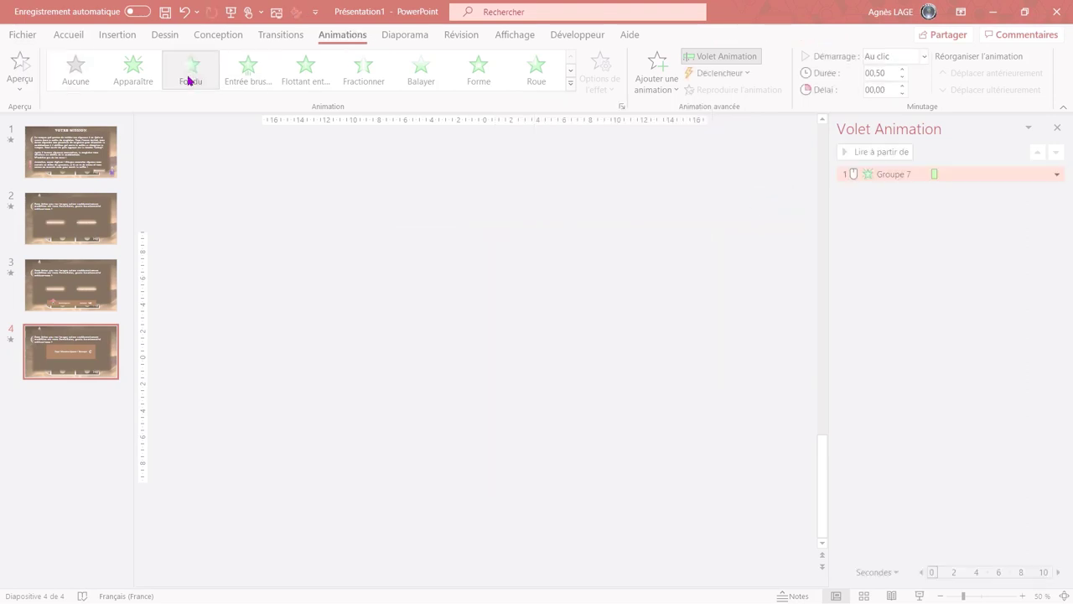
left_click(894, 57)
left_click(881, 90)
double_click(904, 72)
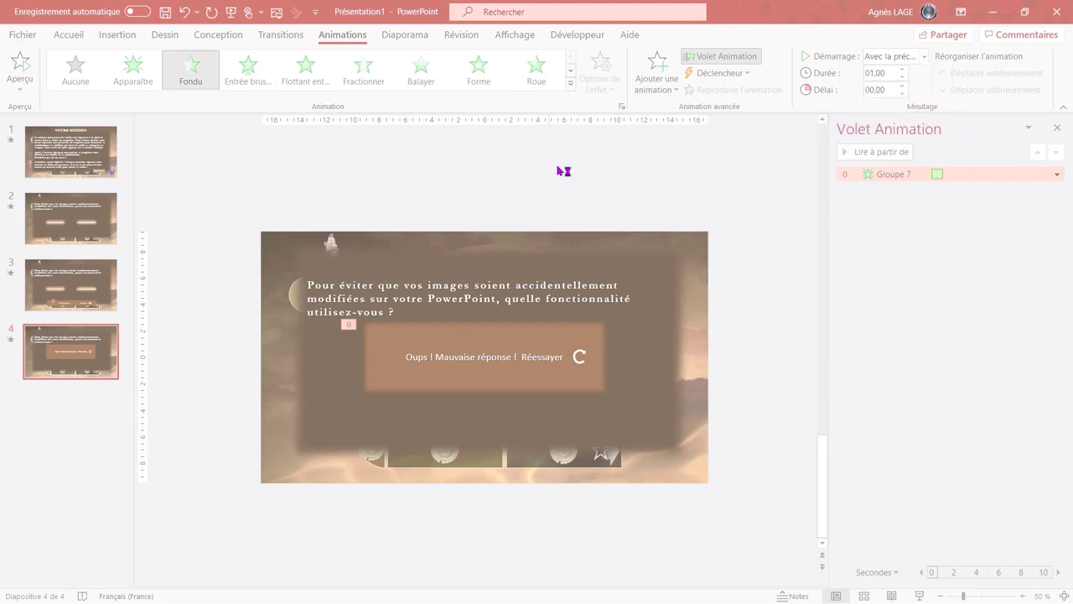
left_click(122, 38)
Insert the animated dog from the online 3D models' animated category and apply a scene animation.
left_click(285, 89)
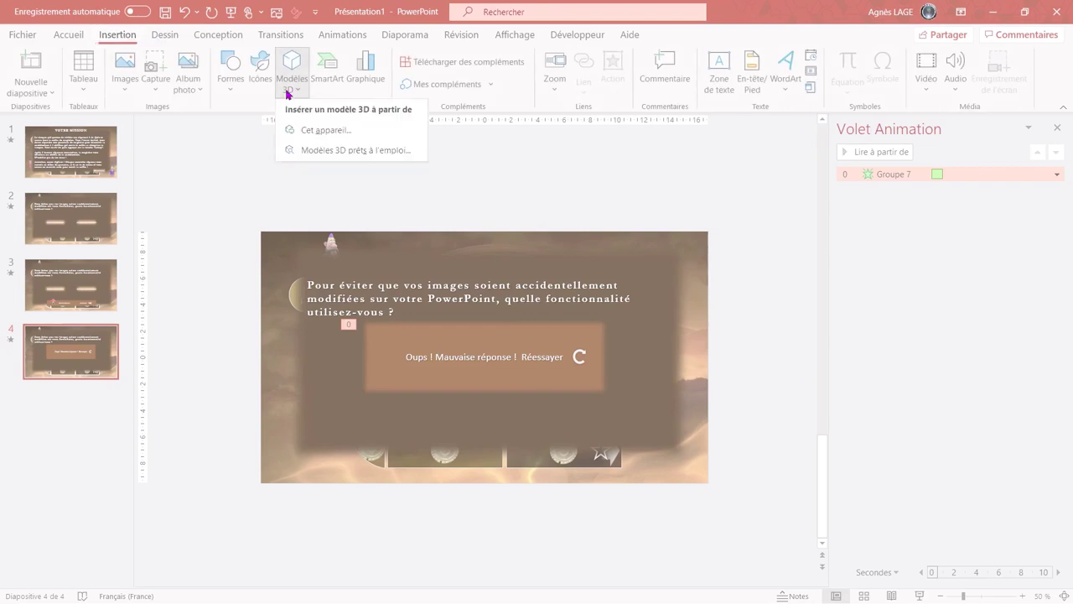
left_click(321, 151)
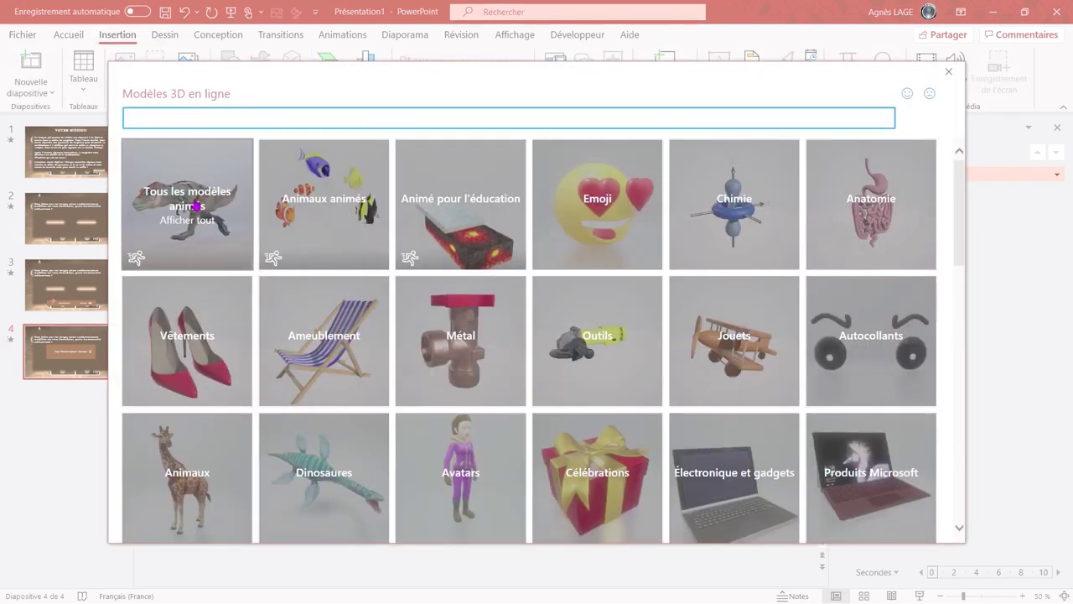
left_click(194, 204)
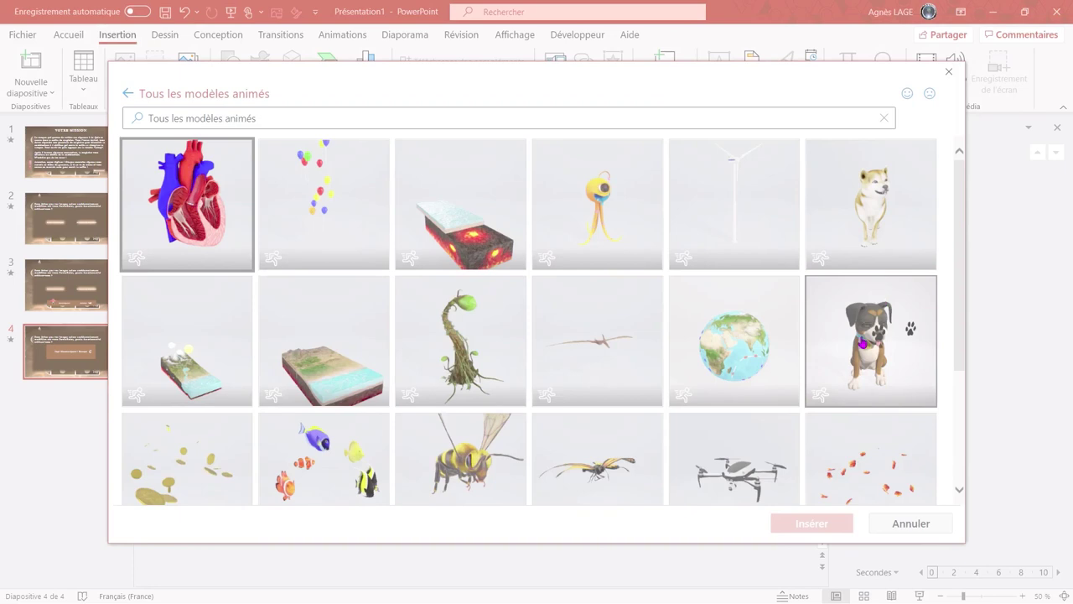
left_click(868, 336)
left_click(815, 522)
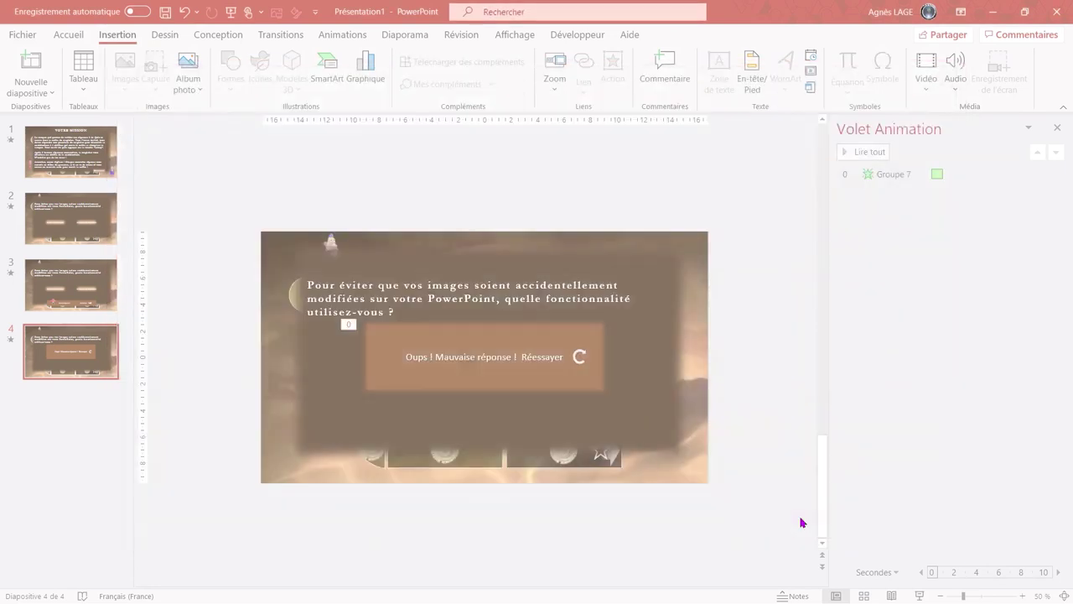
left_click(65, 90)
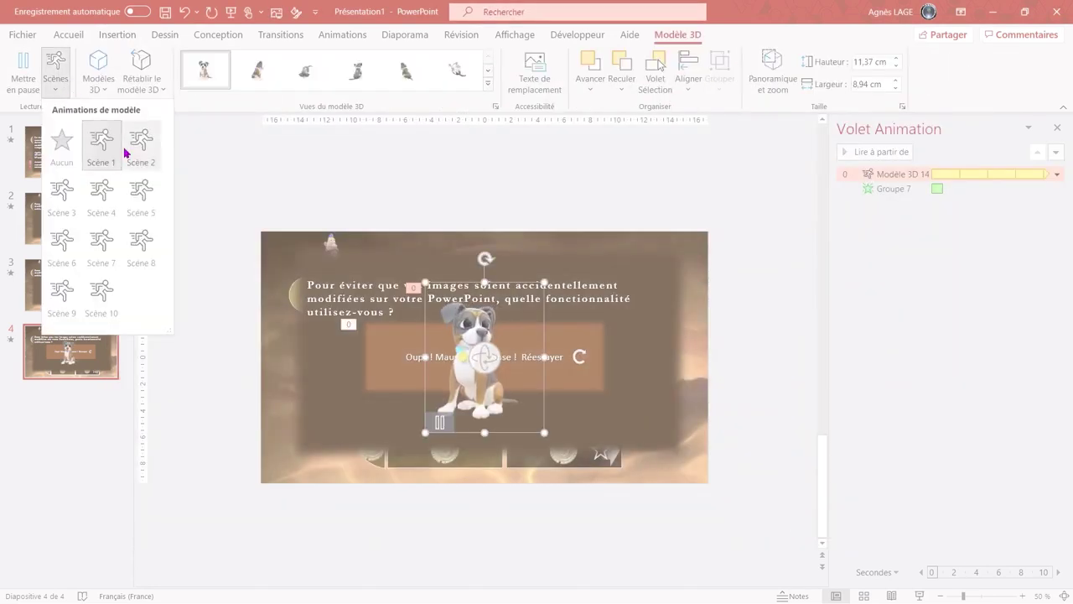
left_click(102, 191)
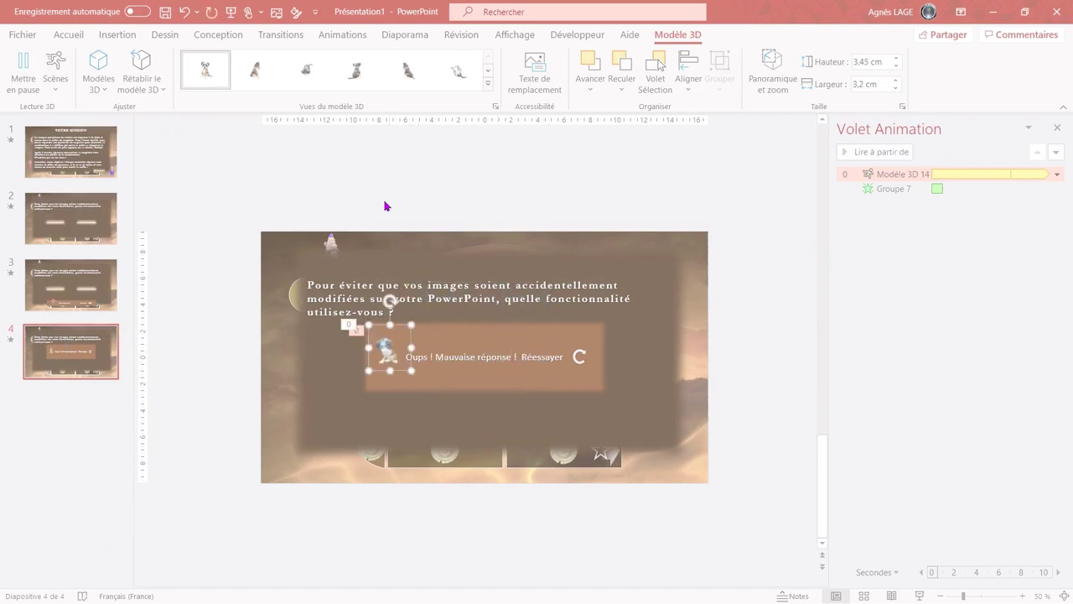
Set slide 4's transition to 00,25 with the j_perdu2 sound file.
left_click(283, 37)
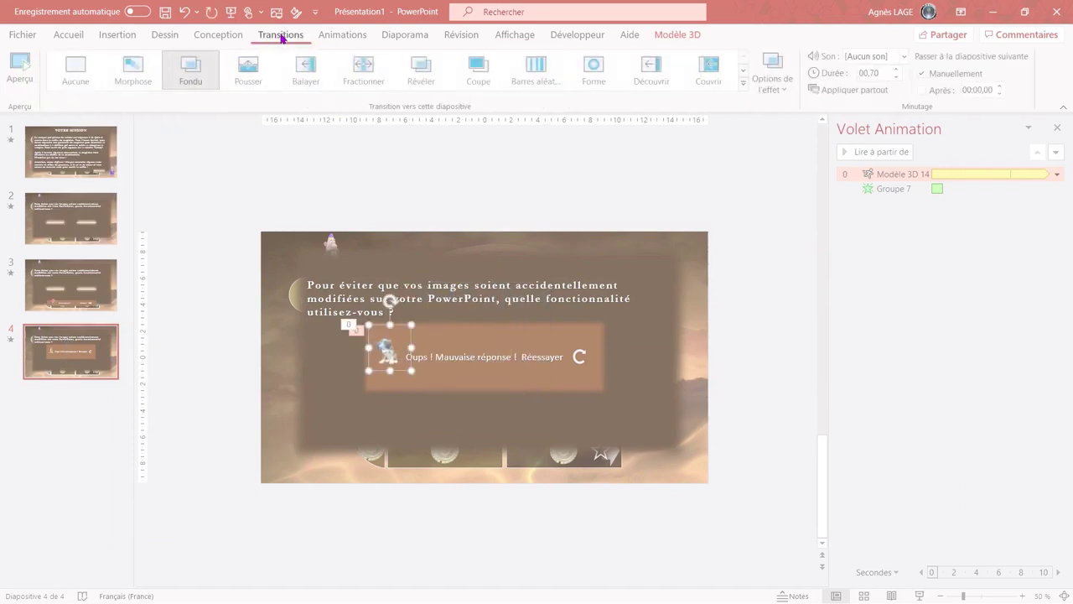
left_click(874, 73)
left_click(904, 56)
scroll(929, 290, "down", 1)
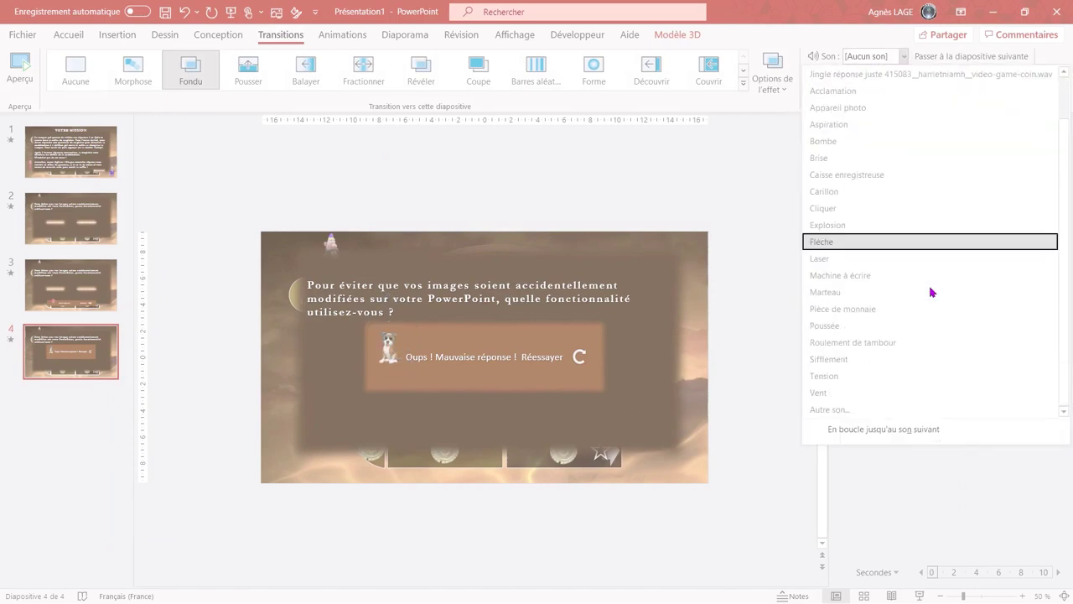
left_click(846, 411)
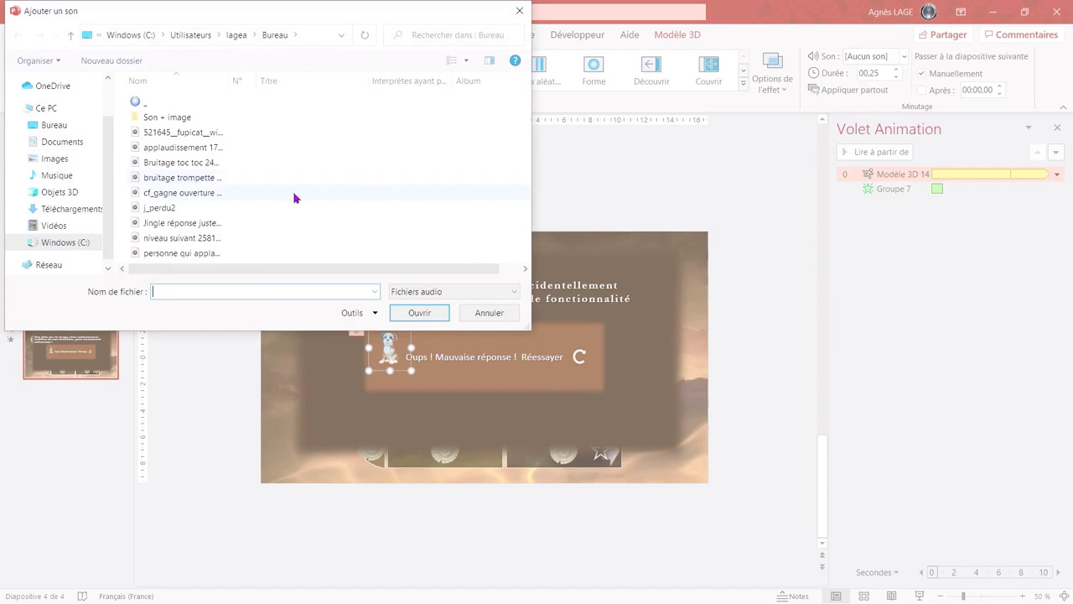
left_click(169, 207)
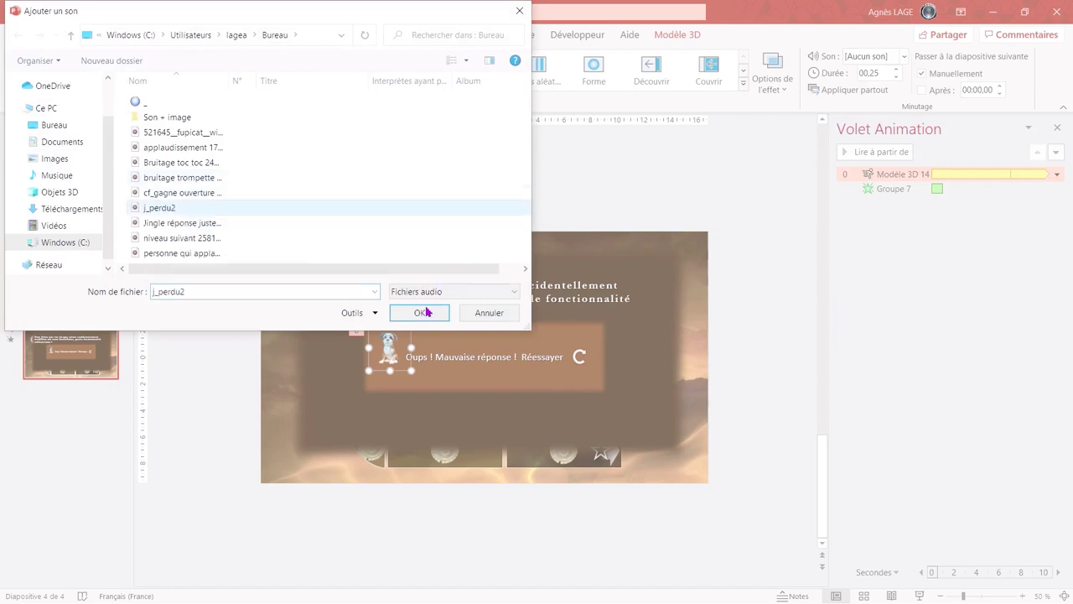
left_click(422, 312)
left_click(81, 40)
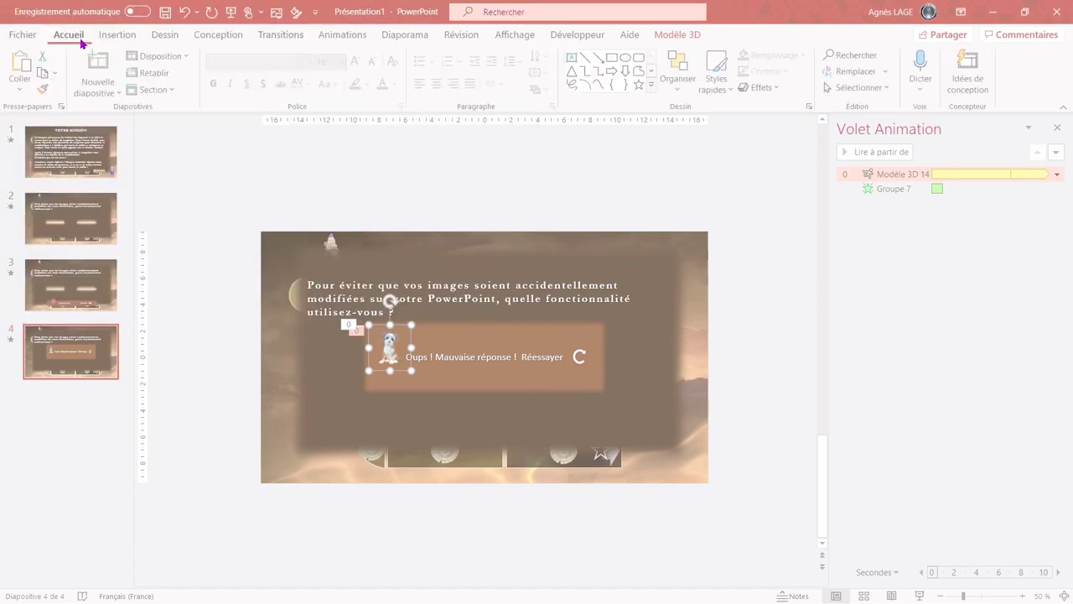
Draw a rectangle over the Réessayer button and set it to Aucun remplissage.
left_click(613, 62)
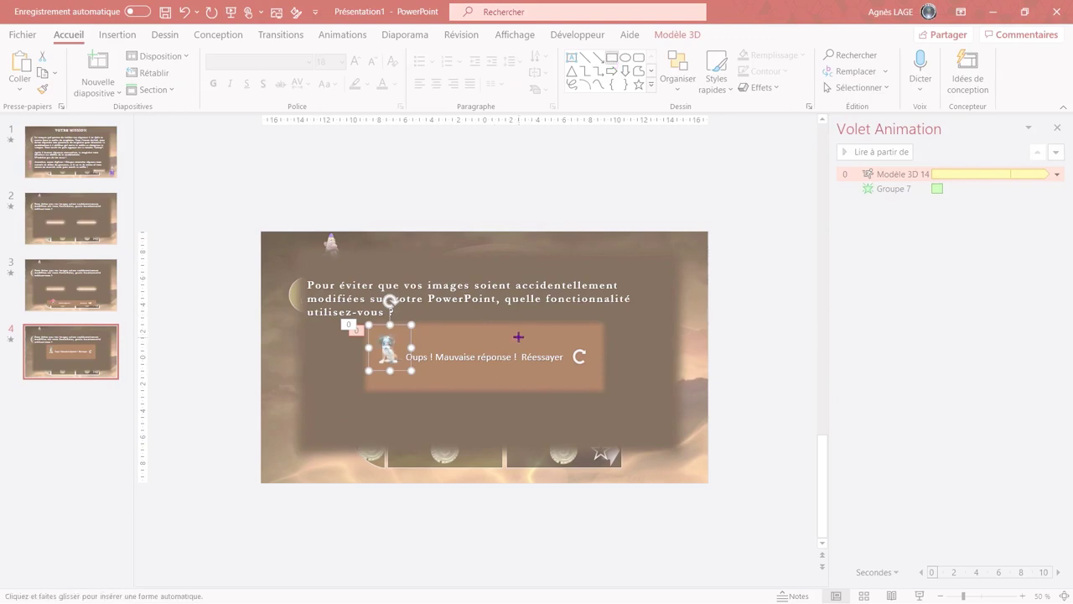
left_click_drag(520, 335, 595, 372)
left_click(382, 58)
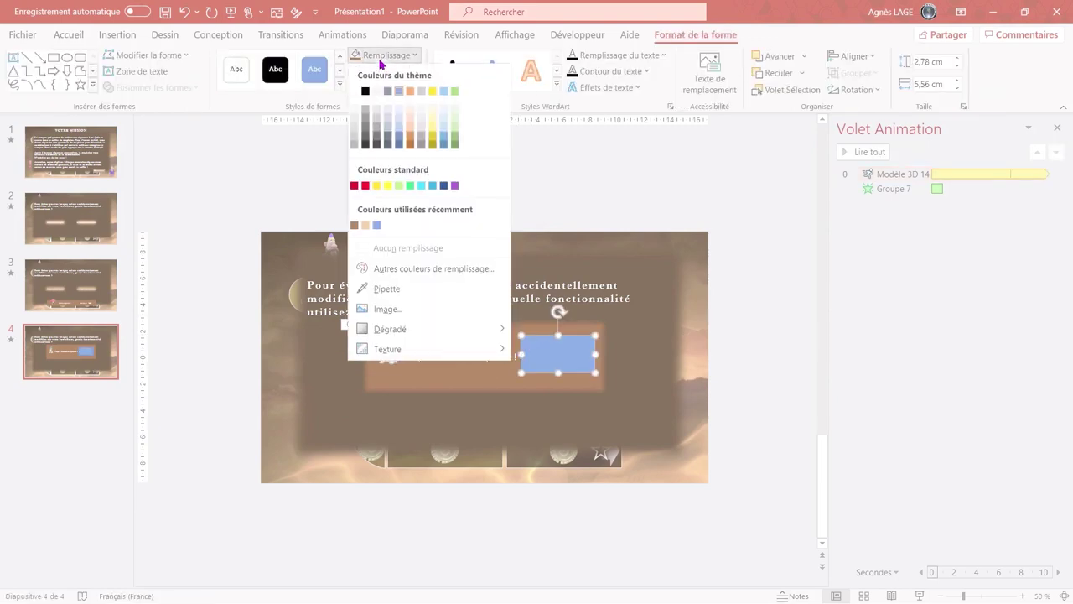
left_click(389, 247)
Hyperlink the invisible rectangle to slide 1.
key("ctrl+k")
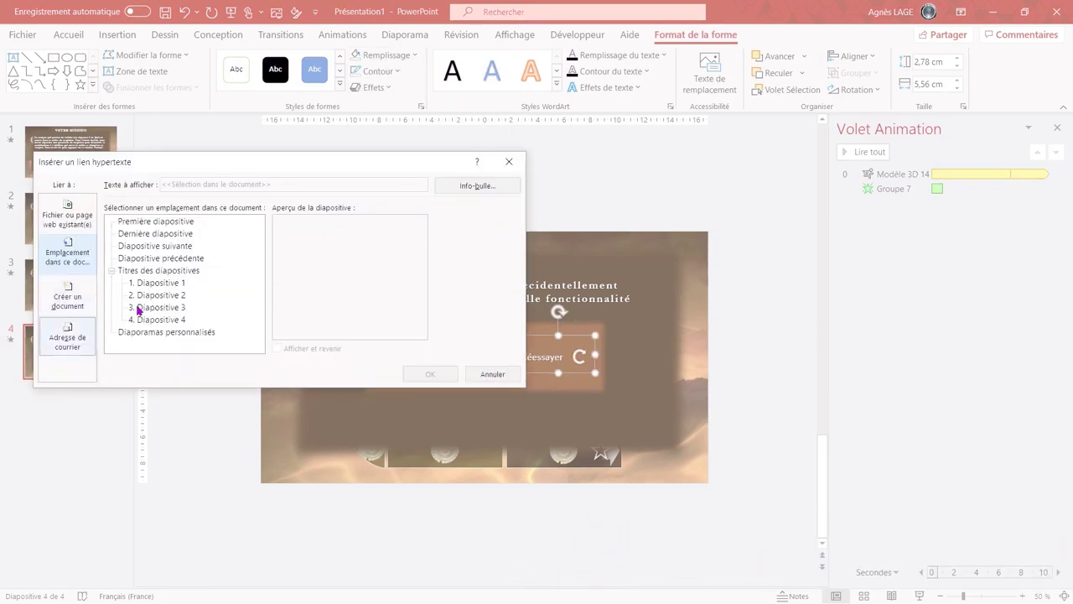
left_click(170, 284)
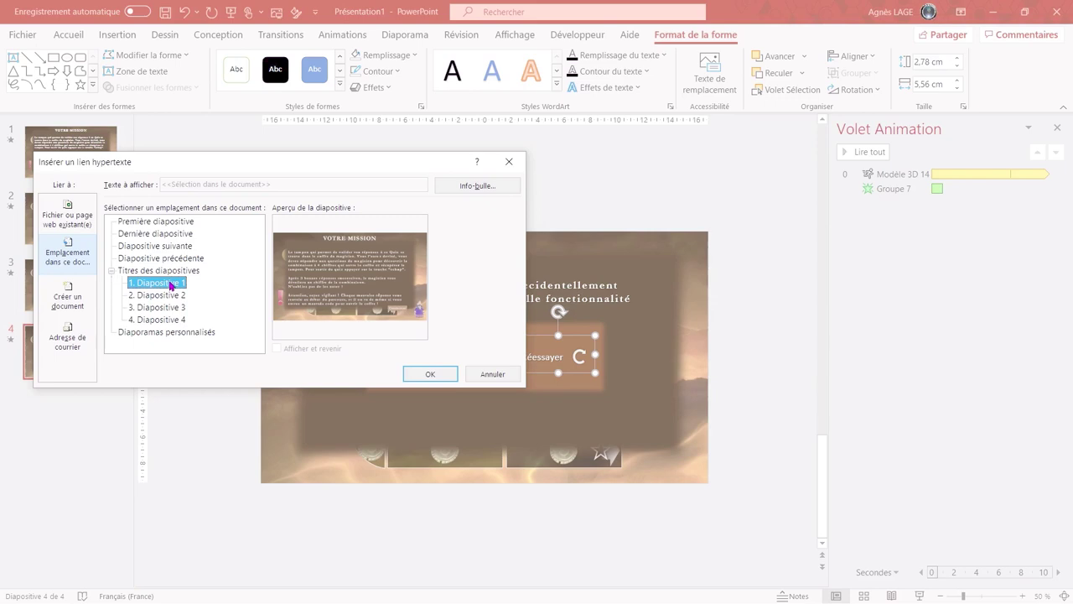
left_click(428, 373)
left_click(99, 237)
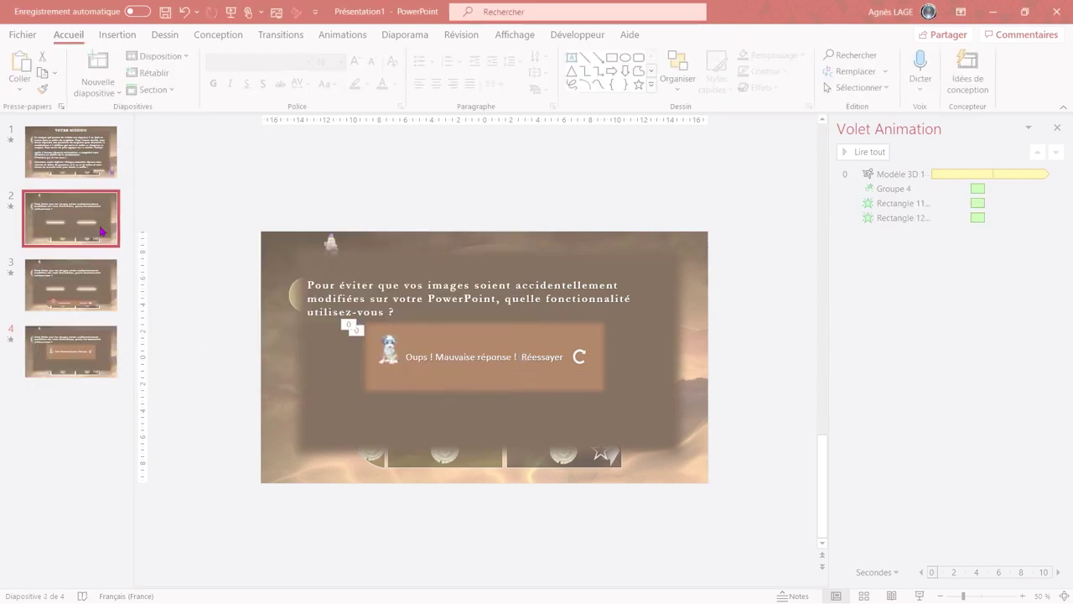
Link the Reculer en arrière-plan answer to slide 4.
left_click(426, 388)
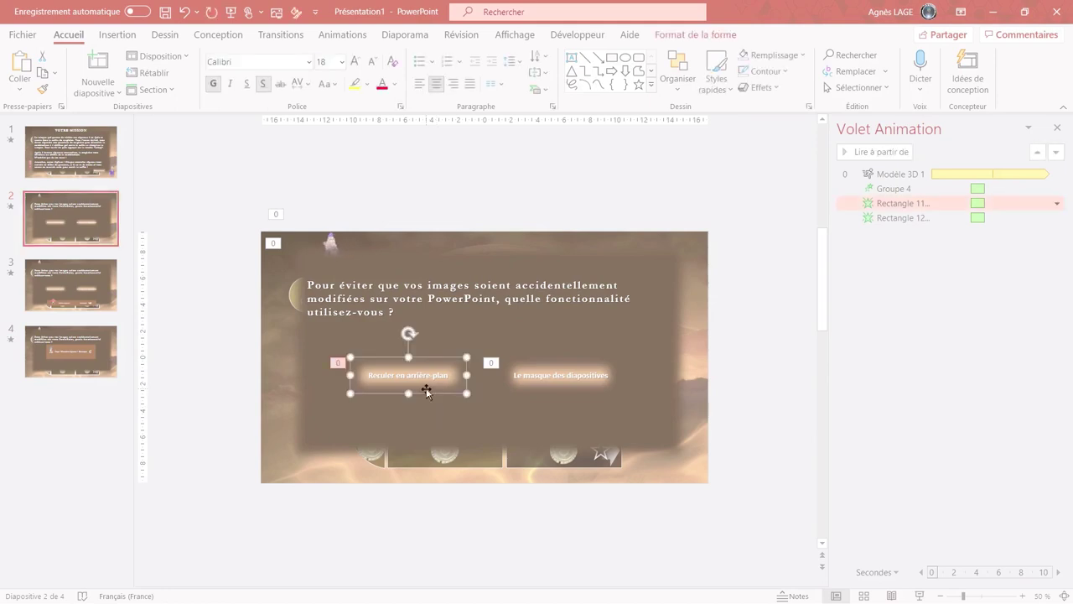
key("ctrl+k")
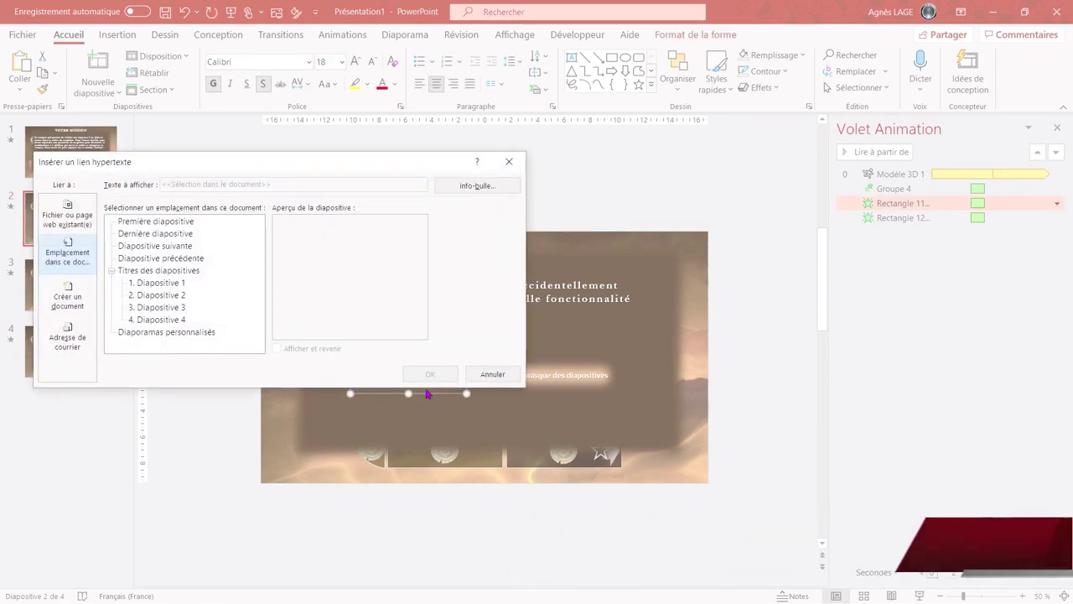
left_click(172, 321)
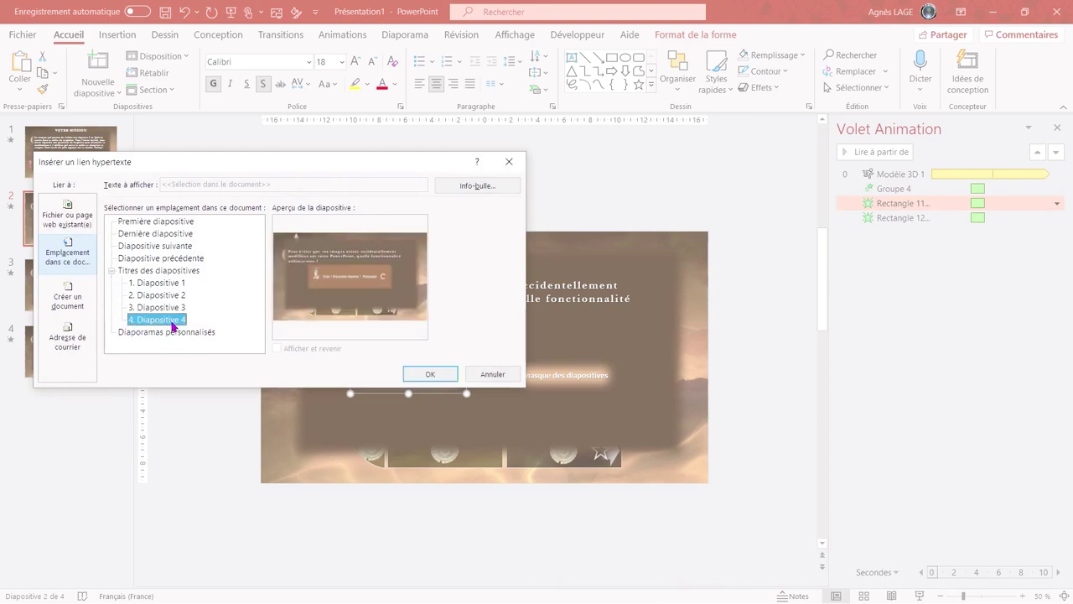
left_click(431, 375)
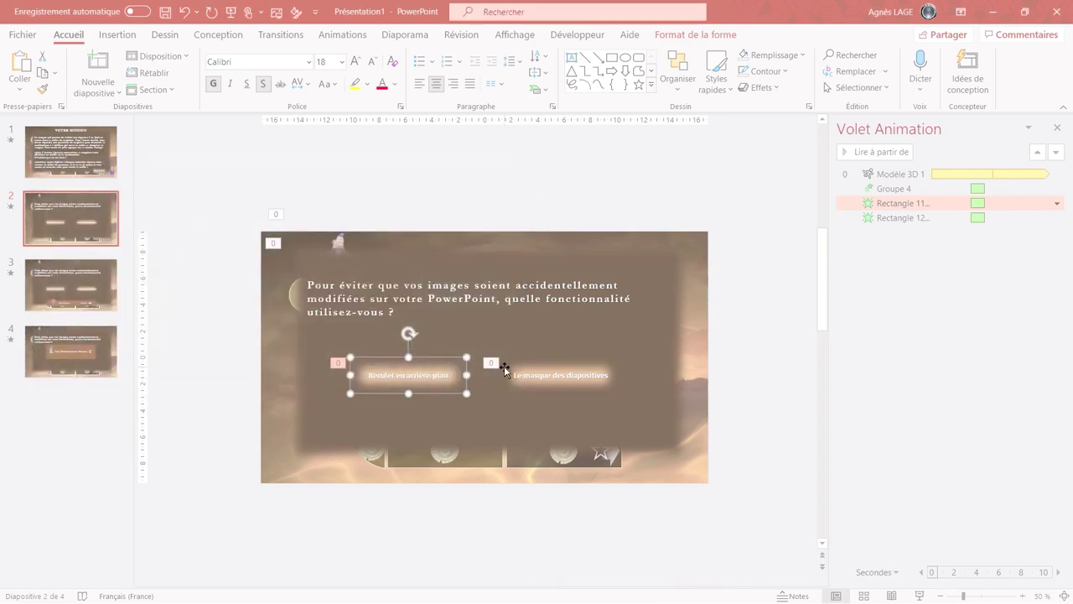
Link the Le masque des diapositives answer to slide 3.
left_click(519, 383)
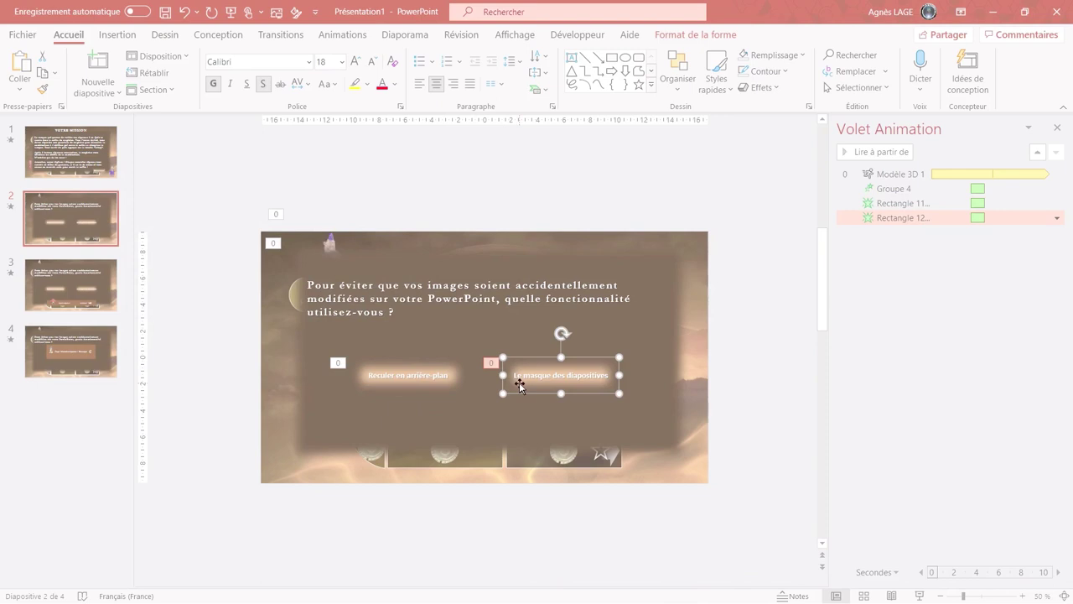
key("ctrl+k")
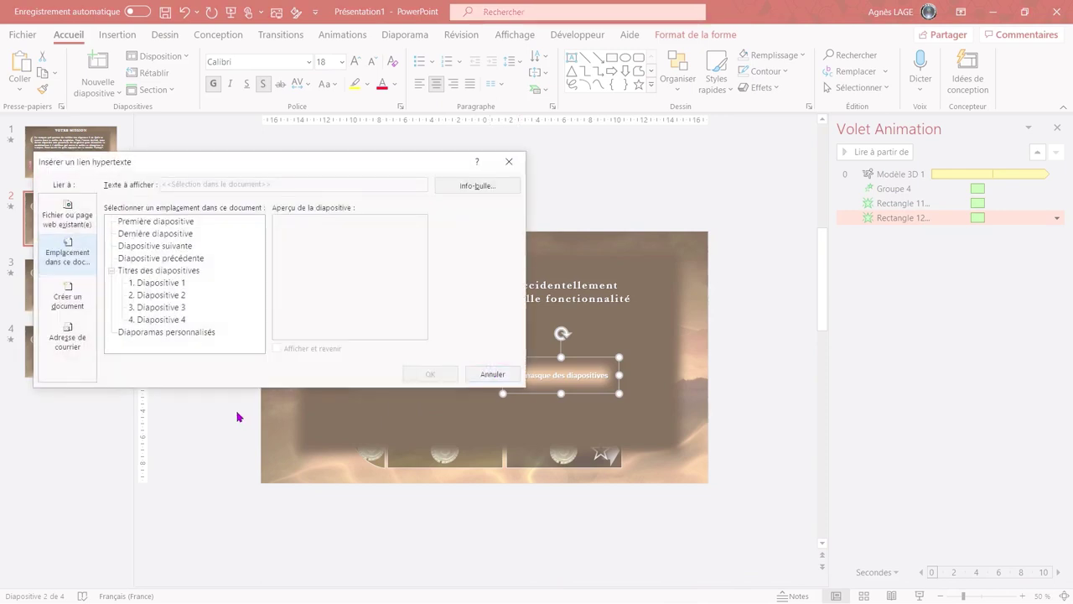
left_click(182, 309)
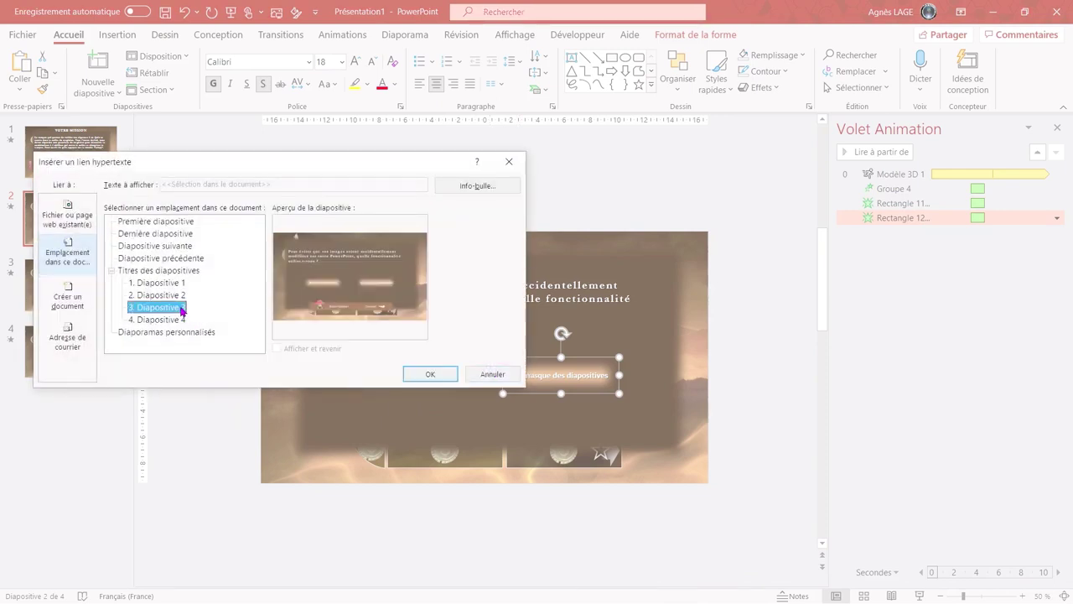
key("Return")
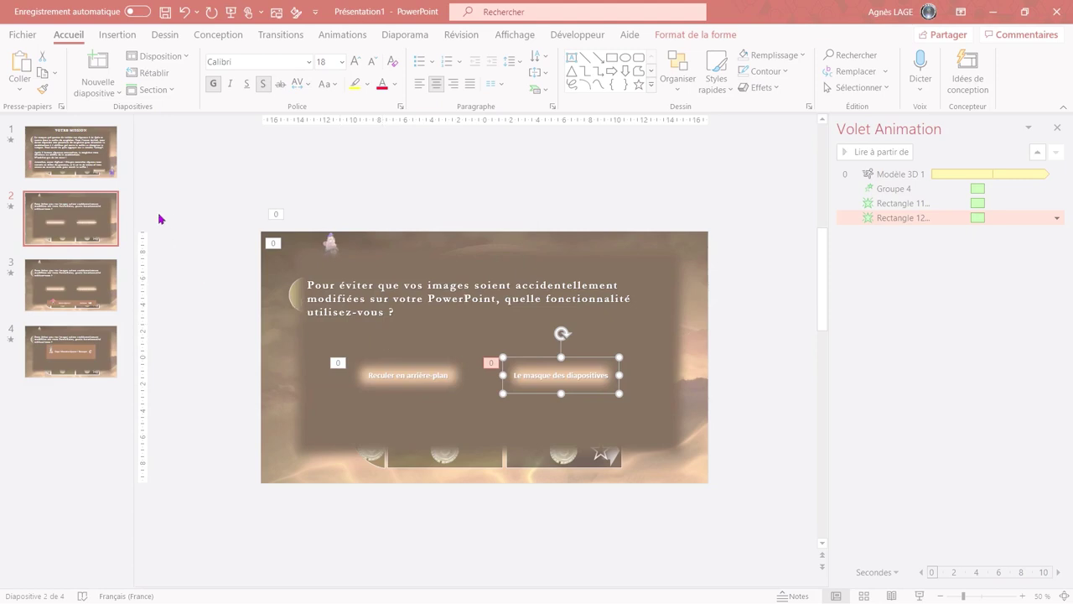
left_click(101, 235)
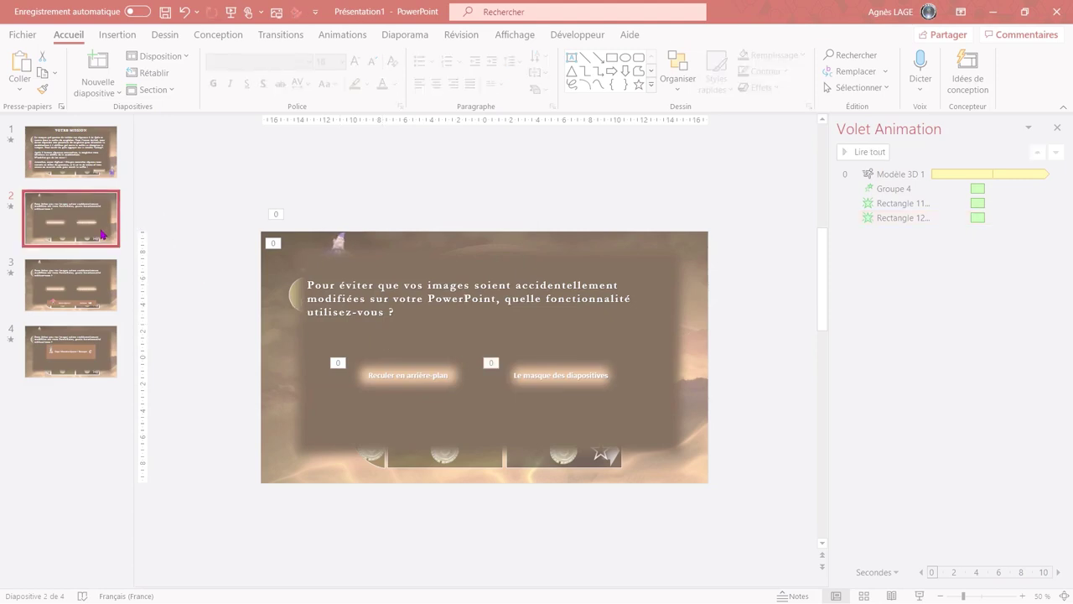
Duplicate slides 2 and 3 as slides 4 and 5.
left_click(77, 285)
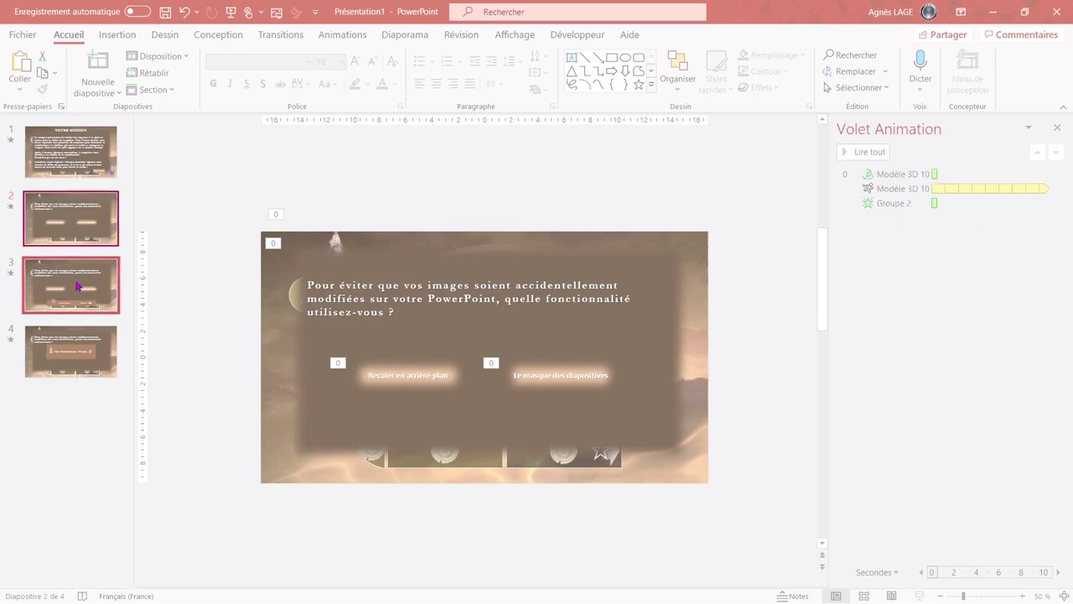
key("ctrl+d")
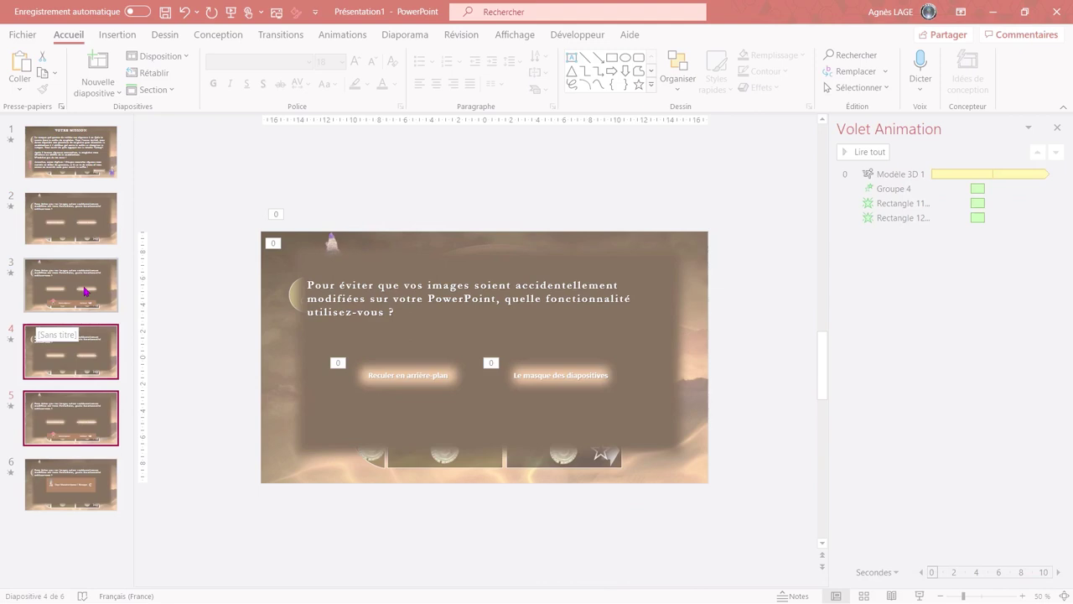
left_click(84, 291)
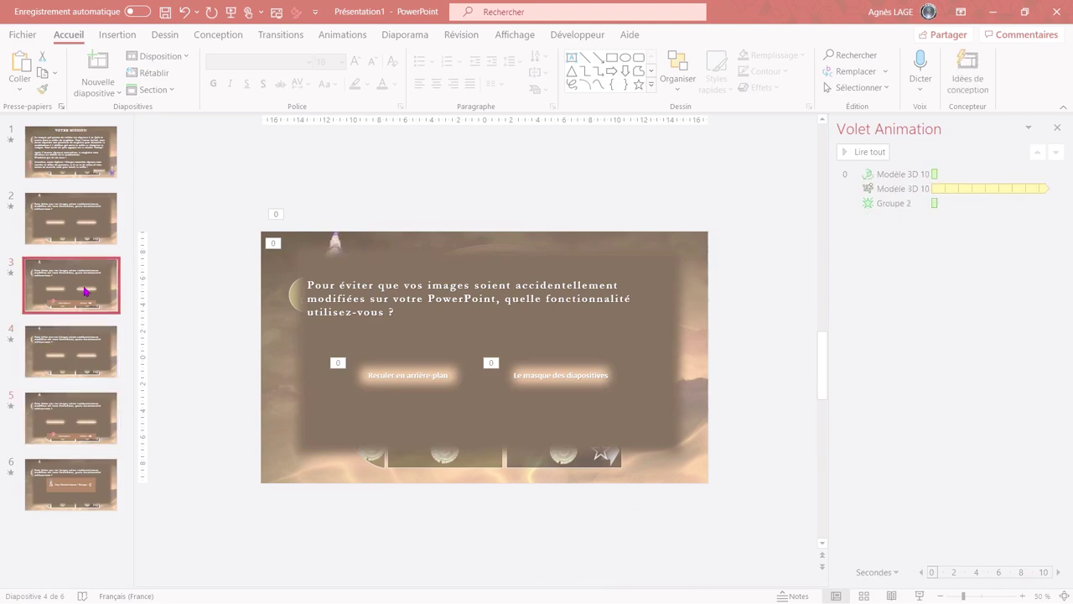
Draw a no-fill rectangle over Continuer on slide 3 and link it to slide 4.
left_click(613, 63)
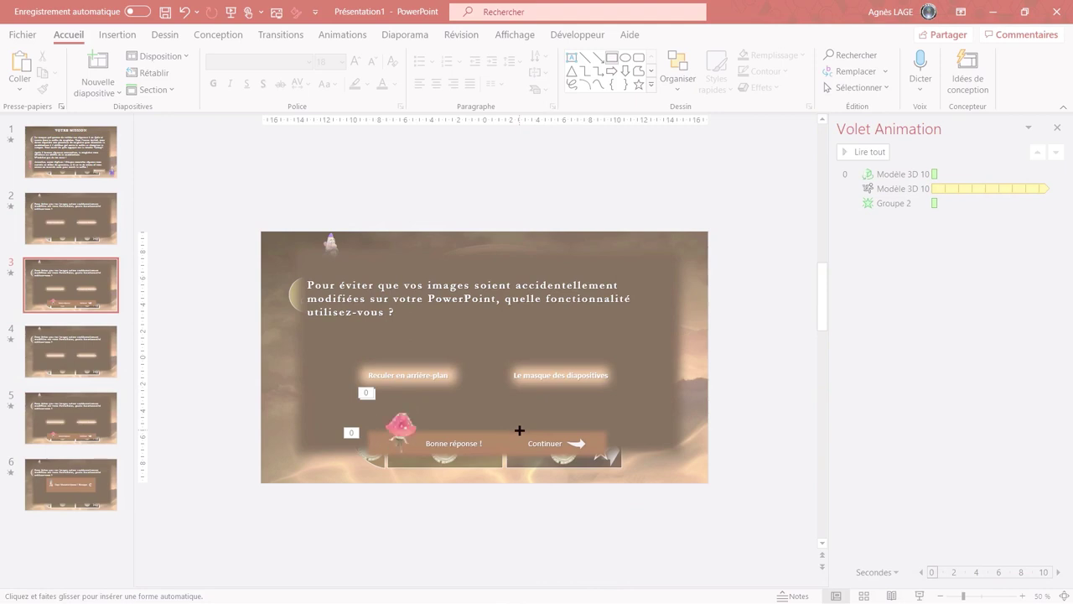
left_click_drag(519, 427, 606, 460)
left_click(356, 56)
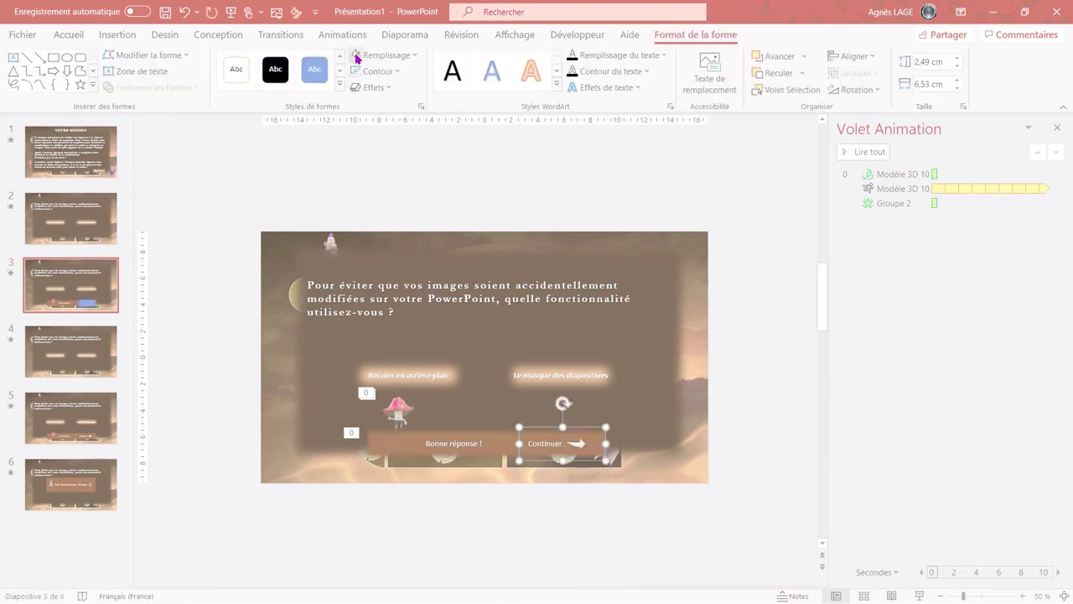
key("ctrl+k")
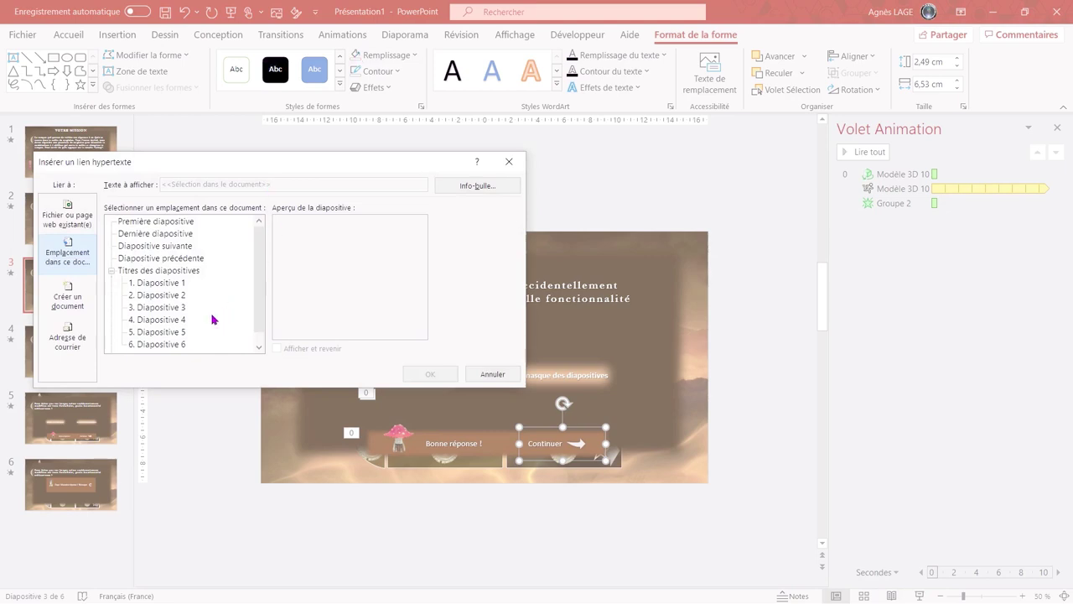
double_click(182, 320)
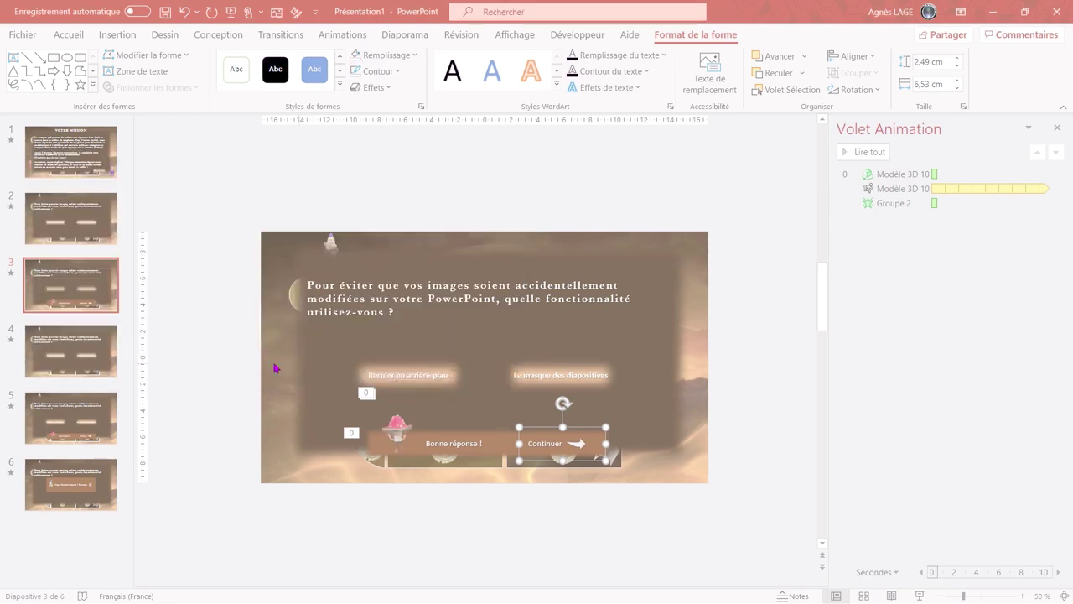
left_click(93, 354)
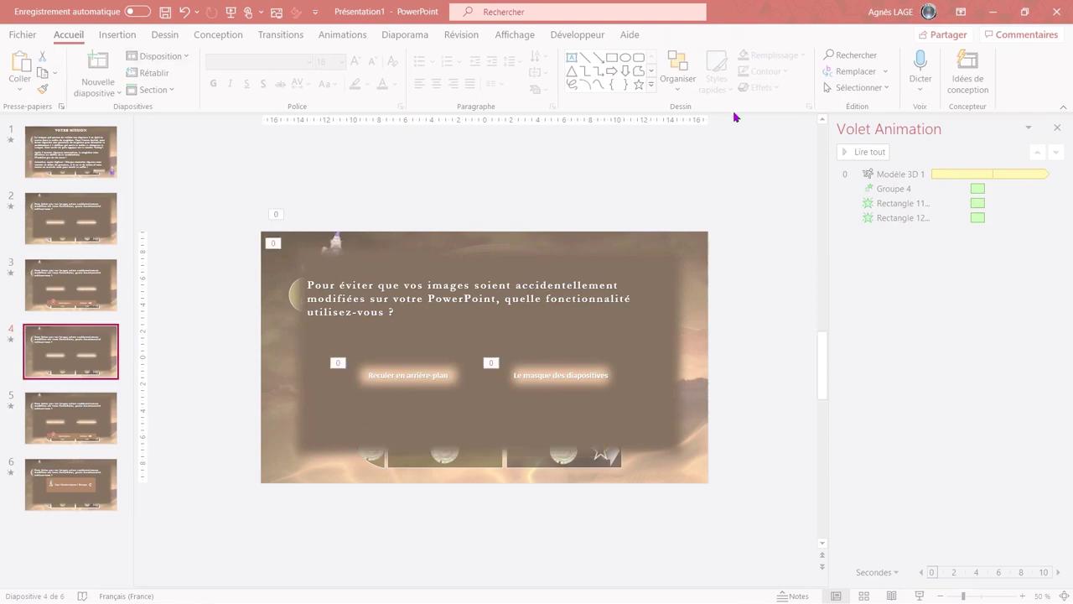
Hide the Groupe 4 question panel on slide 4 from the Selection pane.
left_click(852, 87)
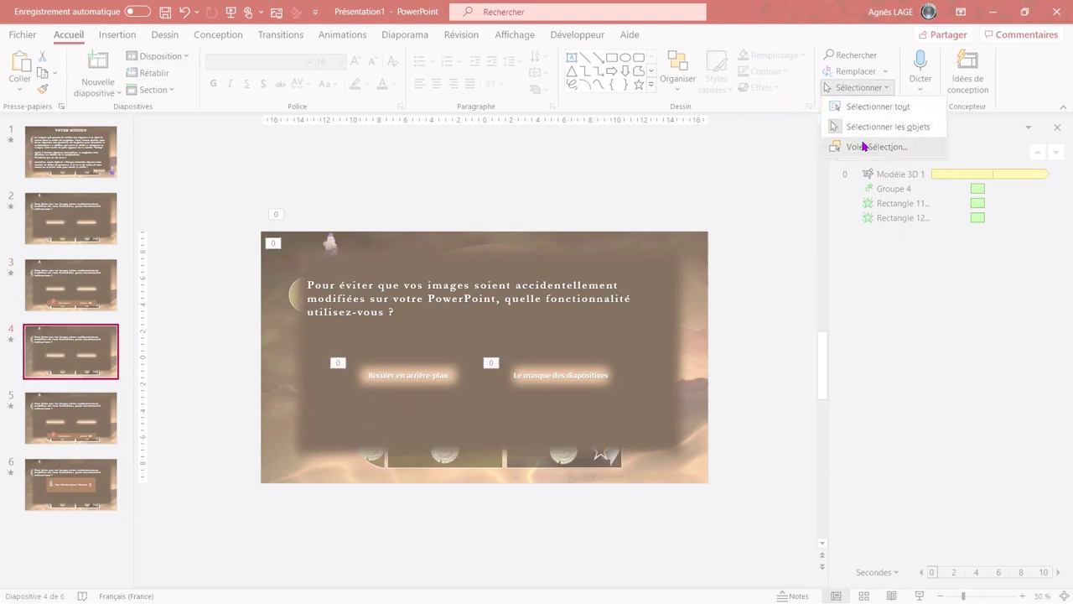
left_click(863, 147)
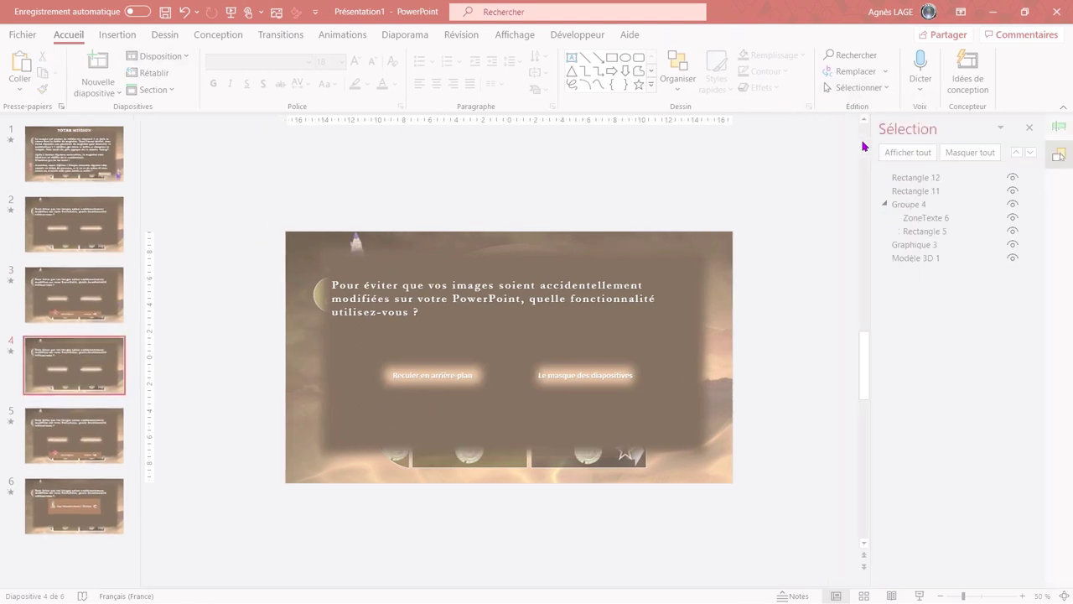
left_click(700, 363)
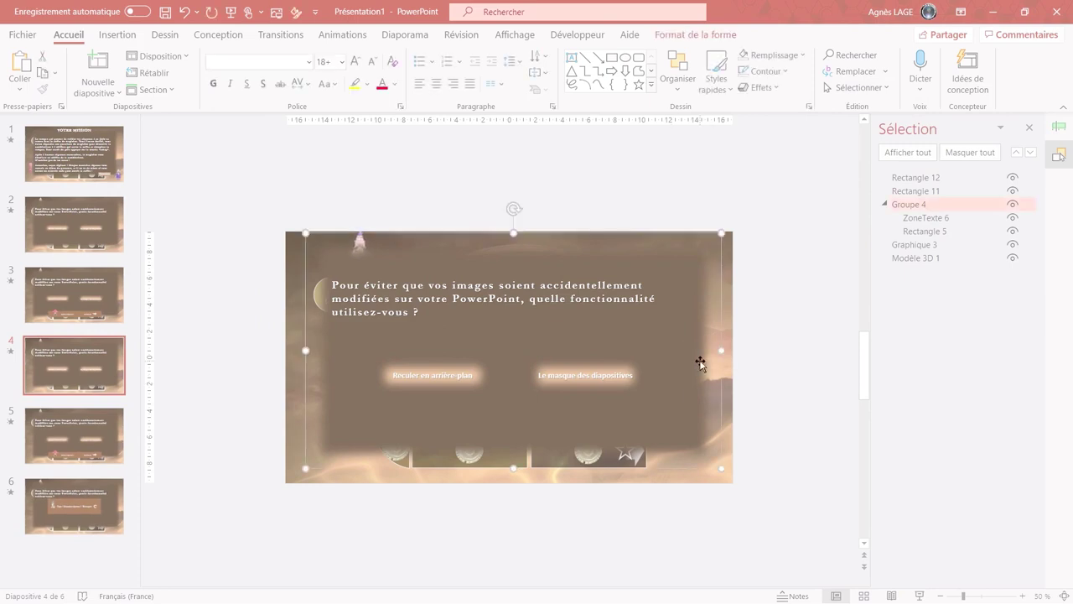
left_click(1012, 204)
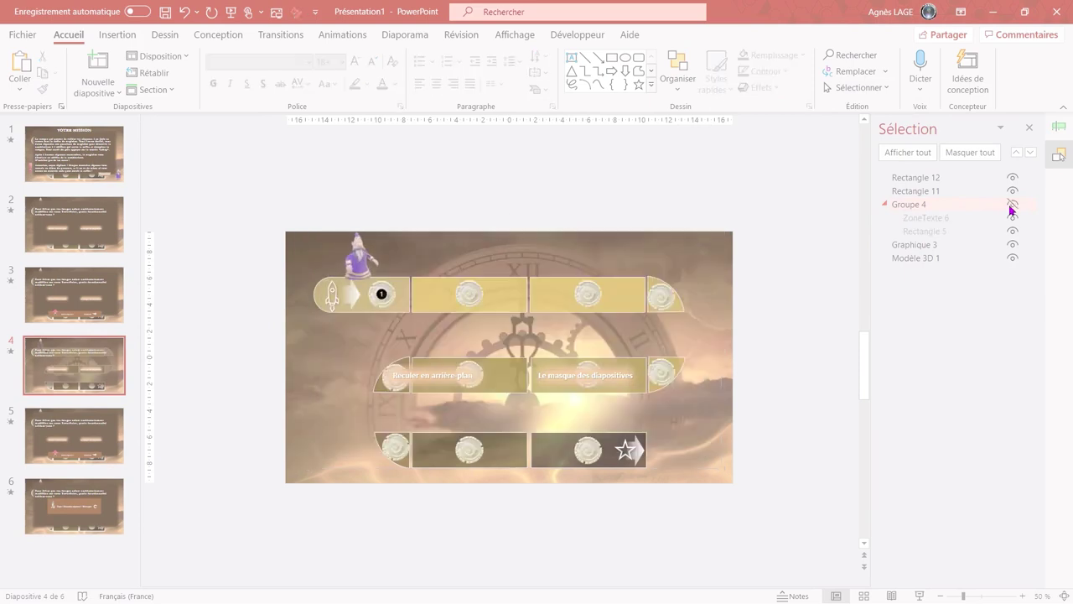
left_click(115, 36)
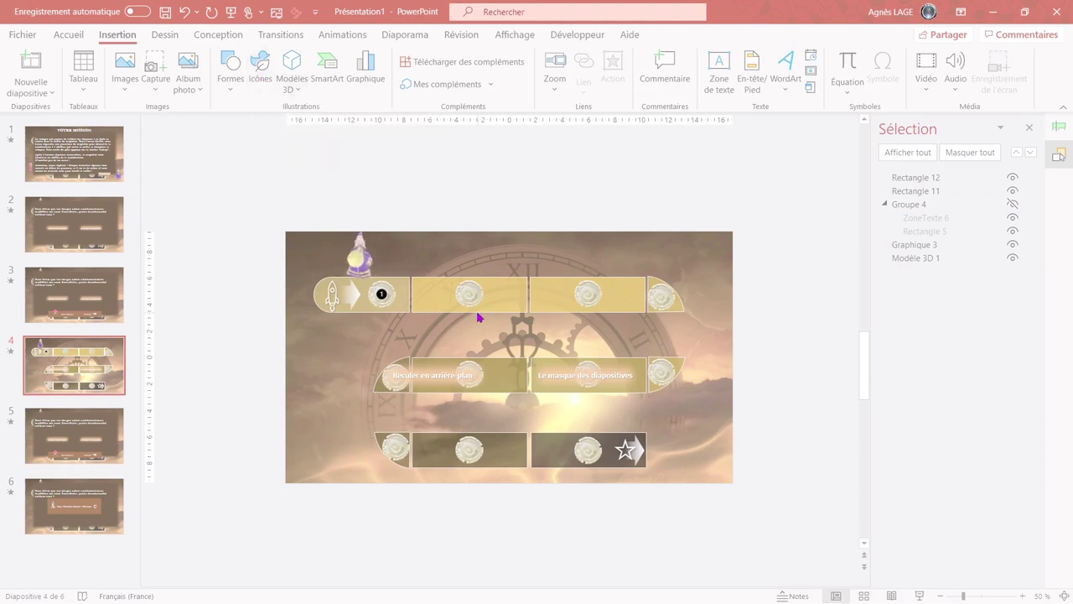
Paste the 2 marker on the board's second square, send it to the back and copy it.
key("ctrl+v")
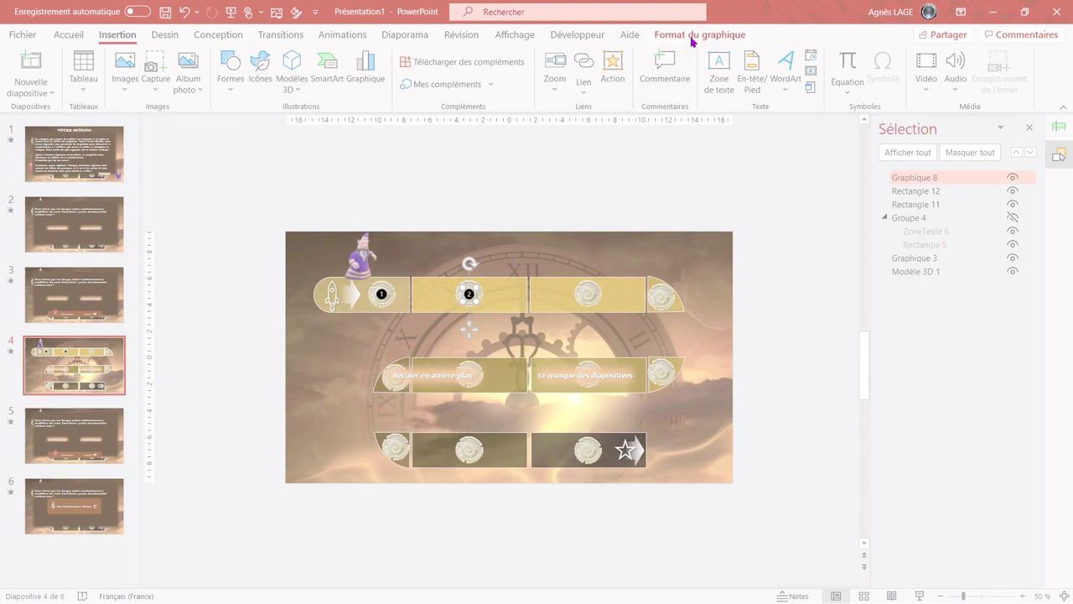
left_click(694, 35)
left_click(615, 91)
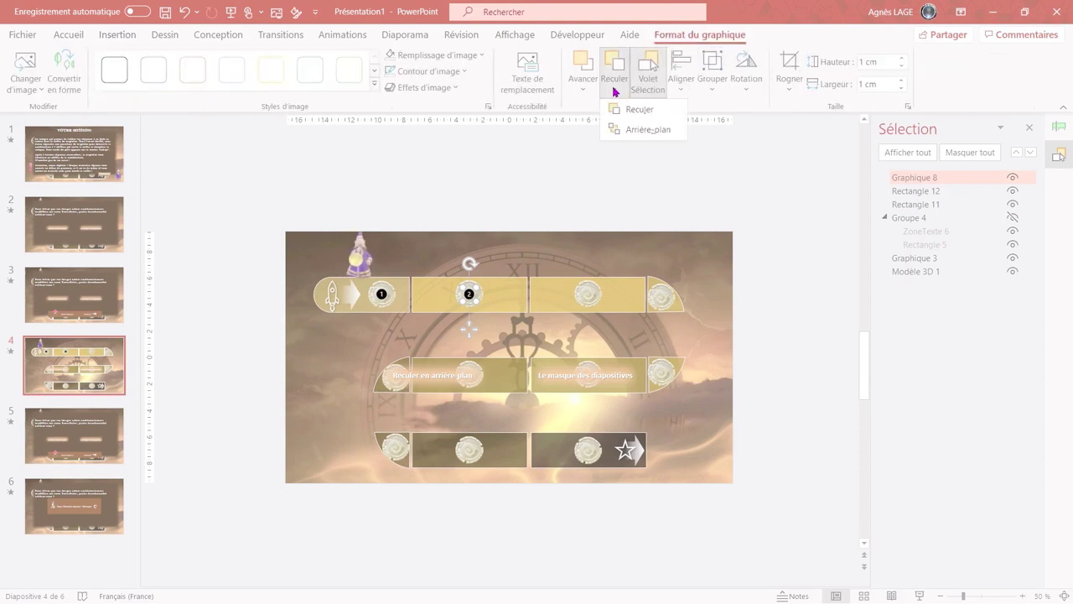
left_click(647, 130)
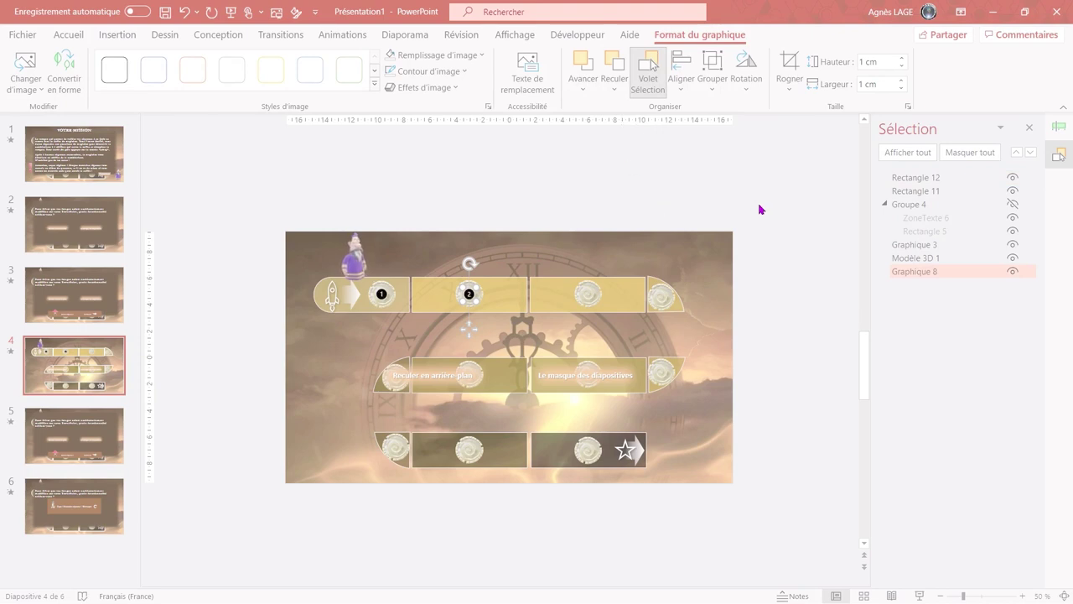
key("ctrl+c")
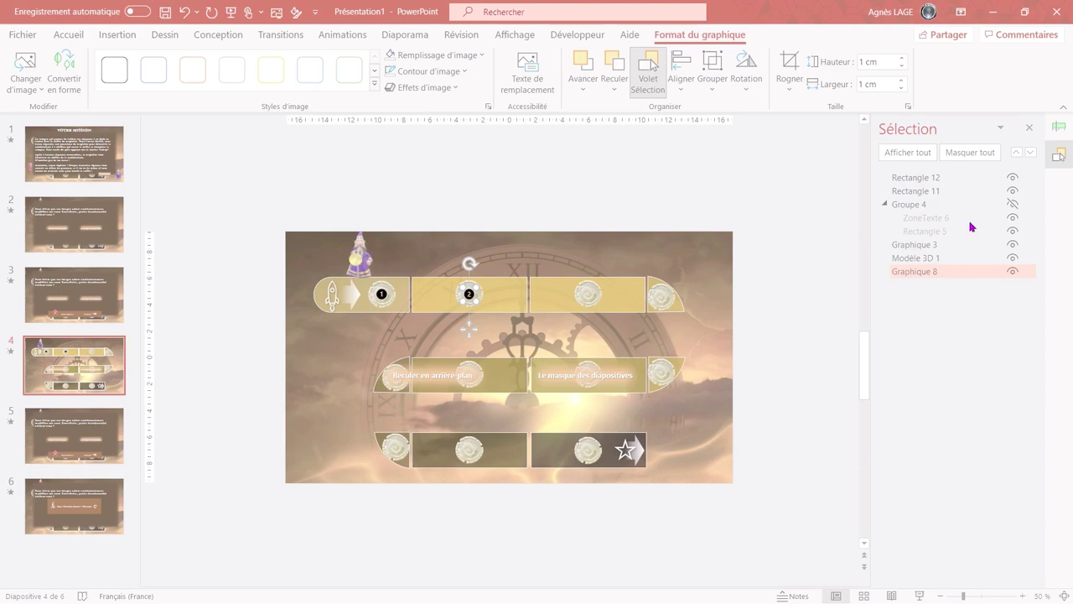
Show Groupe 4 again, then paste the 2 marker onto slide 5 and send it to the back.
left_click(1012, 204)
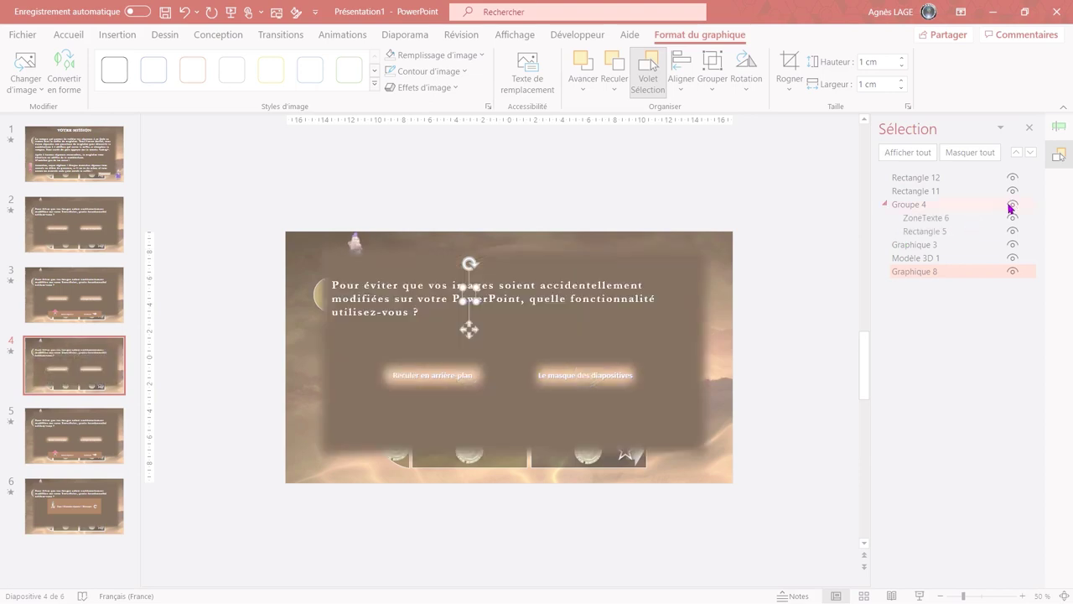
left_click(83, 440)
key("ctrl+v")
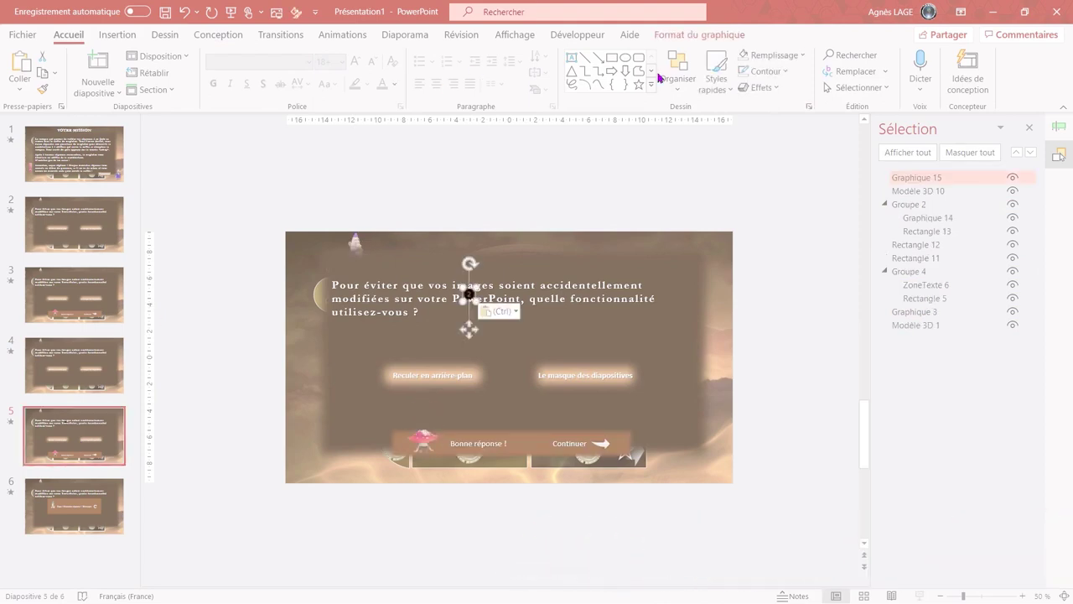
left_click(692, 42)
left_click(614, 89)
left_click(637, 129)
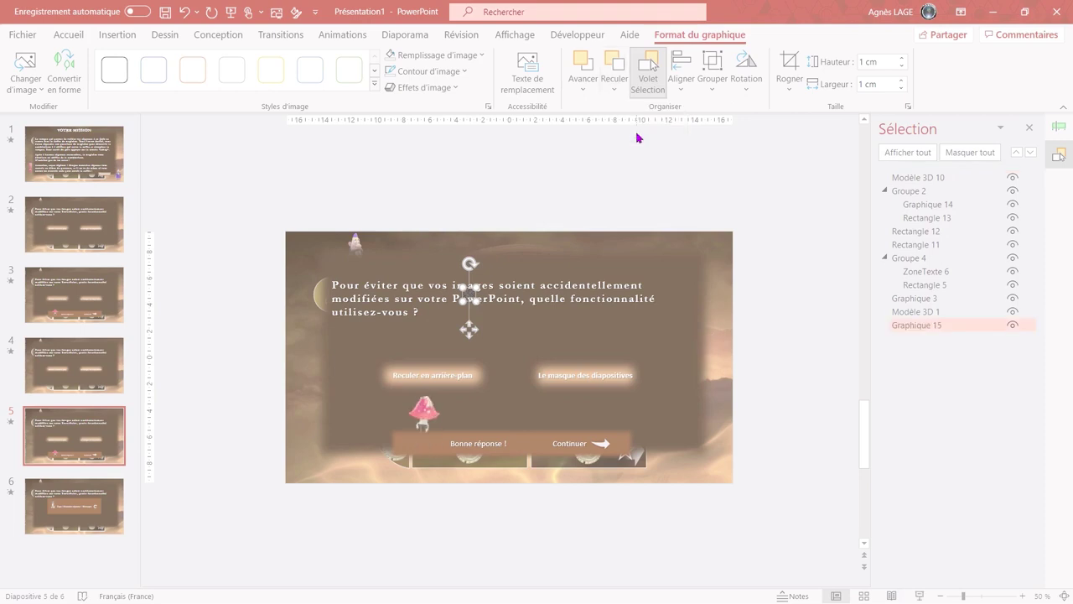
left_click(90, 363)
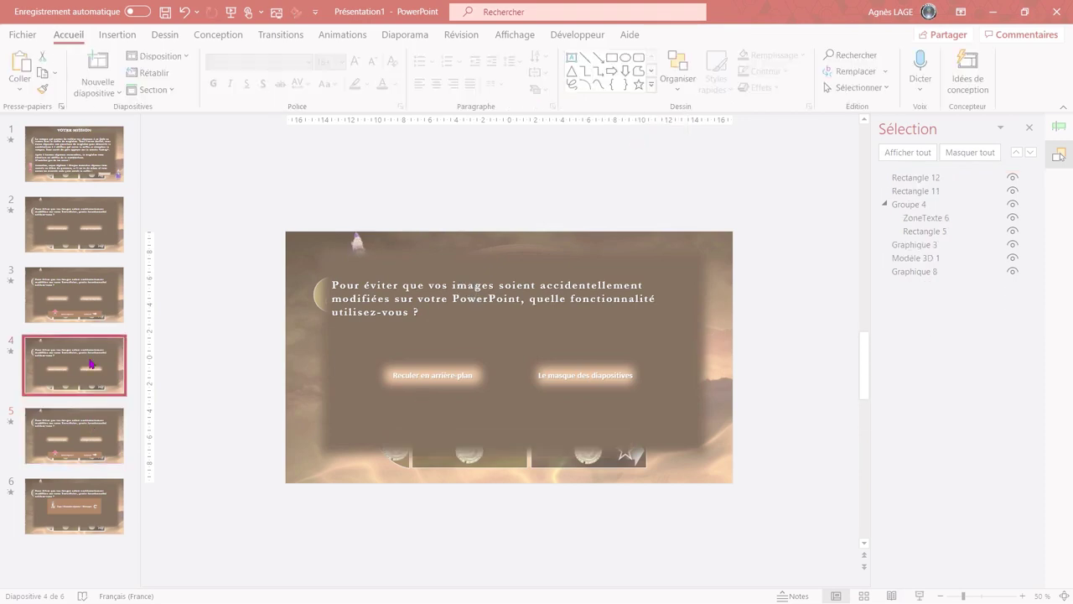
Apply the Scène 2 animation to the 3D wizard.
left_click(360, 239)
left_click(344, 36)
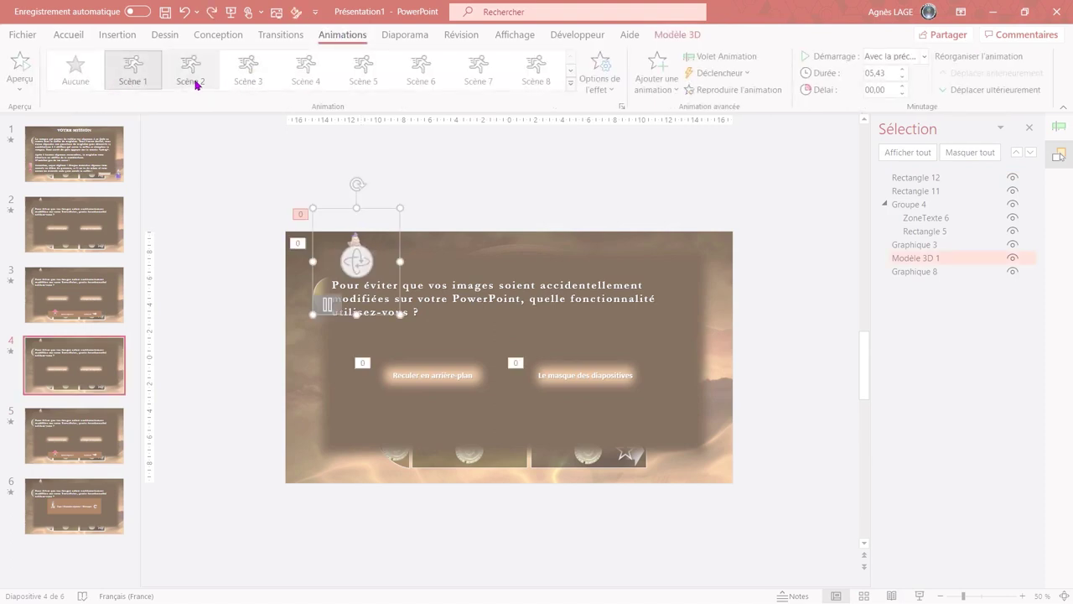
left_click(194, 79)
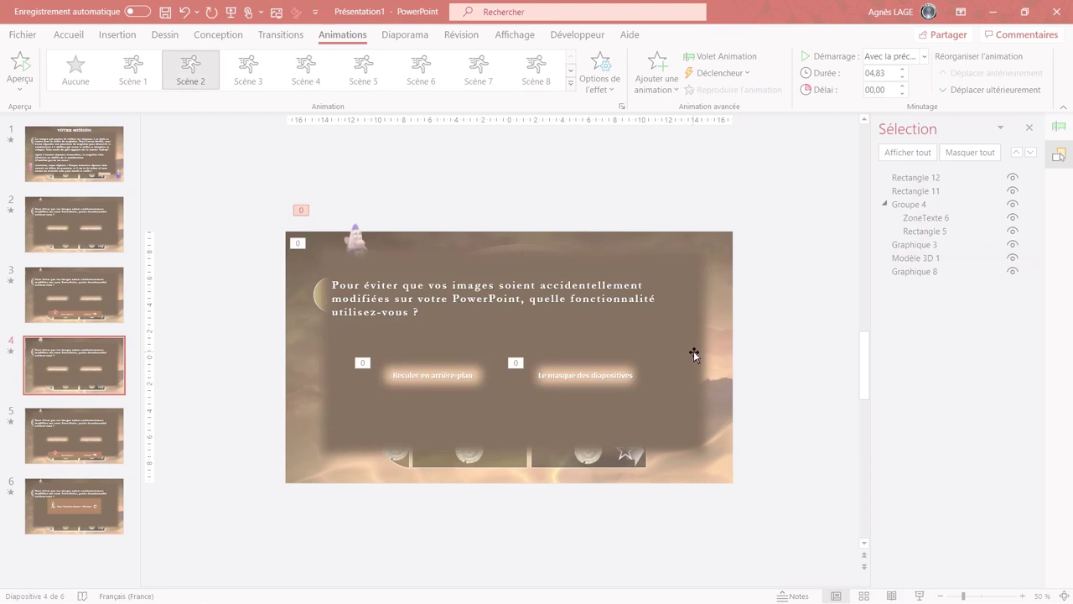
Temporarily hide Groupe 4 and move the wizard onto the board's second square.
left_click(694, 354)
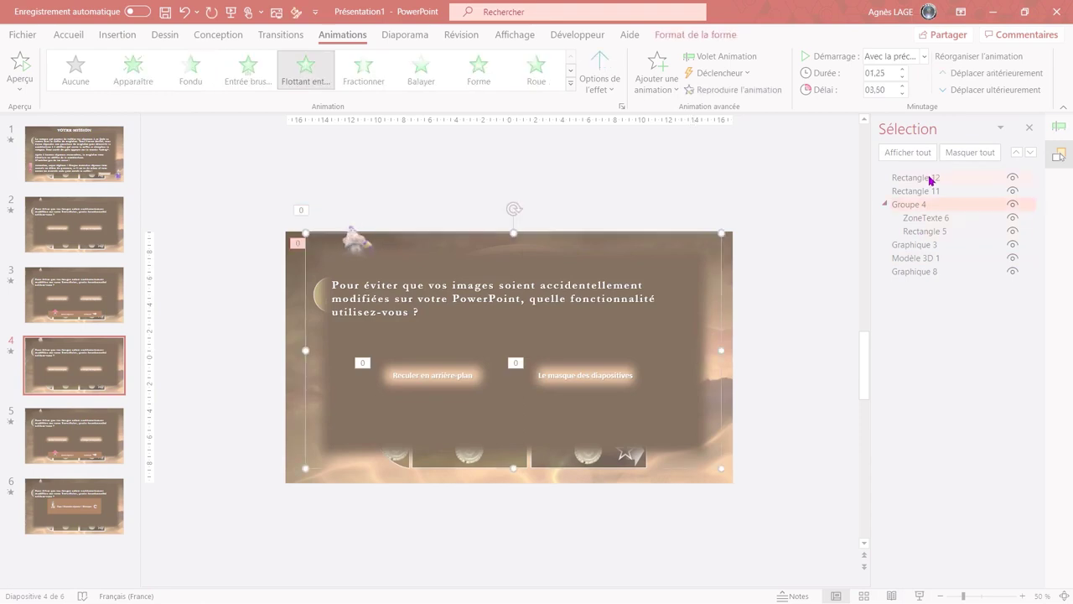
left_click(1013, 205)
left_click(359, 251)
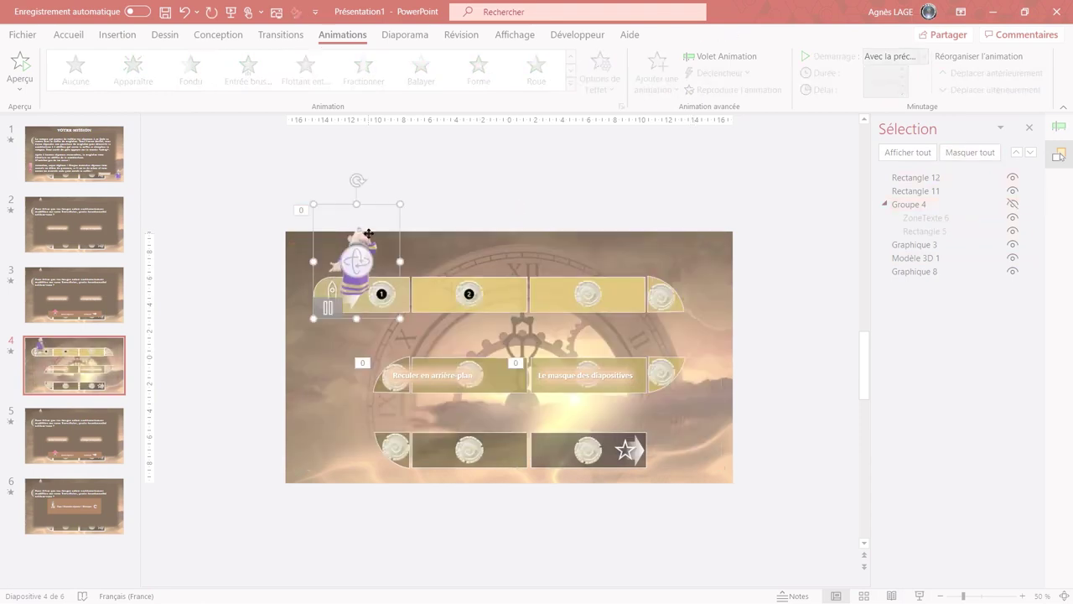
mouse_move(377, 232)
left_mouse_down()
mouse_move(469, 218)
mouse_move(468, 230)
left_mouse_up()
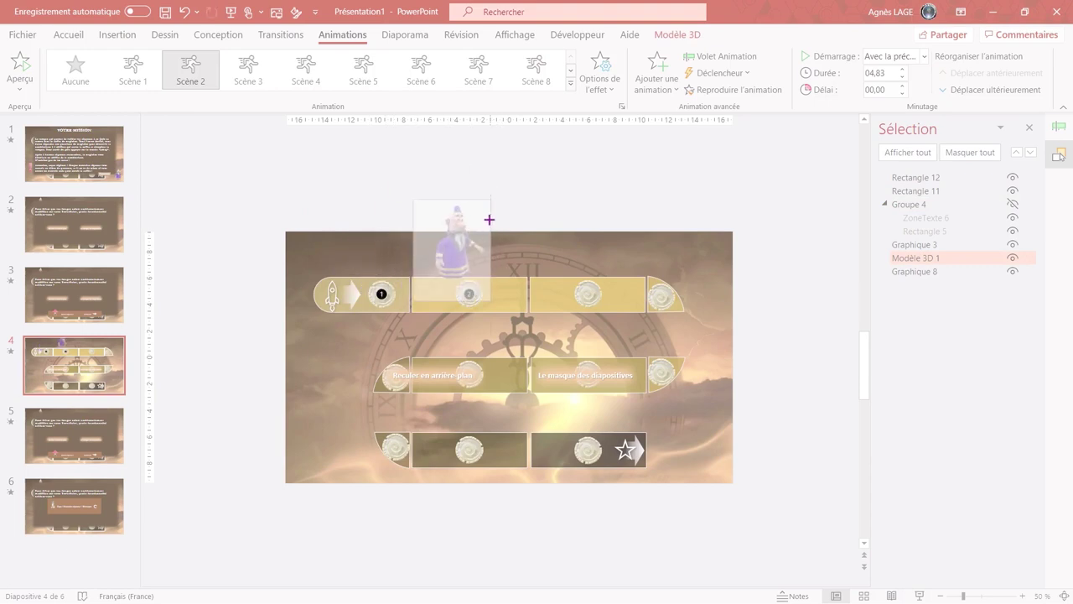
left_click(1013, 205)
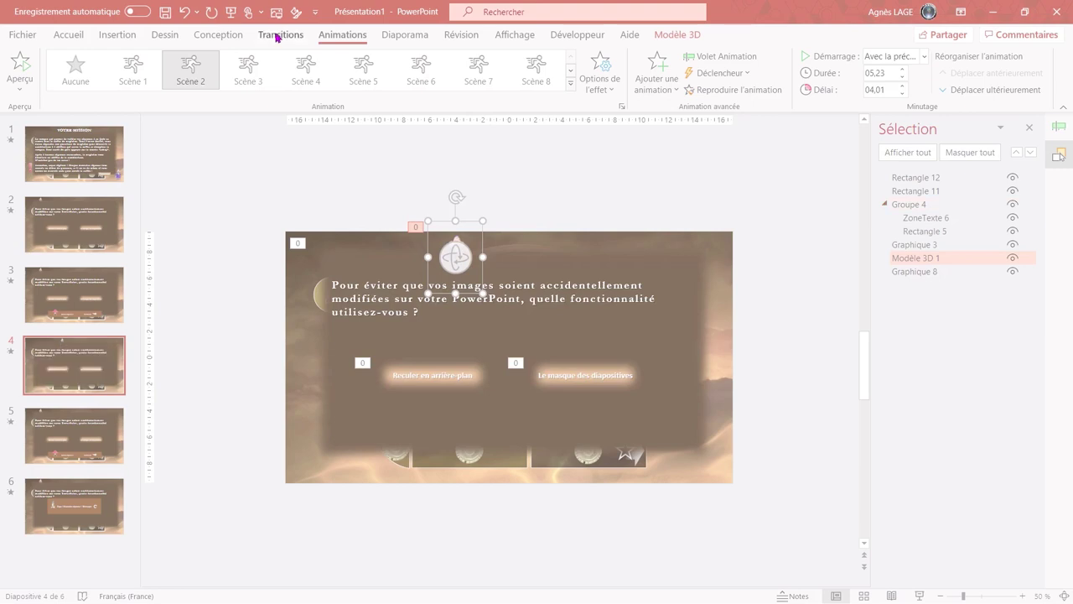
Give slide 4 a Morphose transition with the Carillon sound.
left_click(279, 35)
left_click(132, 71)
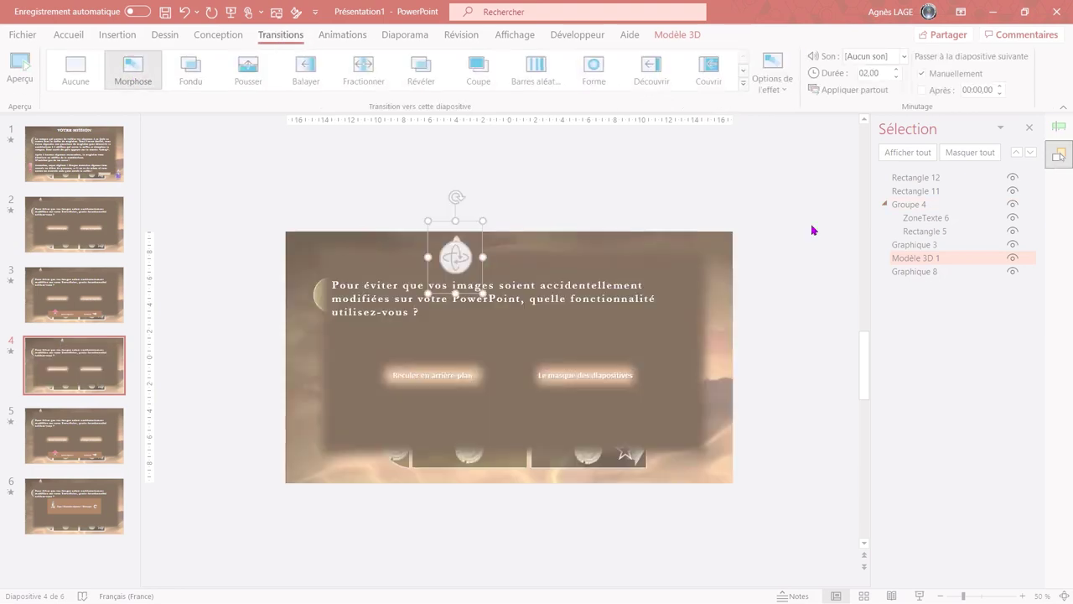
left_click(904, 56)
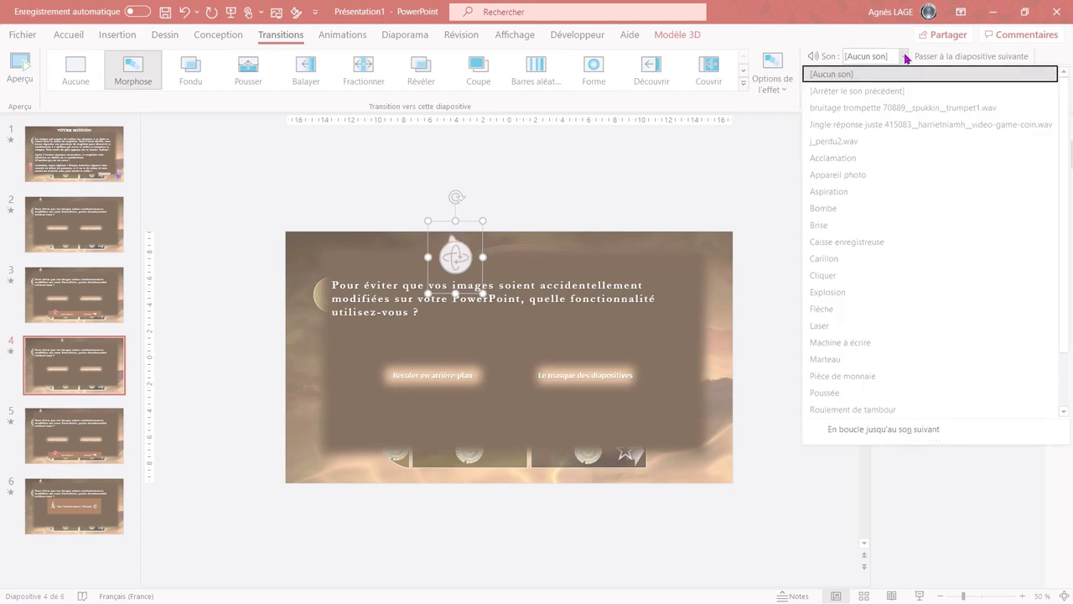
left_click(841, 258)
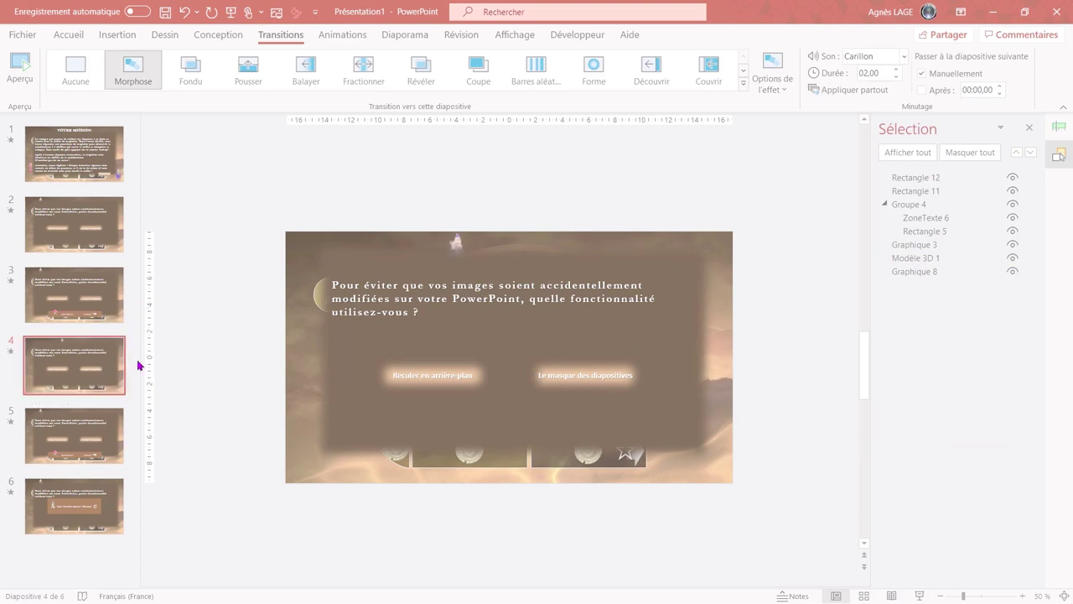
left_click(1057, 127)
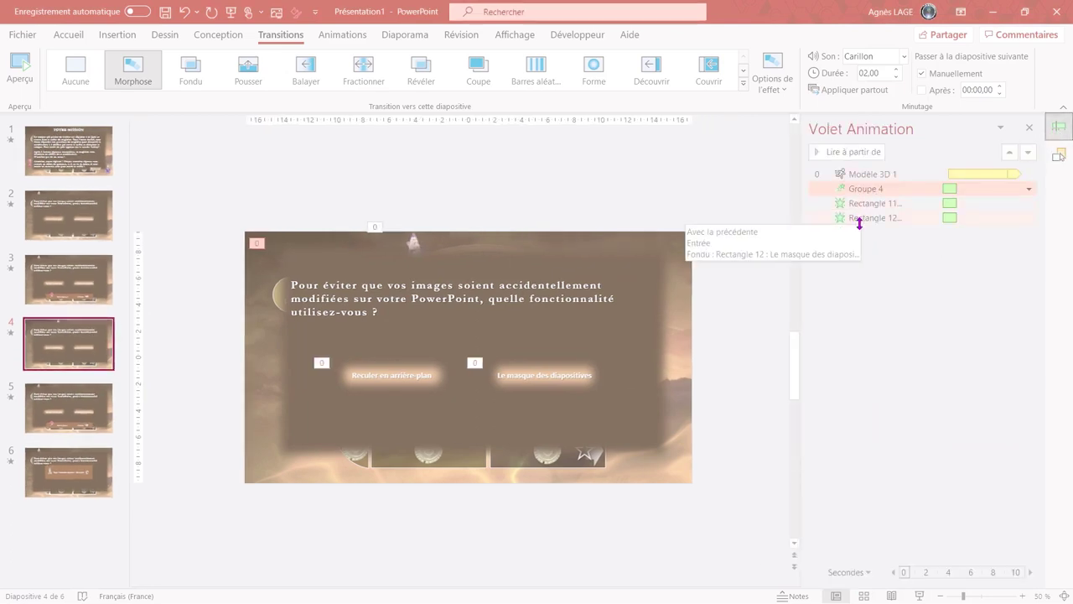
Set the Groupe 4 and answer button animations on slide 4 to last 01,00.
left_click(866, 223, "shift")
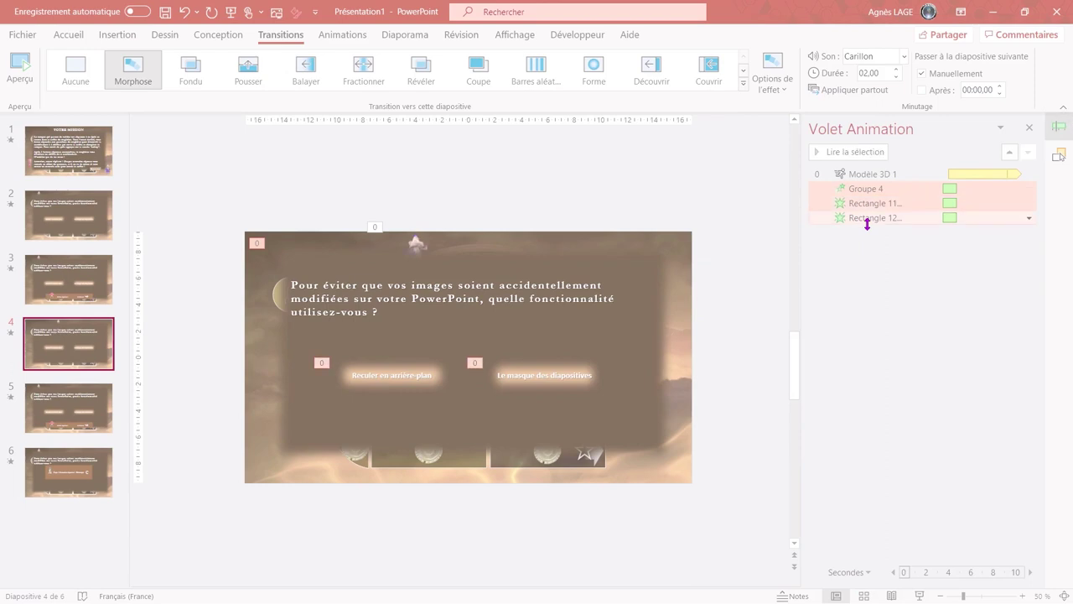
left_click(344, 34)
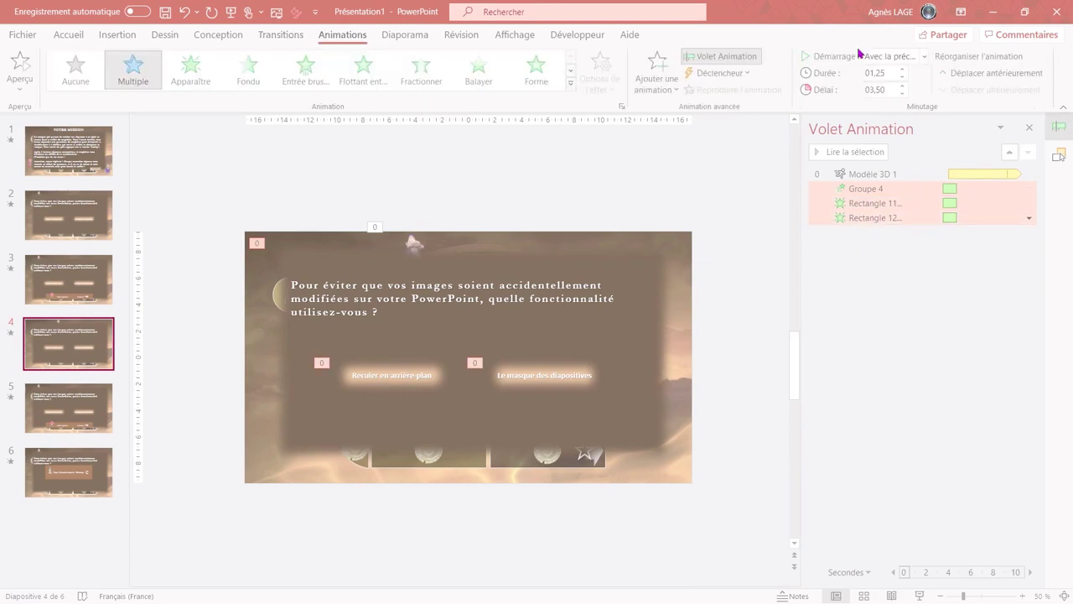
left_click(902, 77)
Paste a copy of the wizard on slide 5, send it to the back, and delete its animation.
left_click(432, 227)
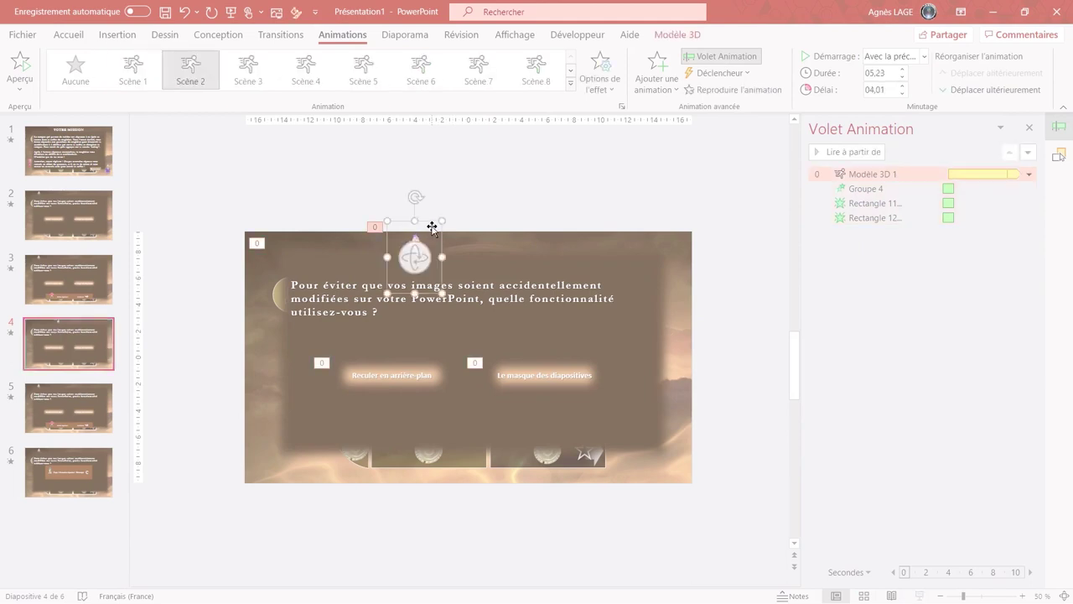
left_click(88, 411)
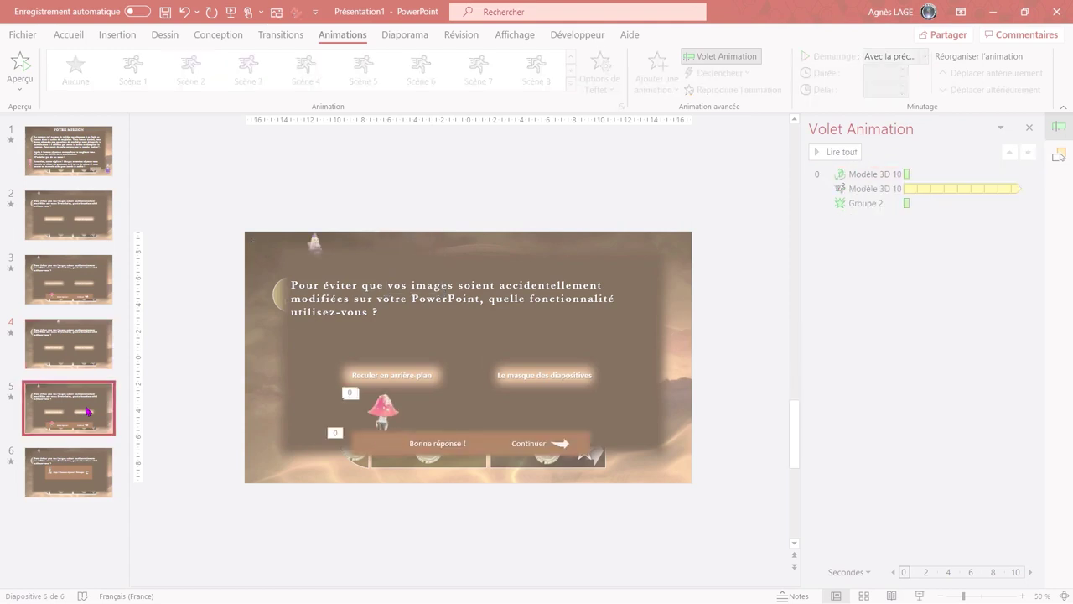
key("ctrl+v")
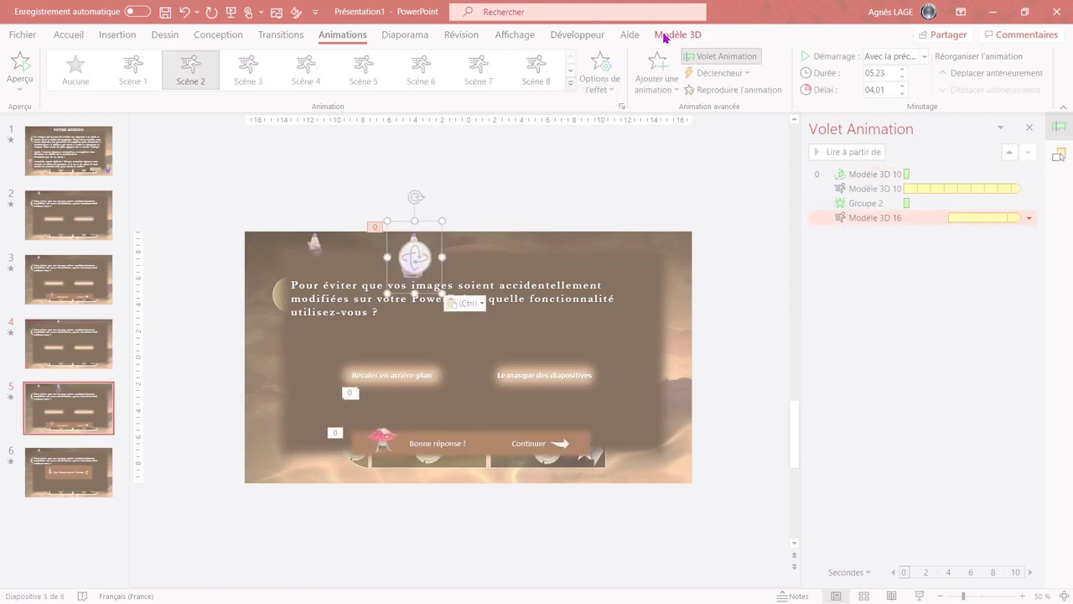
left_click(664, 35)
left_click(621, 84)
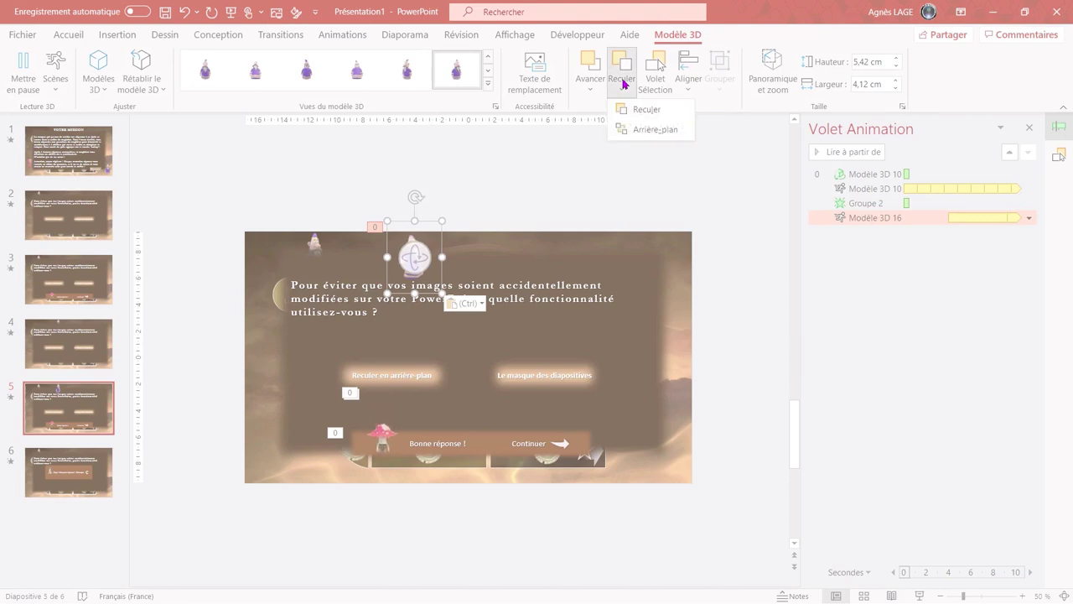
left_click(649, 130)
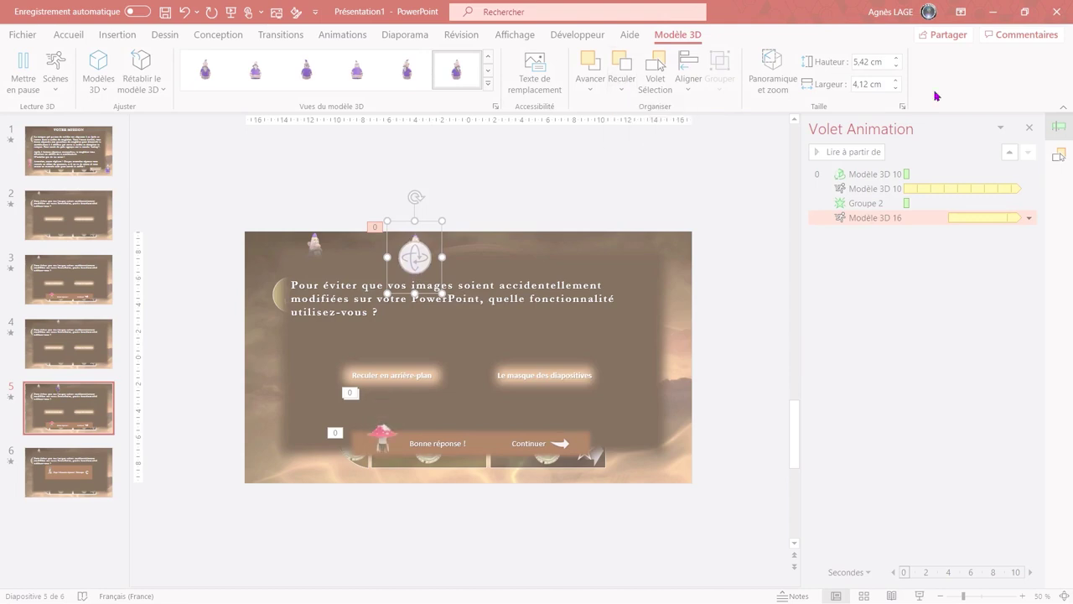
left_click(1029, 218)
left_click(911, 334)
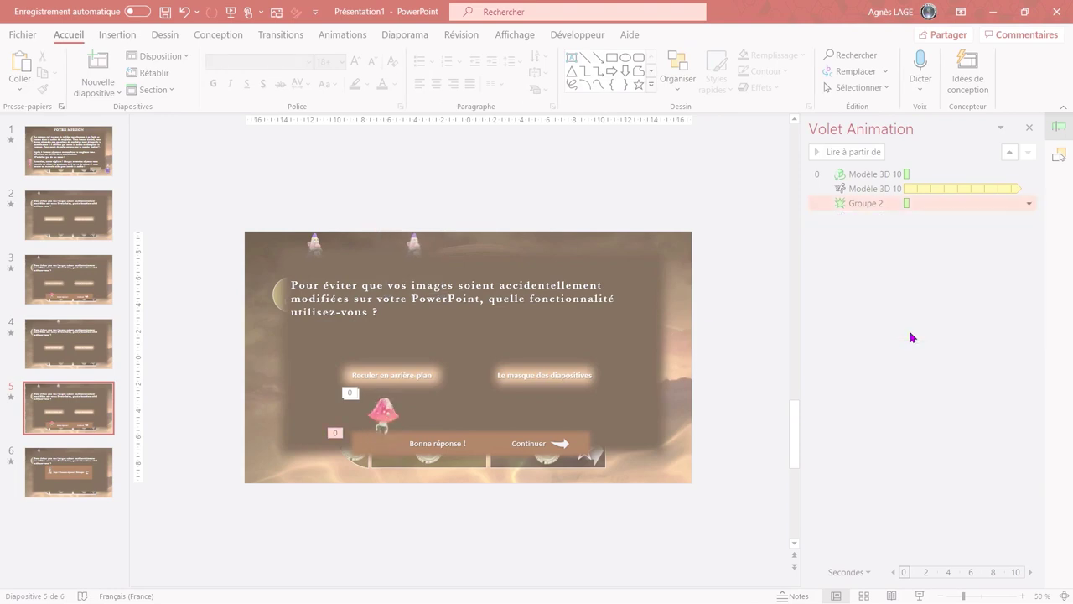
On slide 5, delete the old top-left figure and paste in the new question text.
left_click(319, 235)
key("Delete")
left_click(360, 309)
left_click_drag(360, 308, 294, 289)
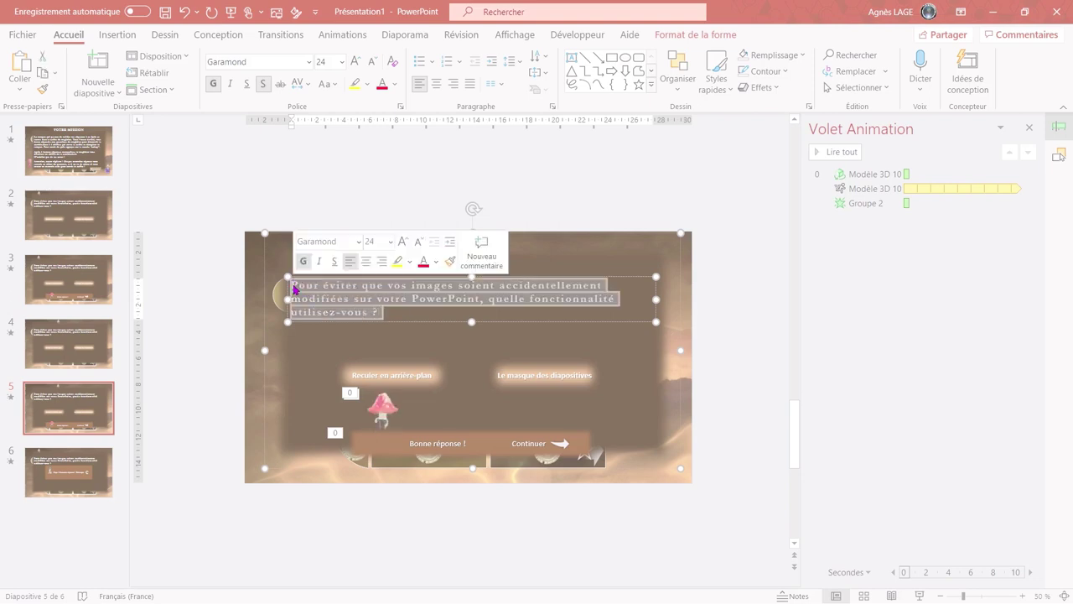
type("Que se passe-t-il, lorsque vous faites un clic gauche sur la miniature d’une diapositive et que vous appuyez sur la touche entrée de votre clavier :")
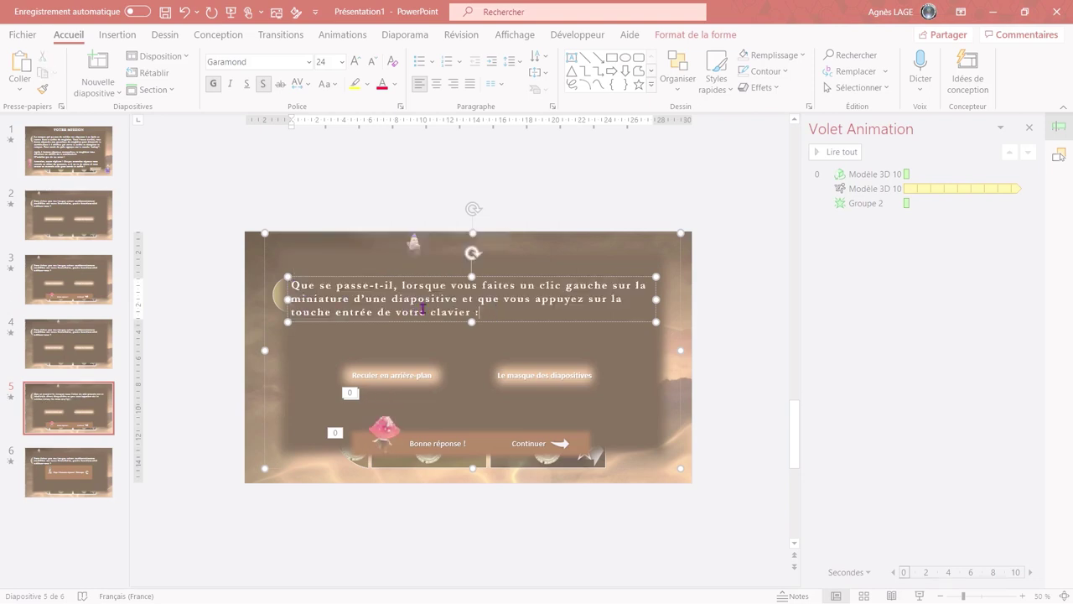
Paste the new question over slide 4's old question text.
left_click(65, 346)
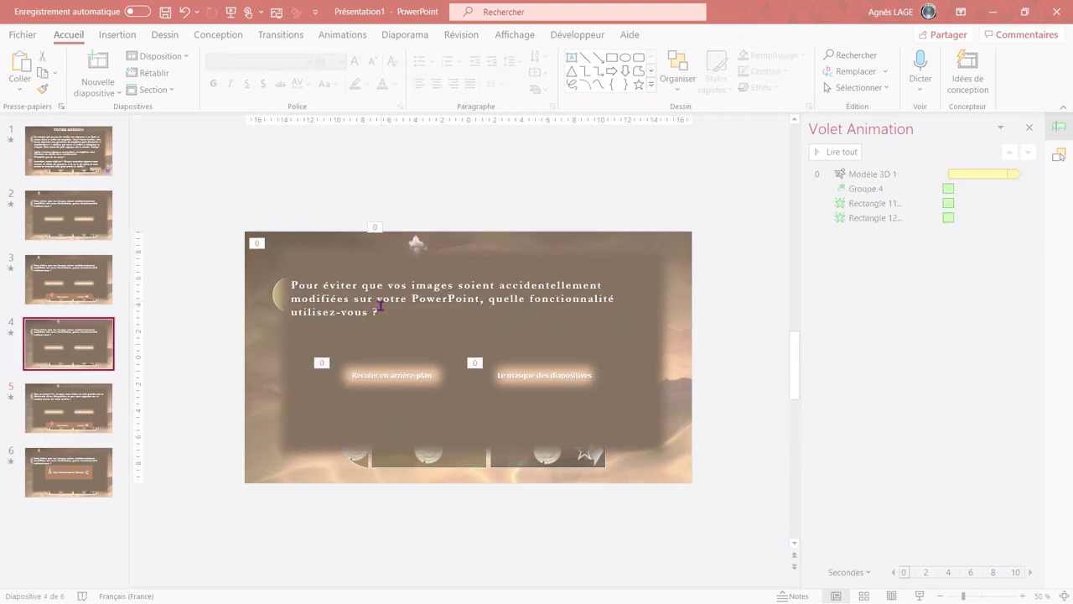
left_click_drag(380, 305, 295, 290)
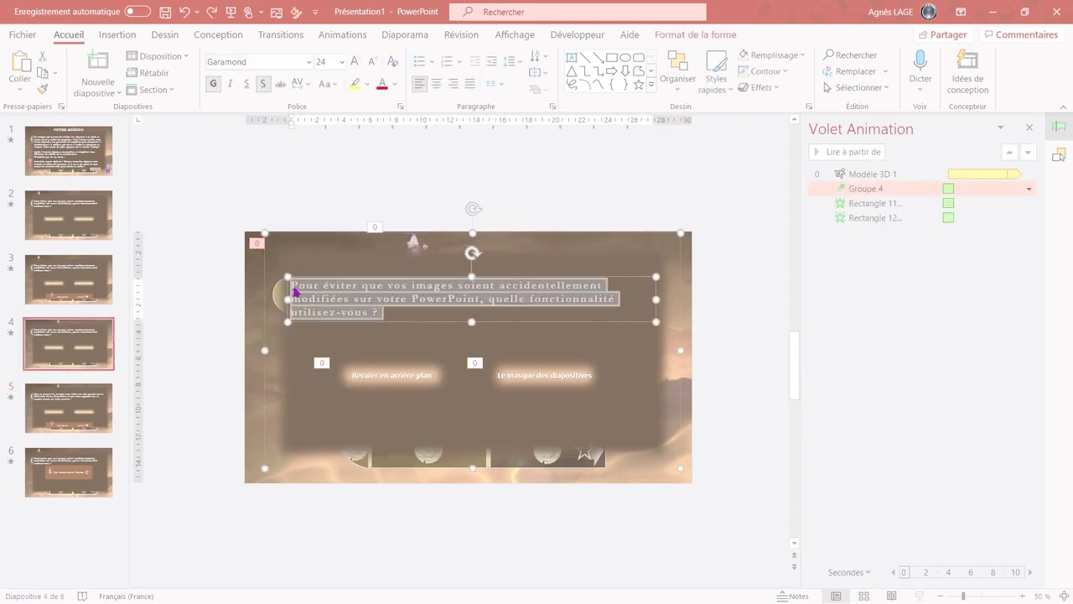
type("Que se passe-t-il, lorsque vous faites un clic gauche sur la miniature d’une diapositive et que vous appuyez sur la touche entrée de votre clavier :")
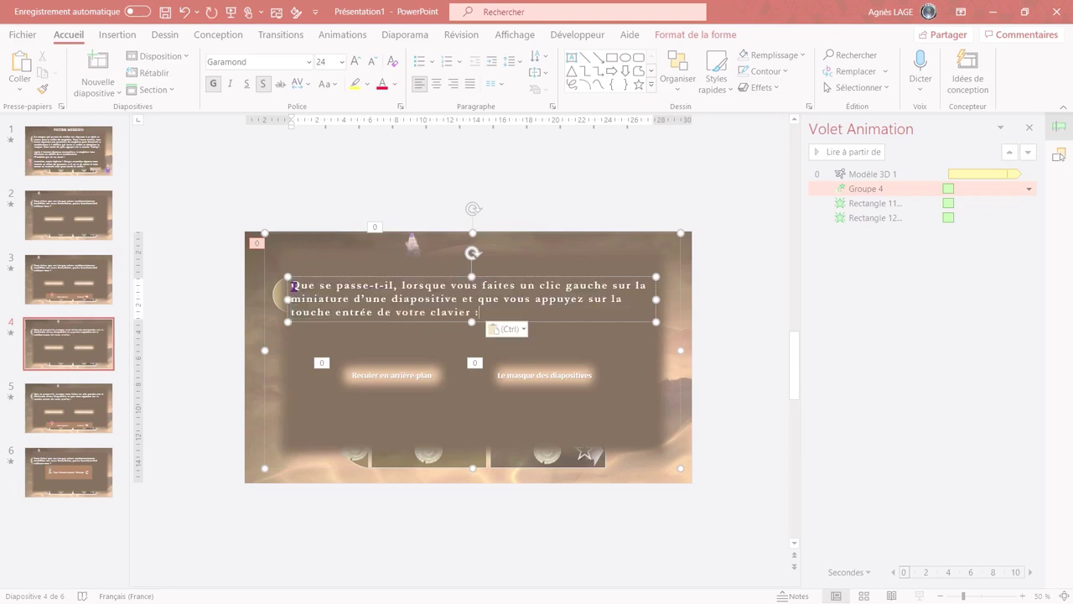
left_click(881, 244)
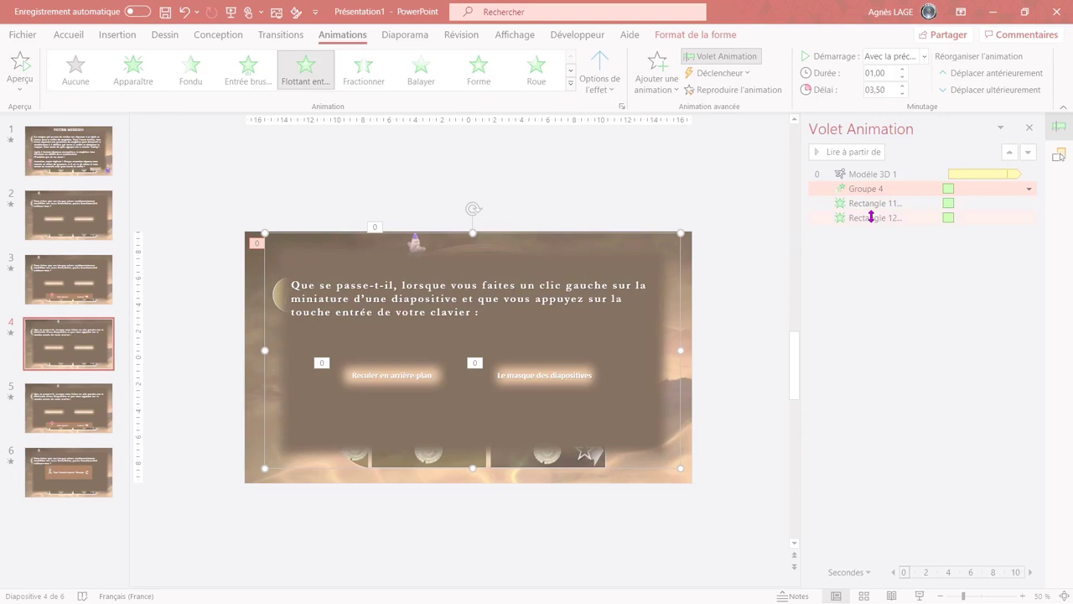
Set a 1-second delay on the Groupe 4, answer and 3D model animations.
left_click(871, 217, "shift")
triple_click(874, 90)
type("1")
key("Return")
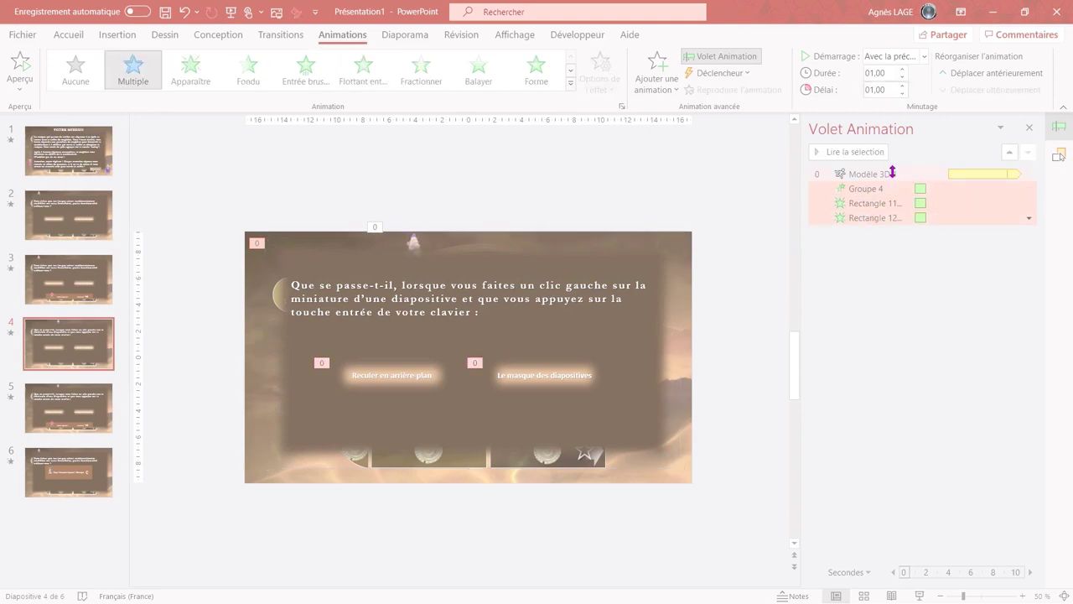
left_click(886, 174)
triple_click(881, 89)
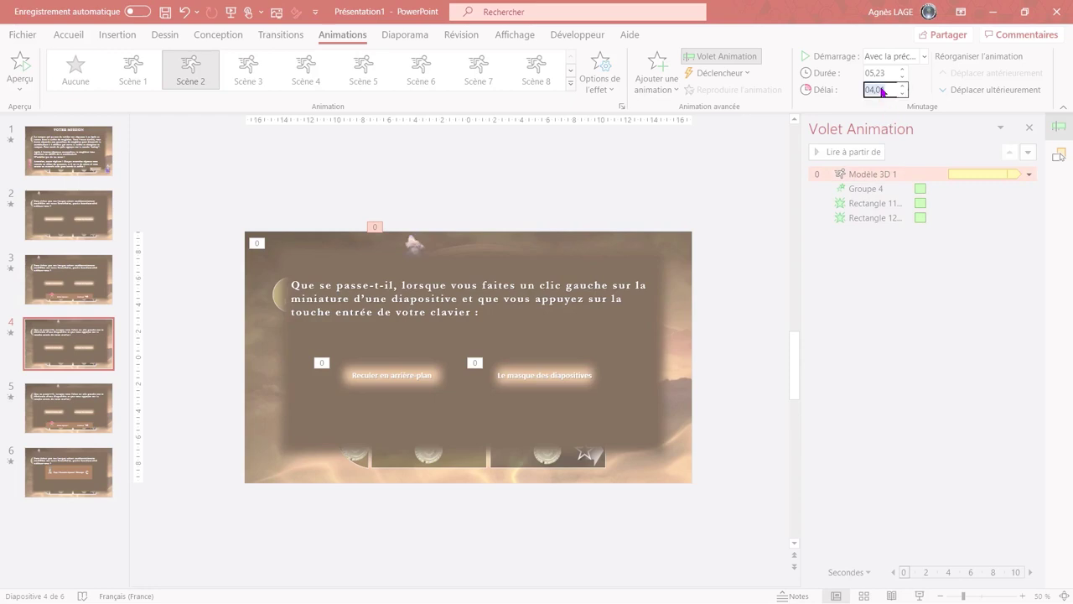
type("1")
key("Return")
left_click(105, 407)
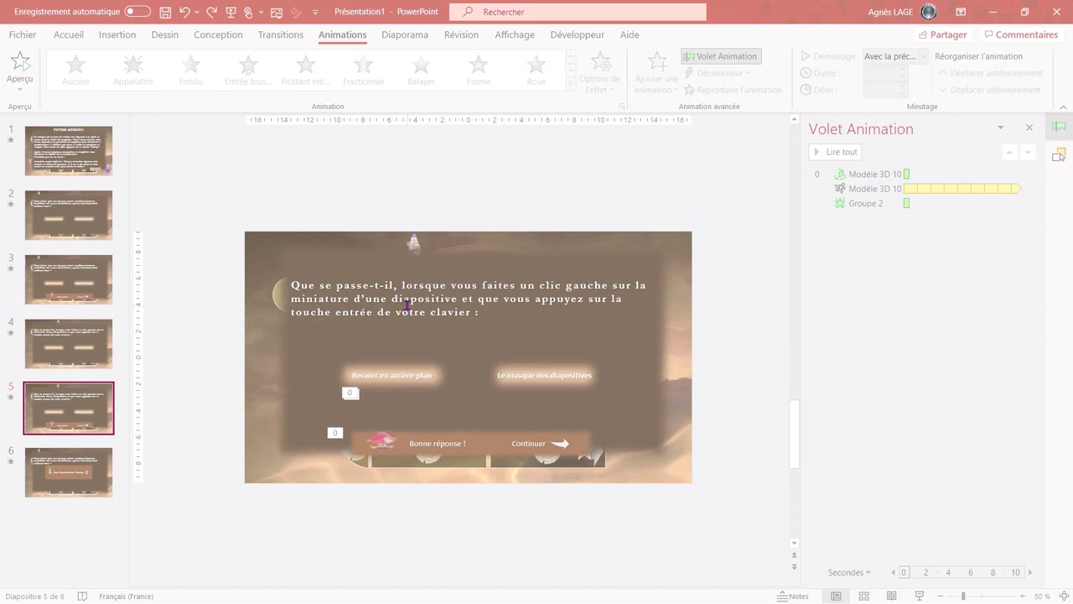
left_click(424, 374)
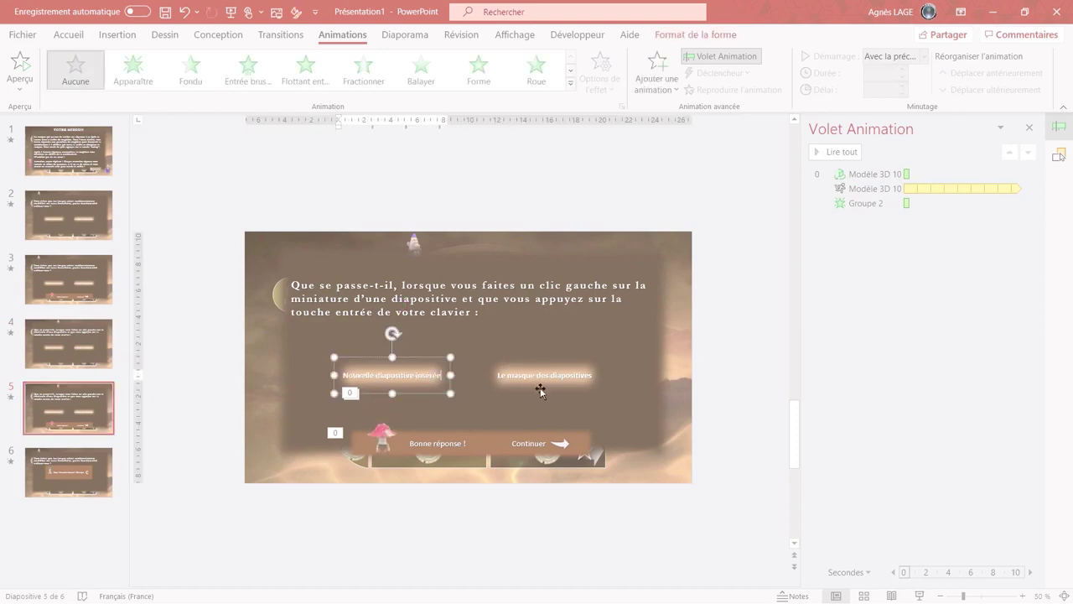
Replace the right answer's text with 'Passe en mode diaporama'.
triple_click(540, 390)
key("ctrl+v")
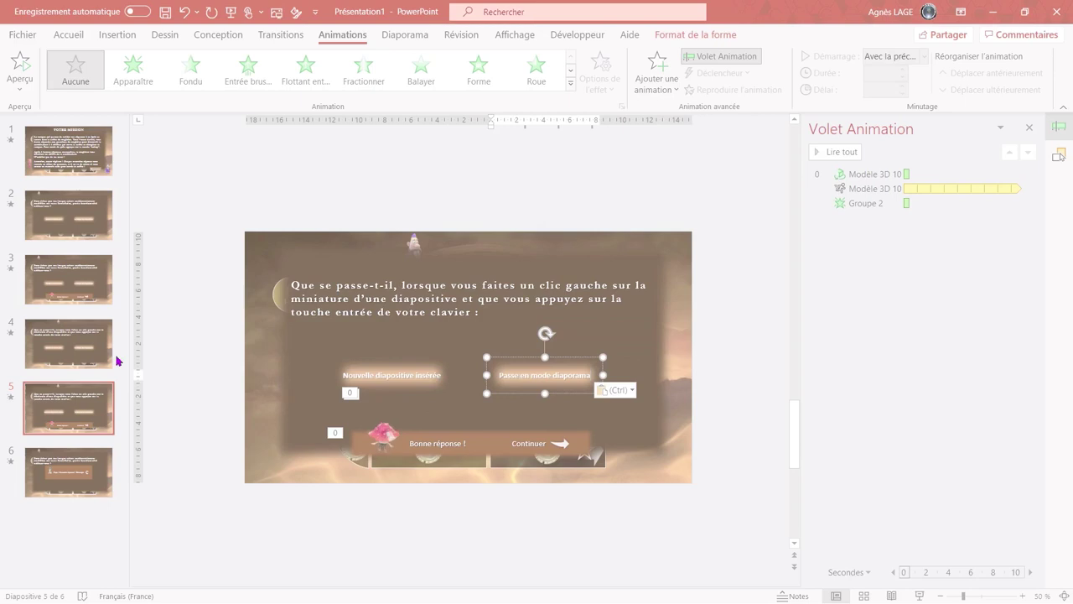
left_click(99, 352)
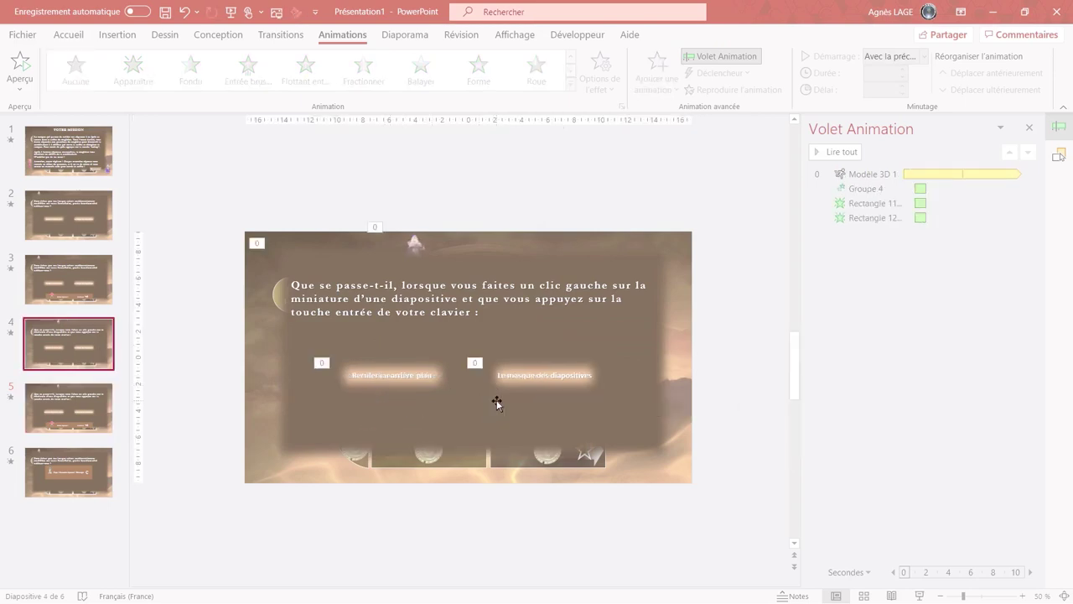
left_click(67, 350)
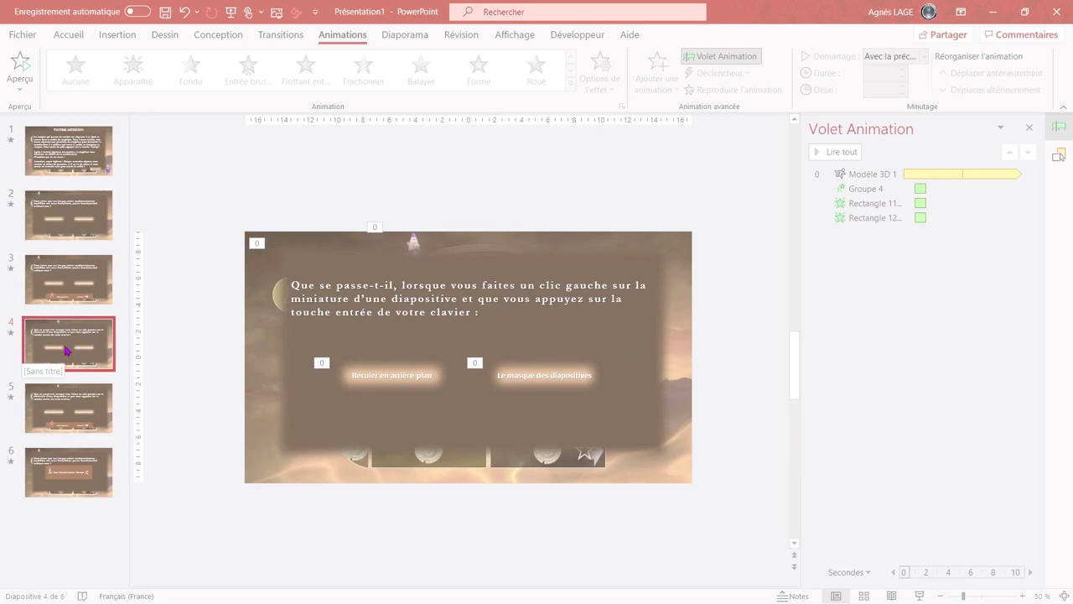
Link slide 4's right answer button to slide 6 and the left one to slide 5.
left_click(539, 405)
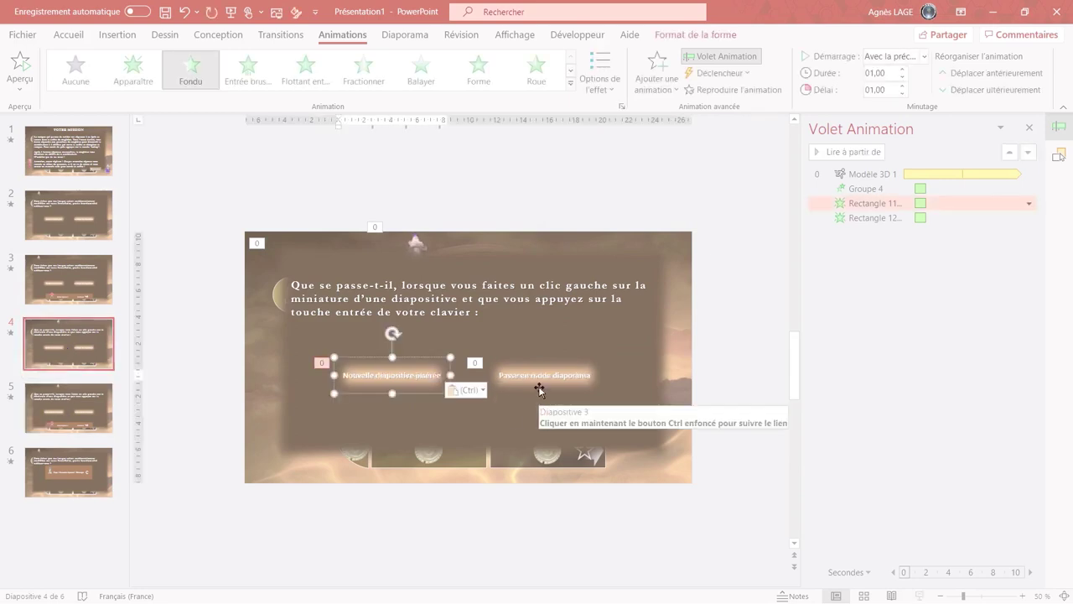
left_click(539, 387)
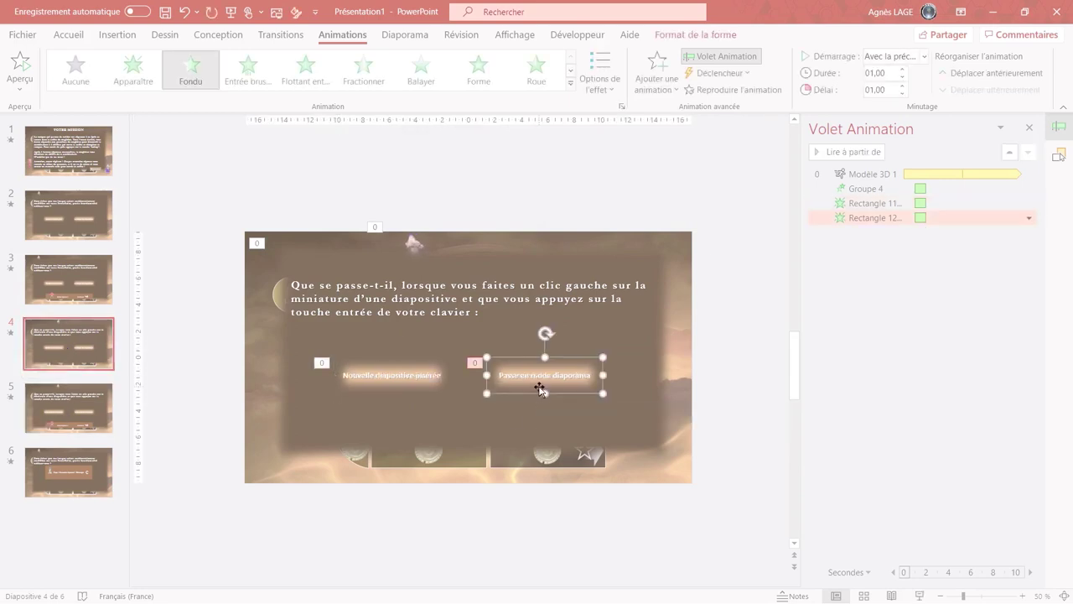
key("ctrl+k")
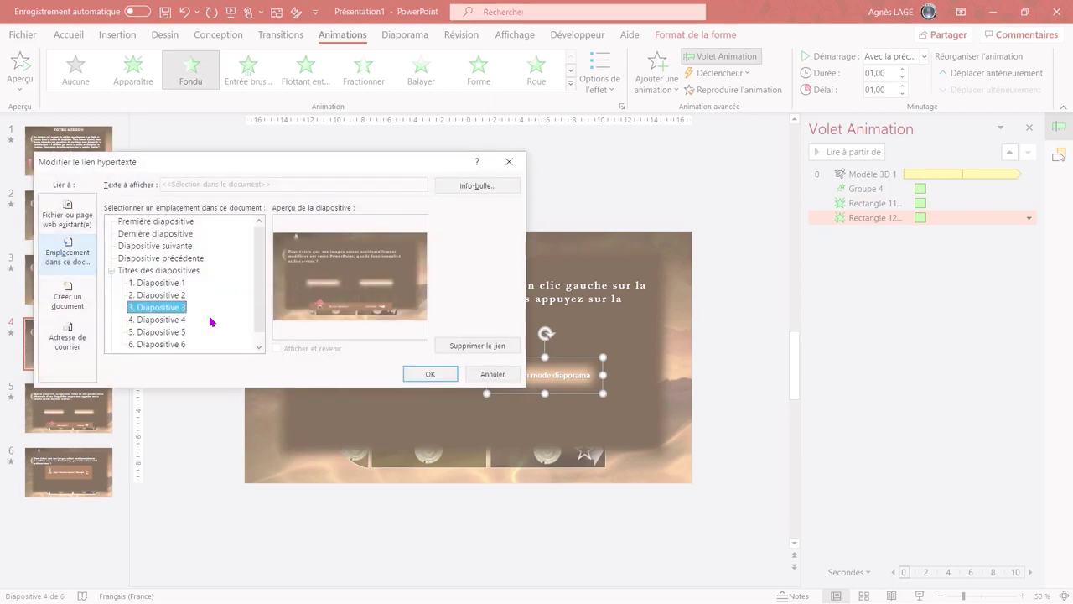
left_click(160, 343)
left_click(414, 371)
left_click(407, 384)
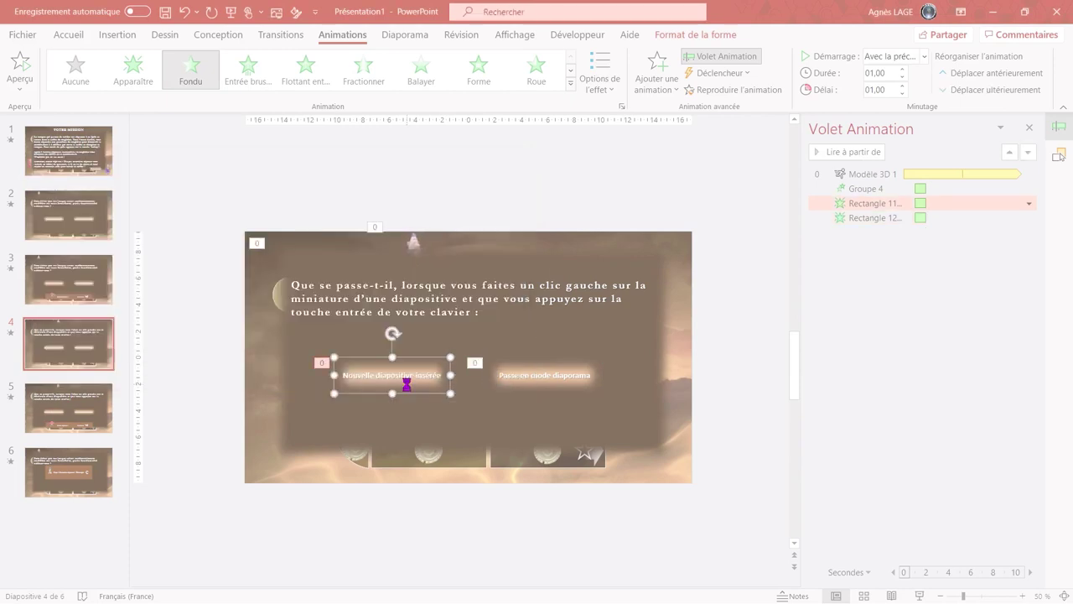
key("ctrl+k")
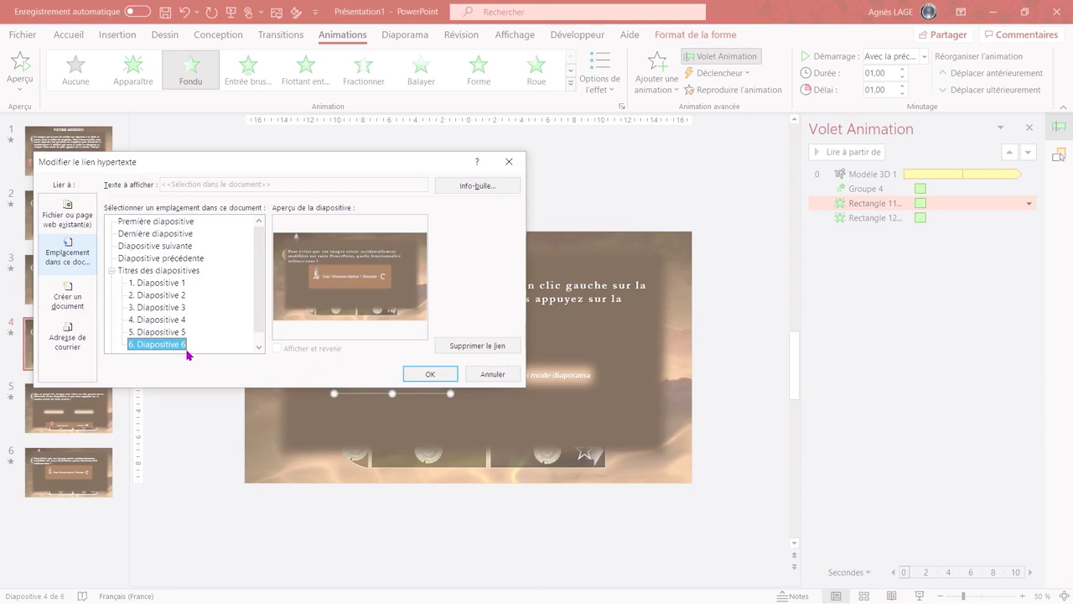
left_click(175, 333)
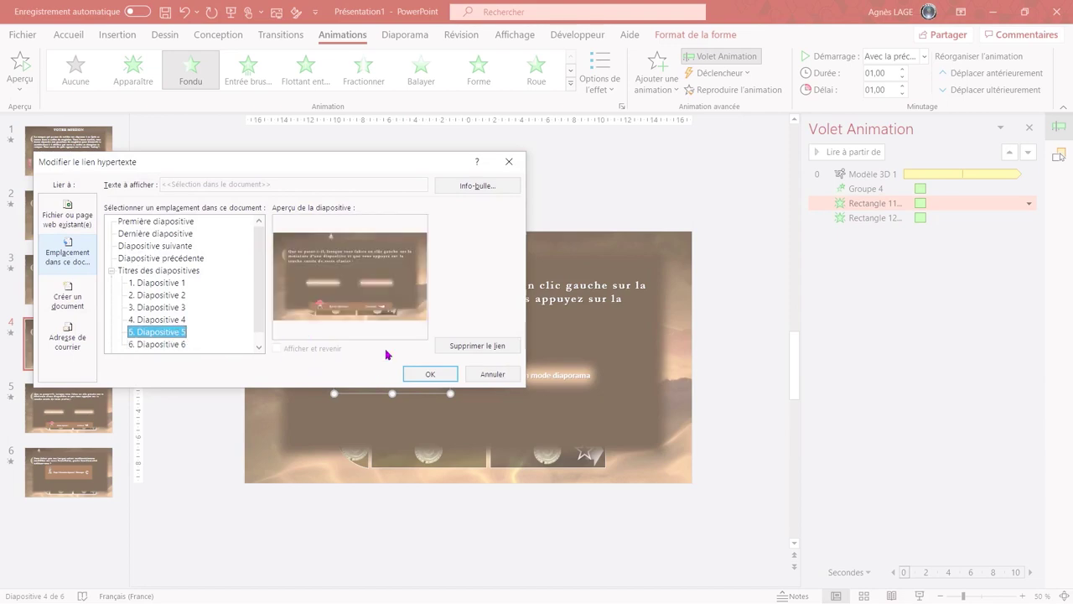
left_click(425, 372)
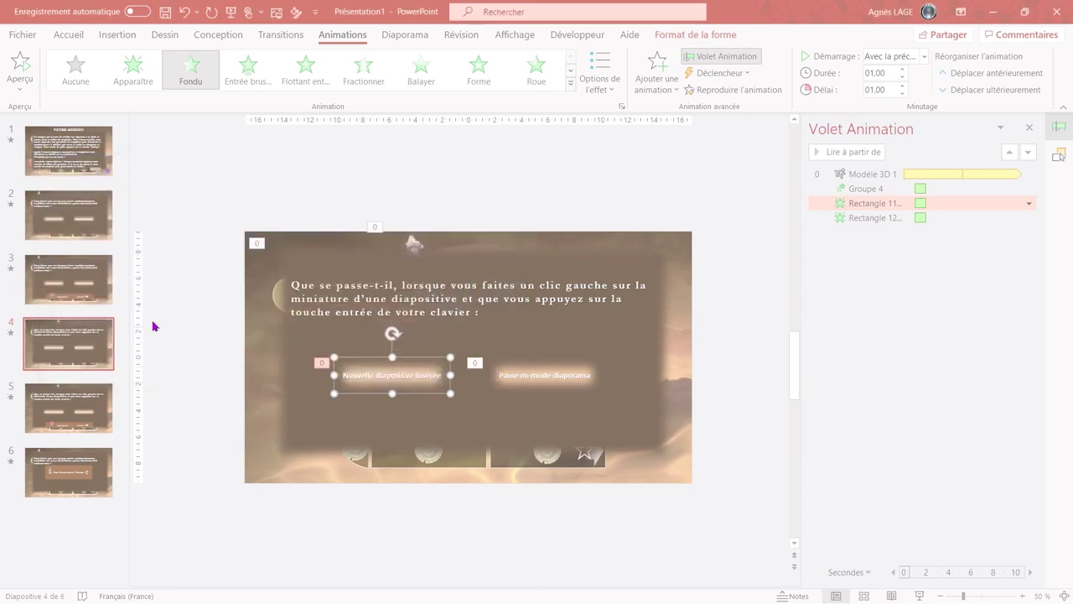
Copy slide 3's Continuer button onto slide 5.
left_click(99, 285)
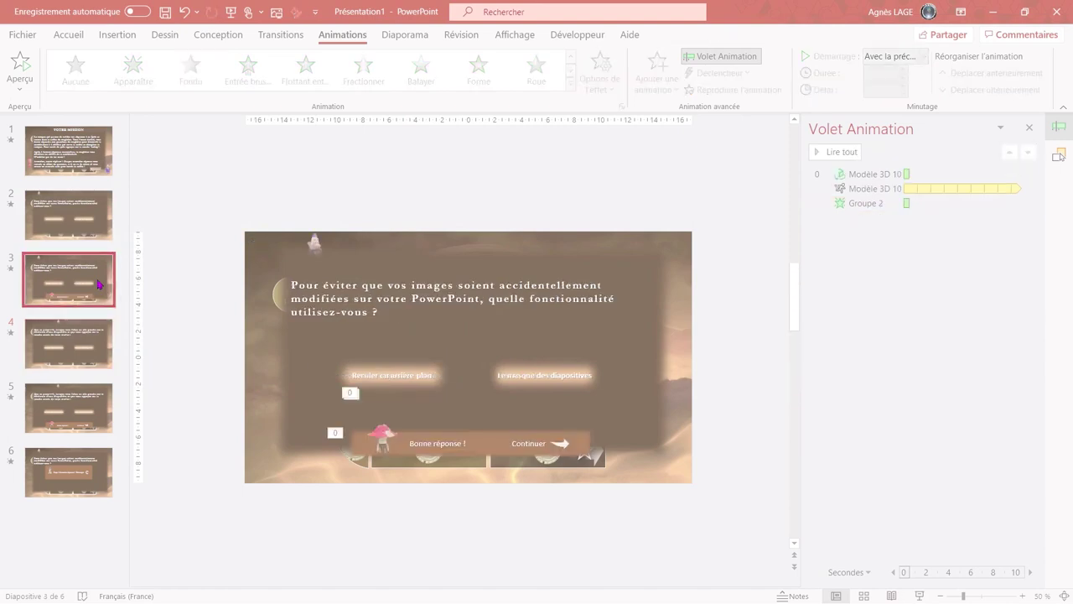
left_click(544, 442)
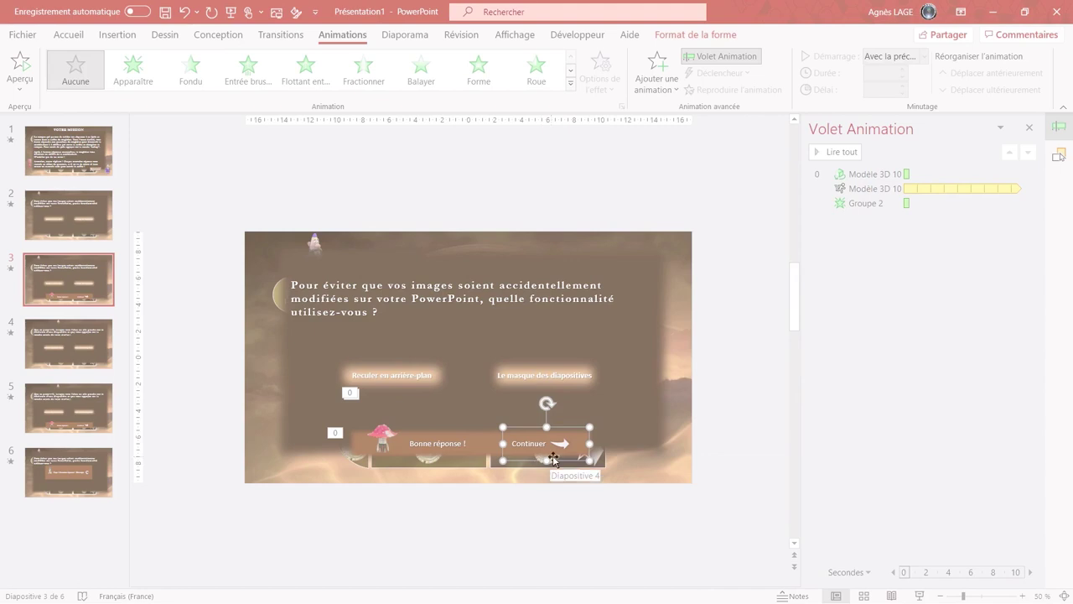
key("ctrl+c")
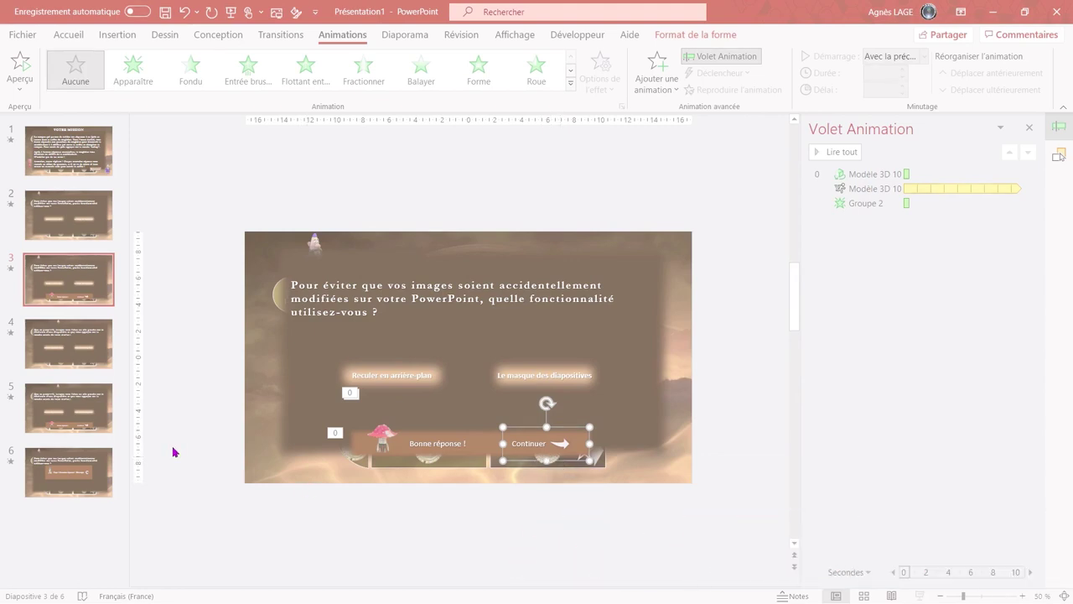
left_click(72, 408)
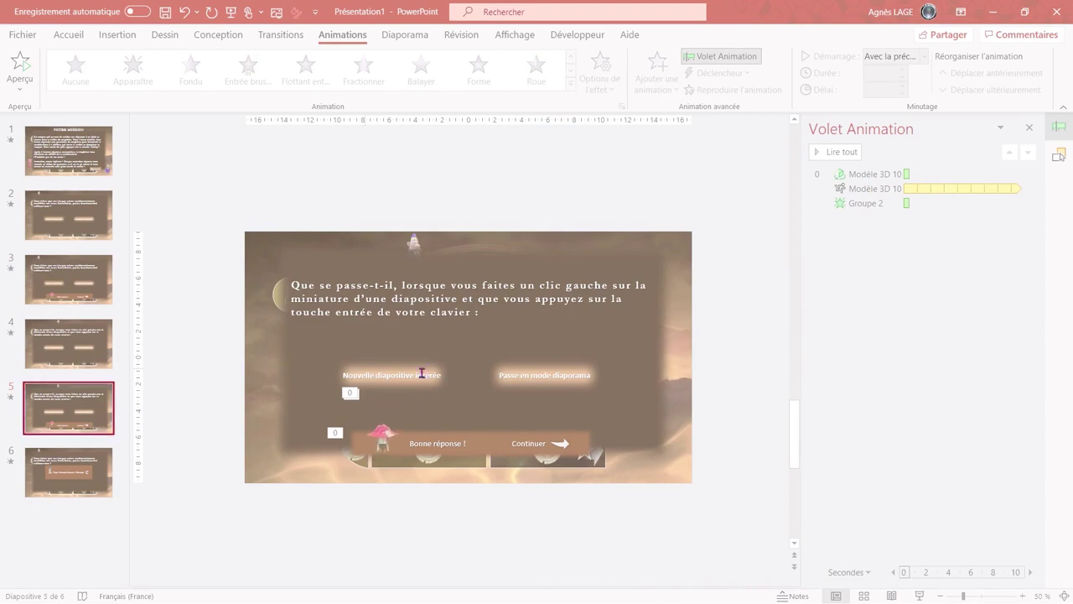
key("ctrl+v")
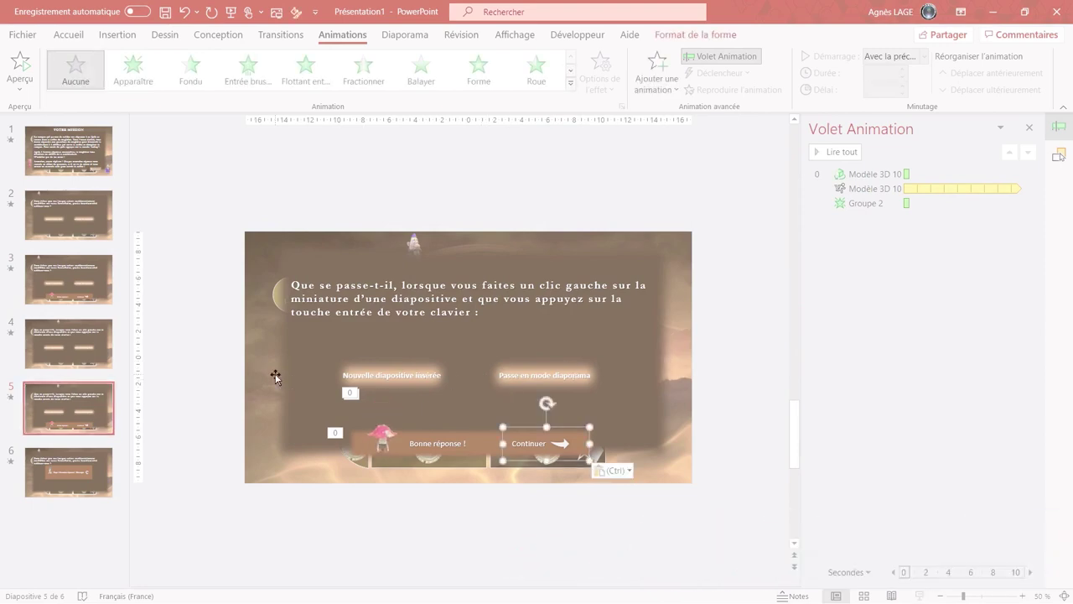
Duplicate slides 4 and 5 with Ctrl+D.
left_click(82, 350)
left_click(78, 402)
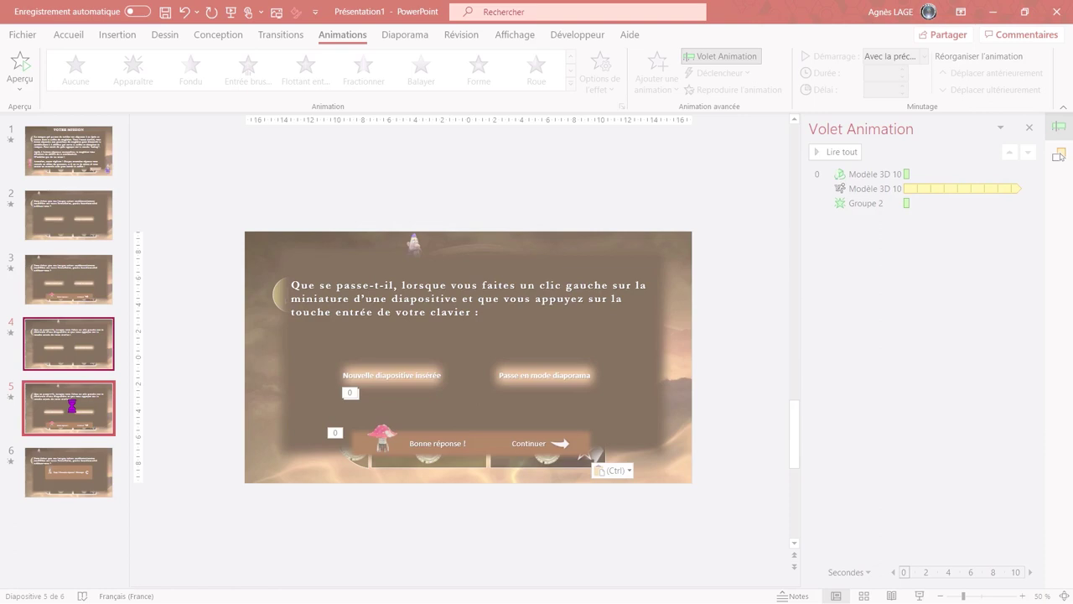
key("ctrl+d")
Link slide 5's Continuer button to slide 6 and check the new slides 6 and 7.
left_click(70, 391)
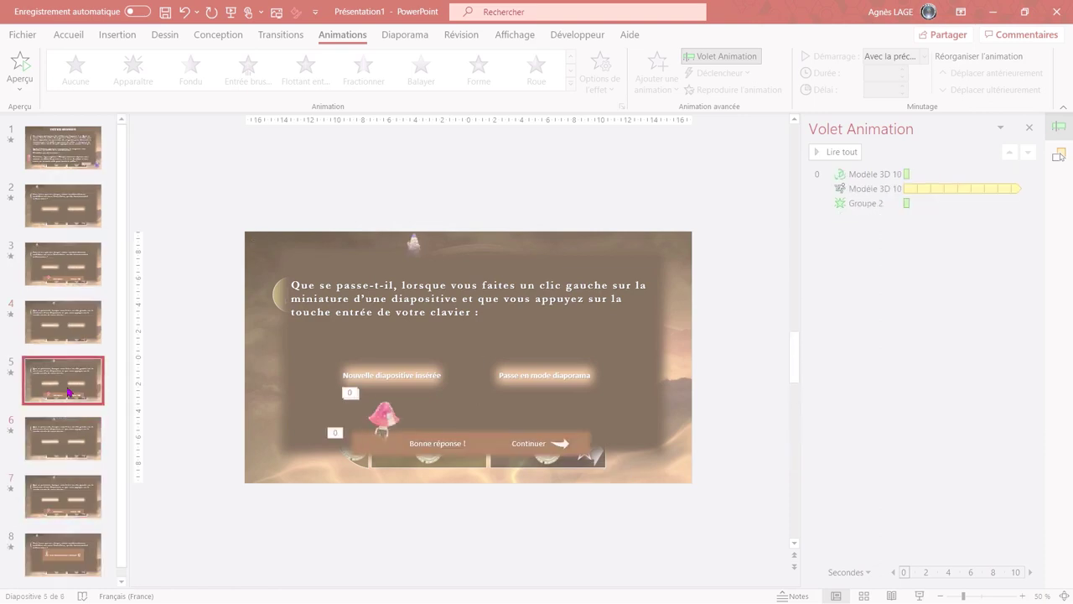
left_click(534, 441)
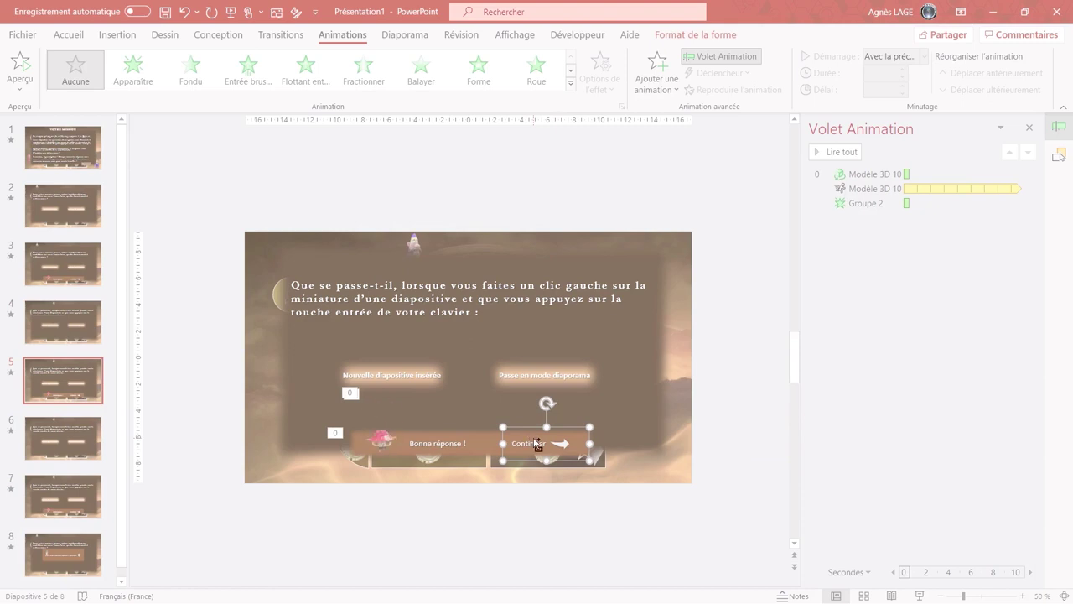
key("ctrl+k")
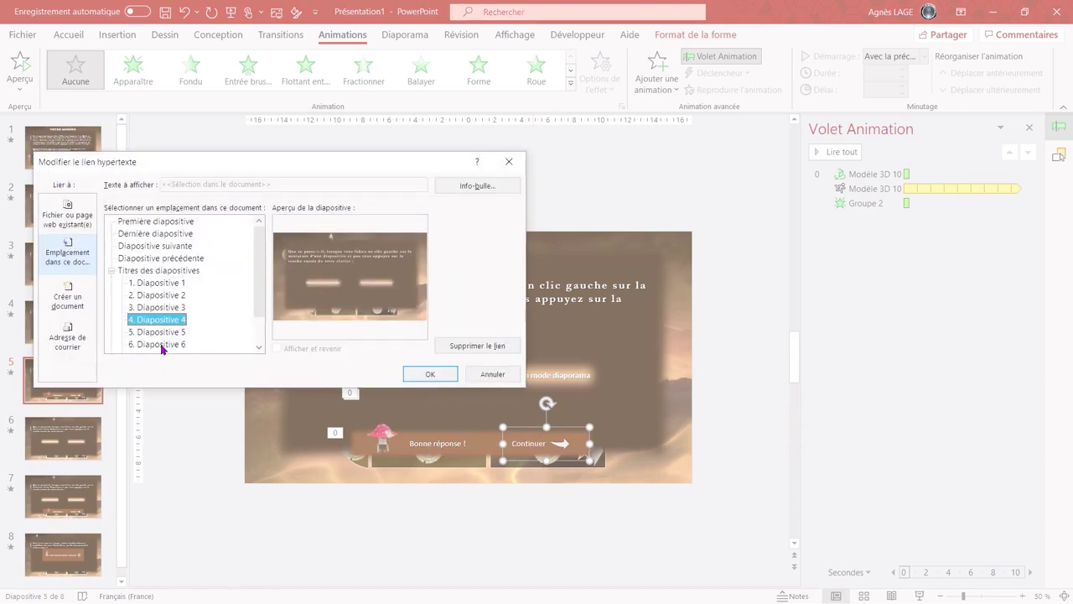
left_click(159, 344)
double_click(165, 345)
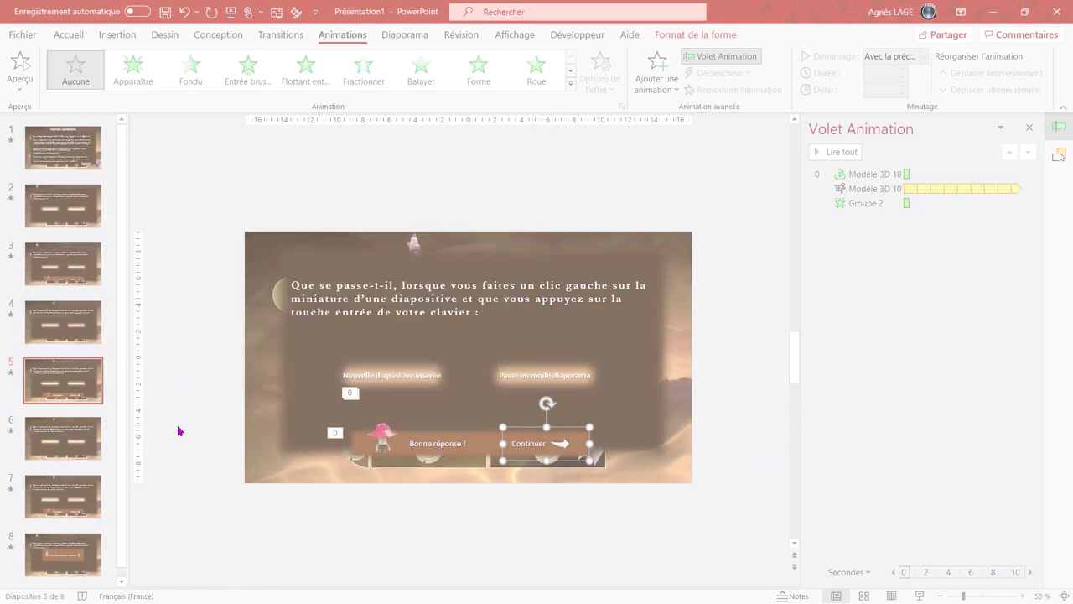
left_click(69, 451)
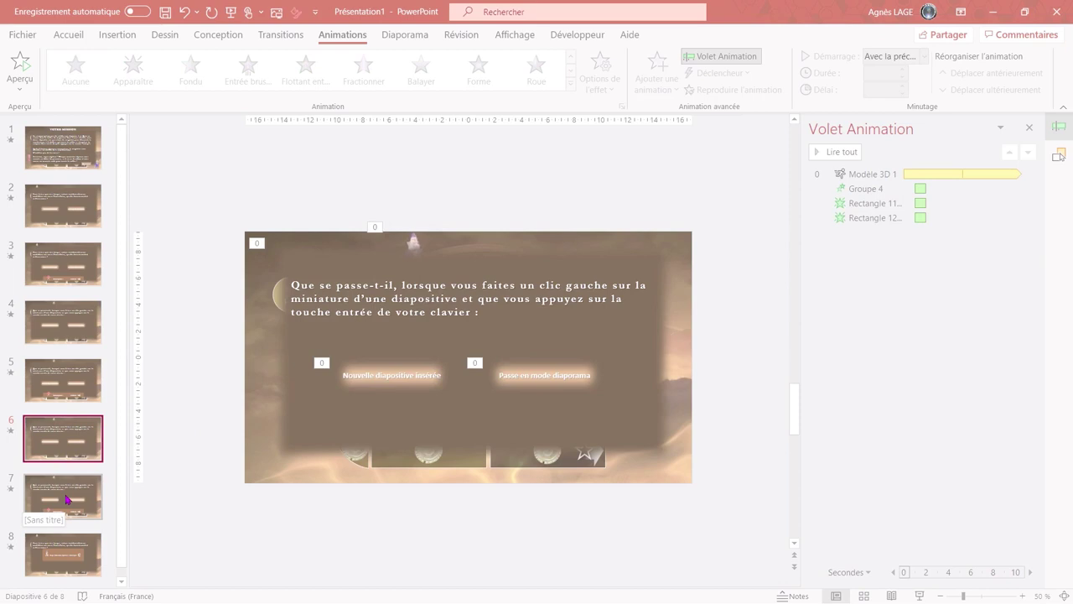
left_click(67, 499)
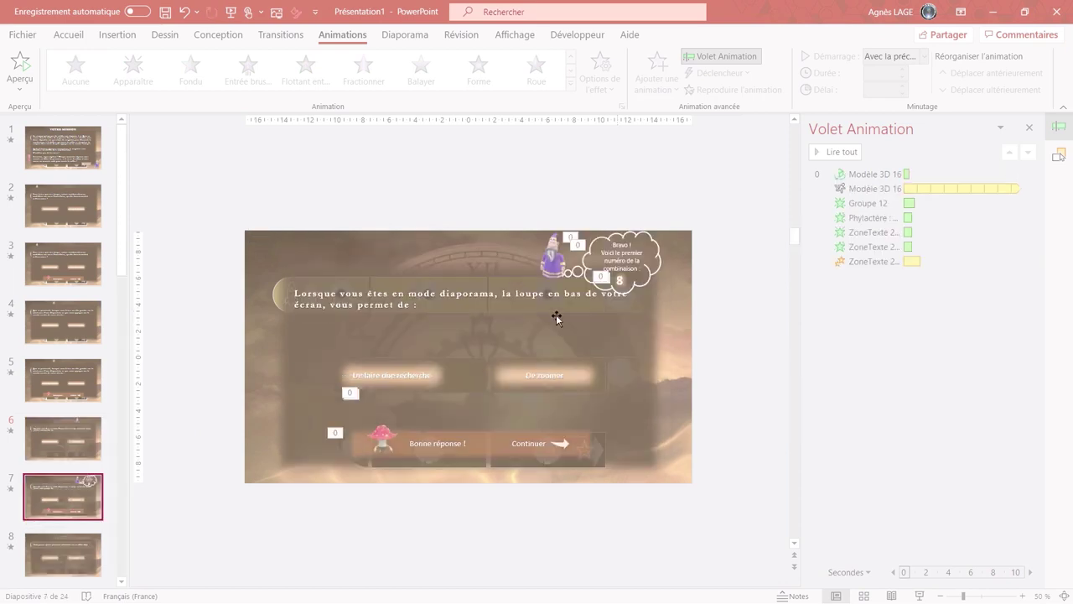
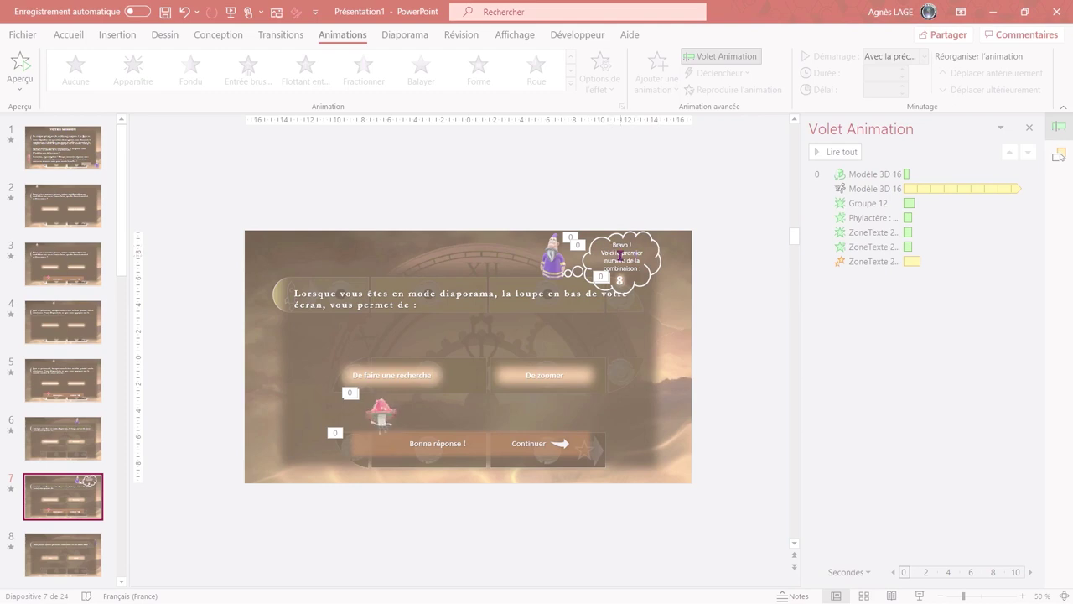
Make slide 7's speech bubble wipe entrance come in from the left.
left_click(628, 289)
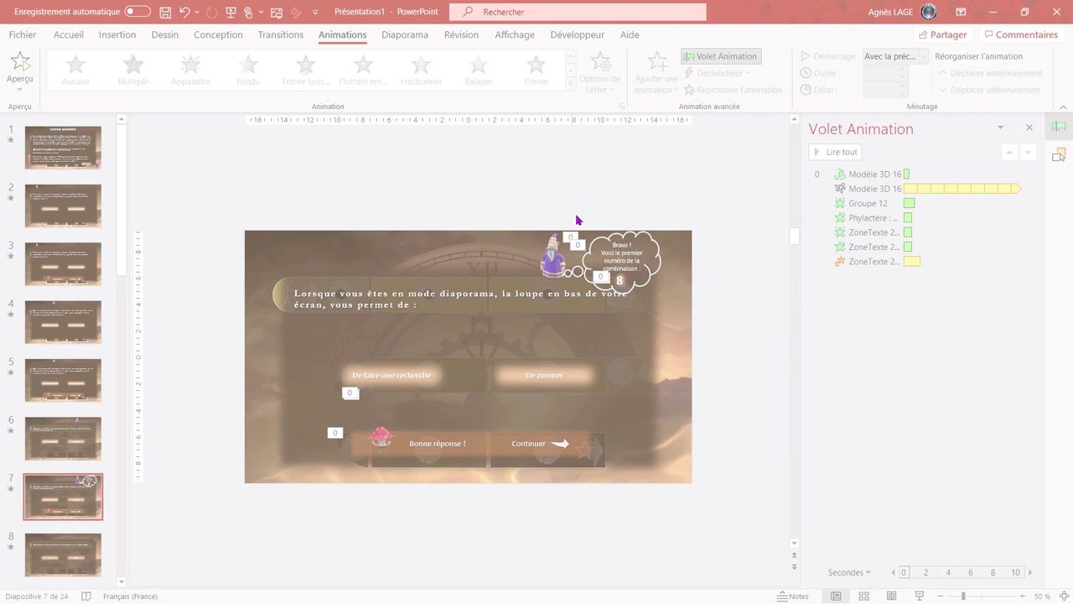
left_click(823, 218)
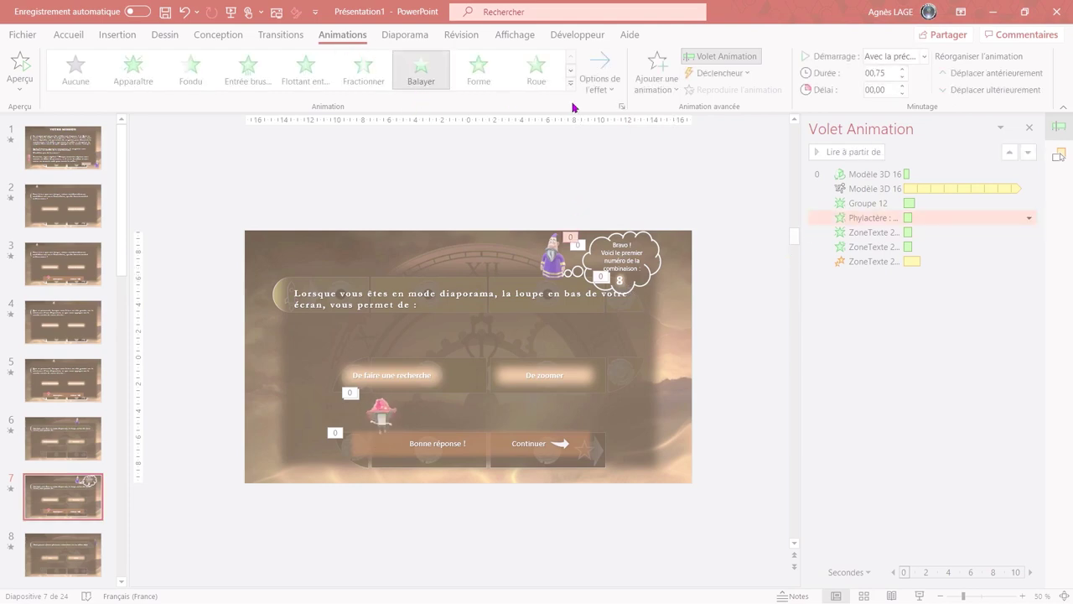
left_click(597, 93)
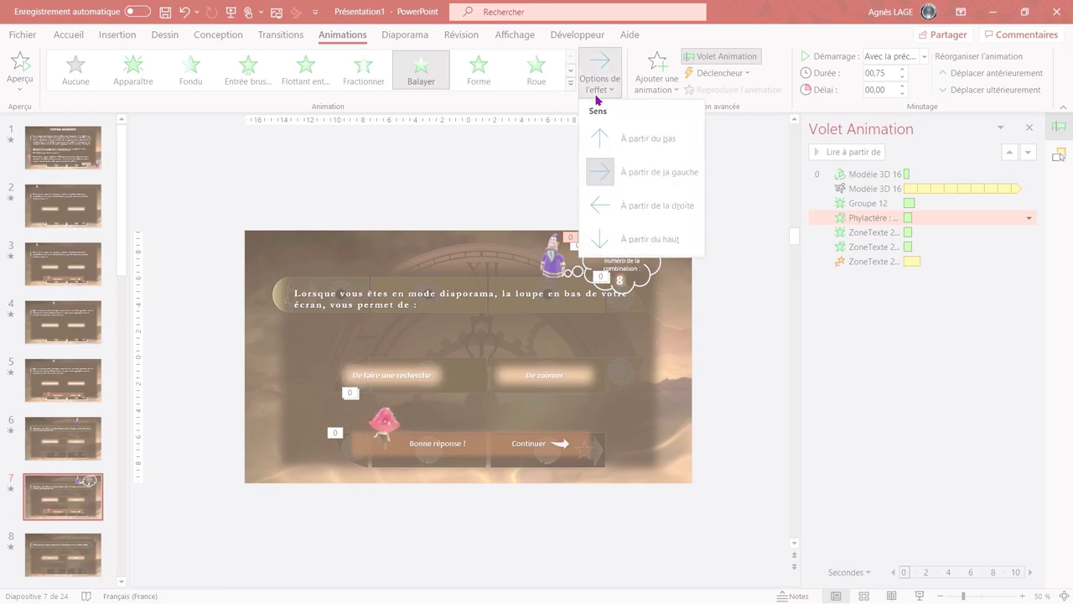
left_click(698, 181)
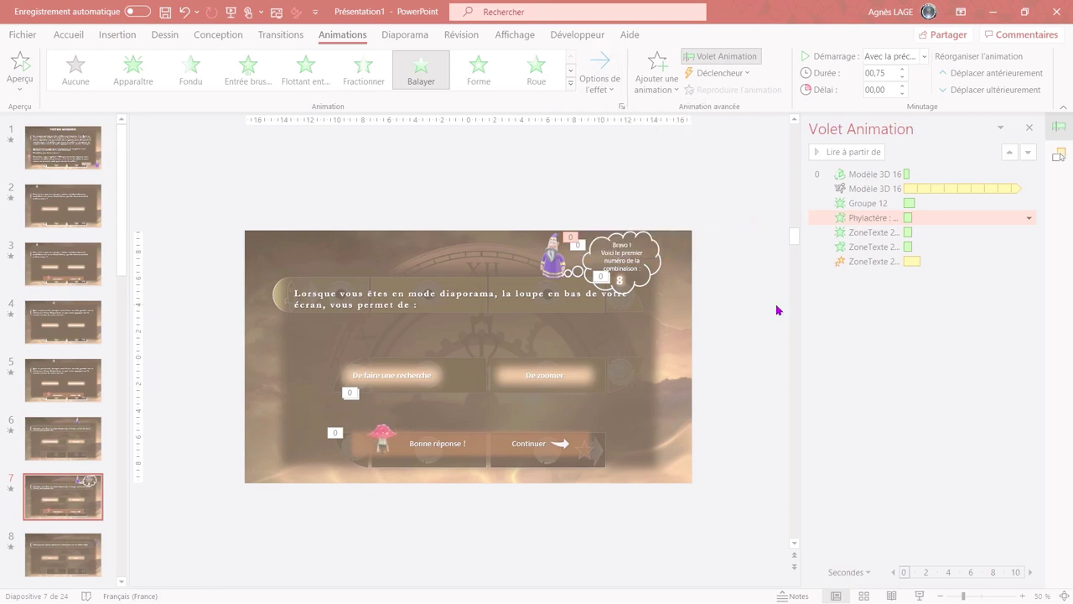
Select the second text box's animation and review the rest of the animation sequence.
left_click(857, 247)
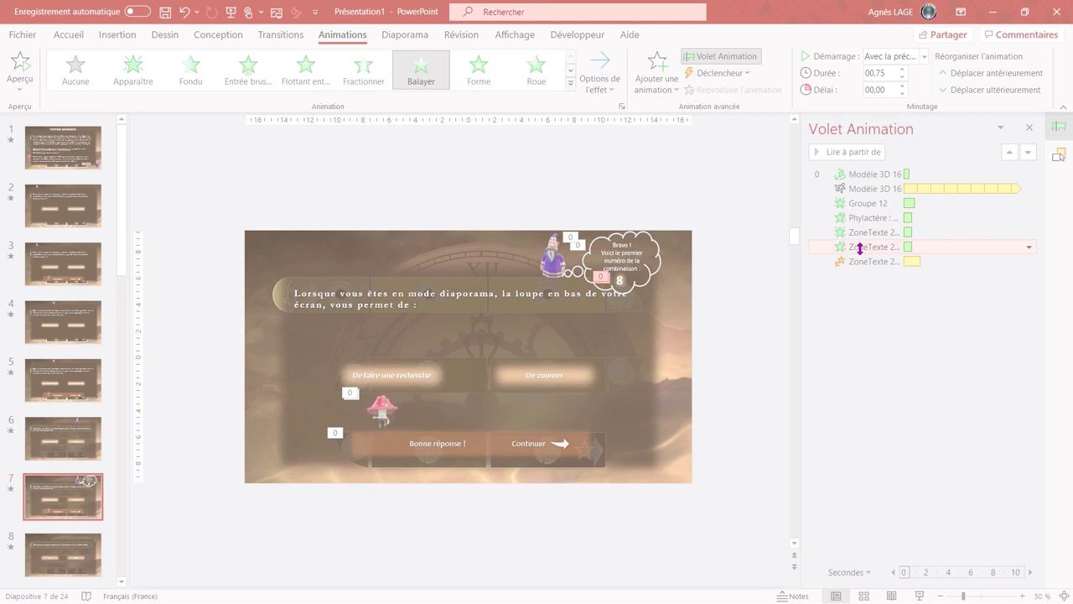
left_click(658, 83)
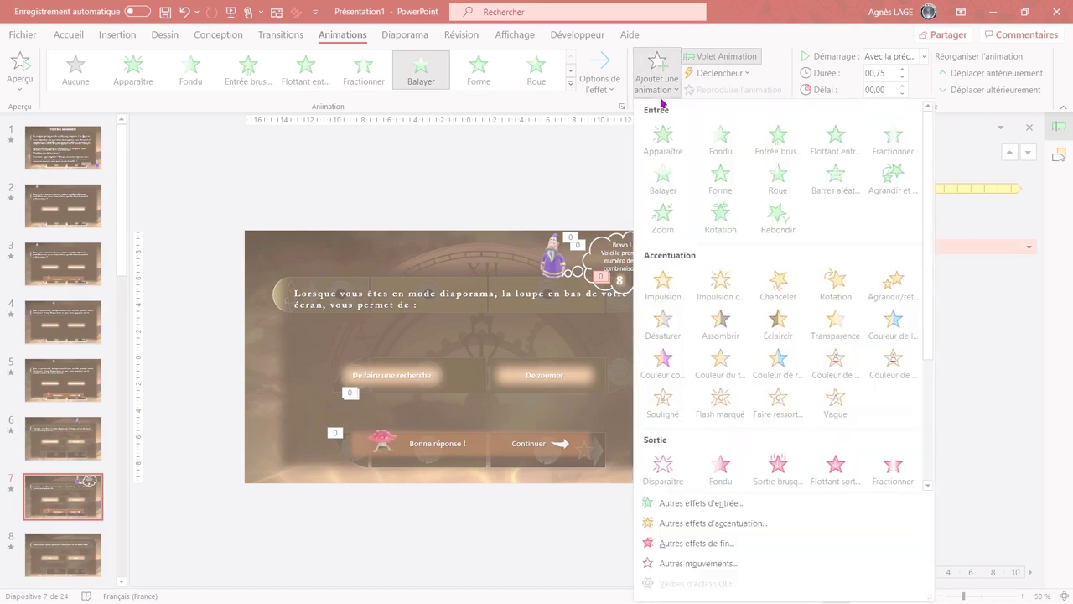
left_click(595, 182)
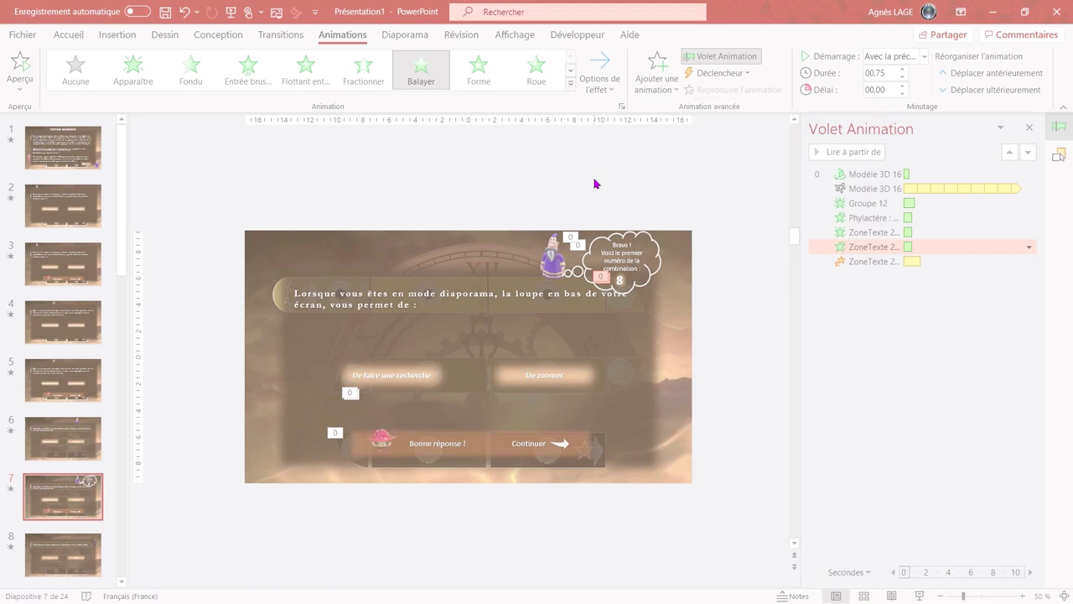
scroll(63, 377, "down", 3)
scroll(62, 377, "down", 4)
scroll(63, 378, "down", 4)
scroll(25, 461, "down", 4)
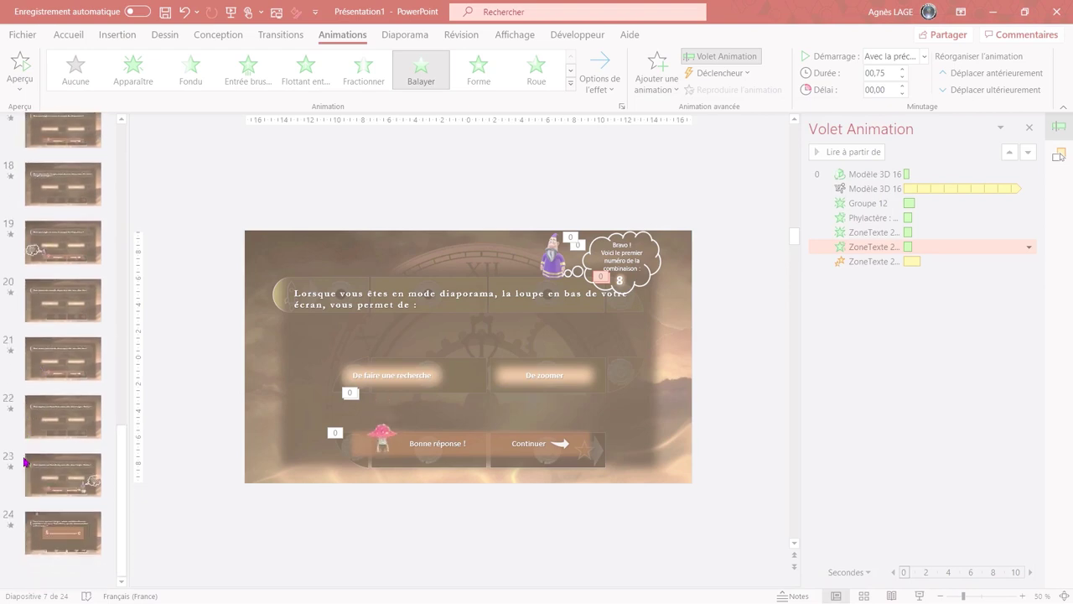
Add a new slide 24 after slide 23 holding the Image Quiz Game clock picture.
left_click(85, 491)
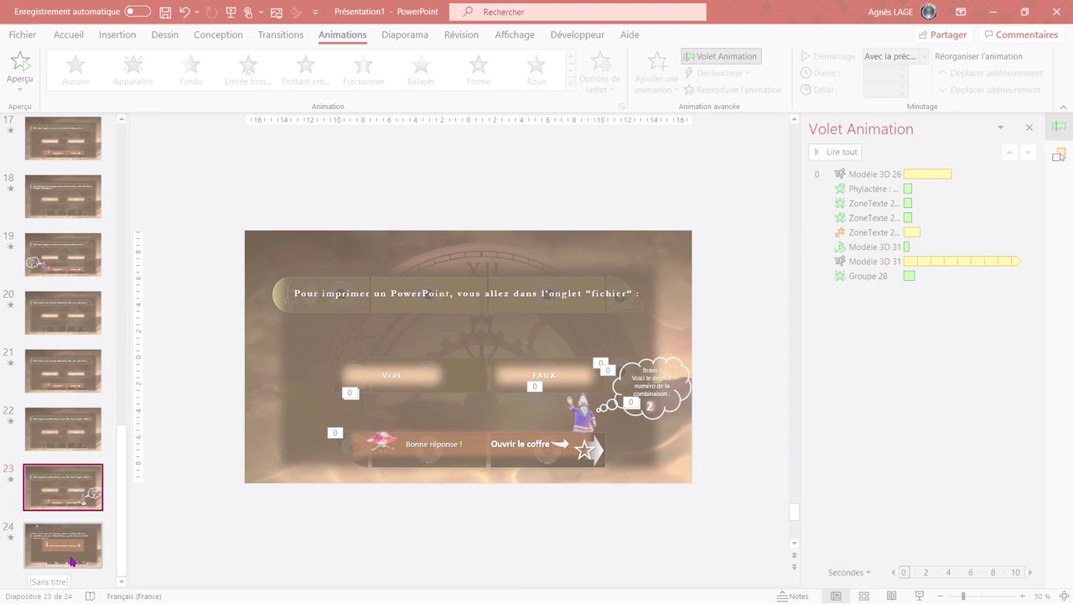
left_click(74, 38)
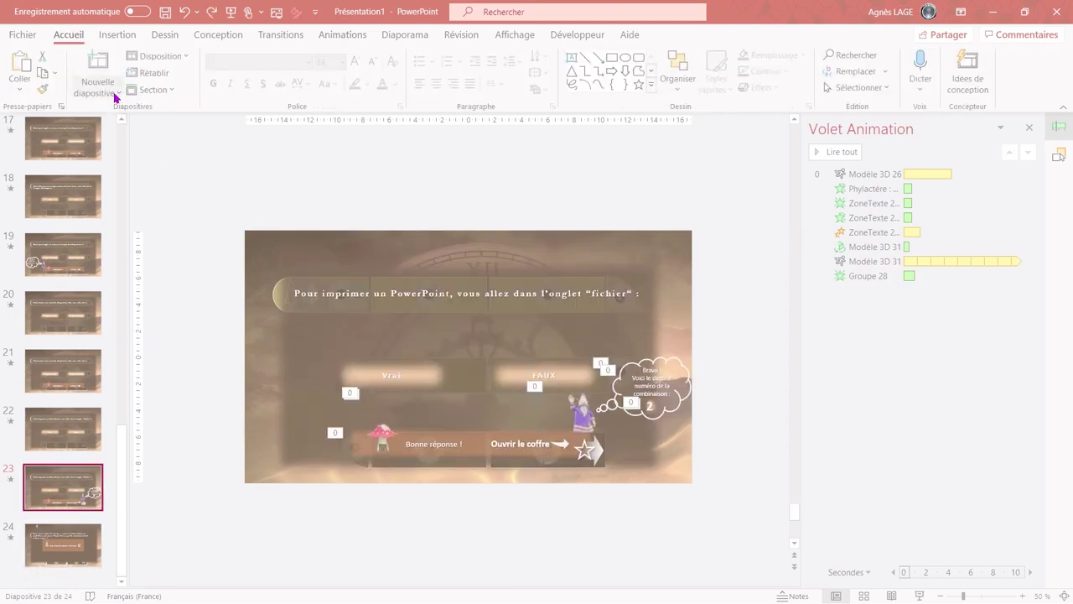
left_click(277, 12)
left_click(323, 118)
left_click(415, 302)
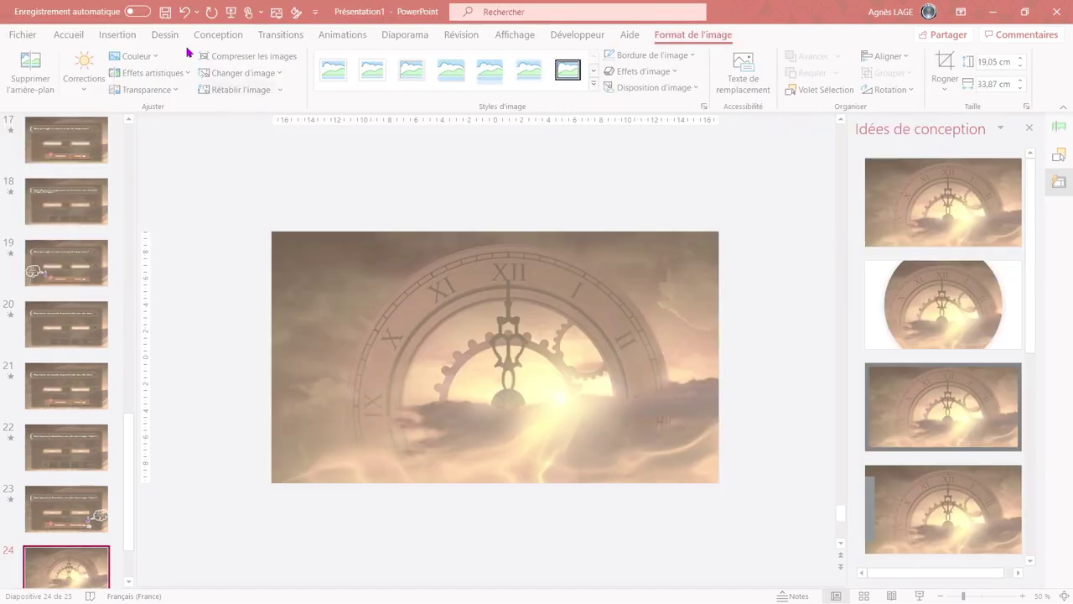
Give slide 24 a 00,25-second Fade transition with the 'niveau suivant' level-win sound.
left_click(282, 34)
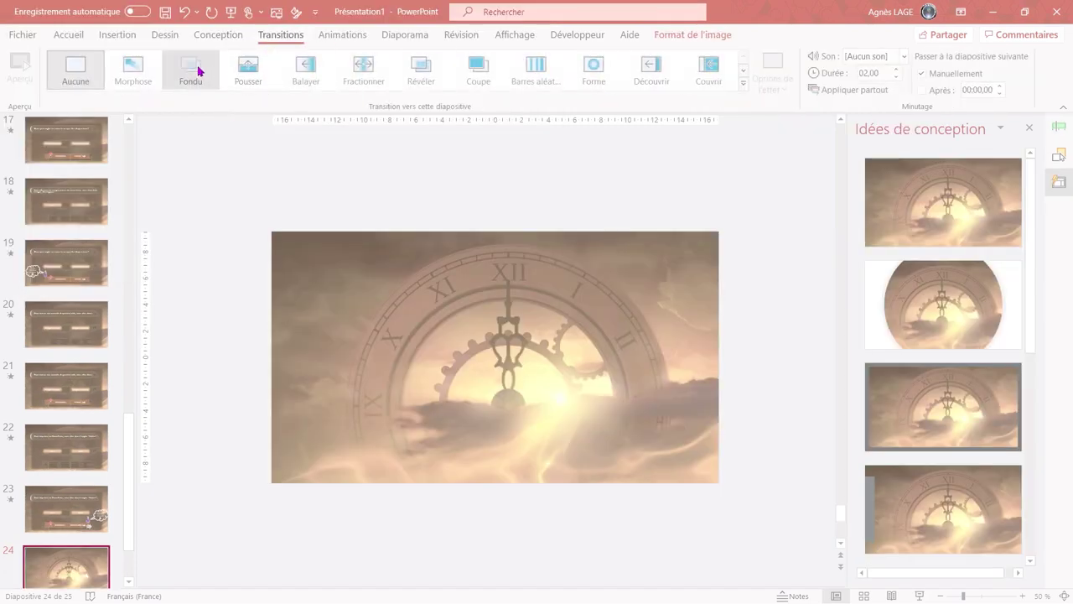
left_click(190, 67)
left_click(876, 74)
left_click(902, 56)
scroll(879, 276, "down", 2)
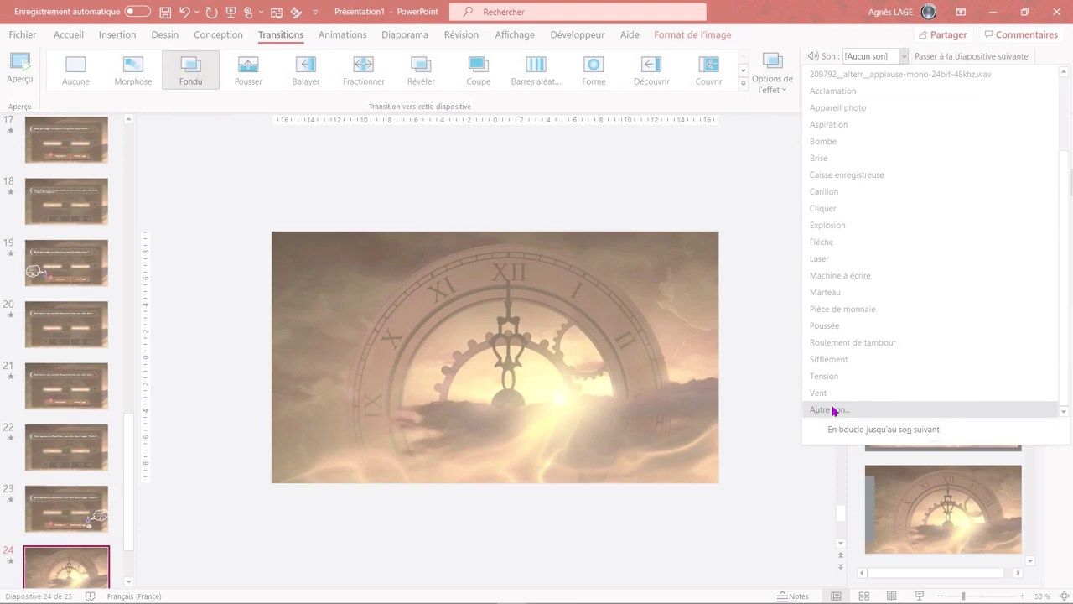
left_click(833, 409)
left_click(205, 241)
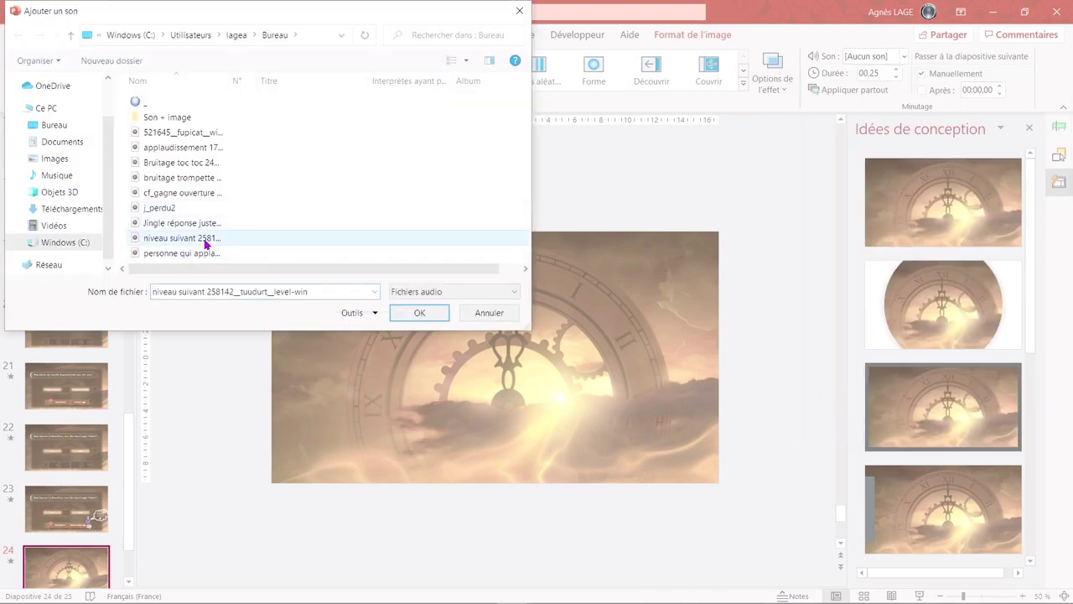
left_click(419, 313)
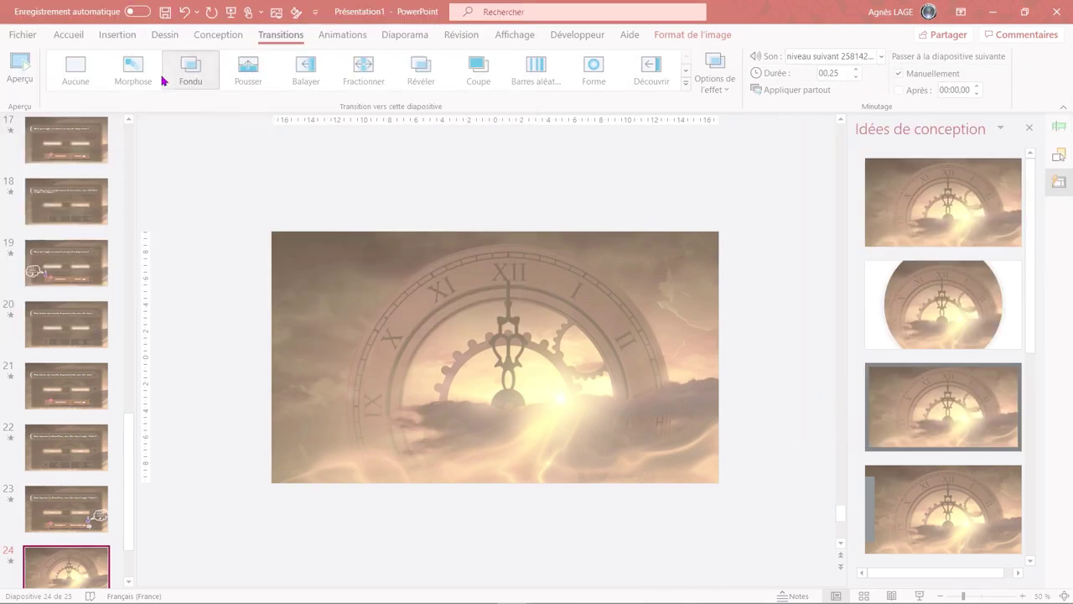
left_click(129, 40)
left_click(291, 90)
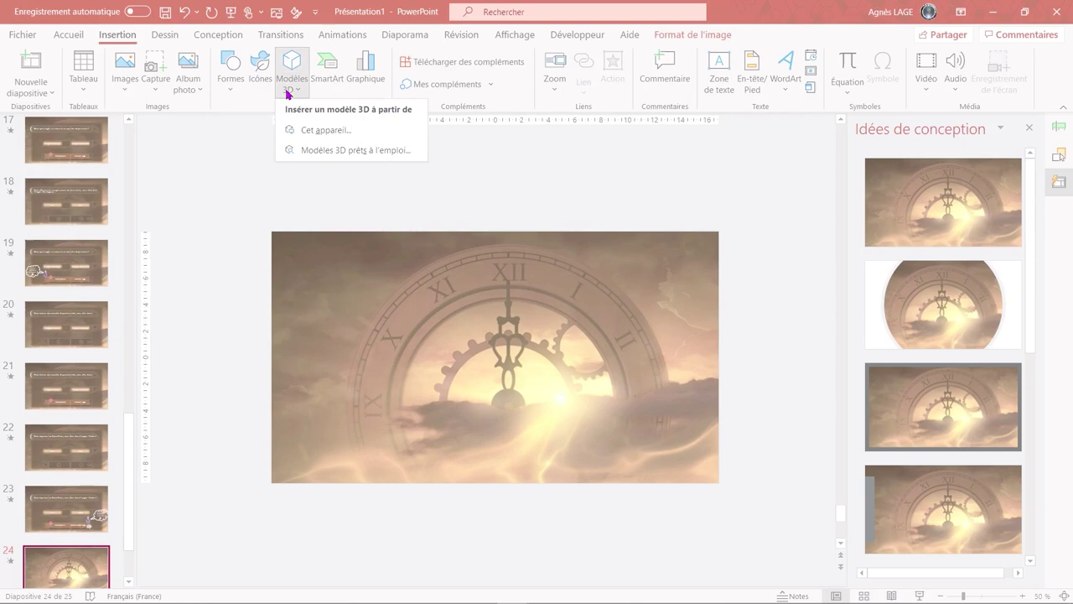
Search the 3D library for 'co' and place the grey closed safe near the clock's centre.
left_click(326, 150)
type("coffre")
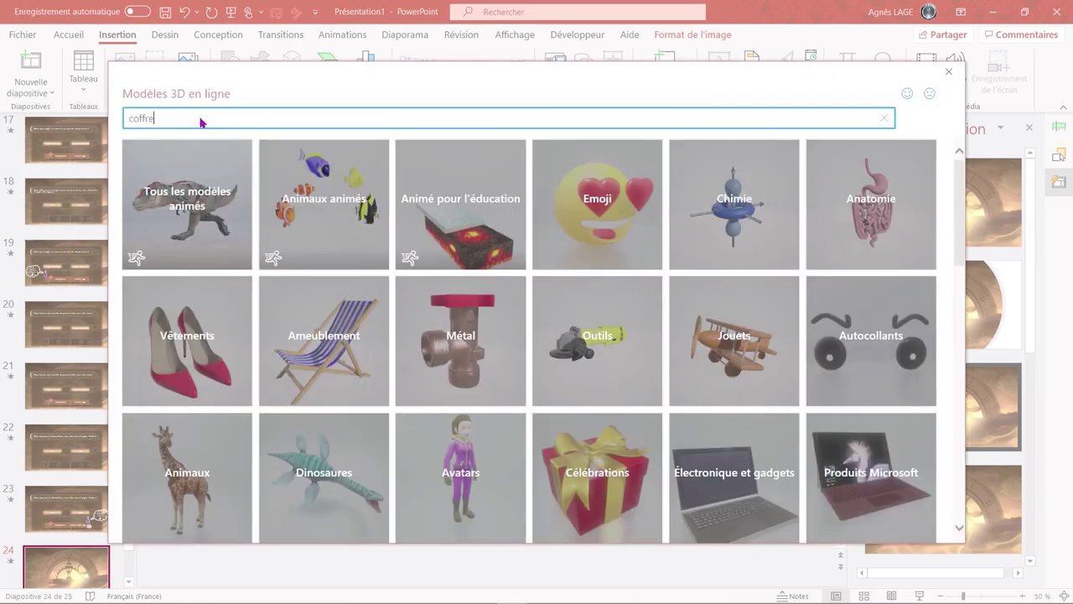
key("Return")
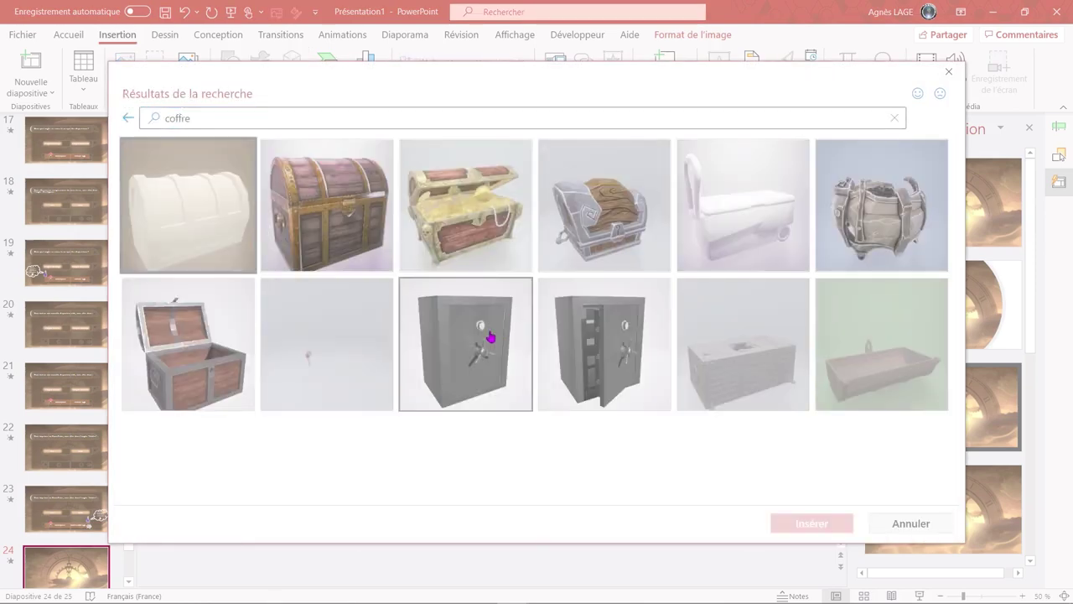
left_click(490, 338)
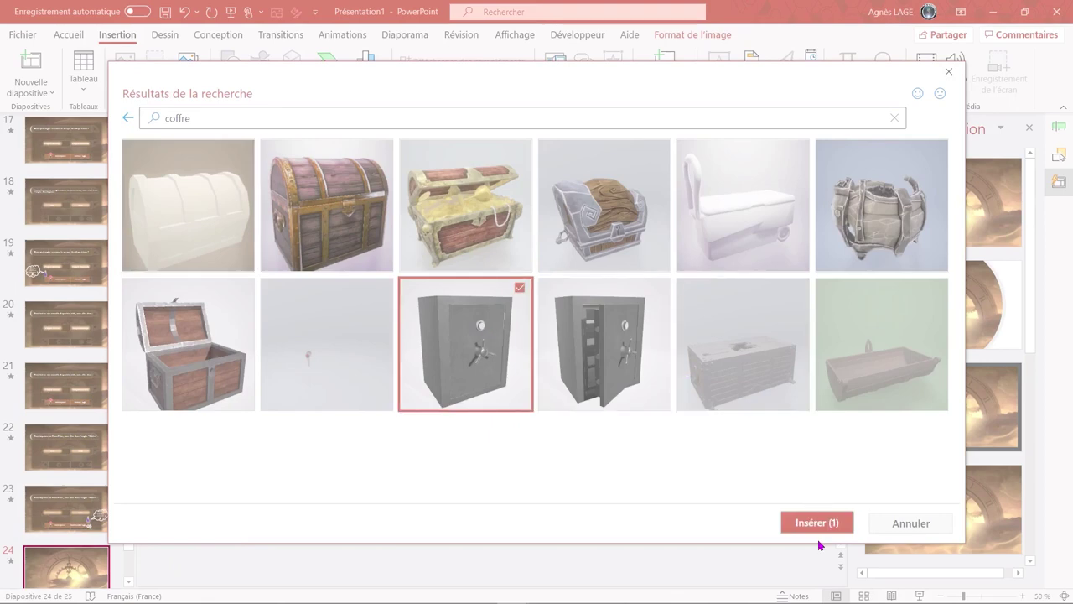
left_click(817, 522)
left_click_drag(512, 376, 583, 398)
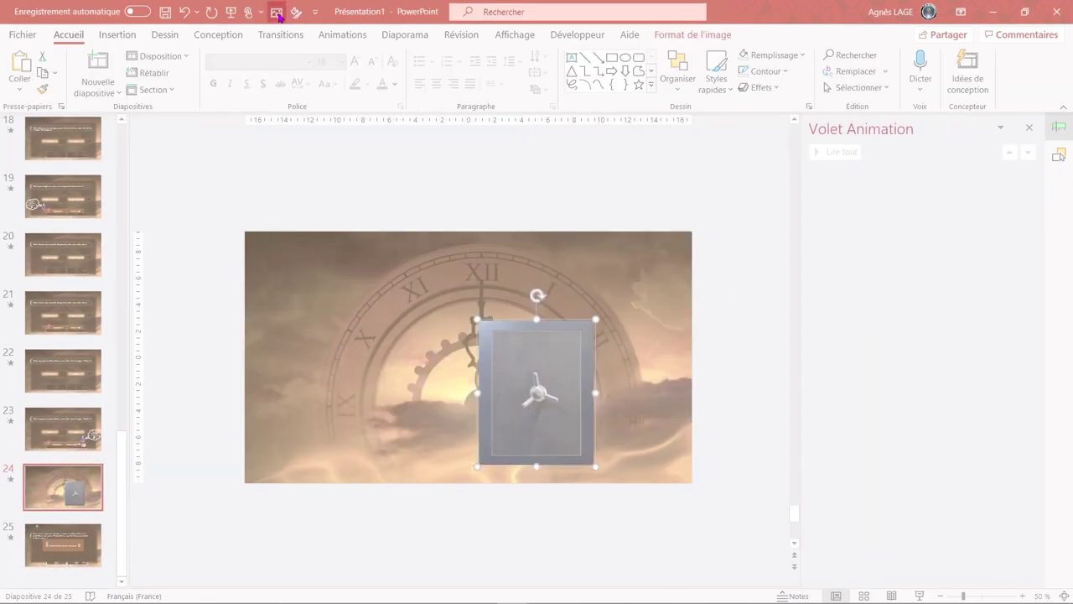
Insert the Image digicode keypad picture beside the safe on slide 24.
left_click(276, 12)
left_click(270, 90)
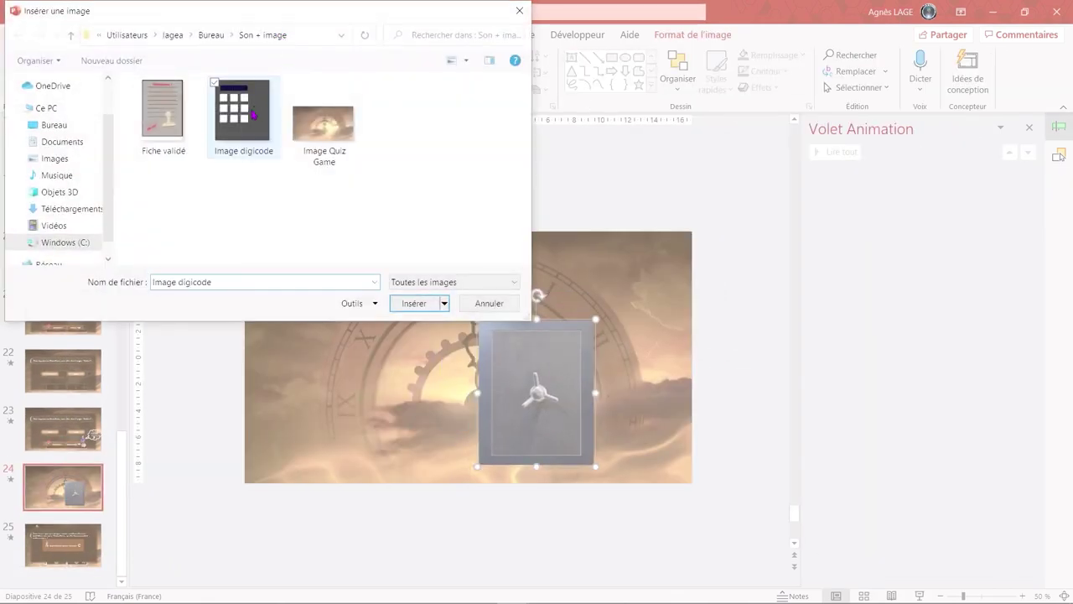
left_click(415, 304)
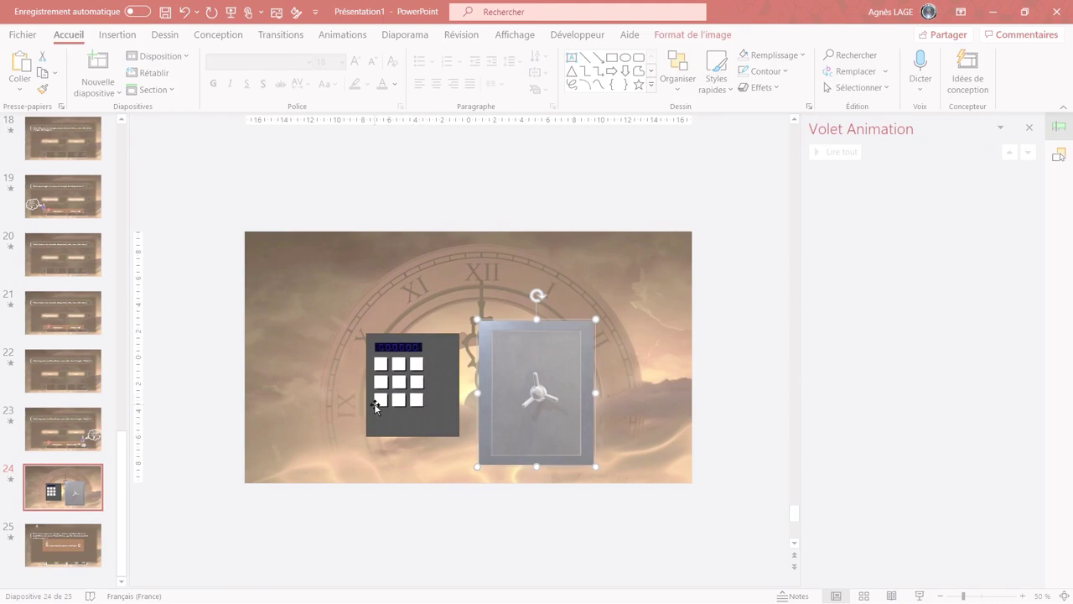
key("Escape")
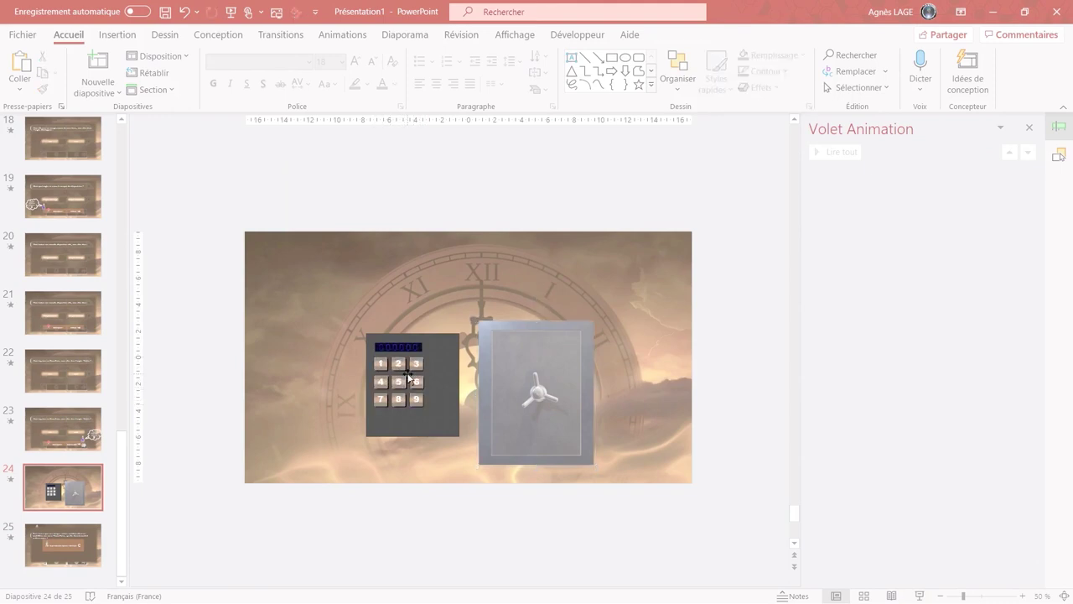
left_click(324, 415)
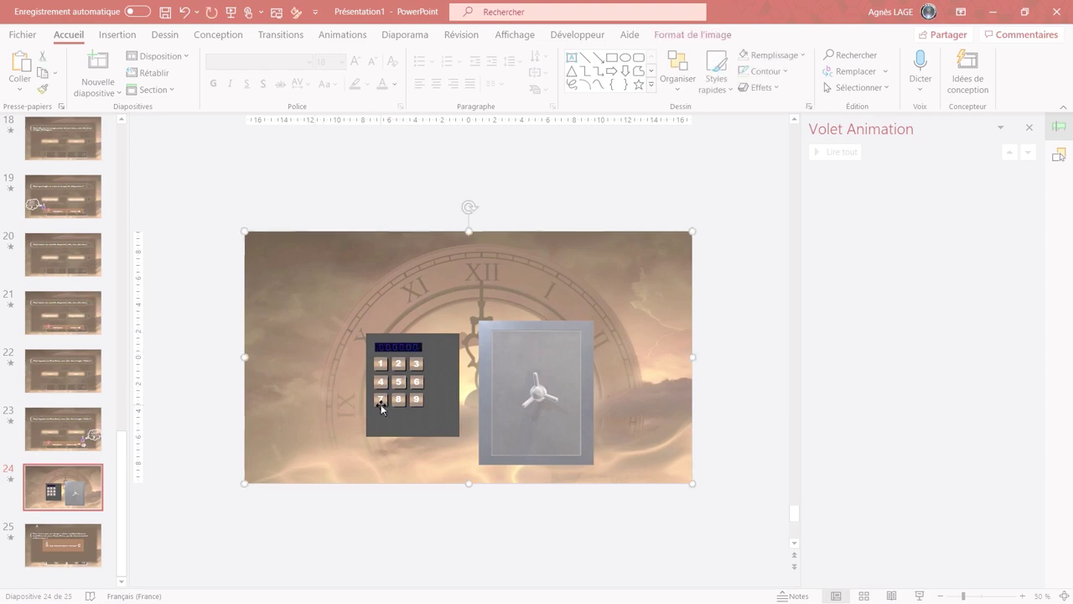
Change the gradient direction of the keypad's 7 button fill.
left_click(380, 403)
right_click(381, 404)
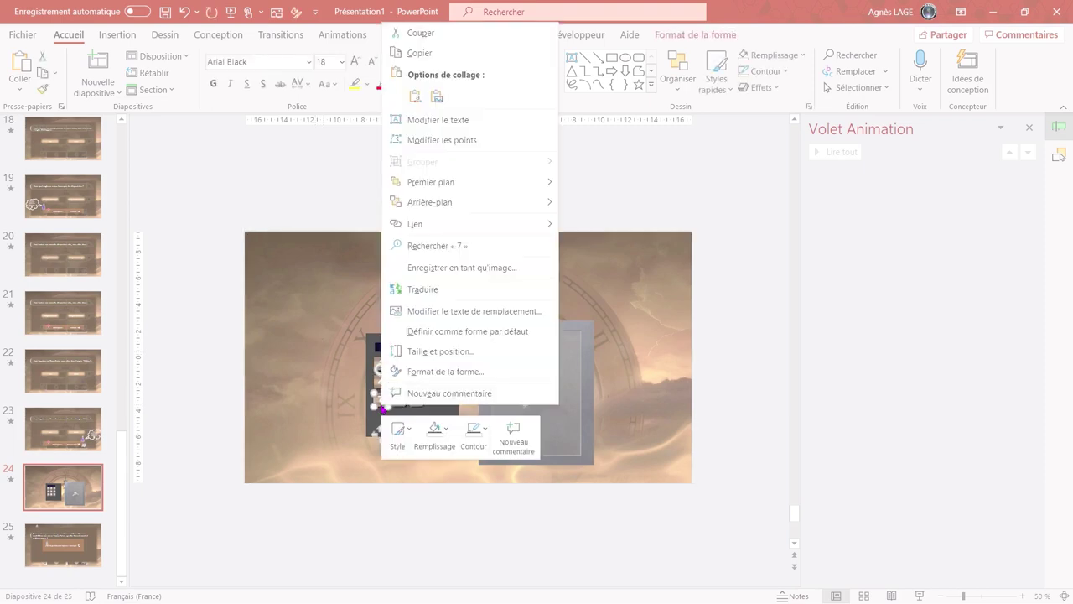
left_click(450, 373)
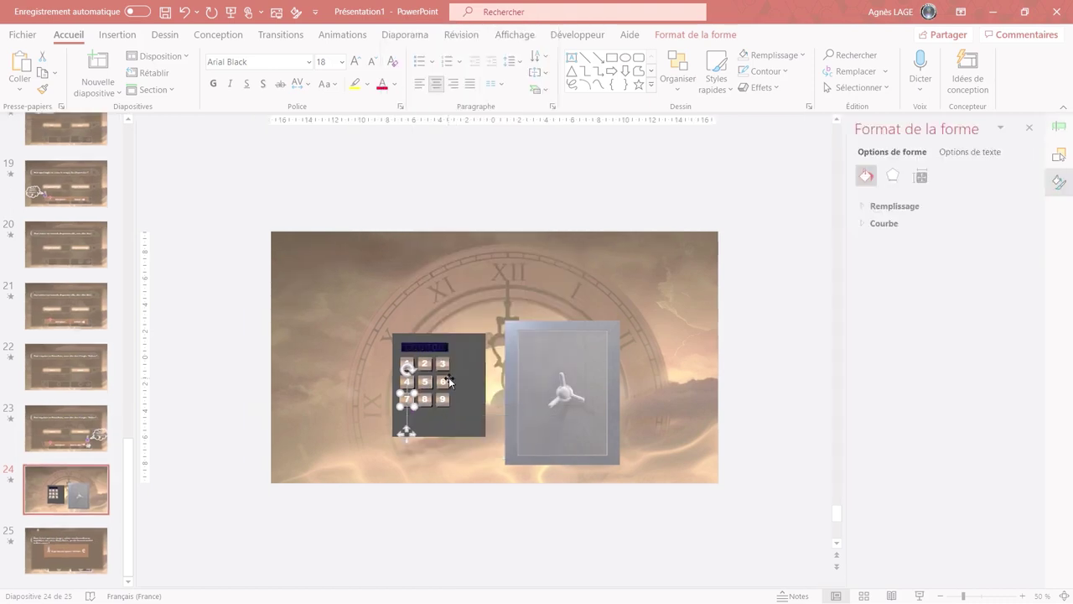
left_click(868, 207)
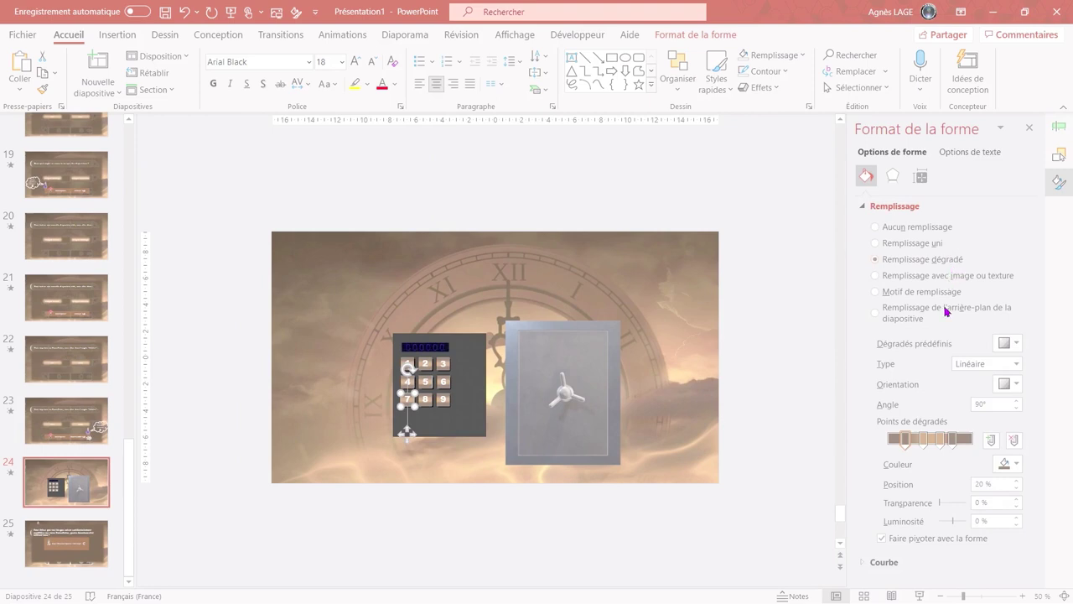
left_click(1016, 466)
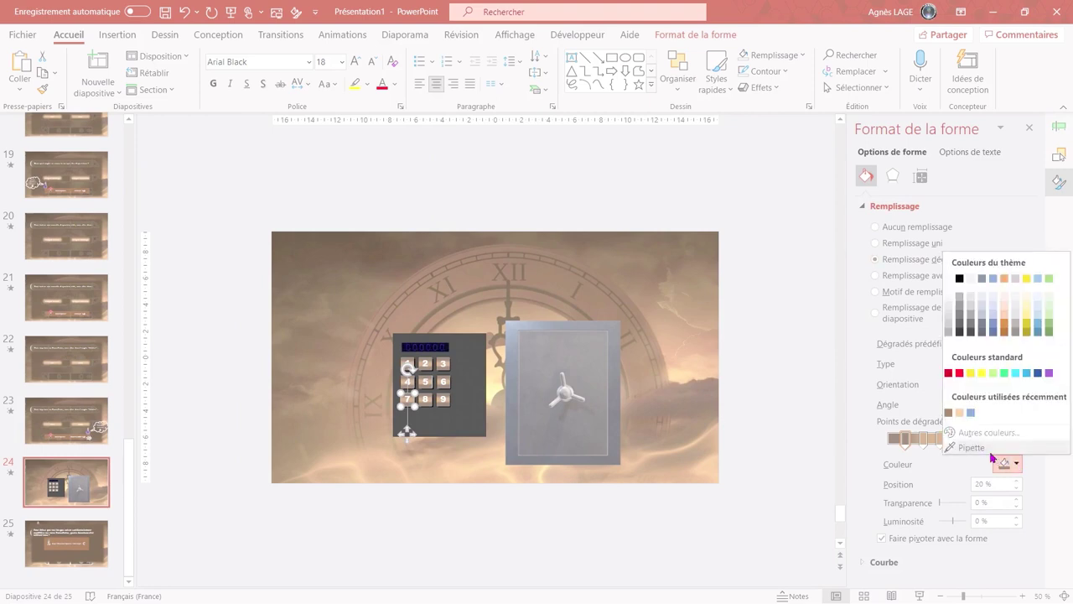
left_click(1005, 464)
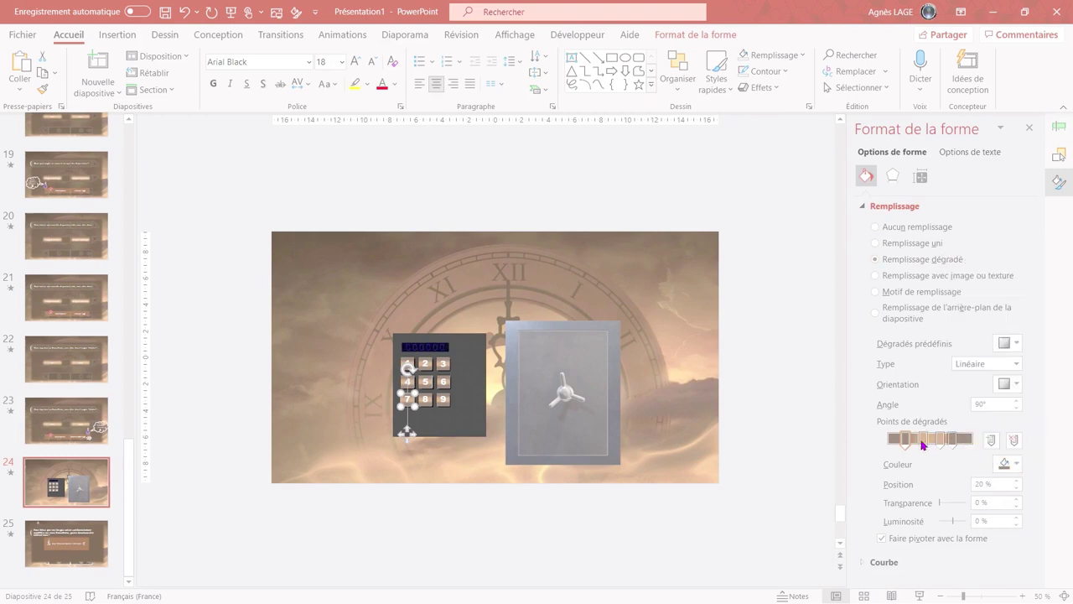
left_click(1015, 384)
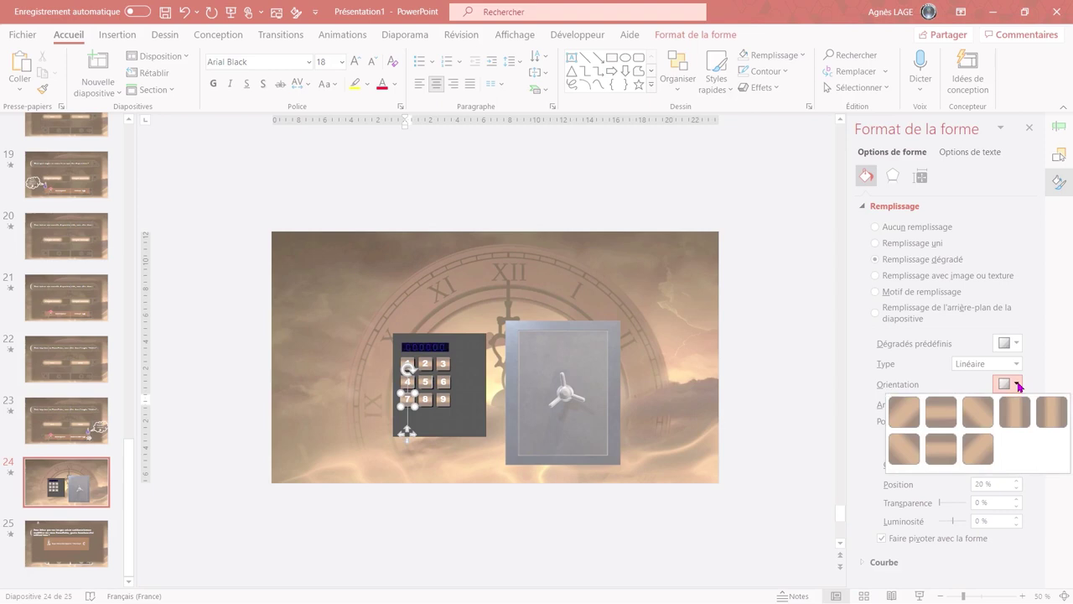
left_click(946, 445)
Draw a rectangle over the keypad's upper button rows.
left_click(411, 500)
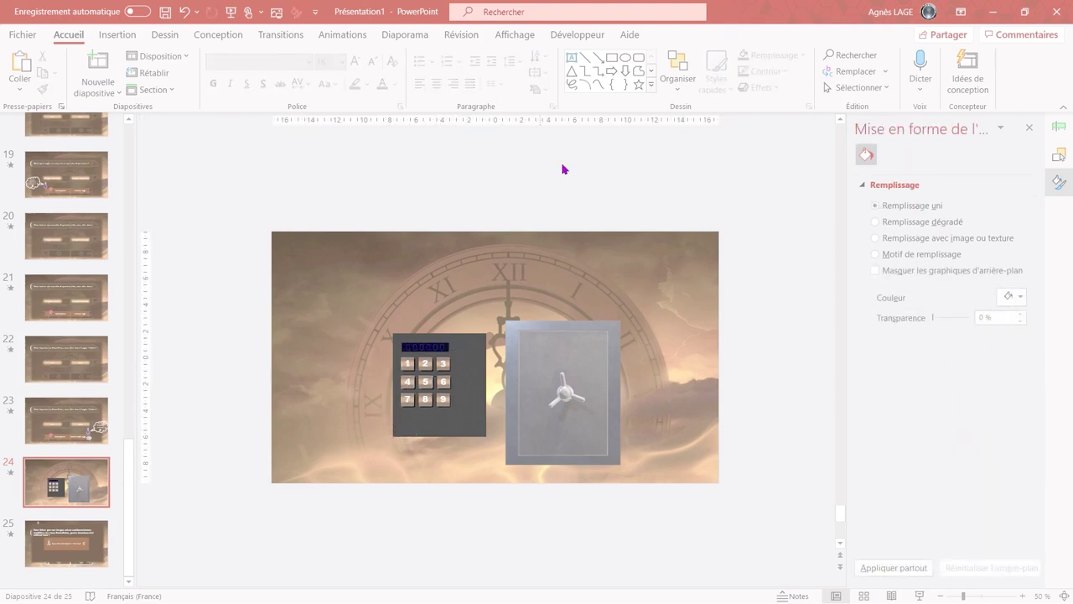
left_click(612, 62)
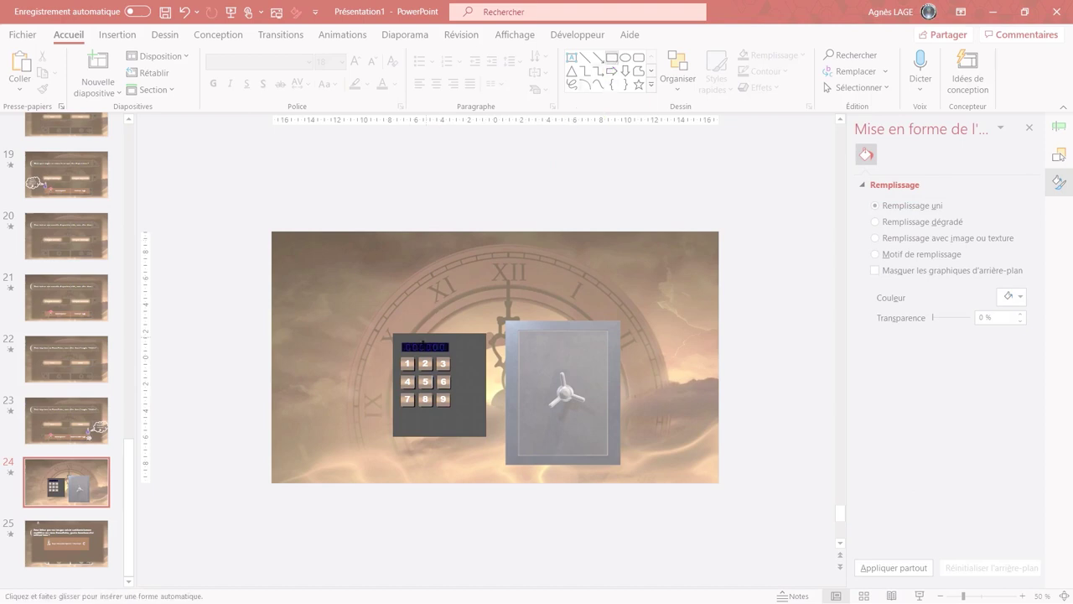
left_click_drag(395, 355, 453, 387)
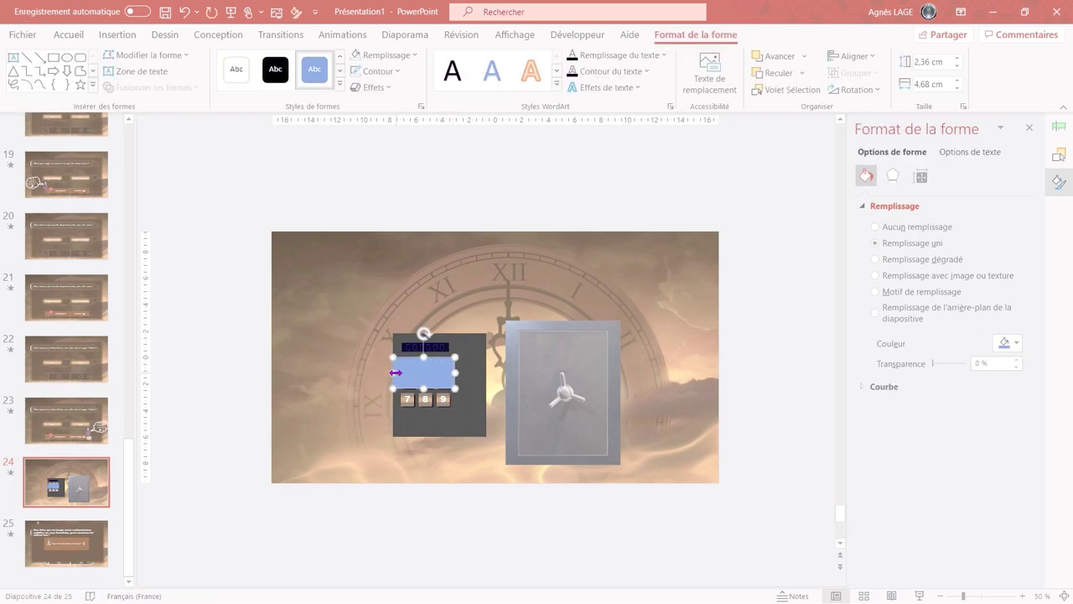
Remove the keypad rectangle's fill and link it to slide 25.
left_click(357, 57)
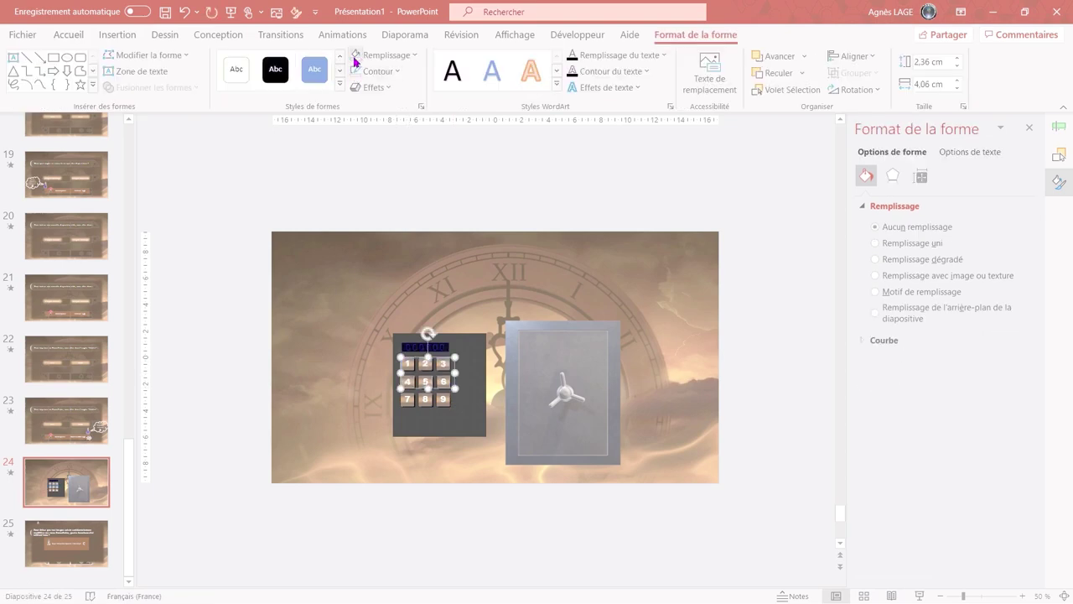
key("ctrl+k")
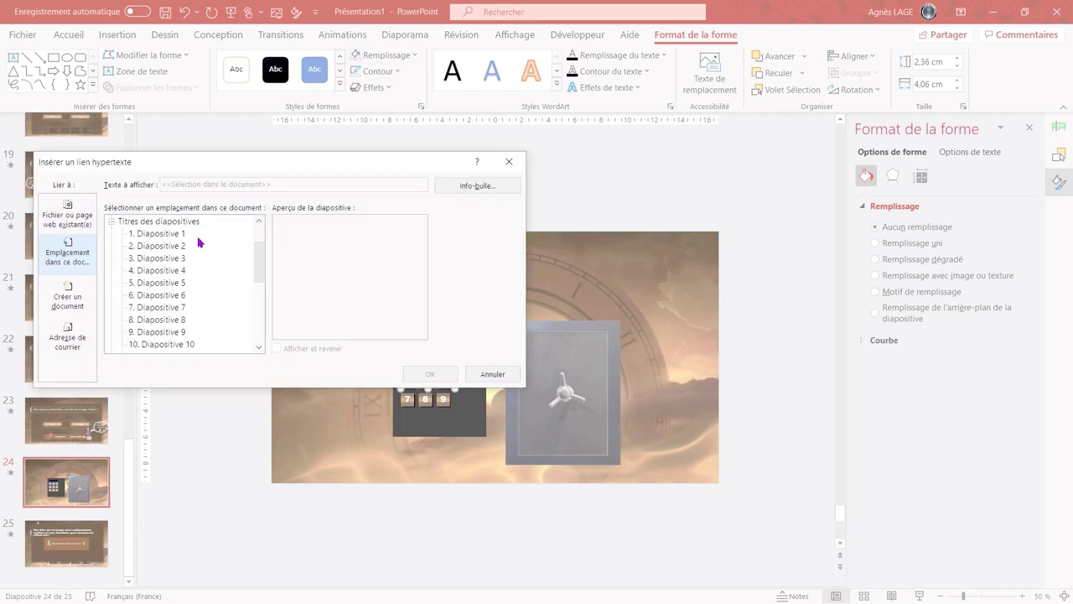
scroll(207, 300, "down", 2)
scroll(208, 301, "down", 3)
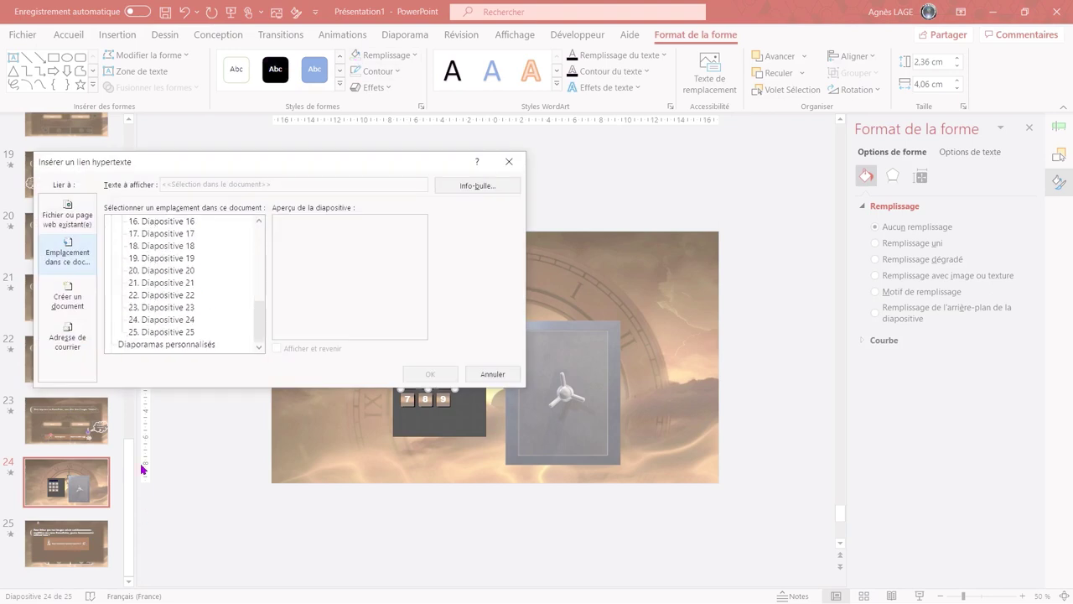
left_click(168, 332)
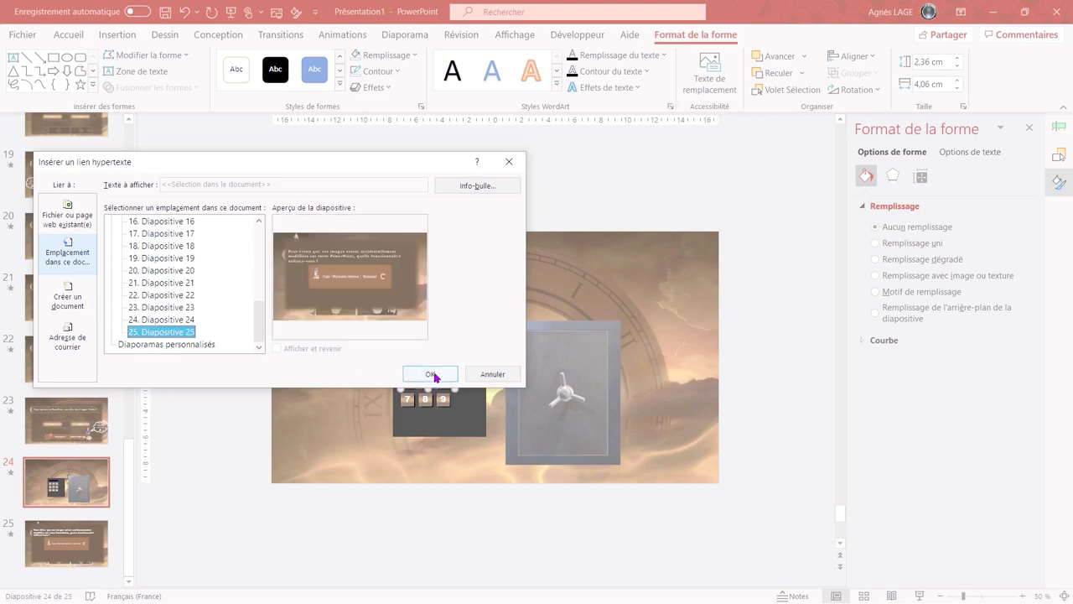
left_click(430, 374)
left_click_drag(454, 386, 450, 422)
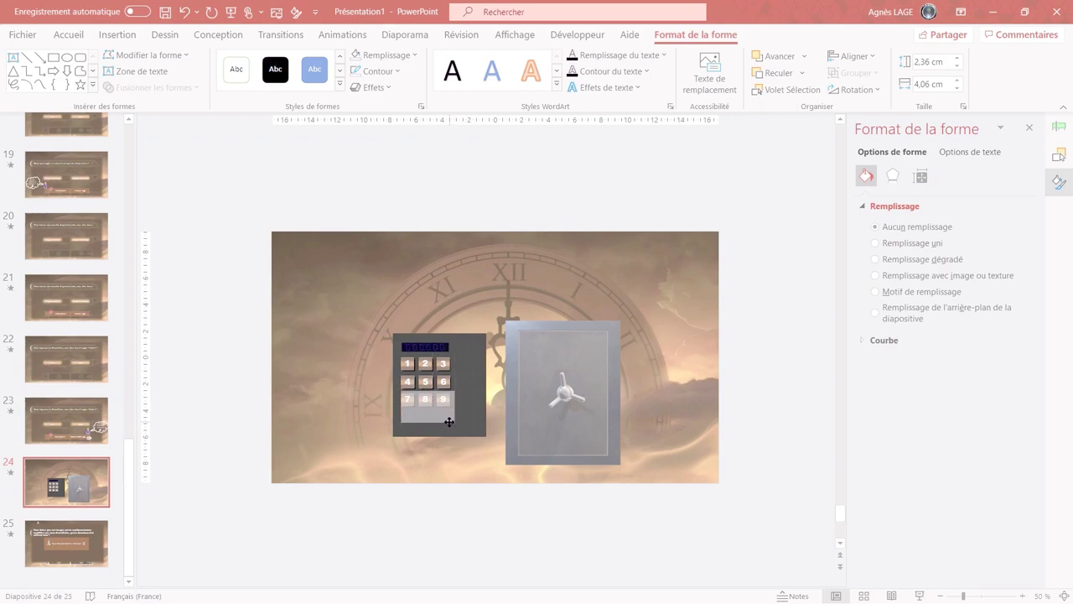
Undo the stray shape move and duplicate slide 24 as new slide 25.
left_click_drag(449, 421, 447, 418)
key("Tab")
key("ctrl+z")
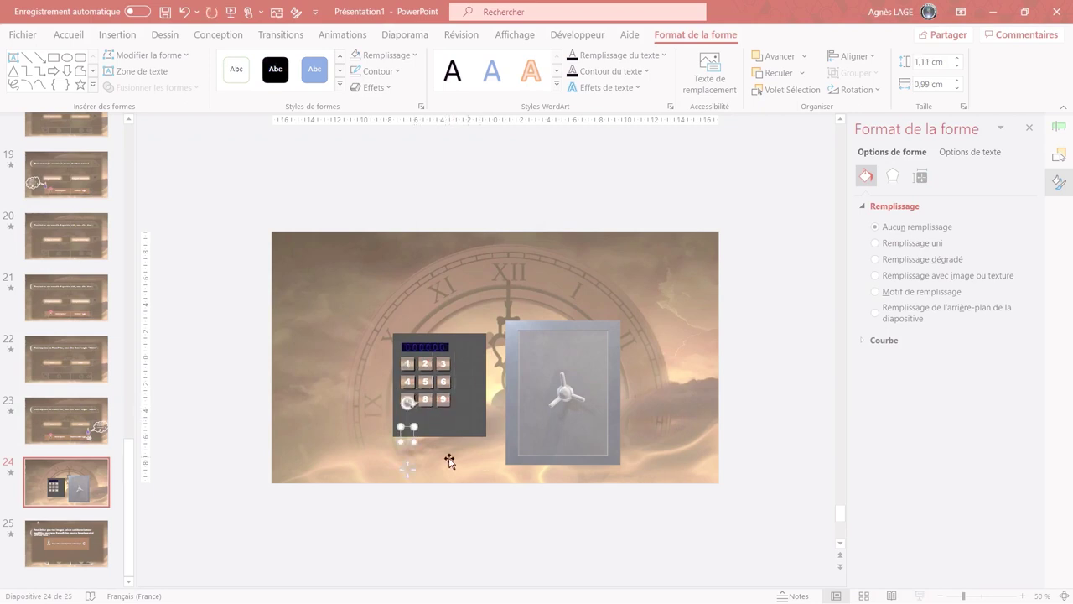
left_click_drag(408, 462, 442, 435)
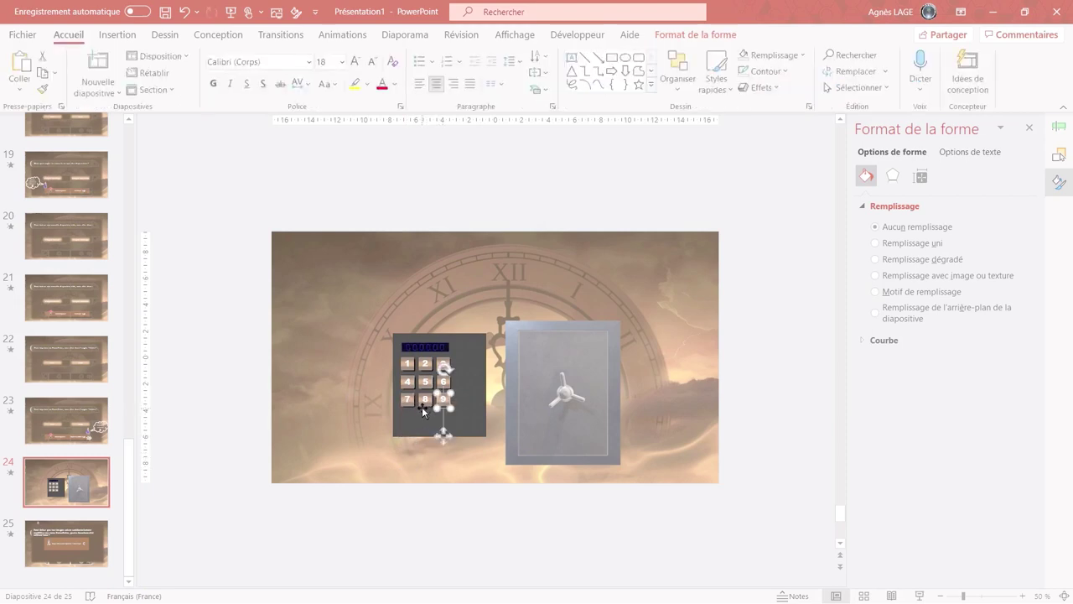
left_click(78, 482)
key("ctrl+d")
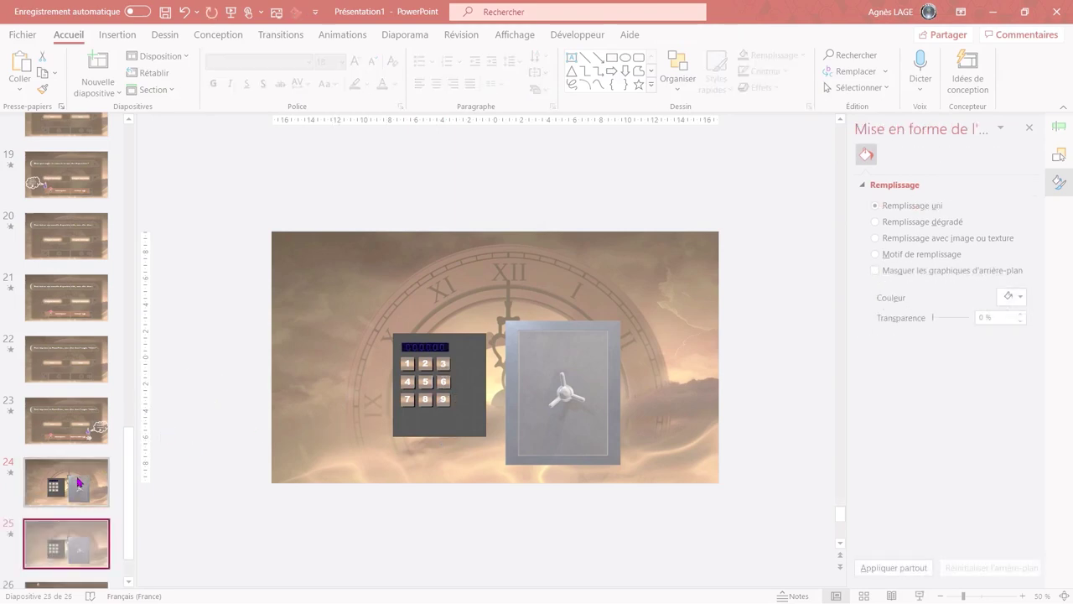
Link slide 24's 8 key to the new slide 25.
left_click(73, 487)
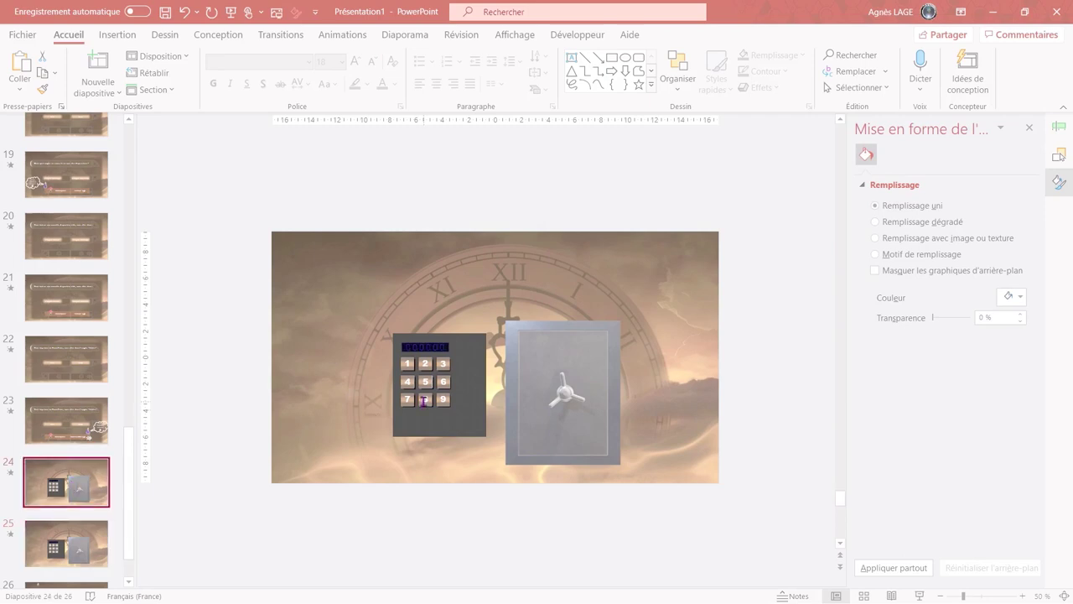
left_click(424, 400)
key("ctrl+k")
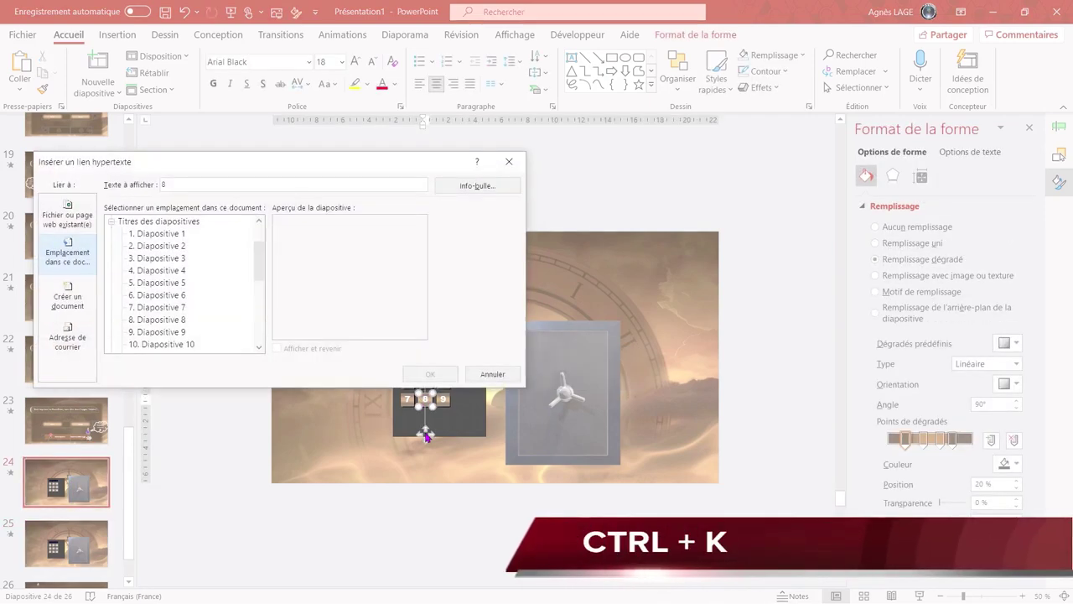
scroll(184, 310, "down", 2)
scroll(191, 314, "down", 3)
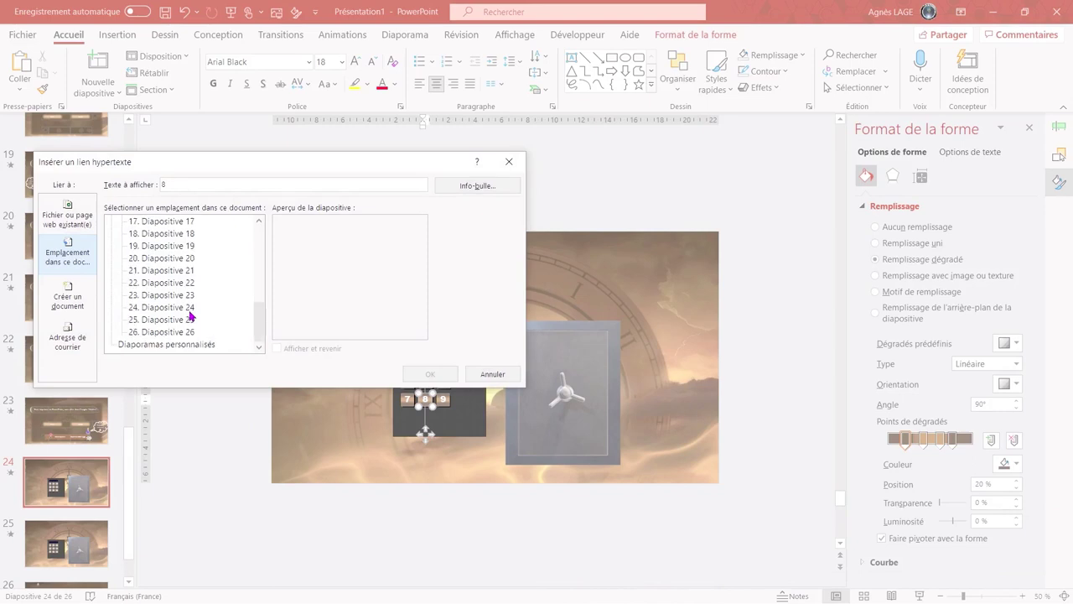
left_click(162, 320)
left_click(429, 374)
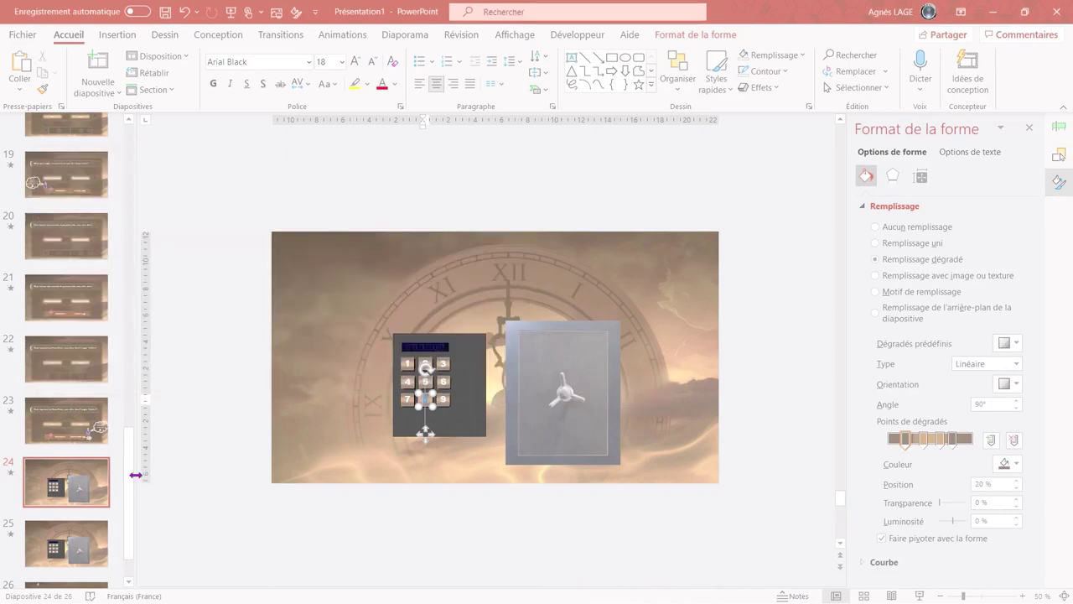
left_click(90, 546)
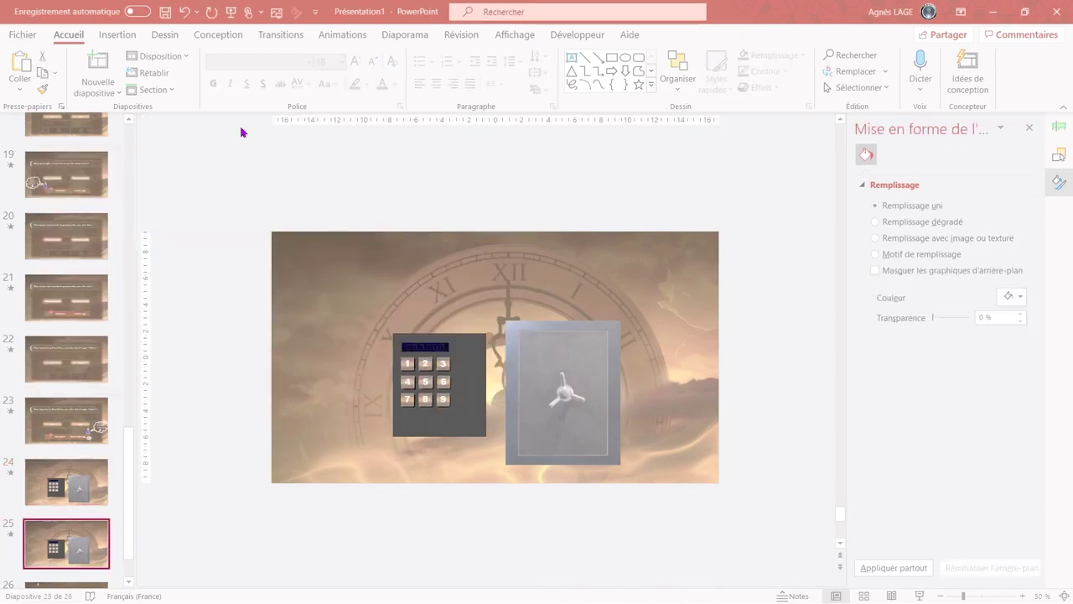
left_click(280, 35)
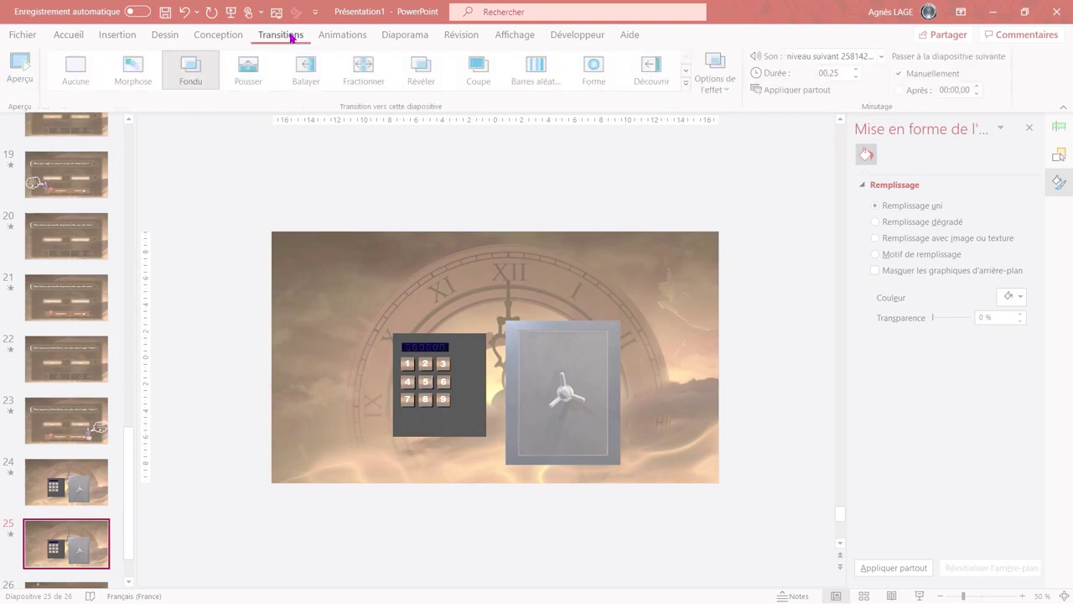
Set slide 25's transition sound to the correct-answer jingle file.
left_click(880, 60)
scroll(832, 343, "down", 2)
left_click(825, 409)
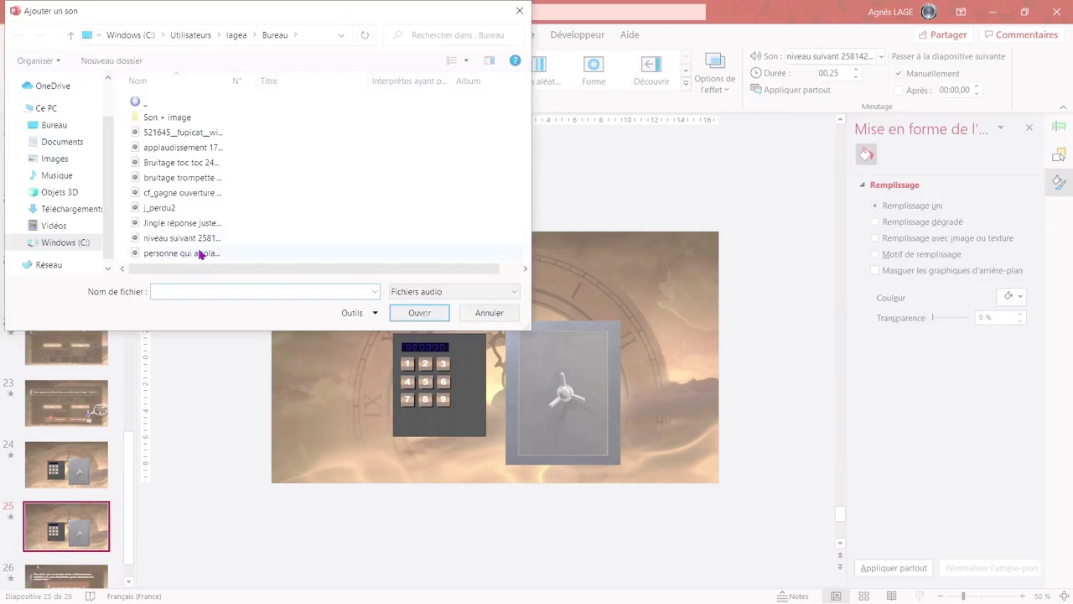
double_click(194, 223)
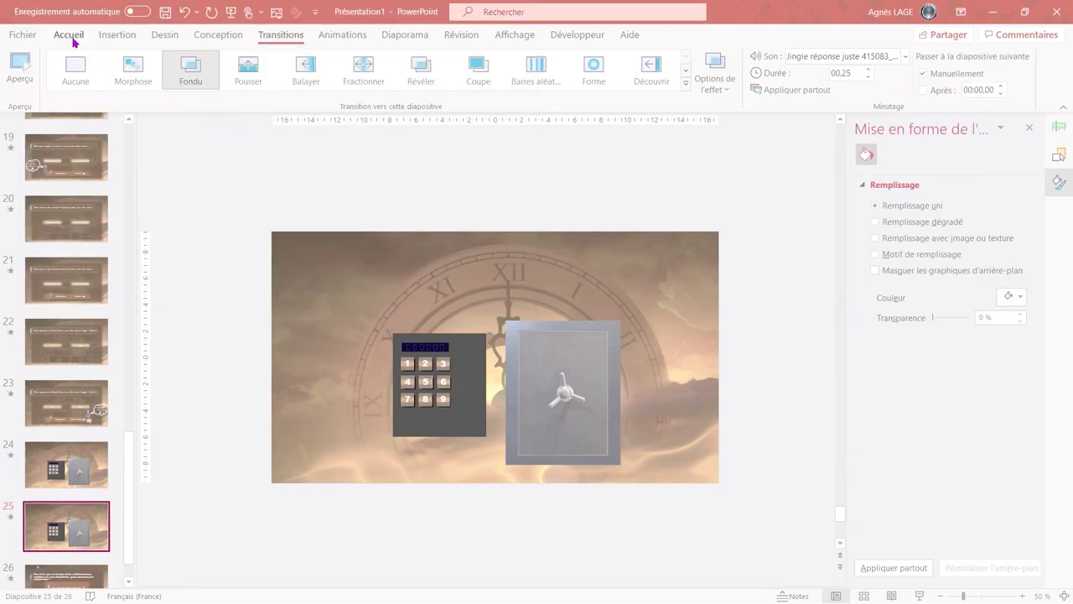
Add a text box reading 8 on the keypad display.
left_click(69, 35)
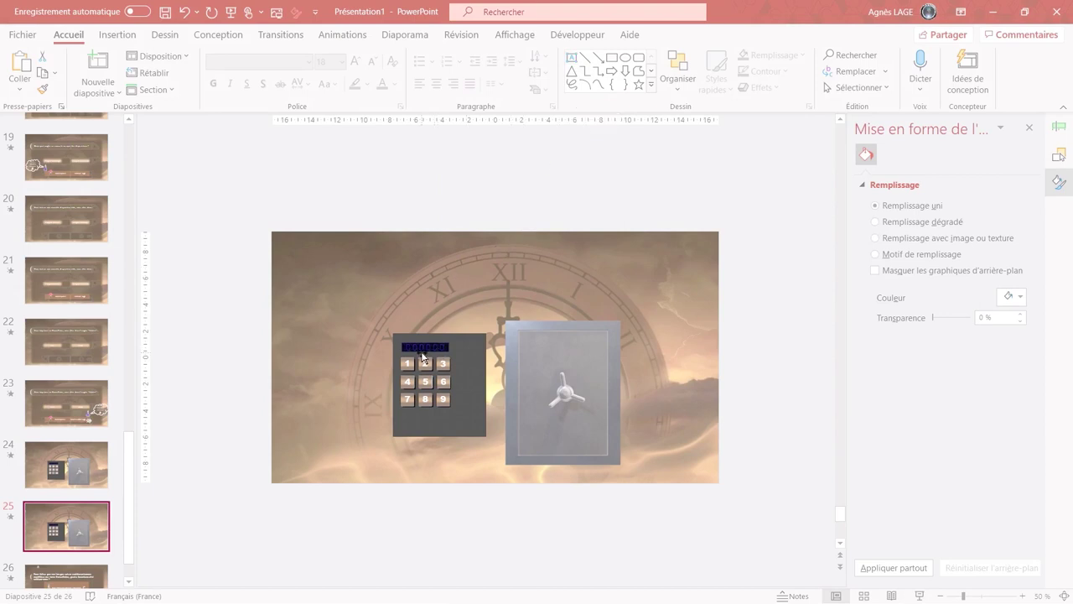
left_click(405, 344)
type("8")
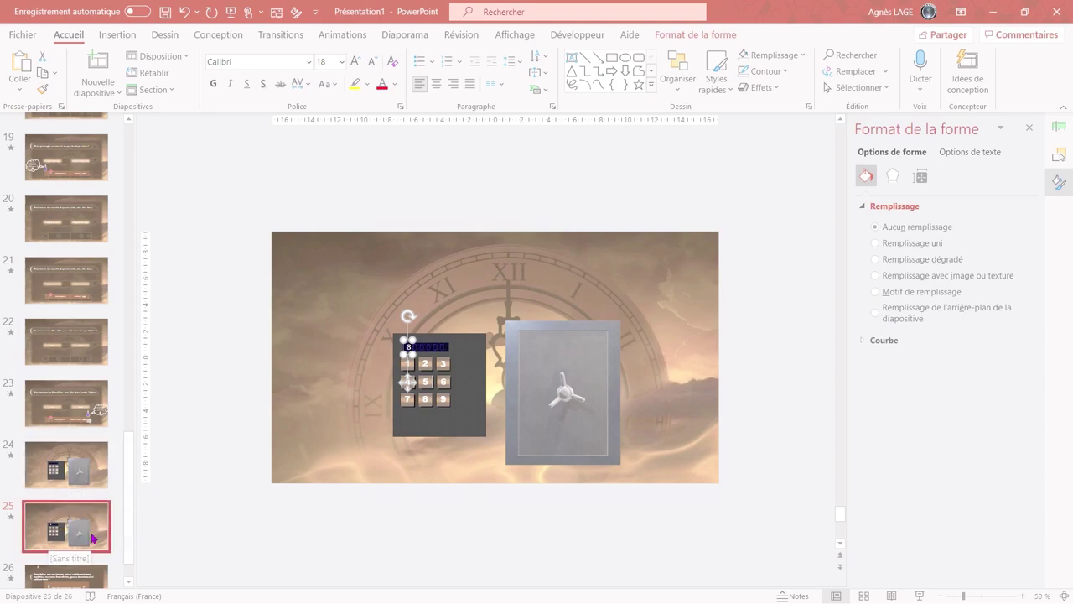
left_click(93, 537)
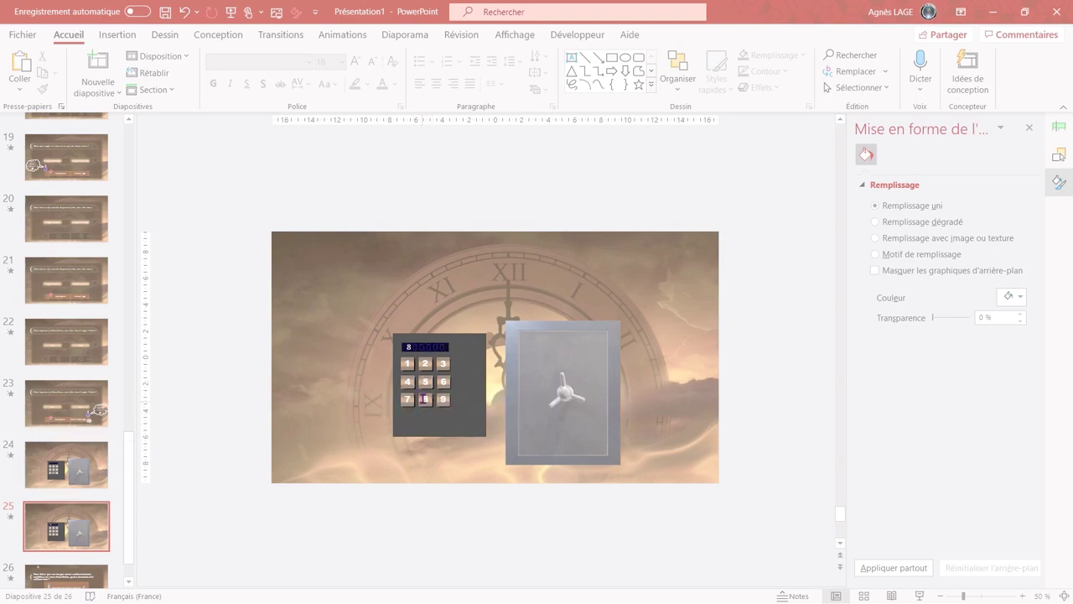
left_click(435, 378)
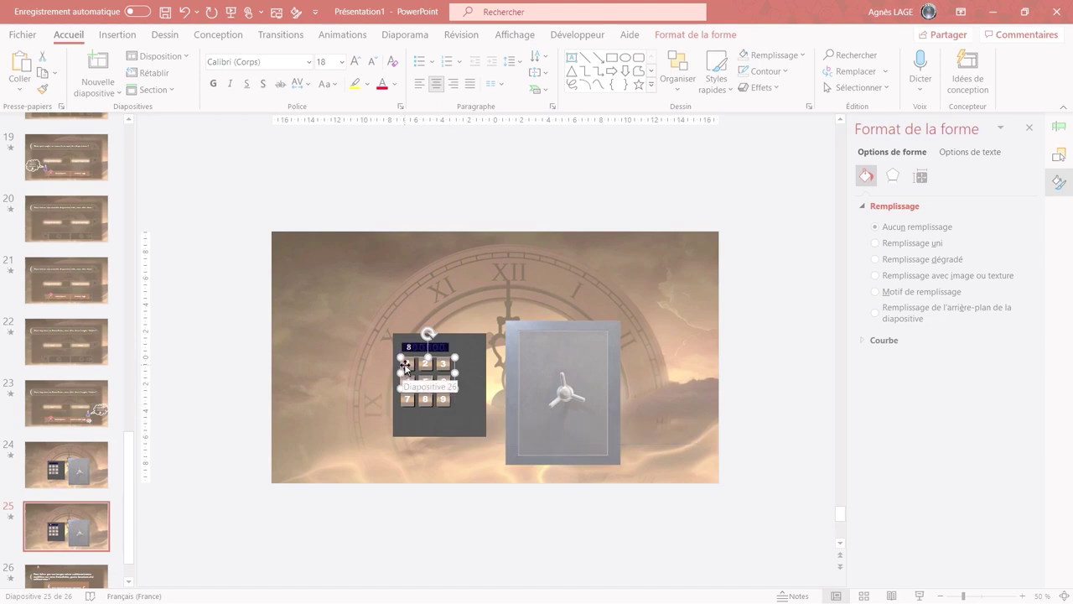
left_click(445, 484)
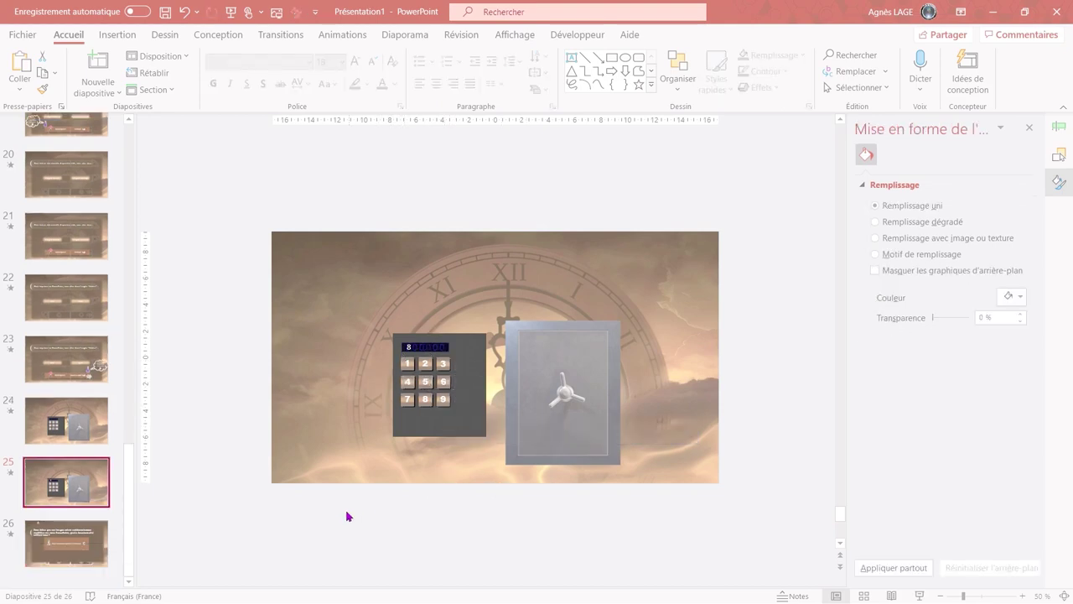
Copy keypad slide 25 into another keypad slide following it.
left_click(270, 507)
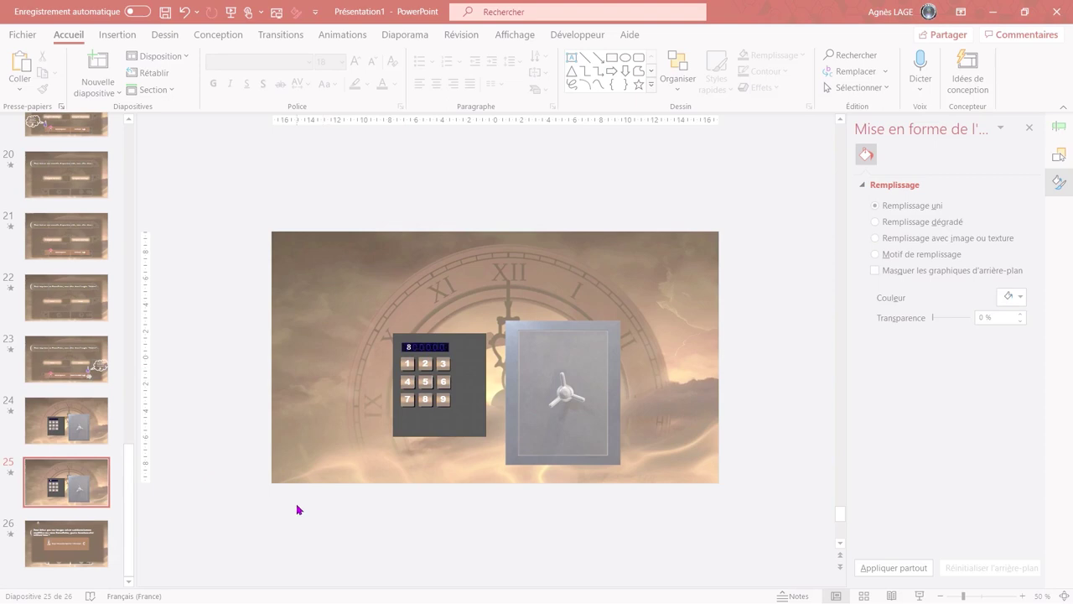
key("ctrl+v")
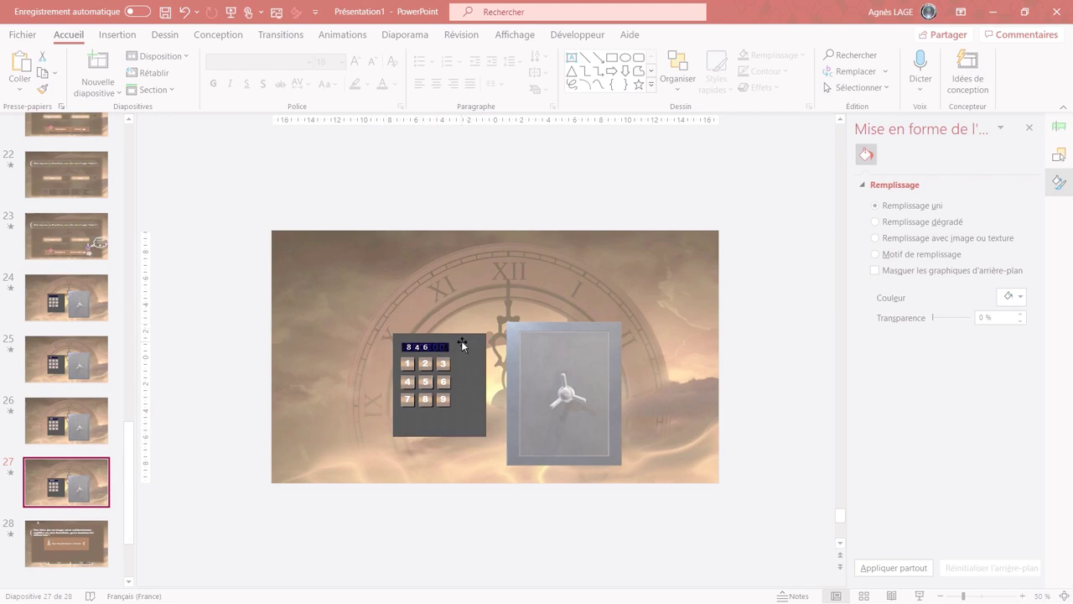
Add blank slide 28 after slide 27 and insert the Image Quiz Game clock picture.
left_click(117, 88)
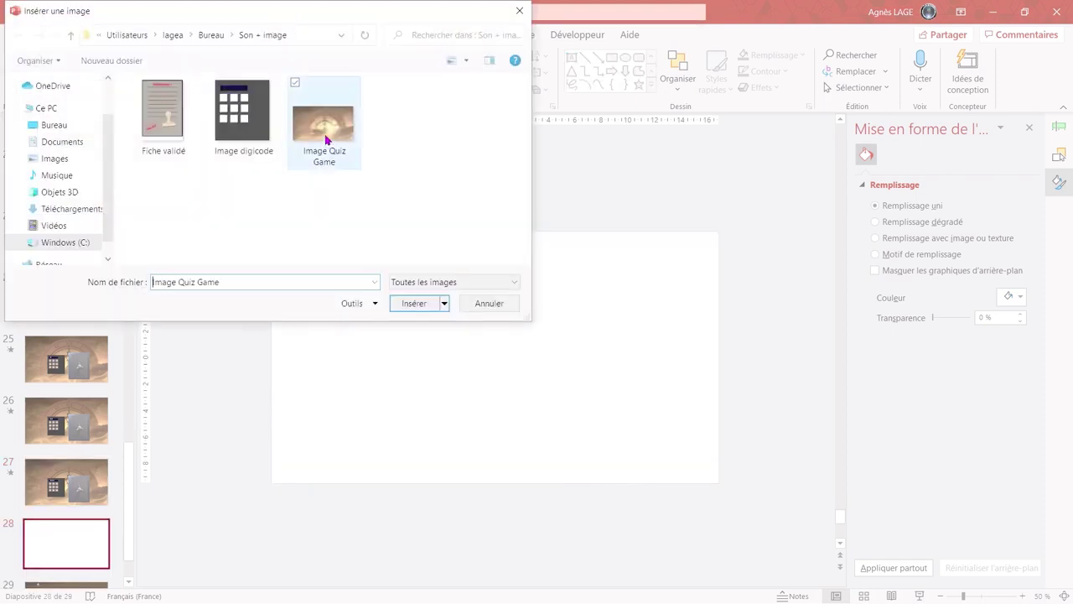
double_click(327, 140)
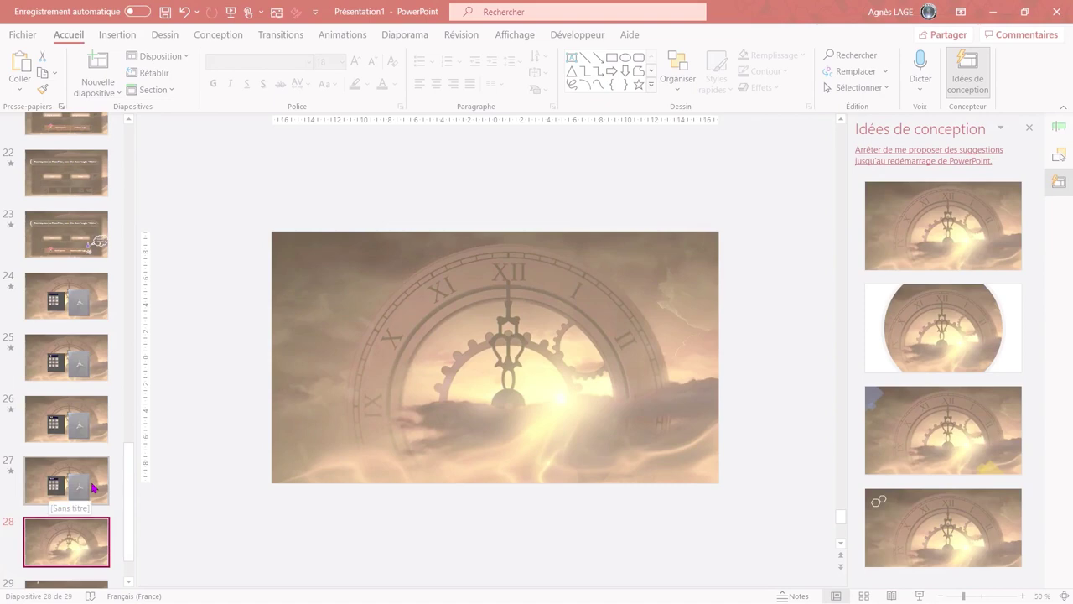
left_click(94, 487)
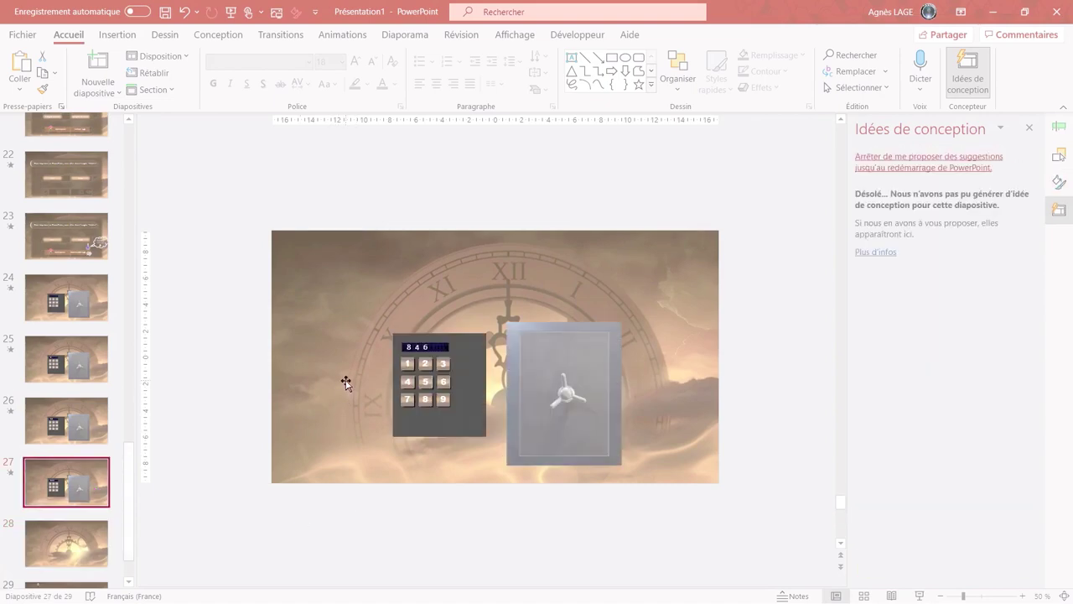
left_click(83, 545)
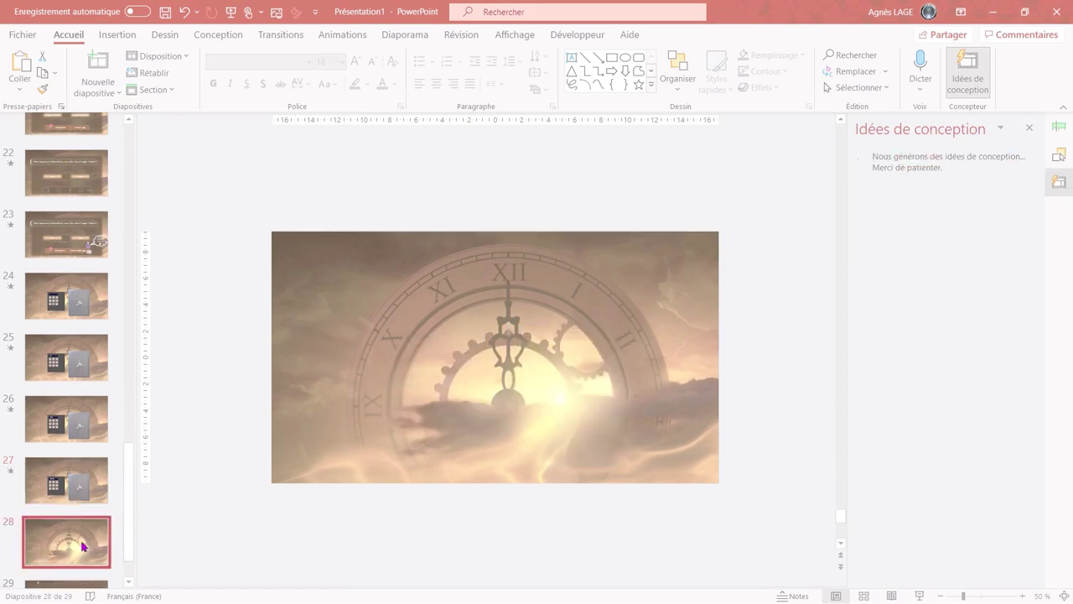
left_click(277, 36)
Give slide 28 a 00,25-second Morphose transition with the cf_gagne ouverture du coffre.wav sound.
left_click(138, 79)
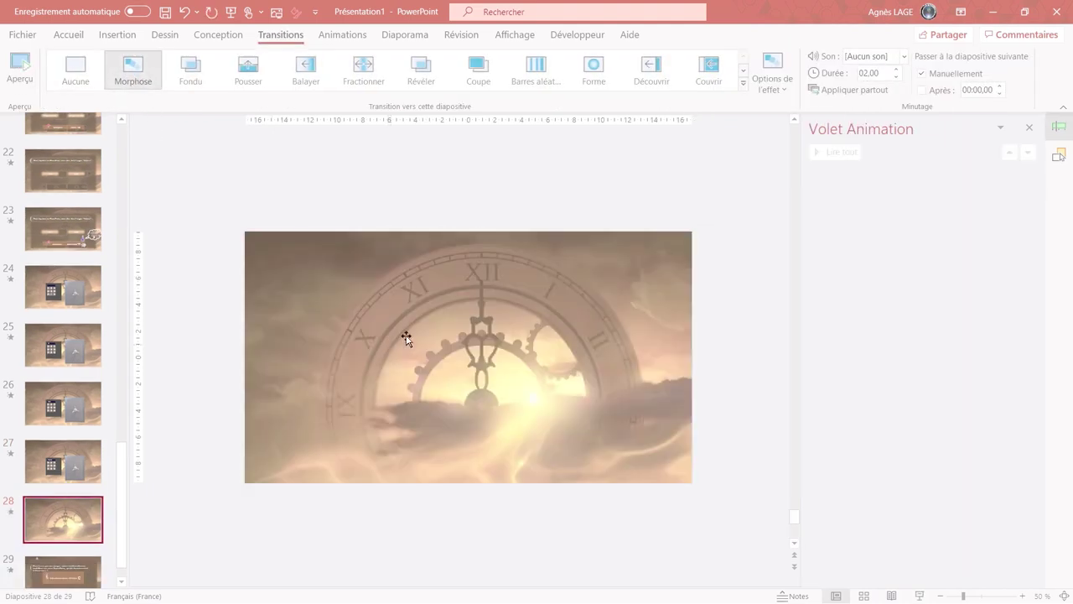
left_click(872, 73)
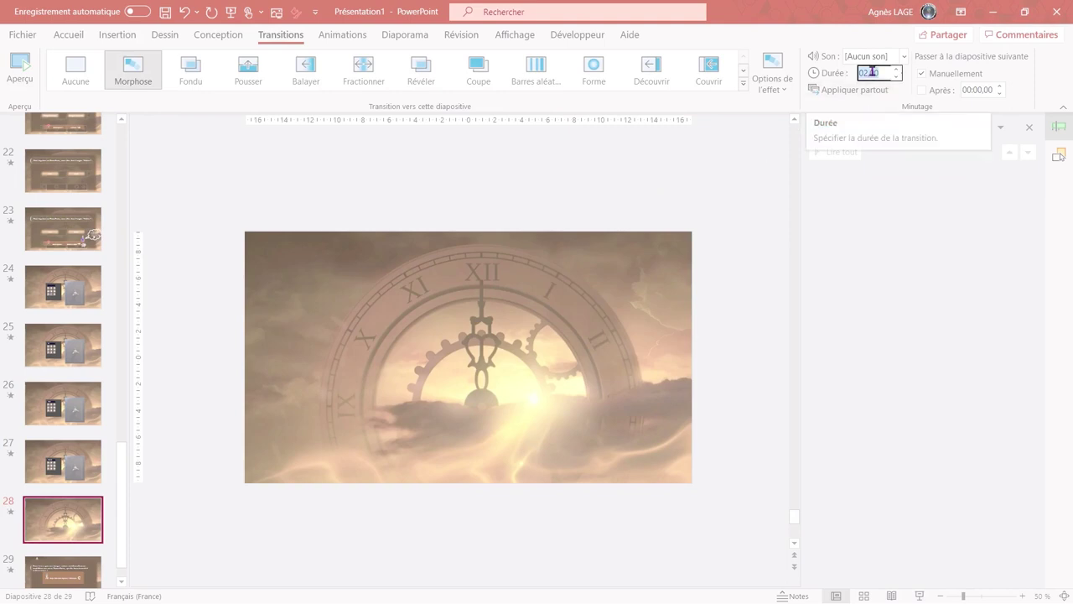
left_click(876, 56)
scroll(867, 287, "down", 3)
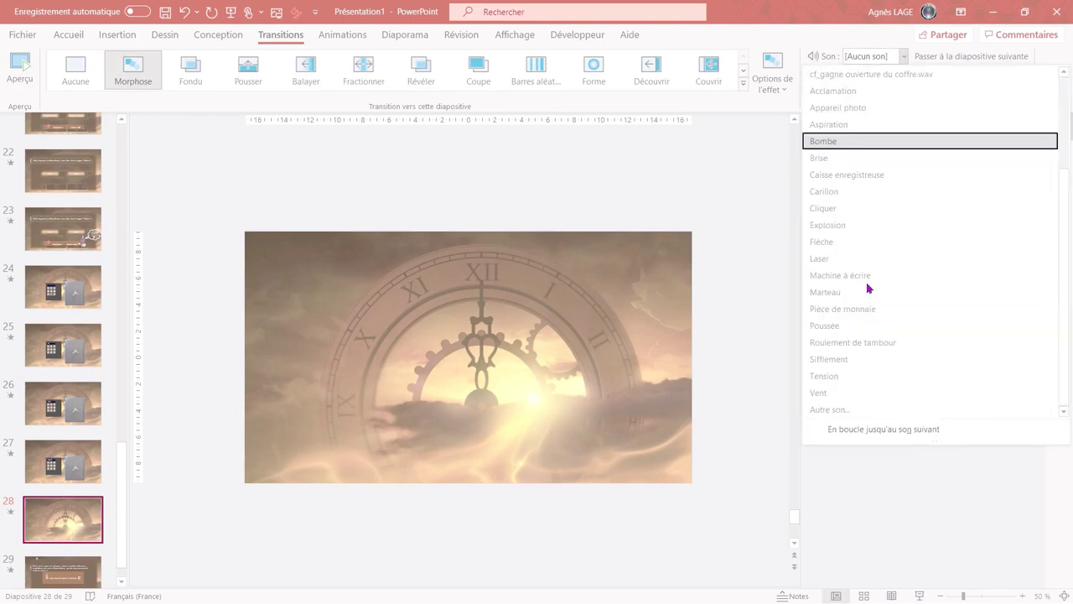
left_click(829, 409)
left_click(202, 196)
left_click(433, 313)
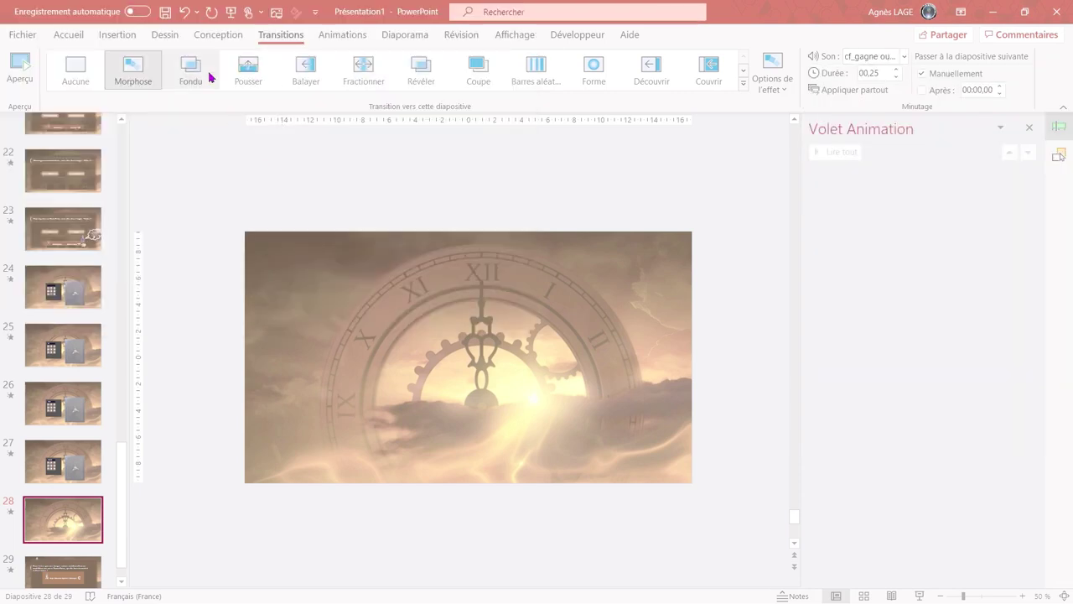
left_click(117, 36)
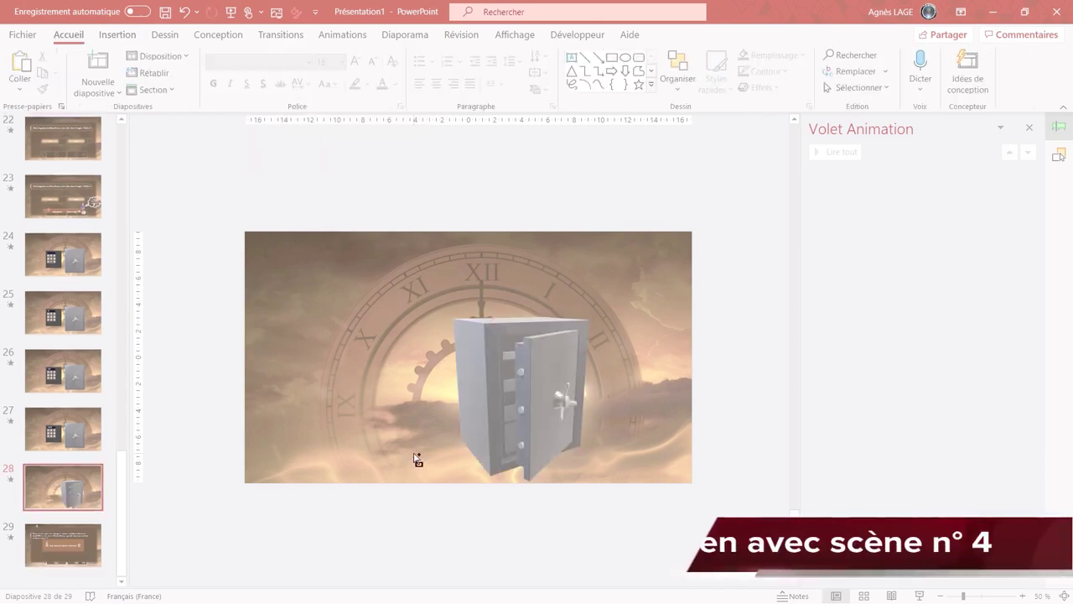
Place the wizard 3D model left of the safe and select its Arrivée entrance animation.
left_click_drag(417, 459, 412, 451)
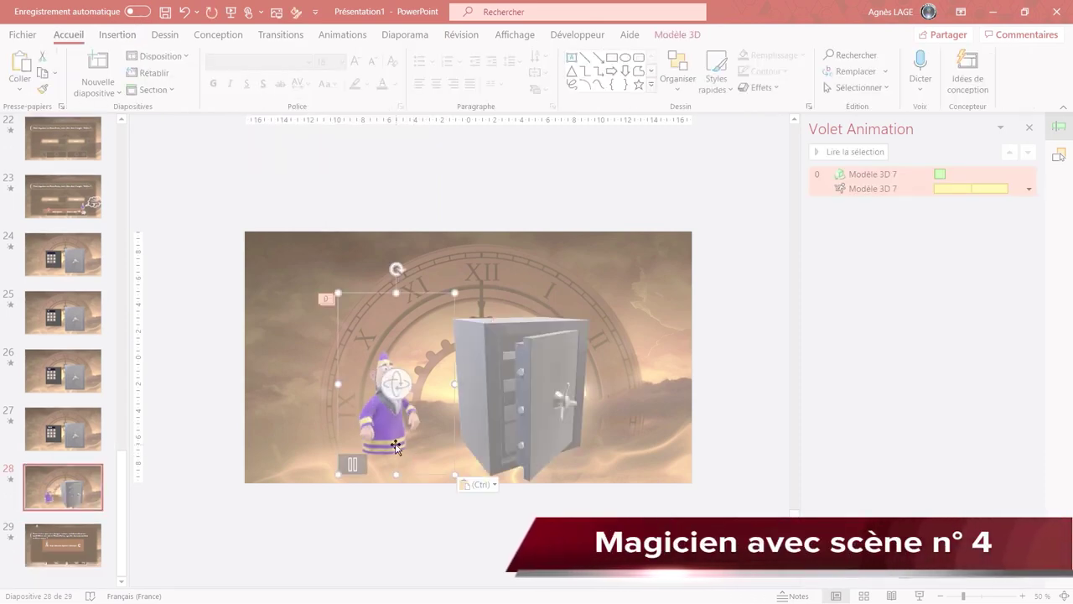
left_click(866, 164)
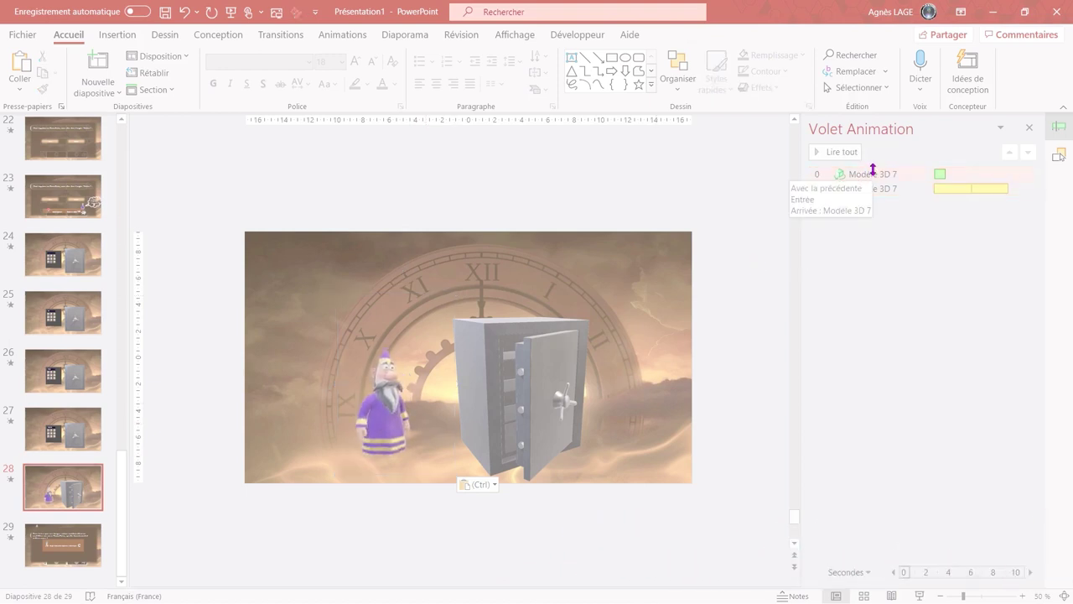
left_click(340, 34)
left_click(850, 174)
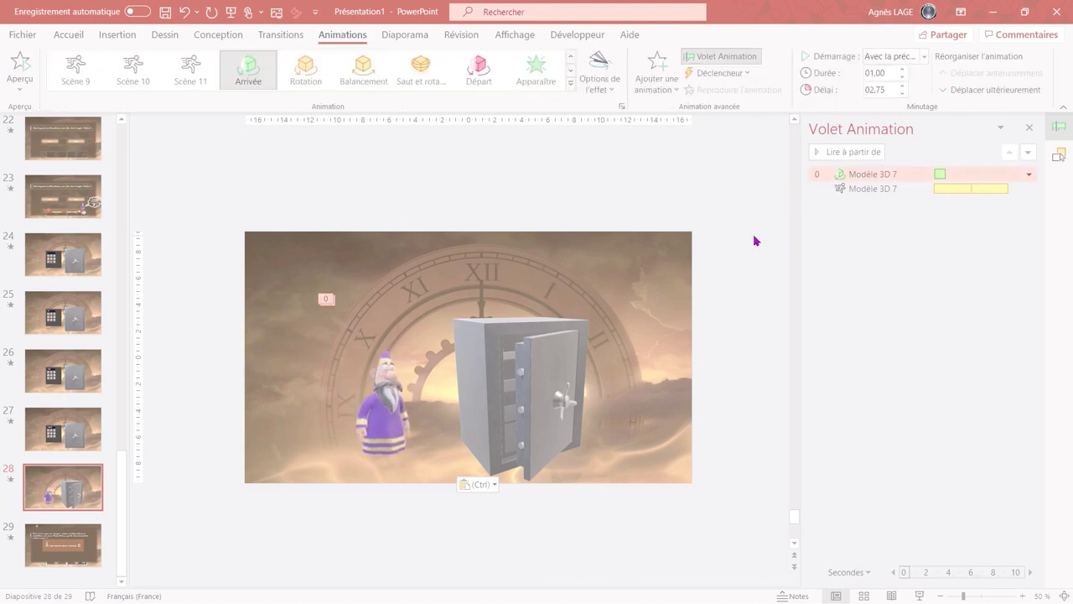
Paste the 'FÉLICITATIONS !' thought bubble and check its fade effect options.
key("ctrl+v")
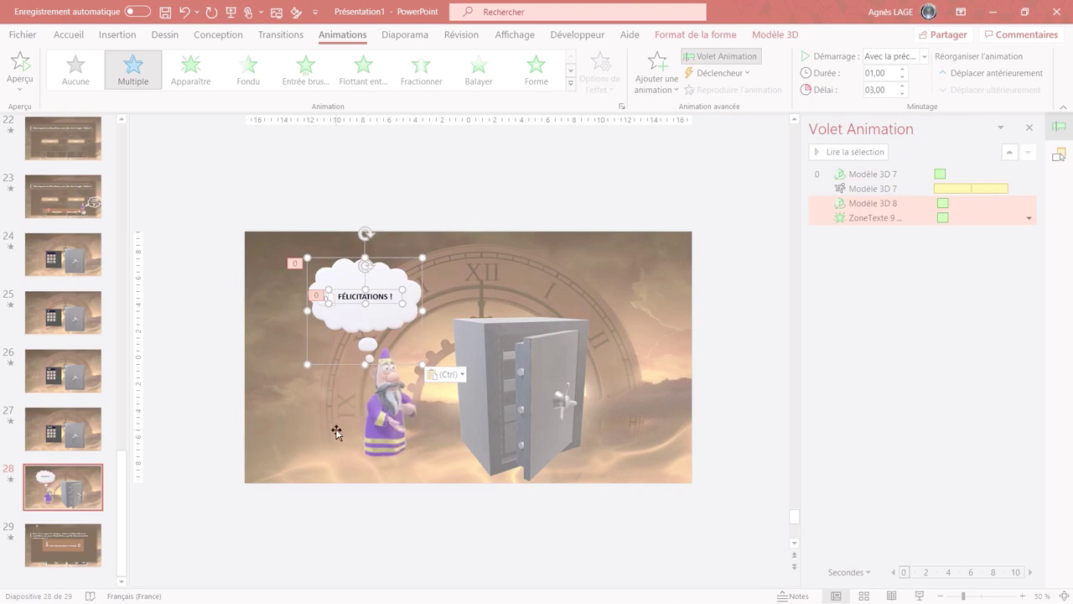
left_click(321, 521)
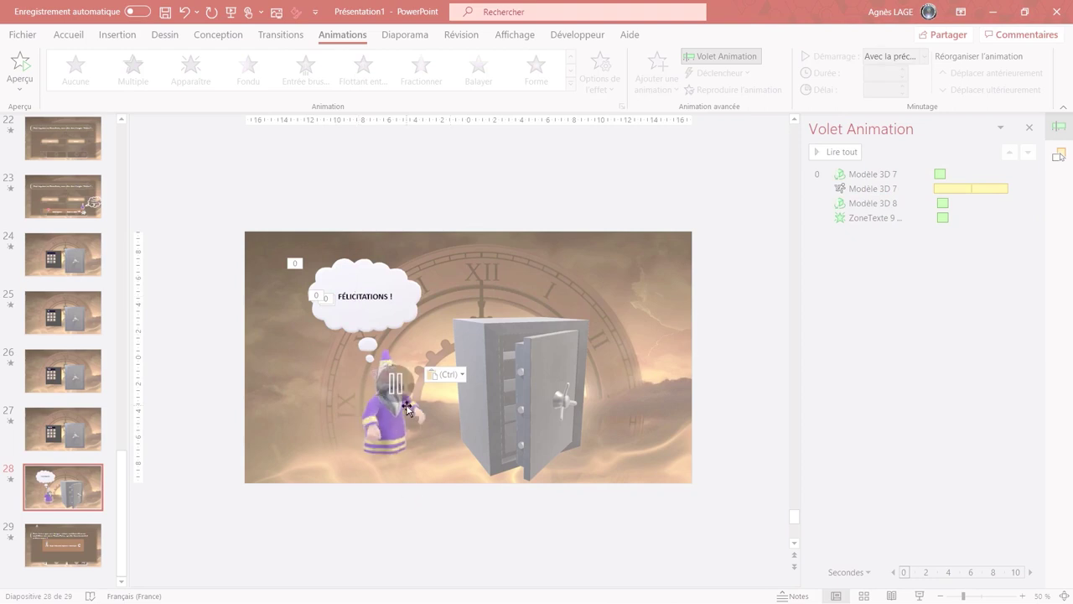
double_click(859, 218)
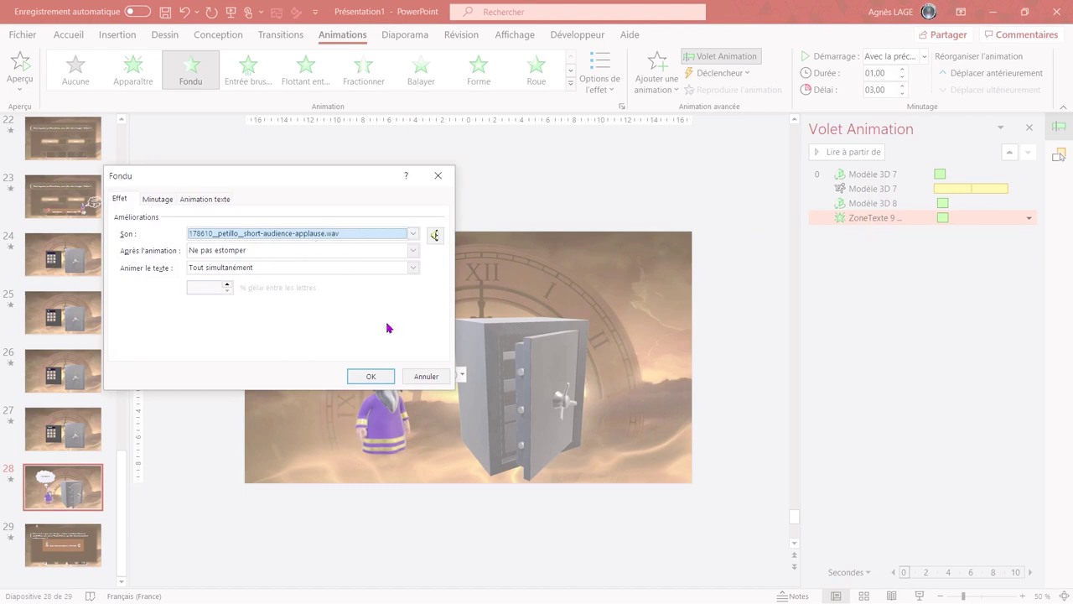
left_click(371, 377)
Paste the 'Votre attestation' certificate link, review its animation, and add slide 29 after slide 28.
key("ctrl+v")
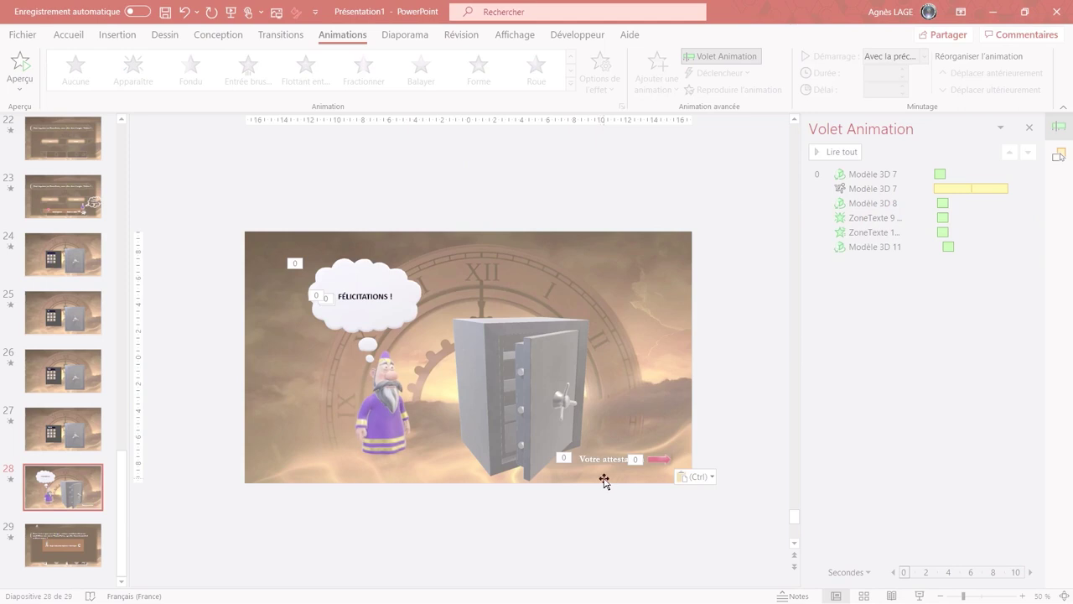
left_click(828, 231)
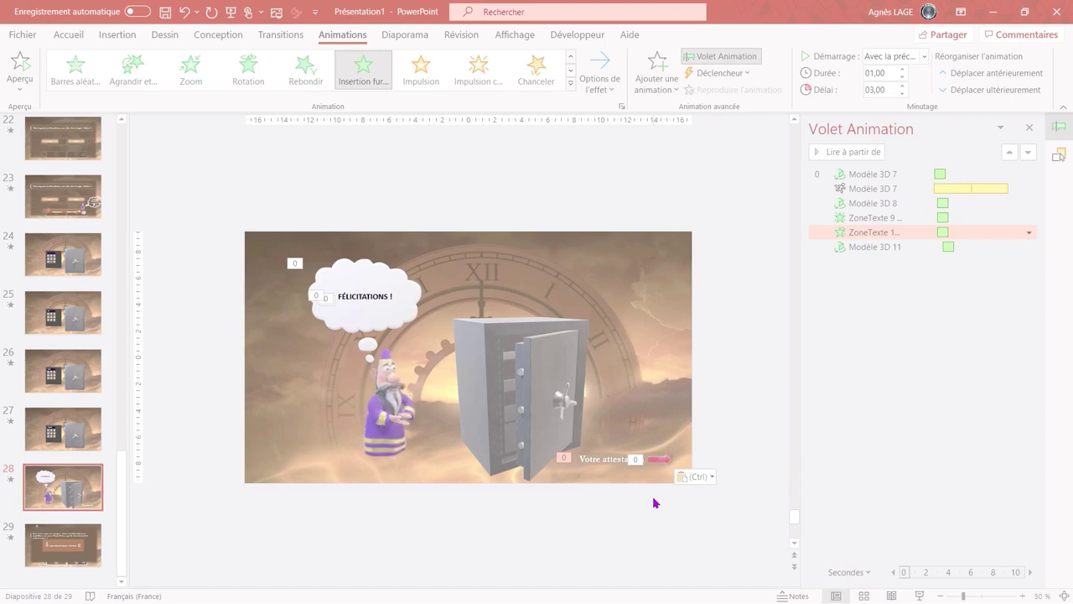
left_click(607, 474)
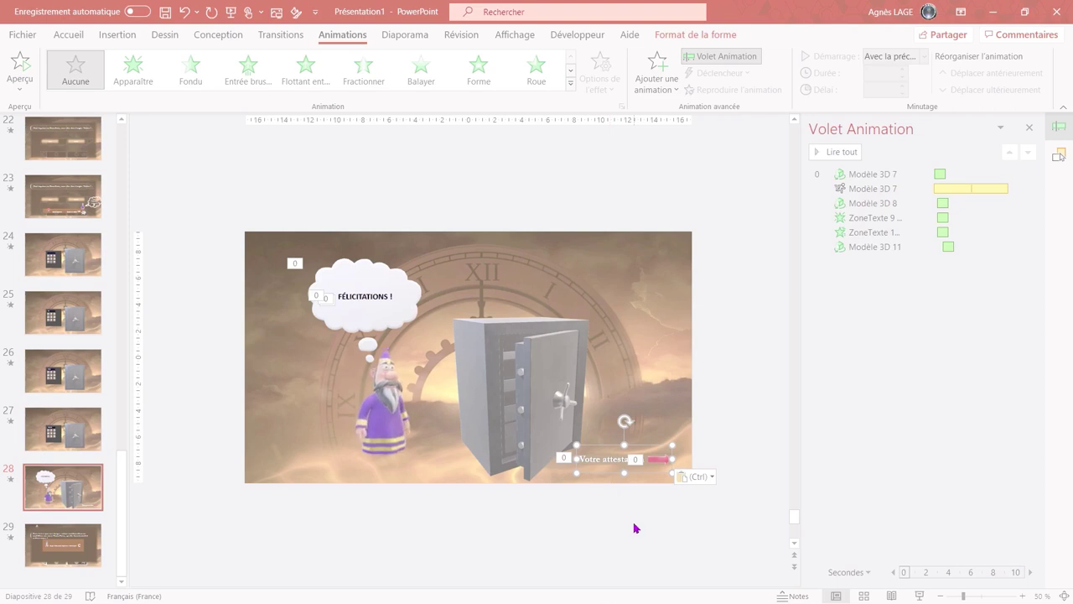
left_click(97, 497)
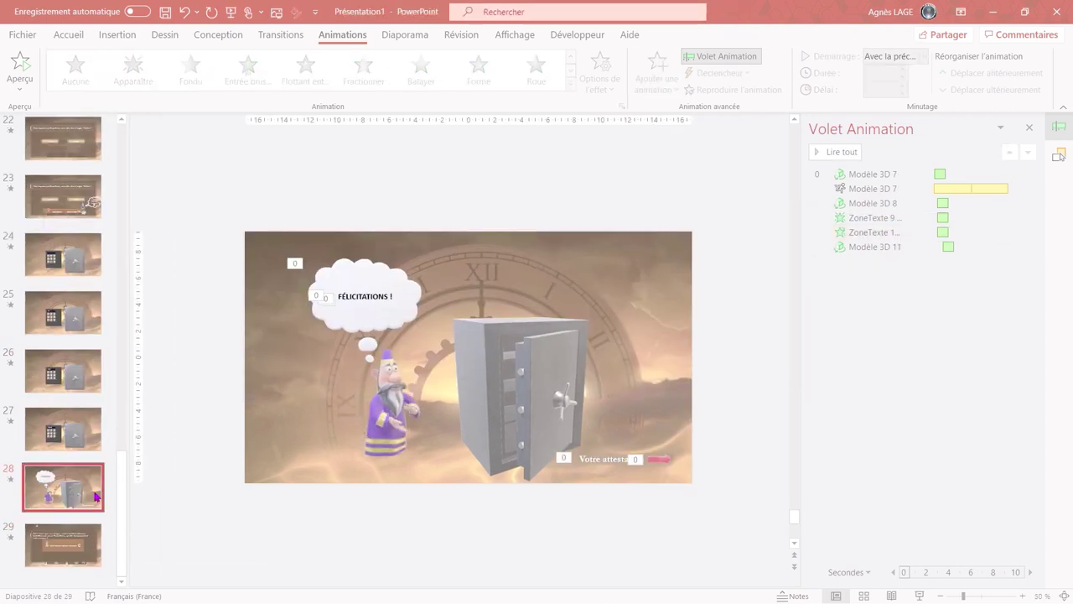
key("Return")
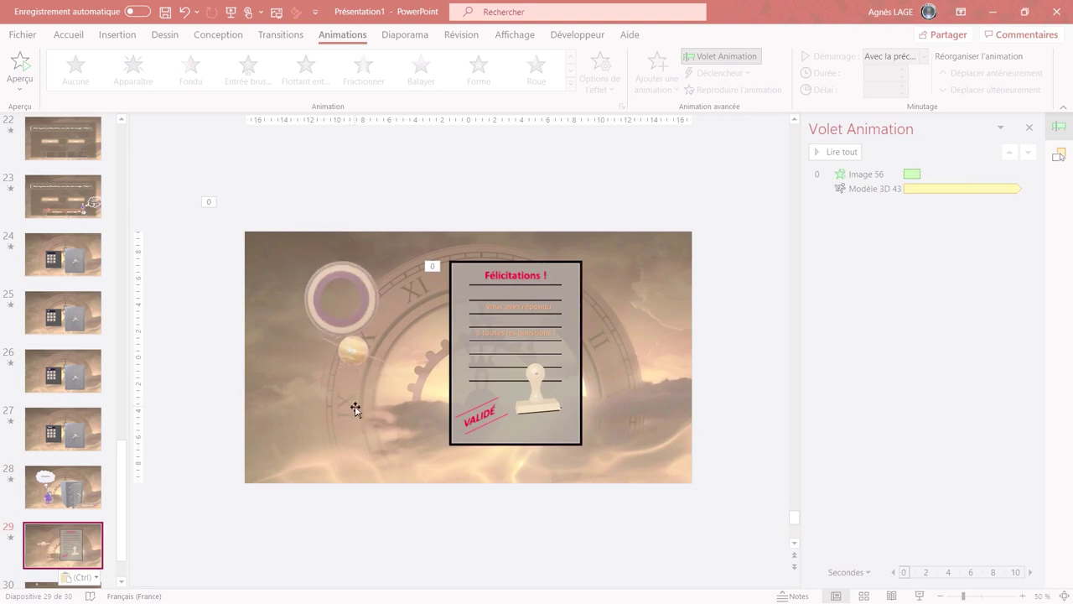
Make the VALIDÉ certificate on slide 29 wipe in from the top with the end-jingle sound.
left_click(539, 436)
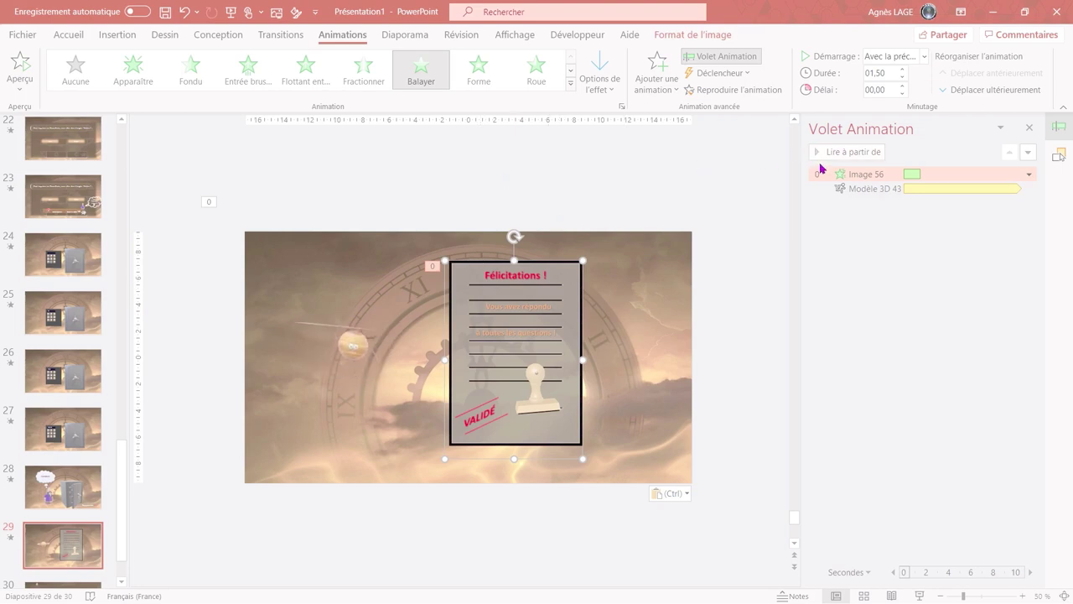
double_click(817, 174)
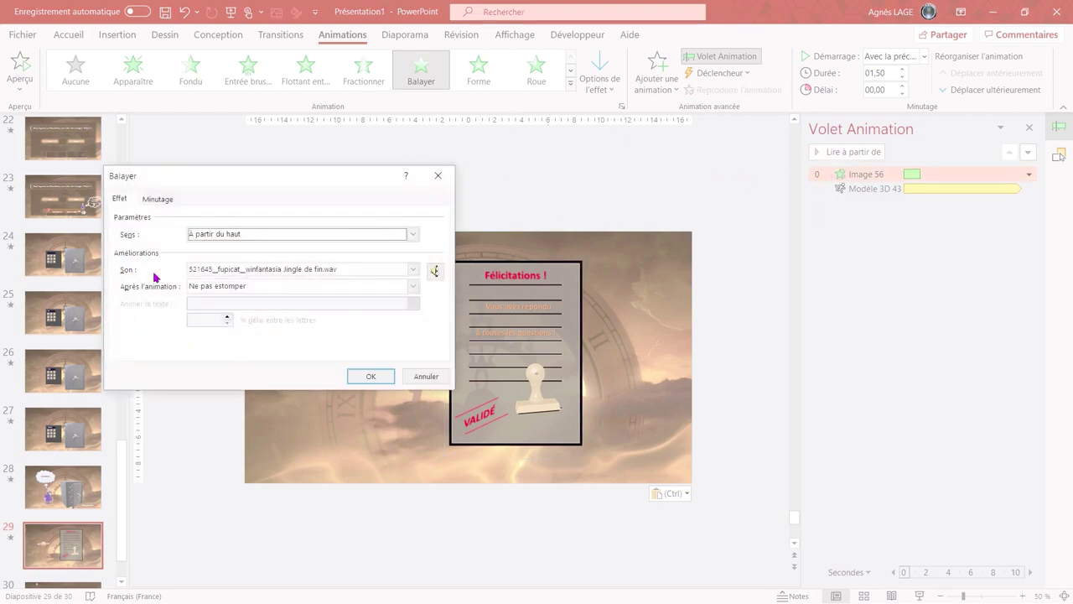
left_click(369, 377)
left_click(279, 34)
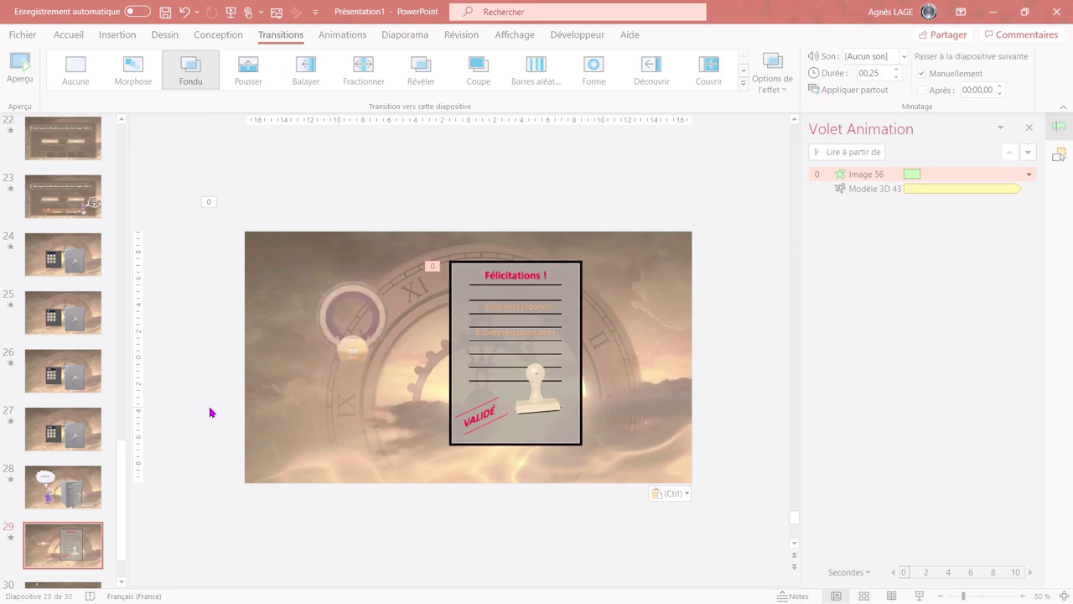
Set the show type to Visionné sur une borne (plein écran), then start the slideshow with F5.
left_click(403, 38)
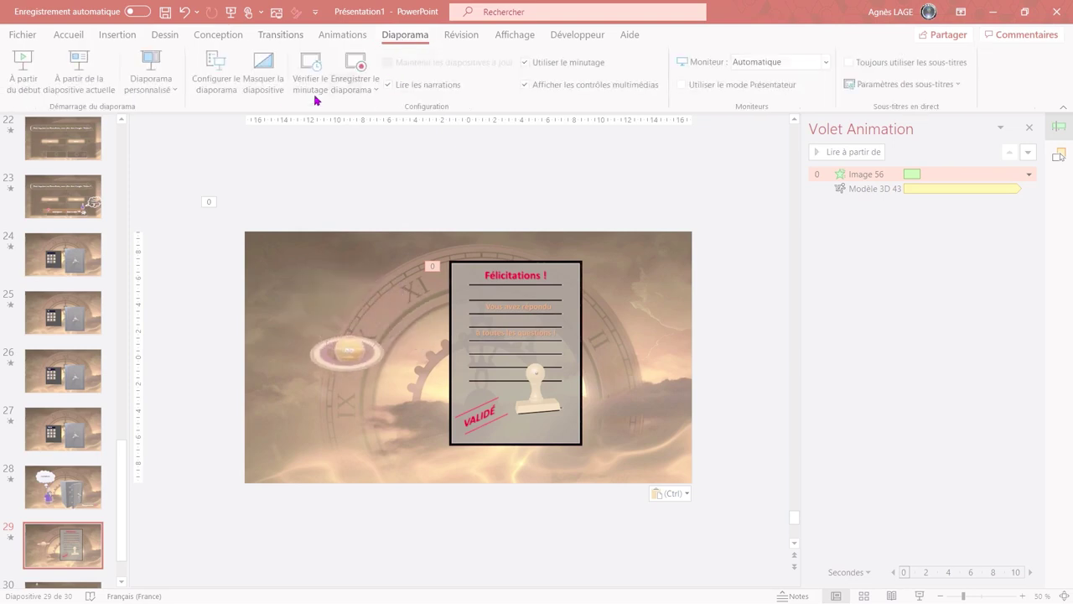
left_click(216, 83)
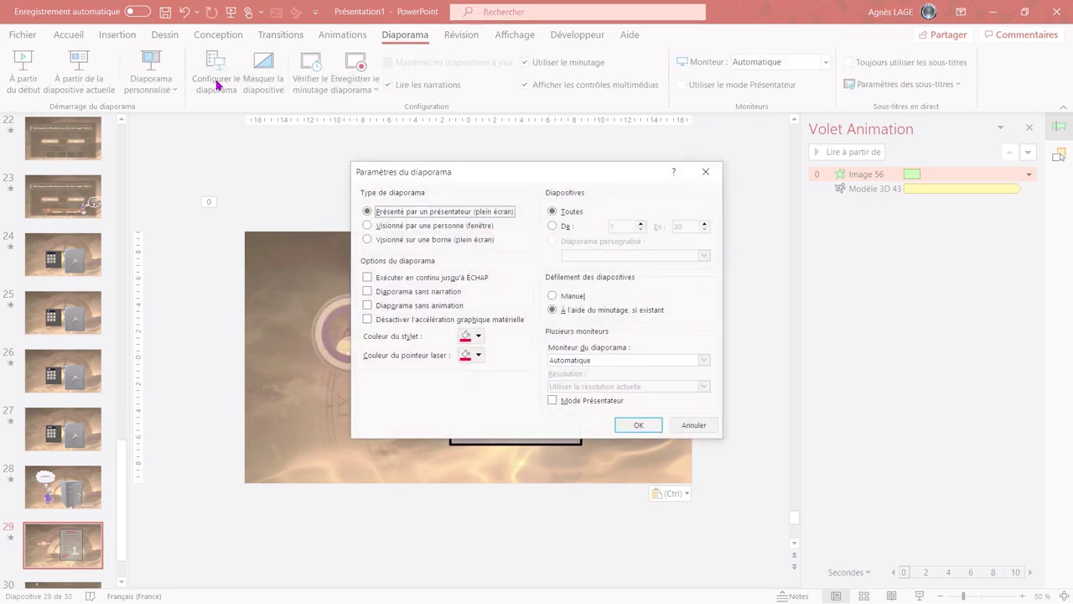
left_click(367, 240)
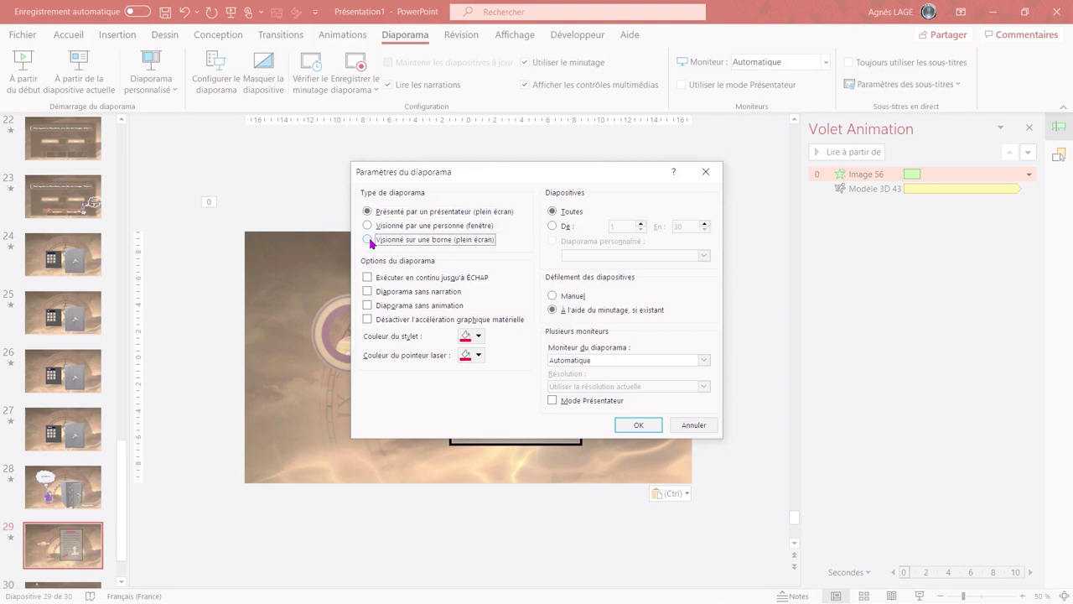
left_click(638, 425)
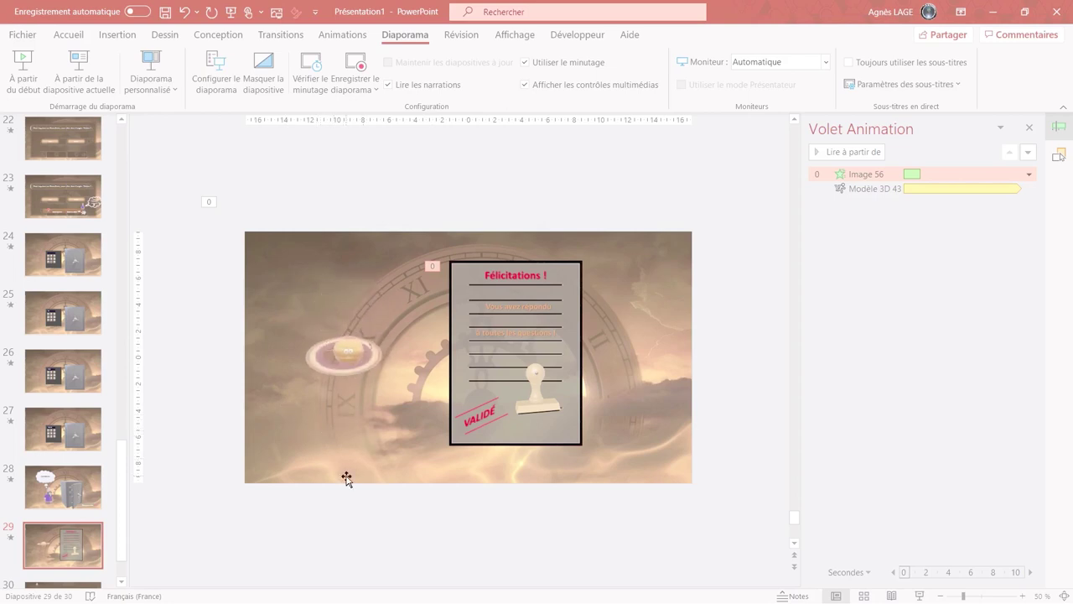
key("F5")
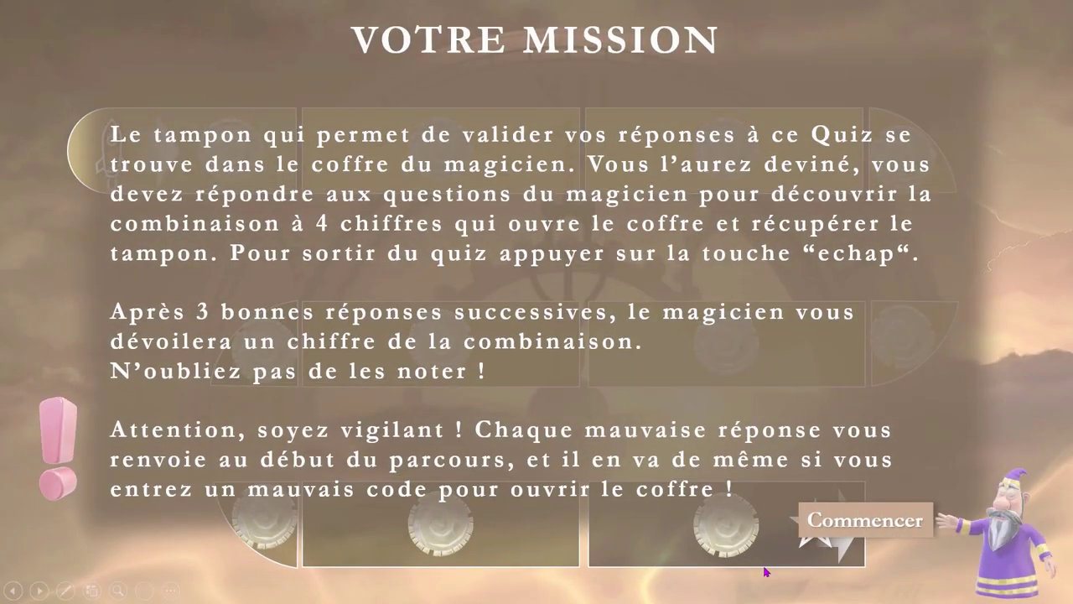
Dismiss the mission, answer 'Le masque des diapositives', and continue through the questions to the safe.
key("space")
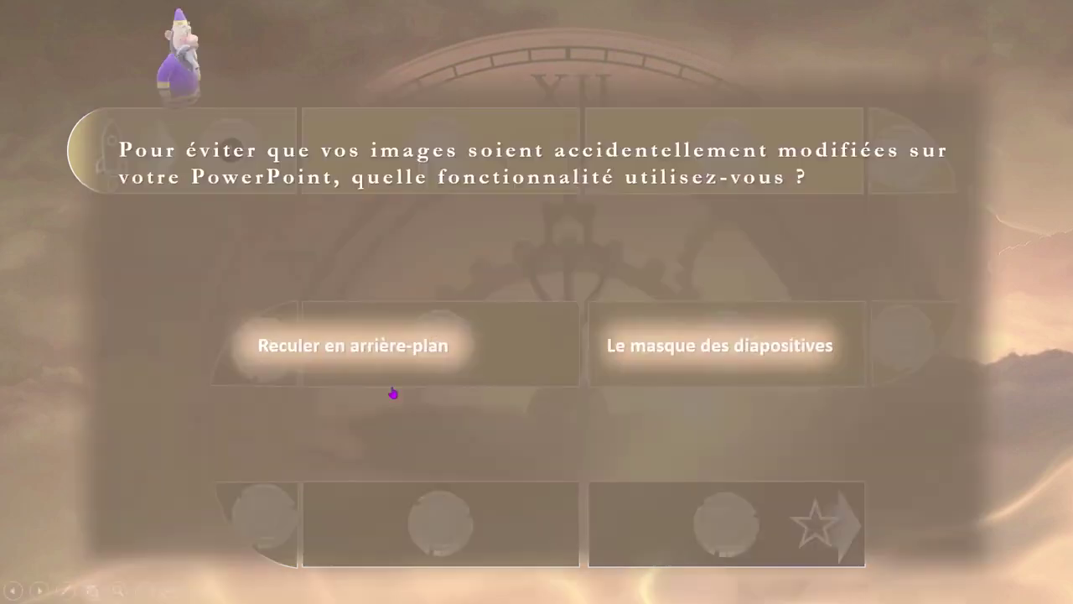
left_click(706, 358)
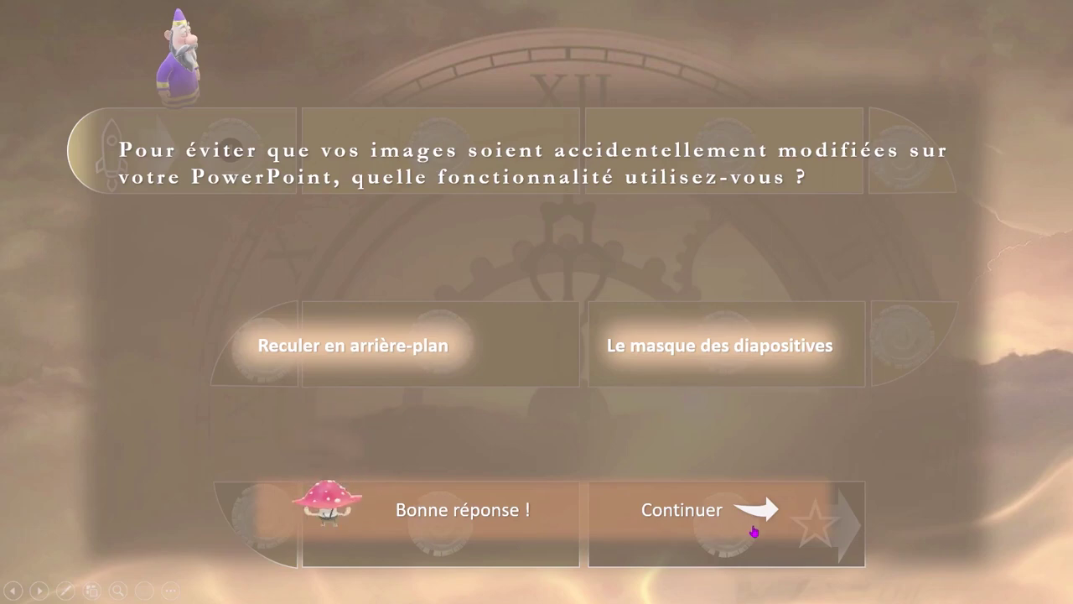
left_click(755, 531)
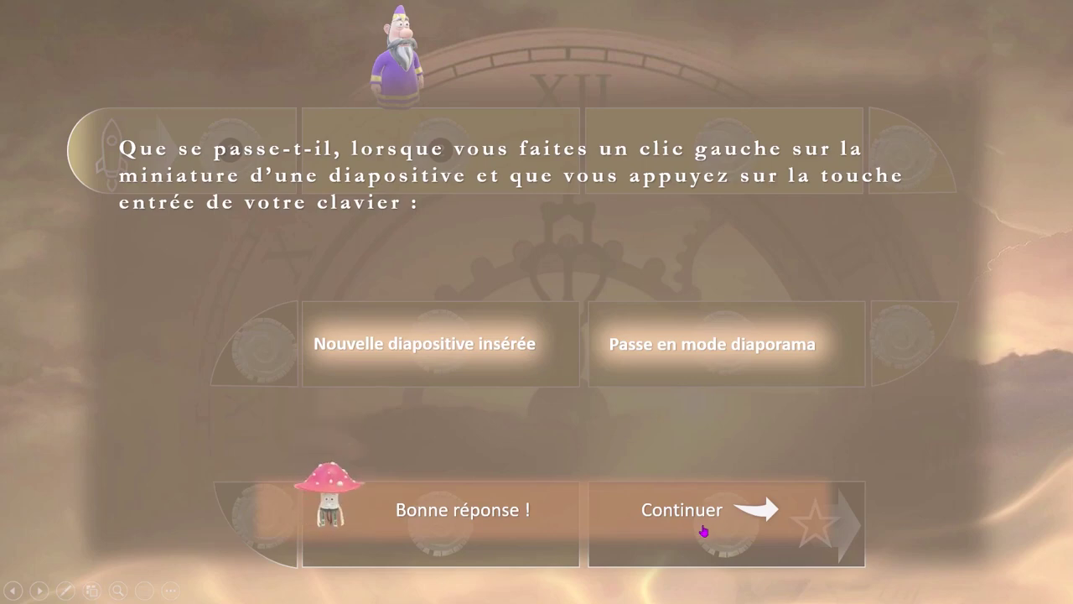
left_click(703, 531)
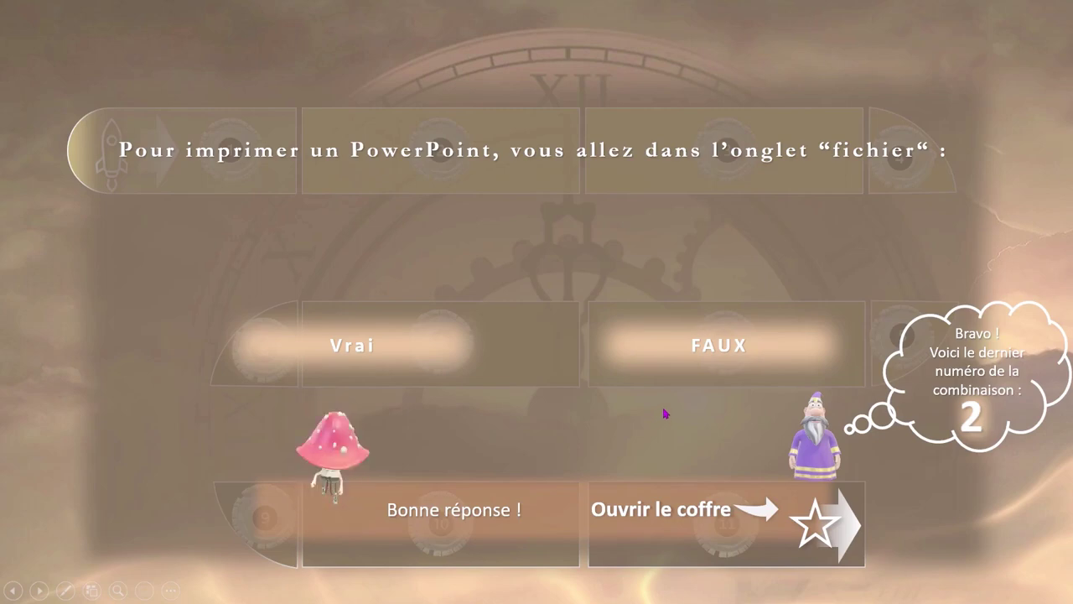
left_click(696, 525)
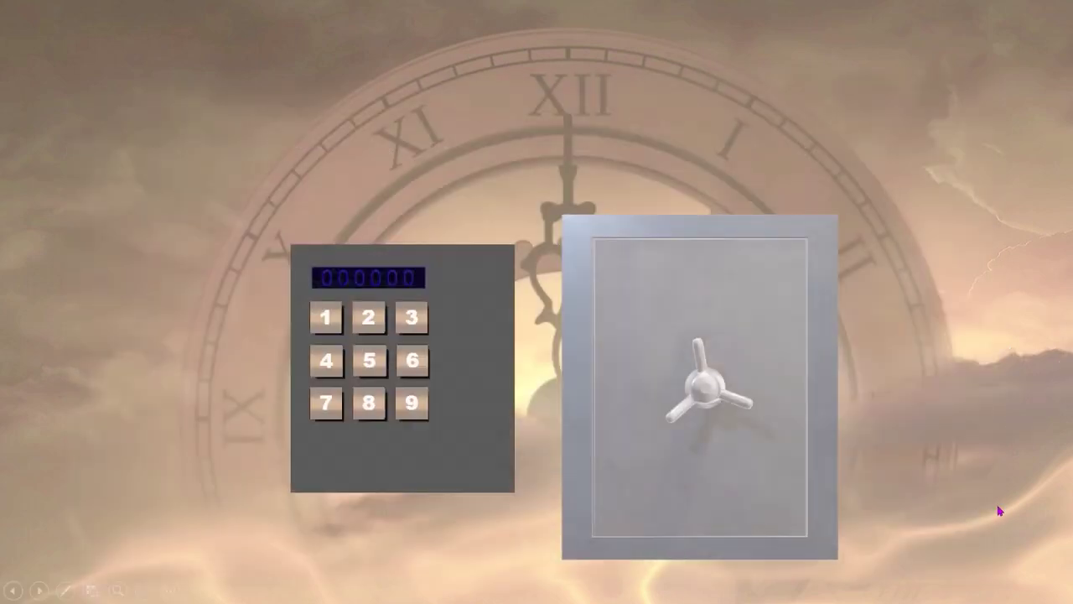
Enter code 846 on the keypad to open the safe, then open the validated certificate.
left_click(366, 403)
left_click(334, 373)
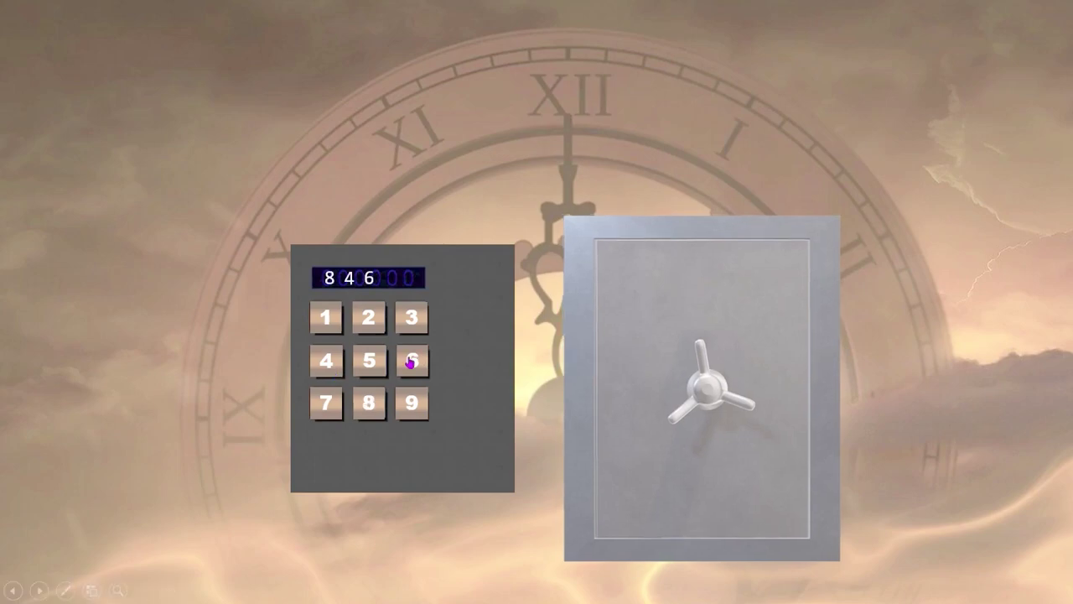
left_click(366, 327)
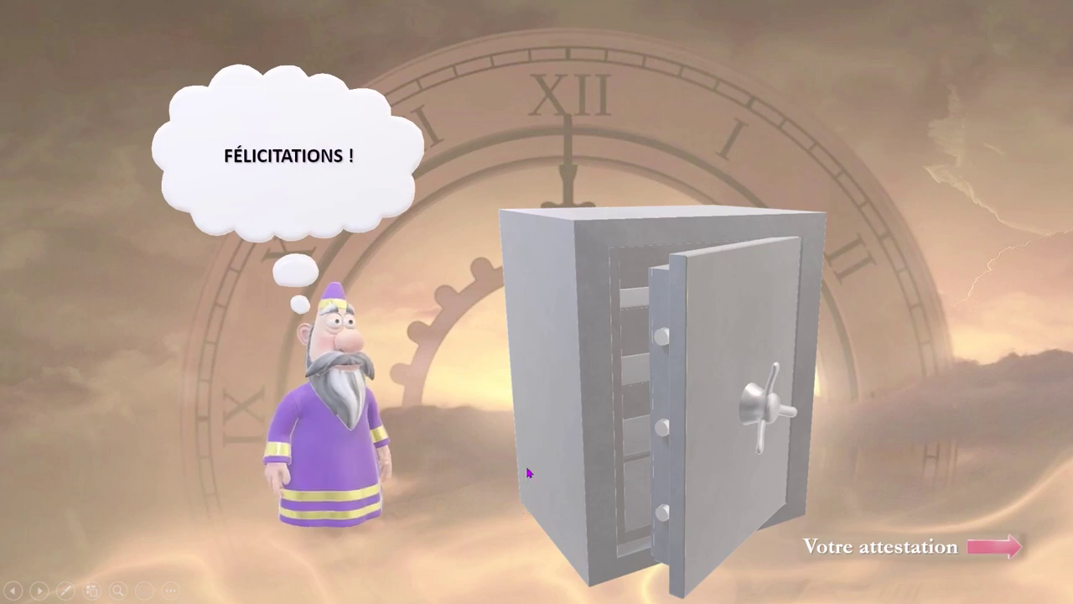
left_click(898, 558)
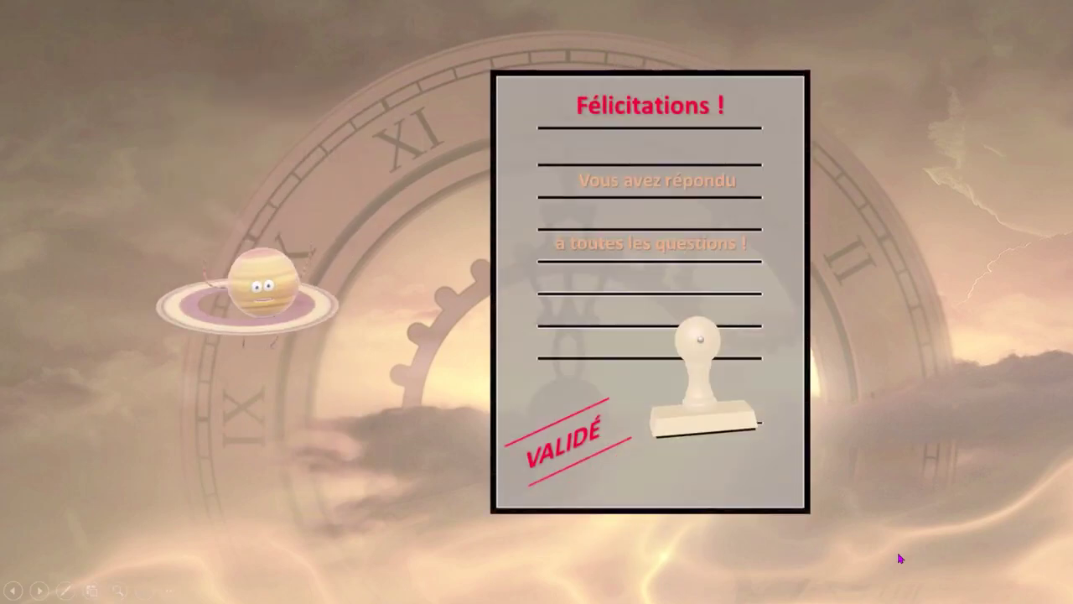